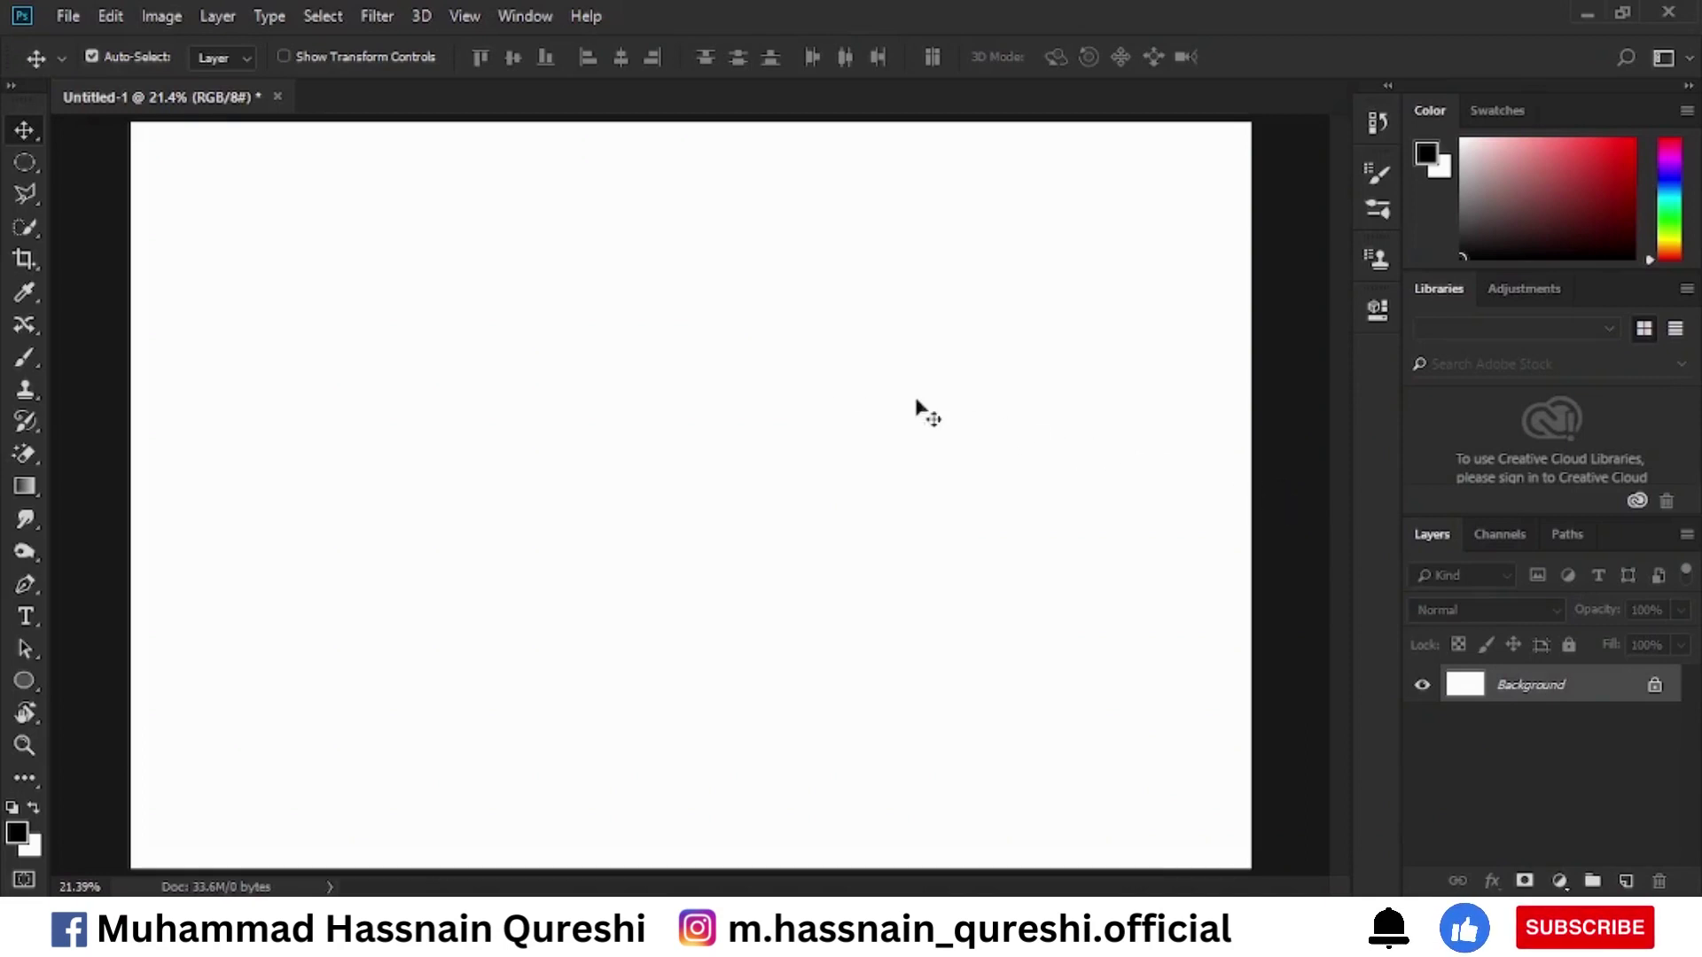
Reset the Pattern Stamp tool's patterns to the default set and choose the diagonal-line pattern.
{"action": "left_click", "coordinate": [42, 396]}
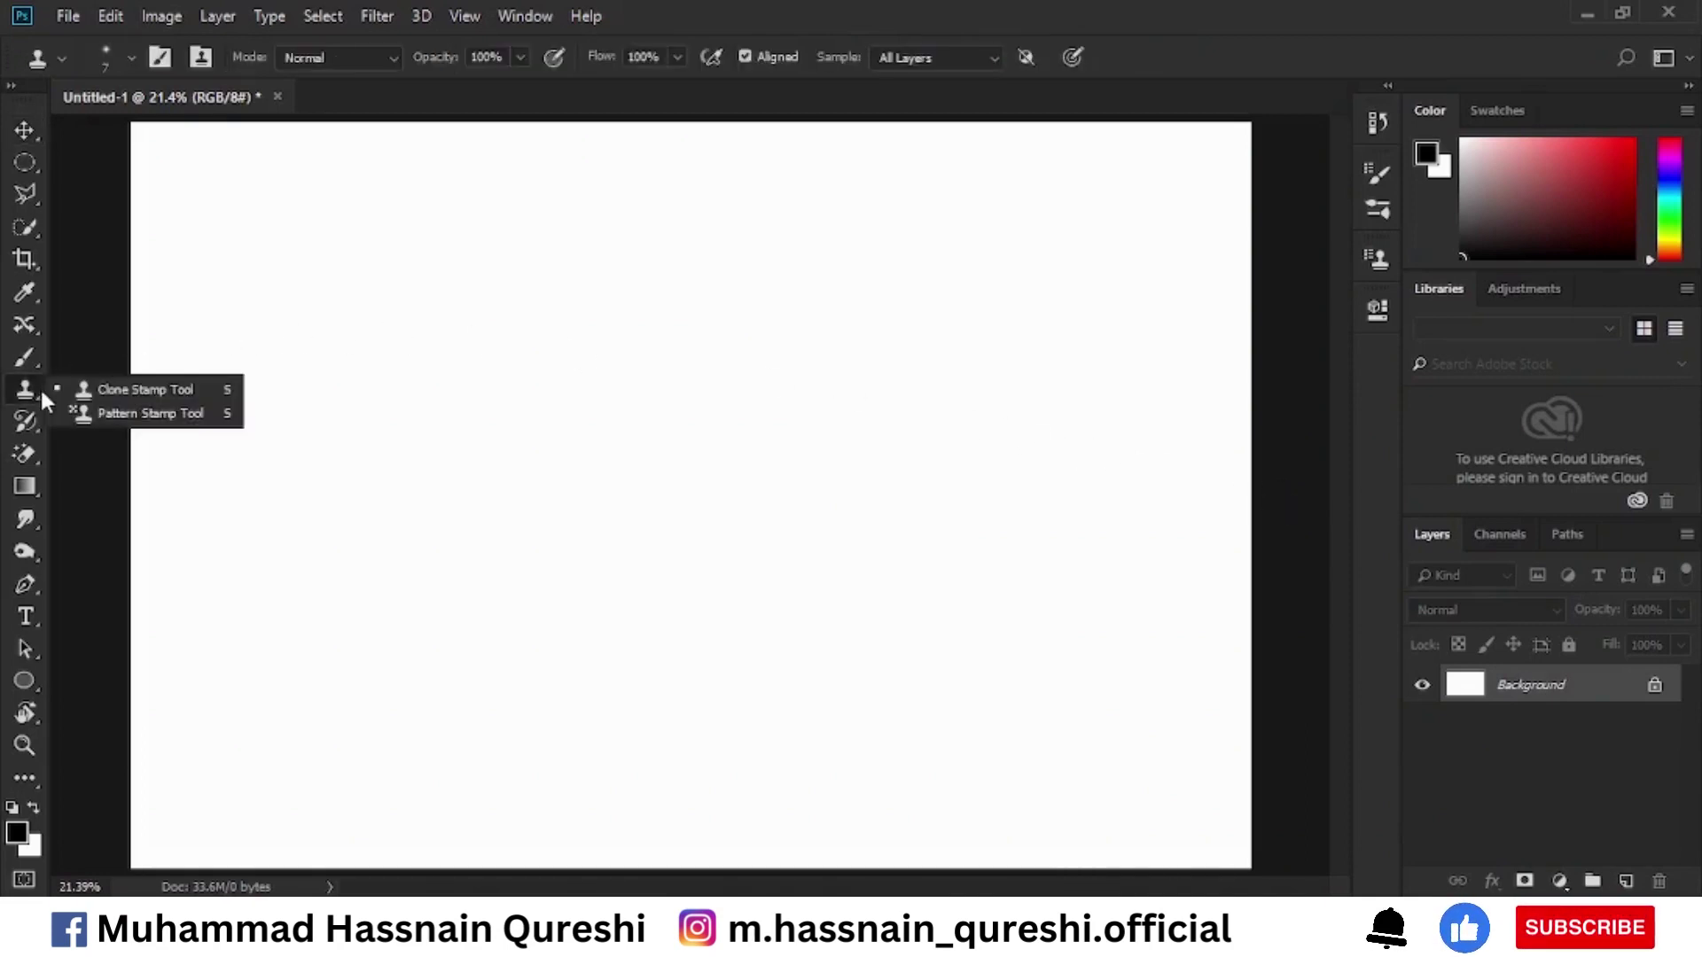
{"action": "left_click", "coordinate": [156, 415]}
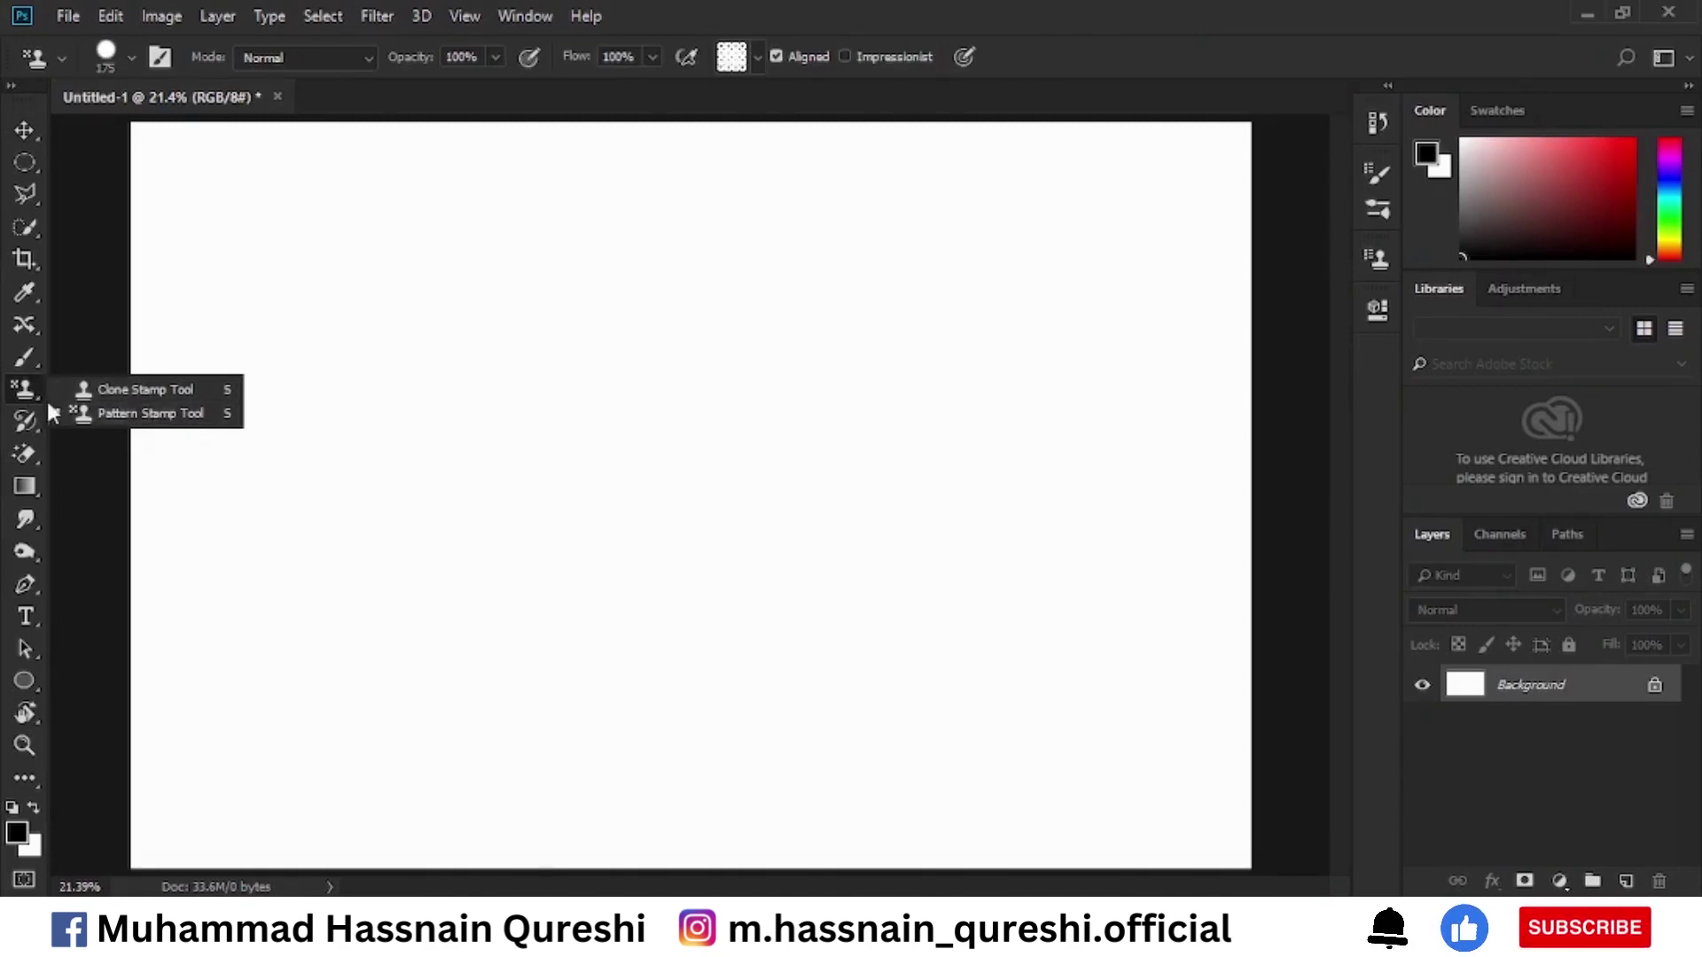
{"action": "left_click", "coordinate": [161, 416]}
{"action": "left_click", "coordinate": [758, 58]}
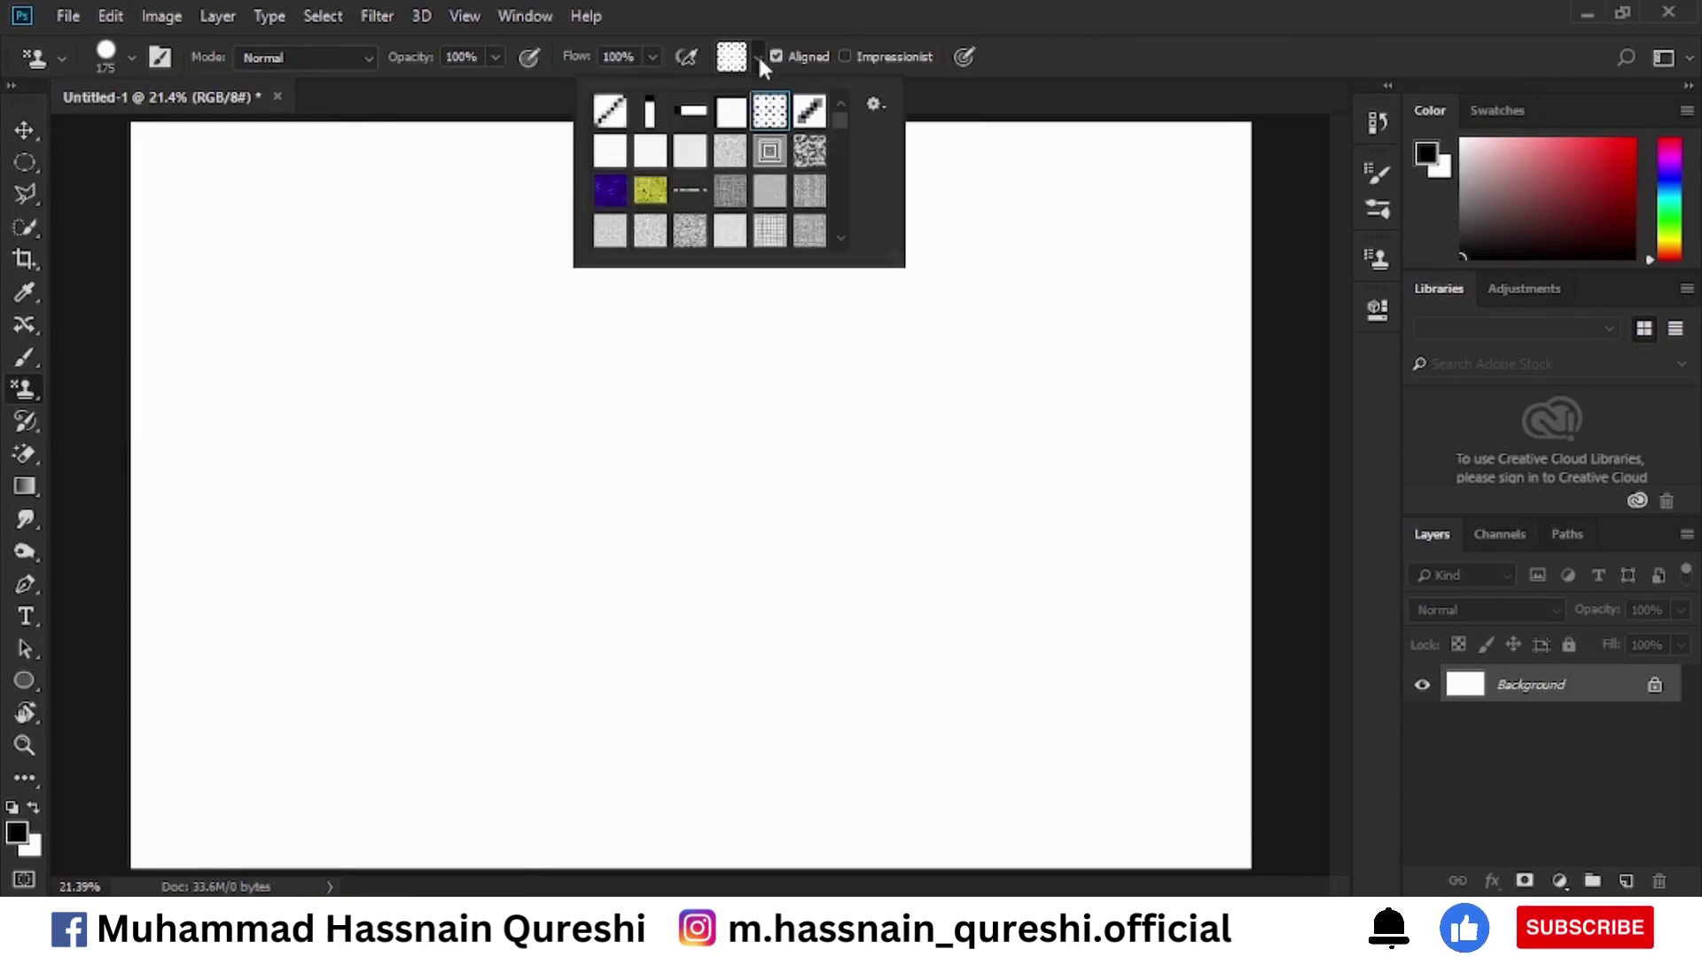
{"action": "left_click", "coordinate": [875, 104]}
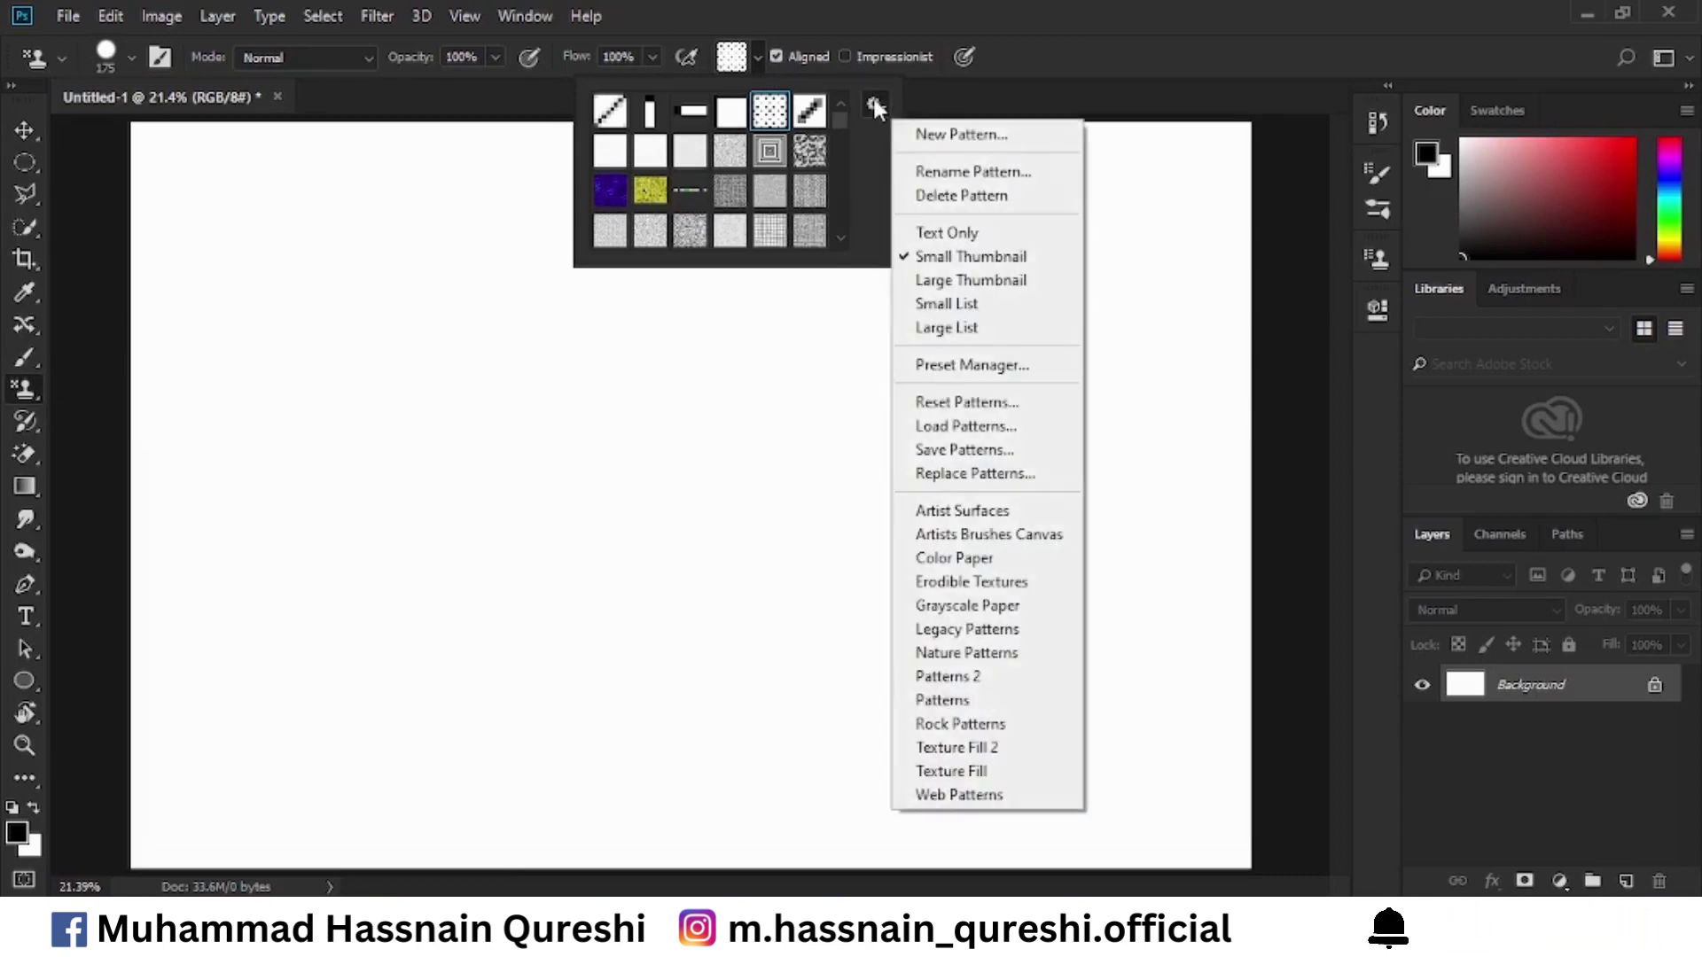
{"action": "left_click", "coordinate": [1008, 401]}
{"action": "left_click", "coordinate": [849, 359]}
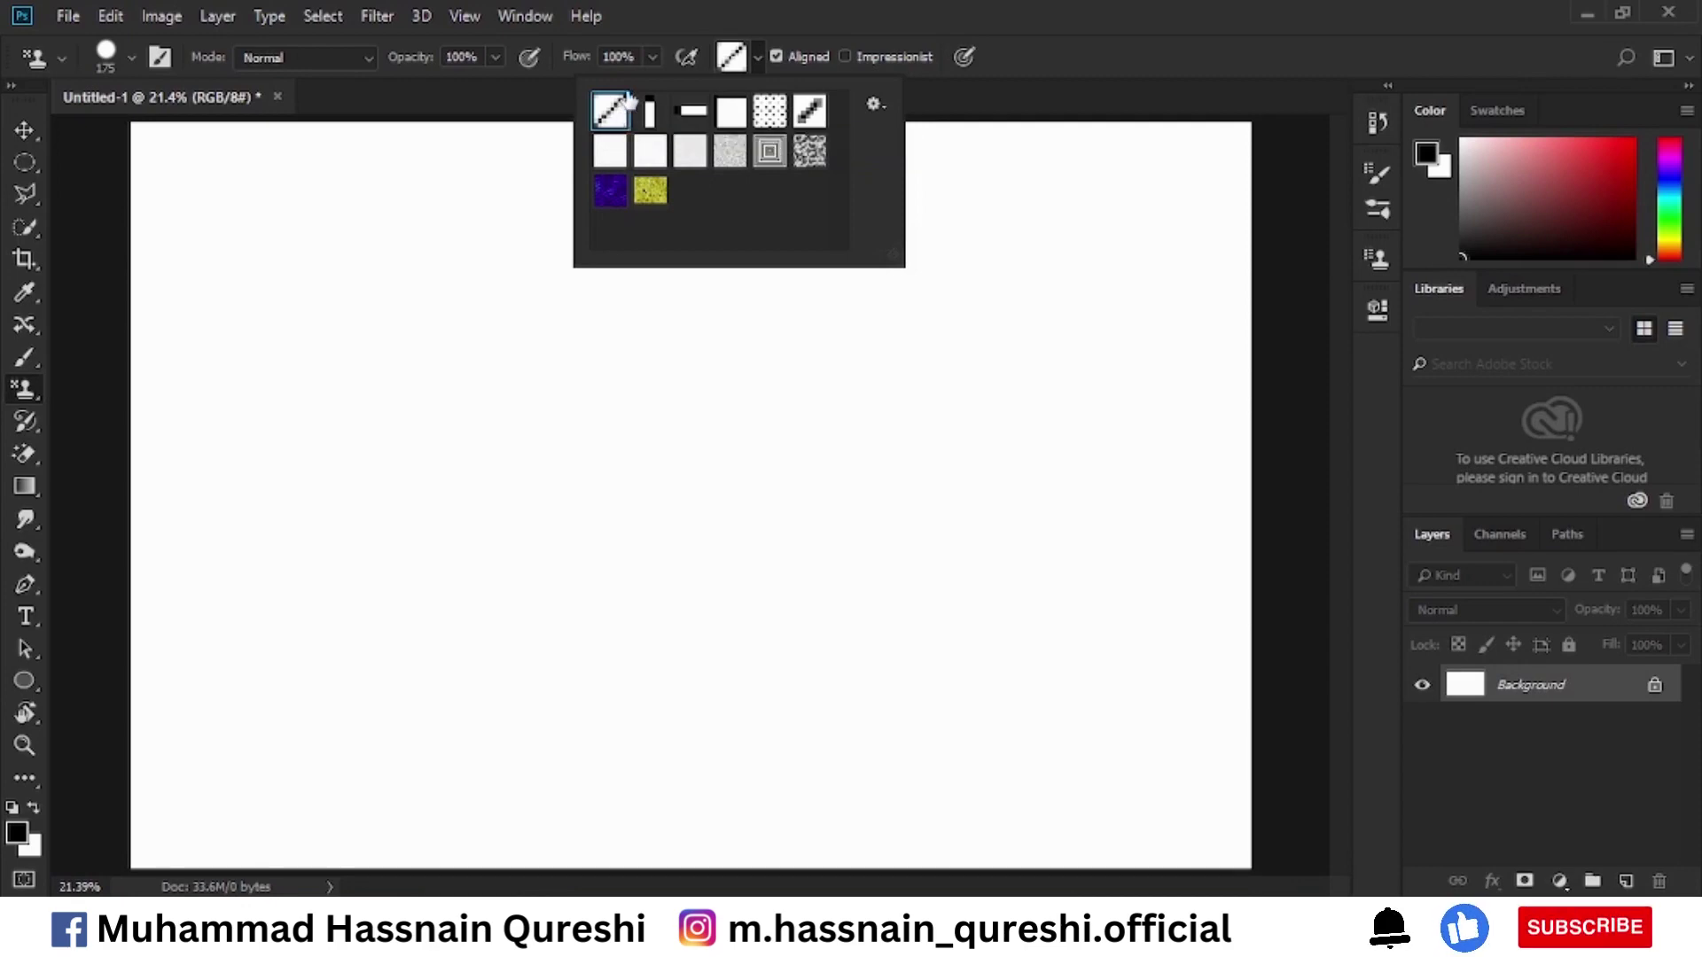
{"action": "left_click", "coordinate": [993, 7]}
Paint the diagonal-line pattern over the upper-left half of a new layer with a 500 px Pattern Stamp brush.
{"action": "left_click", "coordinate": [1625, 880]}
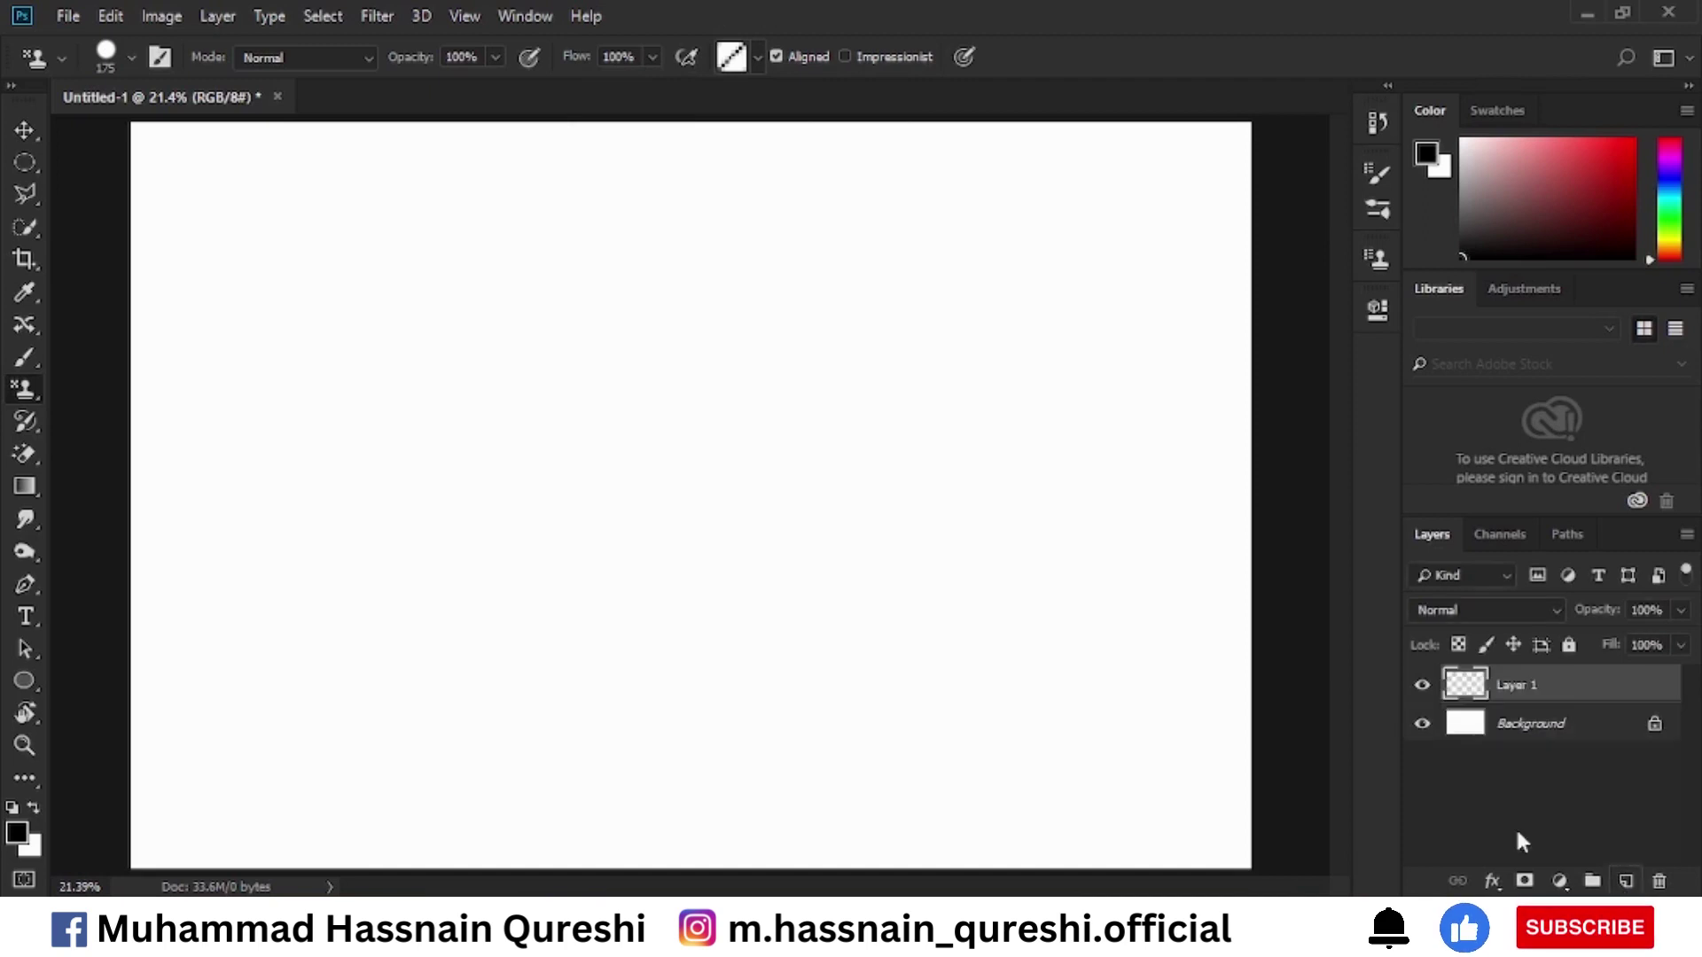
{"action": "key", "text": "bracketright"}
{"action": "key", "text": "bracketright"}
{"action": "key", "text": "bracketright"}
{"action": "key", "text": "bracketright"}
{"action": "key", "text": "bracketright"}
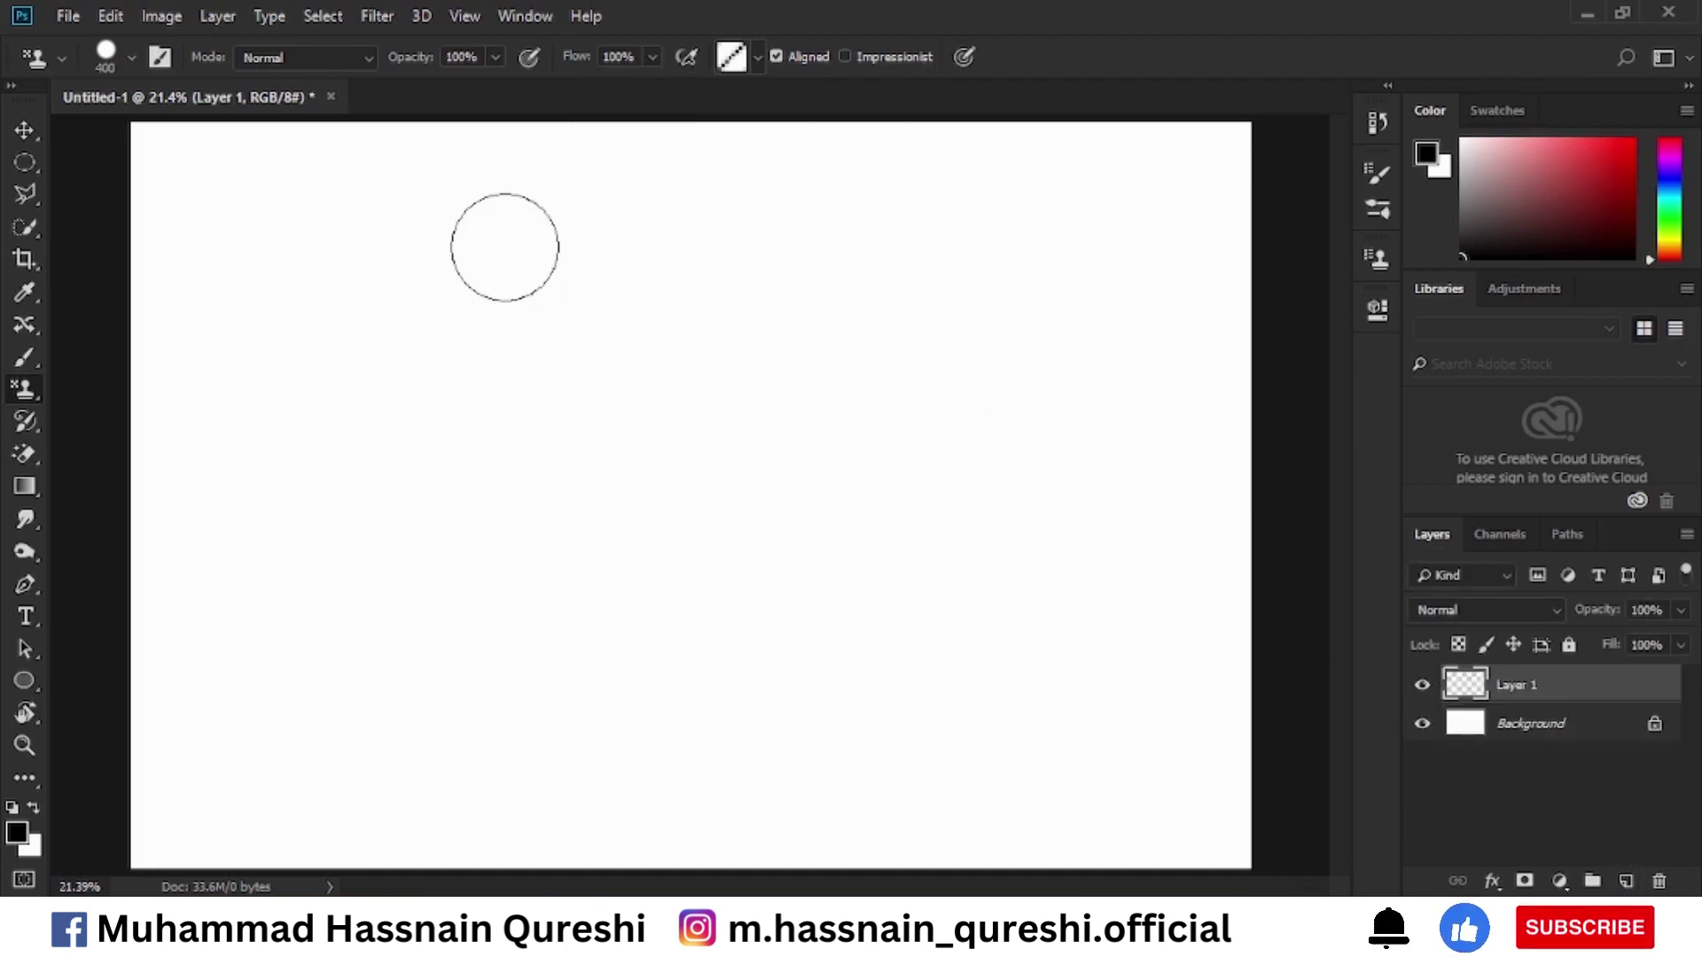
{"action": "left_click", "coordinate": [126, 57]}
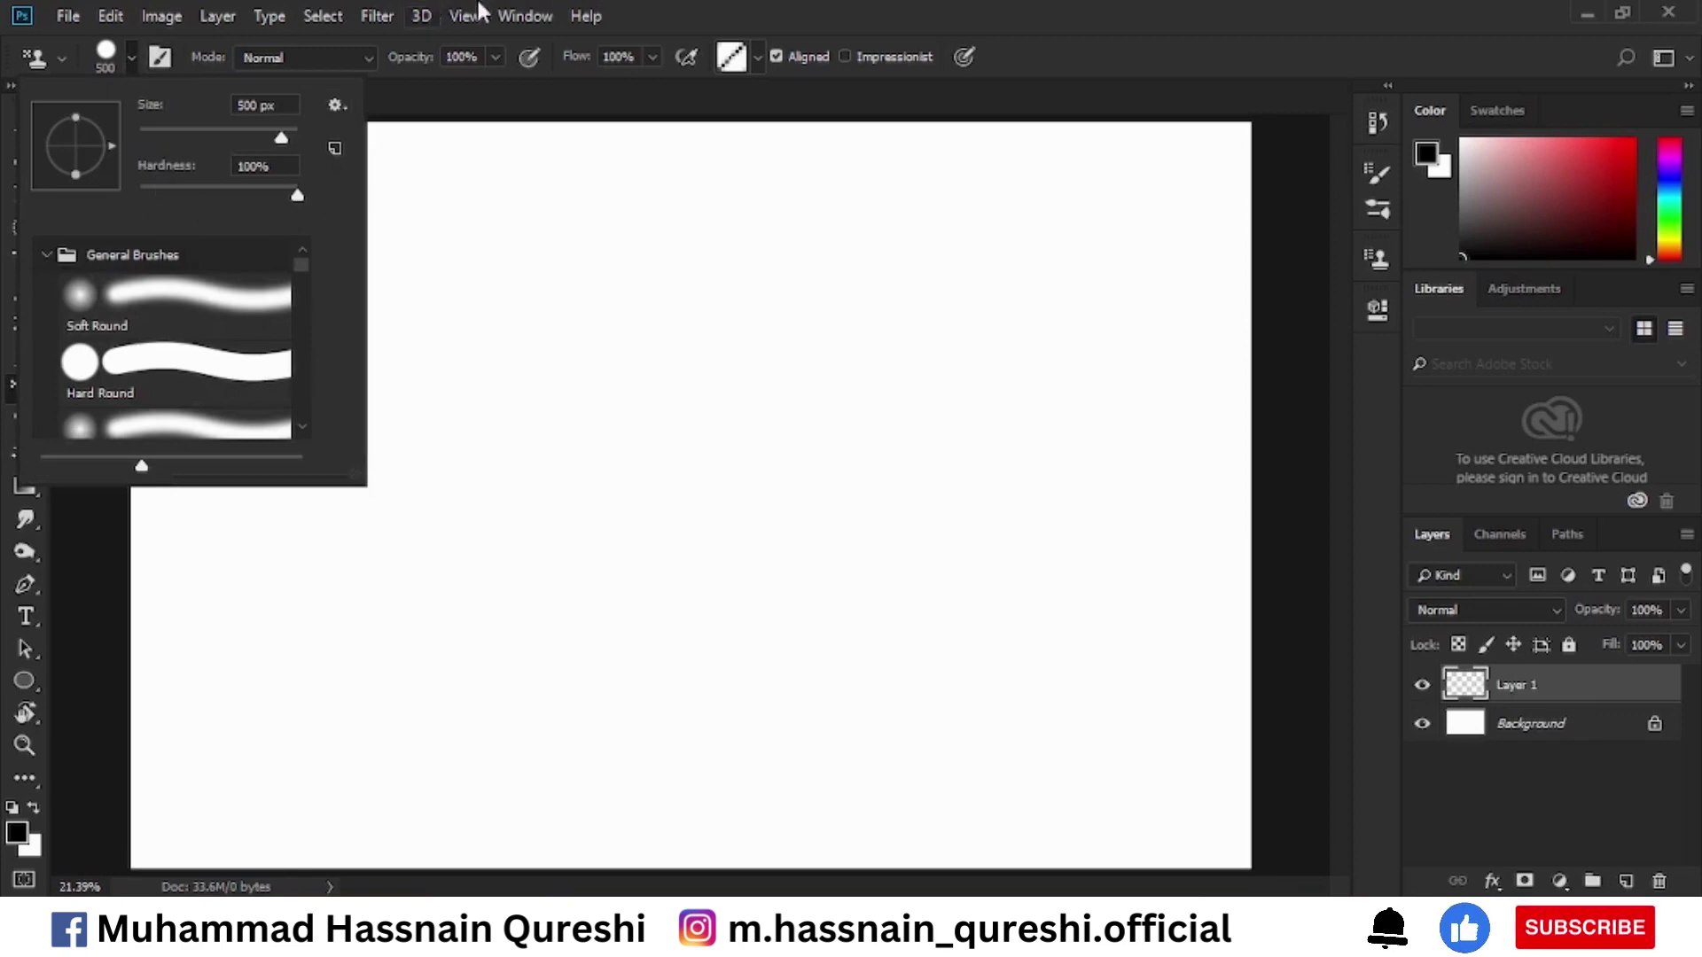
{"action": "left_click", "coordinate": [777, 11]}
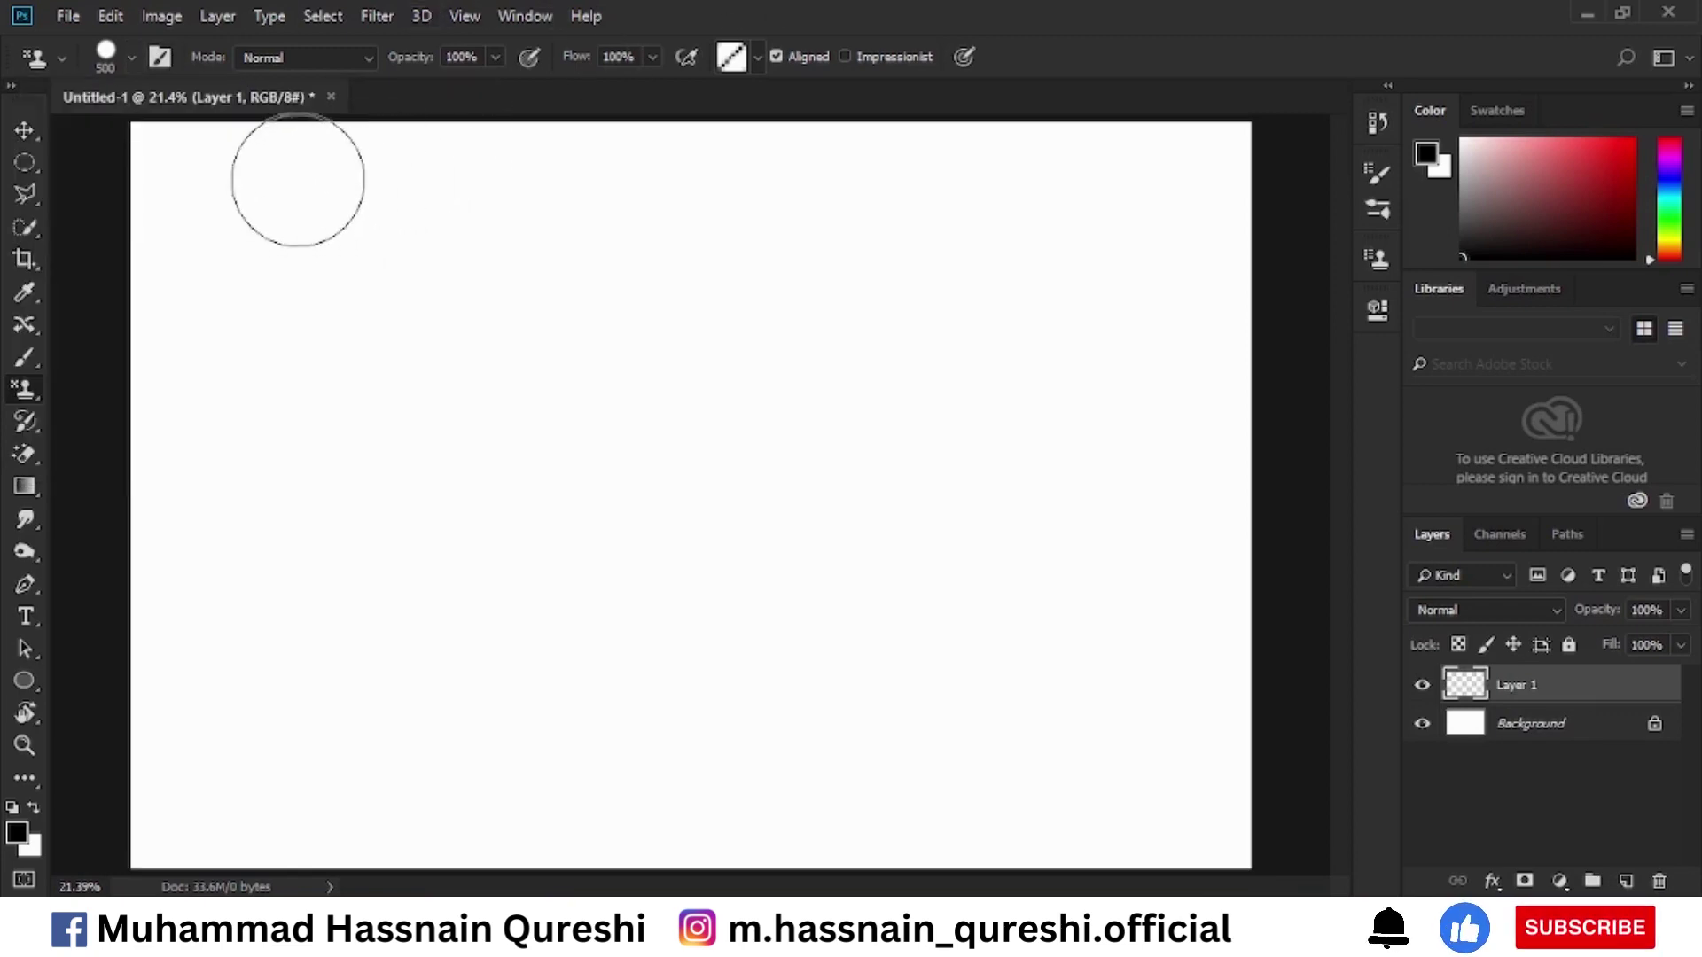
{"action": "mouse_move", "coordinate": [213, 220]}
{"action": "left_mouse_down"}
{"action": "mouse_move", "coordinate": [375, 113]}
{"action": "mouse_move", "coordinate": [171, 158]}
{"action": "mouse_move", "coordinate": [548, 128]}
{"action": "mouse_move", "coordinate": [148, 339]}
{"action": "mouse_move", "coordinate": [266, 227]}
{"action": "mouse_move", "coordinate": [365, 167]}
{"action": "mouse_move", "coordinate": [102, 266]}
{"action": "mouse_move", "coordinate": [287, 195]}
{"action": "mouse_move", "coordinate": [744, 116]}
{"action": "mouse_move", "coordinate": [311, 390]}
{"action": "mouse_move", "coordinate": [112, 482]}
{"action": "mouse_move", "coordinate": [126, 380]}
{"action": "mouse_move", "coordinate": [830, 131]}
{"action": "mouse_move", "coordinate": [128, 540]}
{"action": "mouse_move", "coordinate": [494, 415]}
{"action": "mouse_move", "coordinate": [909, 241]}
{"action": "mouse_move", "coordinate": [1069, 135]}
{"action": "mouse_move", "coordinate": [155, 619]}
{"action": "mouse_move", "coordinate": [946, 118]}
{"action": "left_mouse_up"}
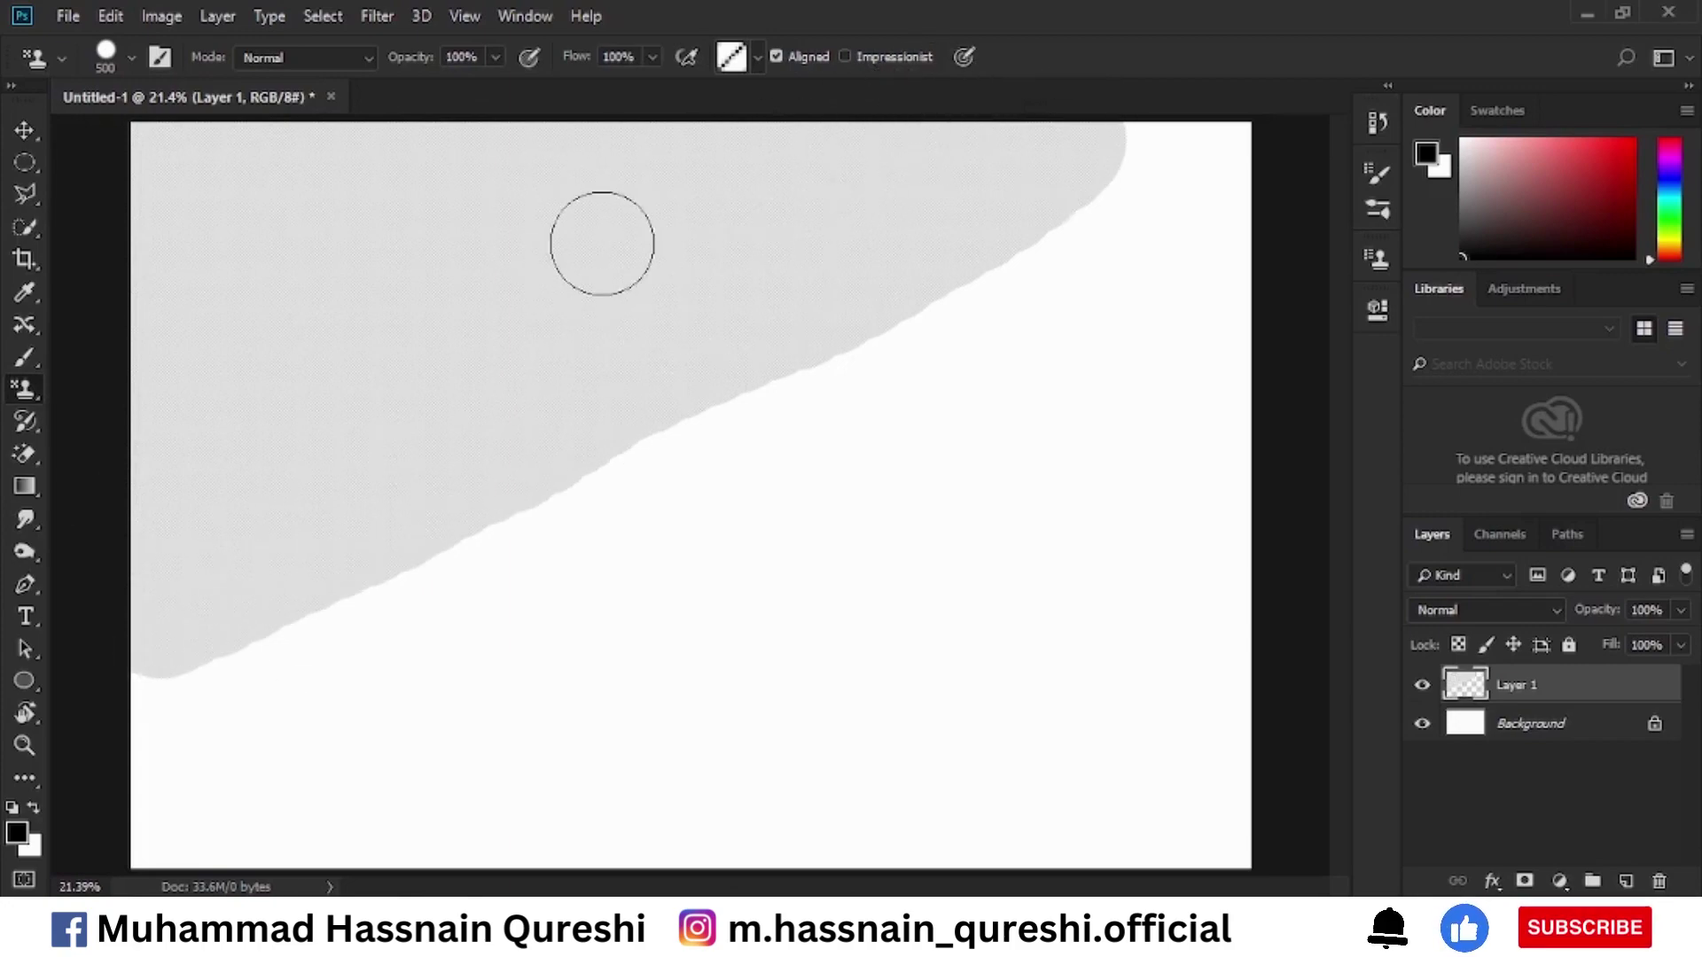
Examine the painted diagonal-line pattern up close, down to individual pixels, then return to the whole canvas.
{"action": "scroll", "coordinate": [594, 253], "scroll_direction": "up", "scroll_amount": 5}
{"action": "scroll", "coordinate": [646, 354], "scroll_direction": "up", "scroll_amount": 1}
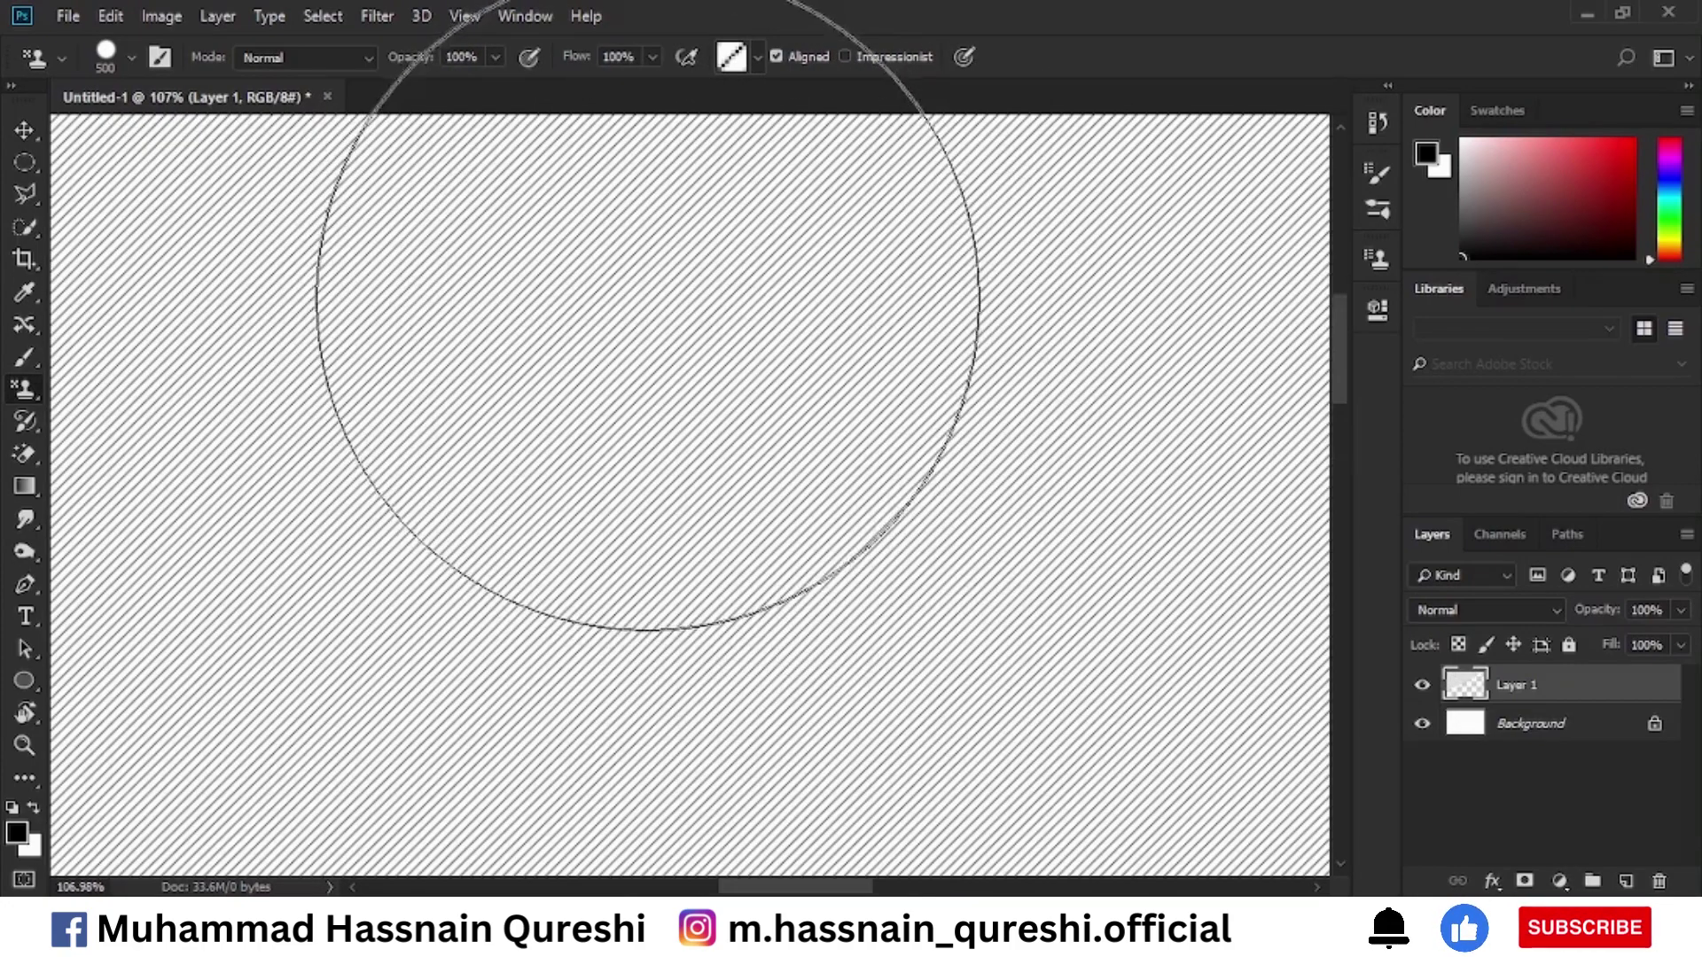
{"action": "scroll", "coordinate": [710, 372], "scroll_direction": "up", "scroll_amount": 1}
{"action": "scroll", "coordinate": [701, 354], "scroll_direction": "down", "scroll_amount": 2}
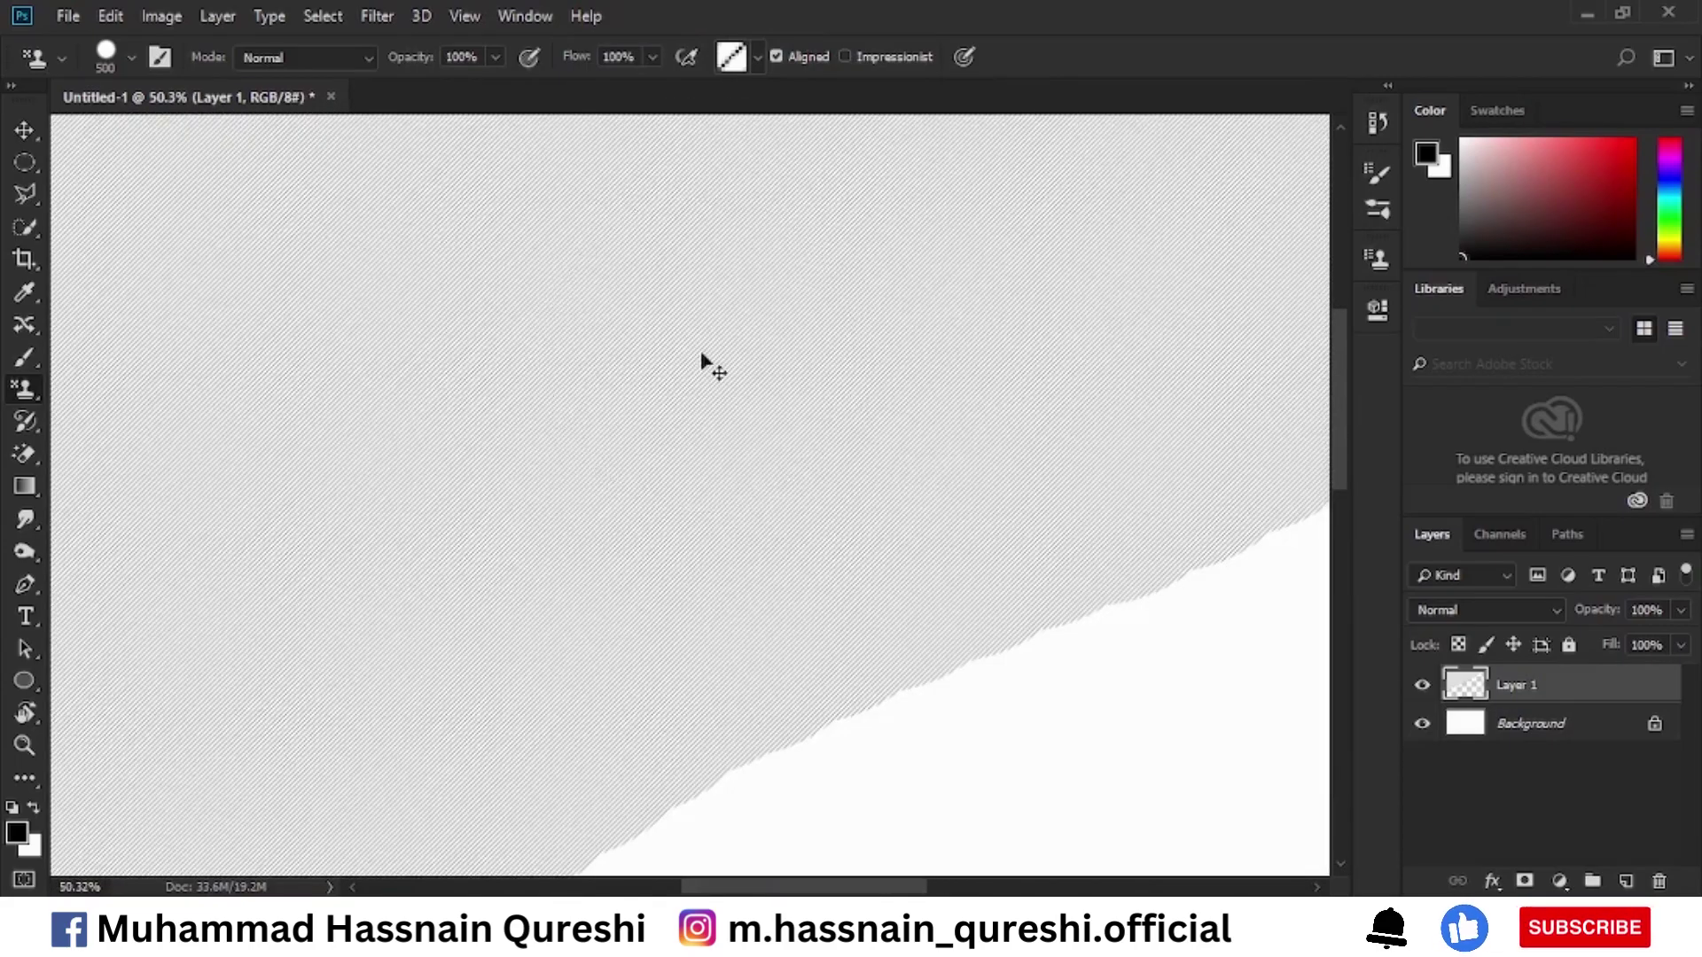
{"action": "scroll", "coordinate": [701, 354], "scroll_direction": "down", "scroll_amount": 2}
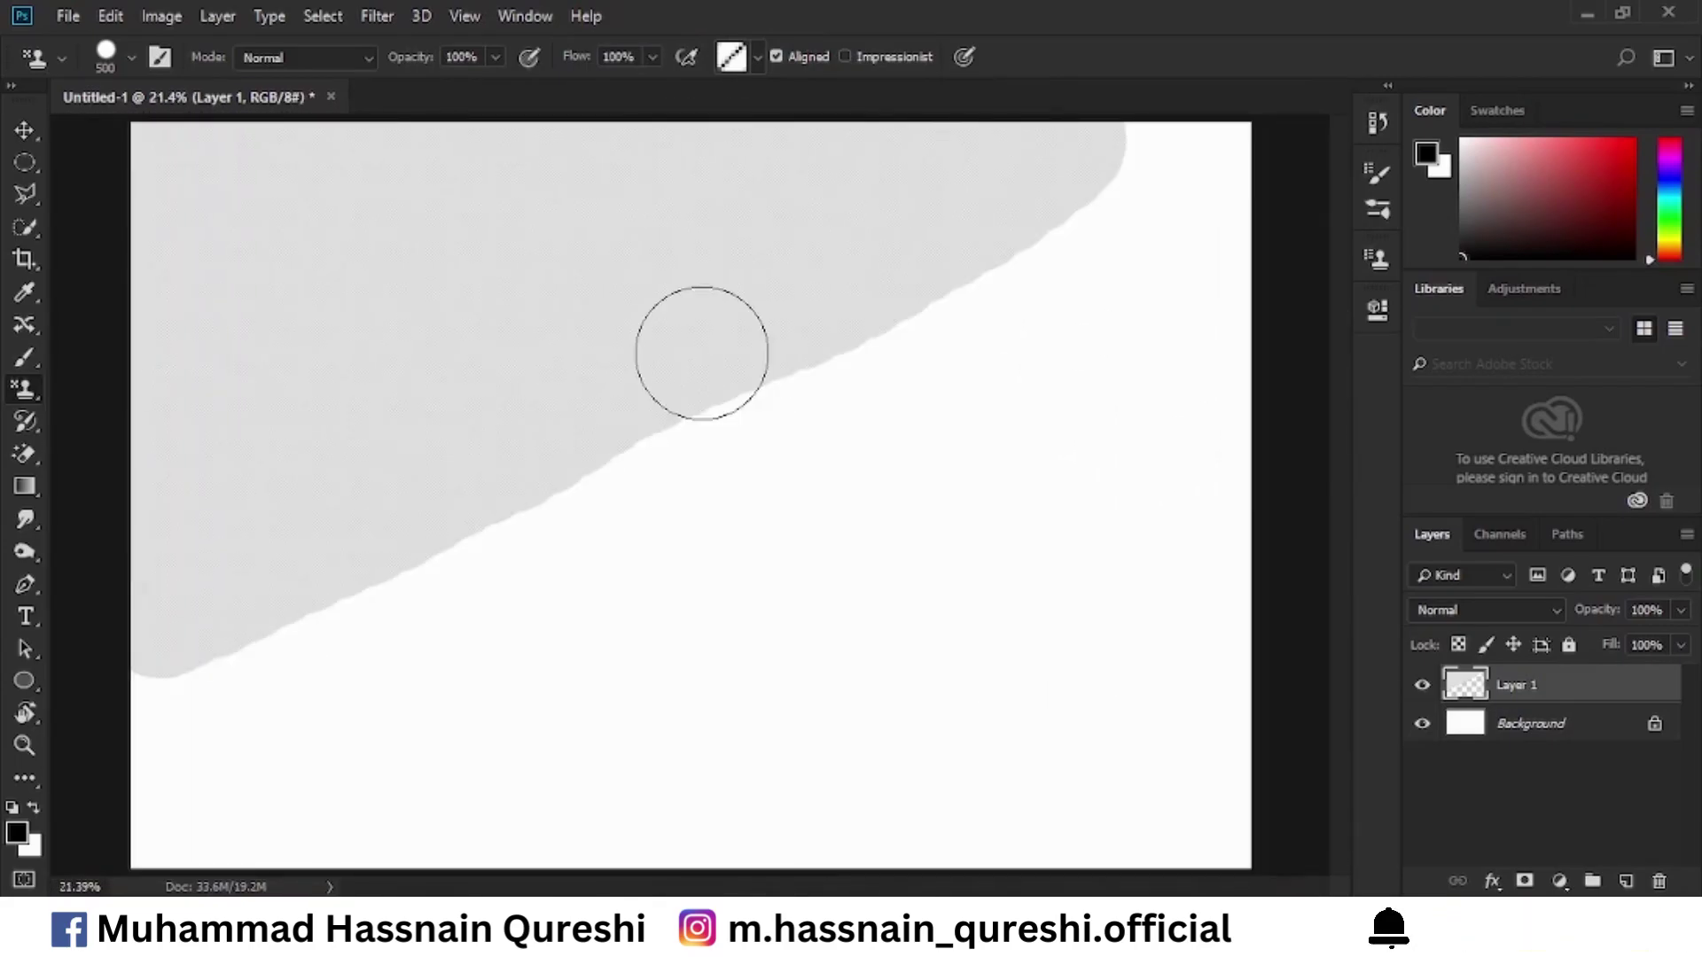
{"action": "scroll", "coordinate": [701, 353], "scroll_direction": "up", "scroll_amount": 6}
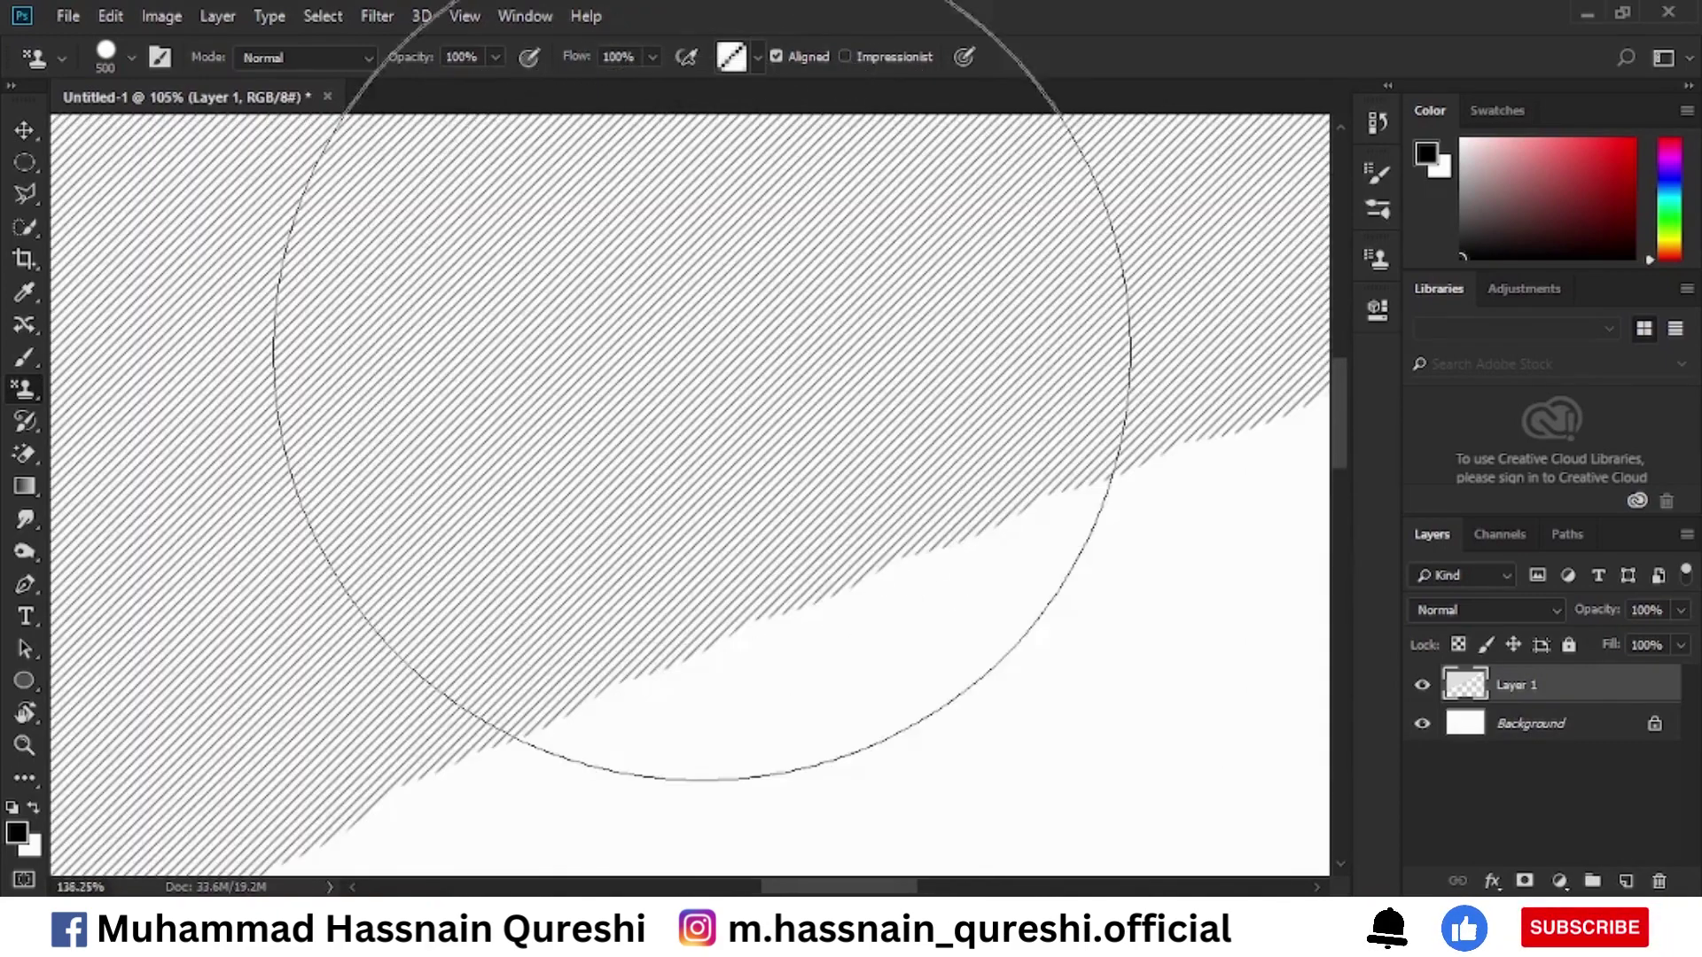
{"action": "scroll", "coordinate": [701, 353], "scroll_direction": "up", "scroll_amount": 3}
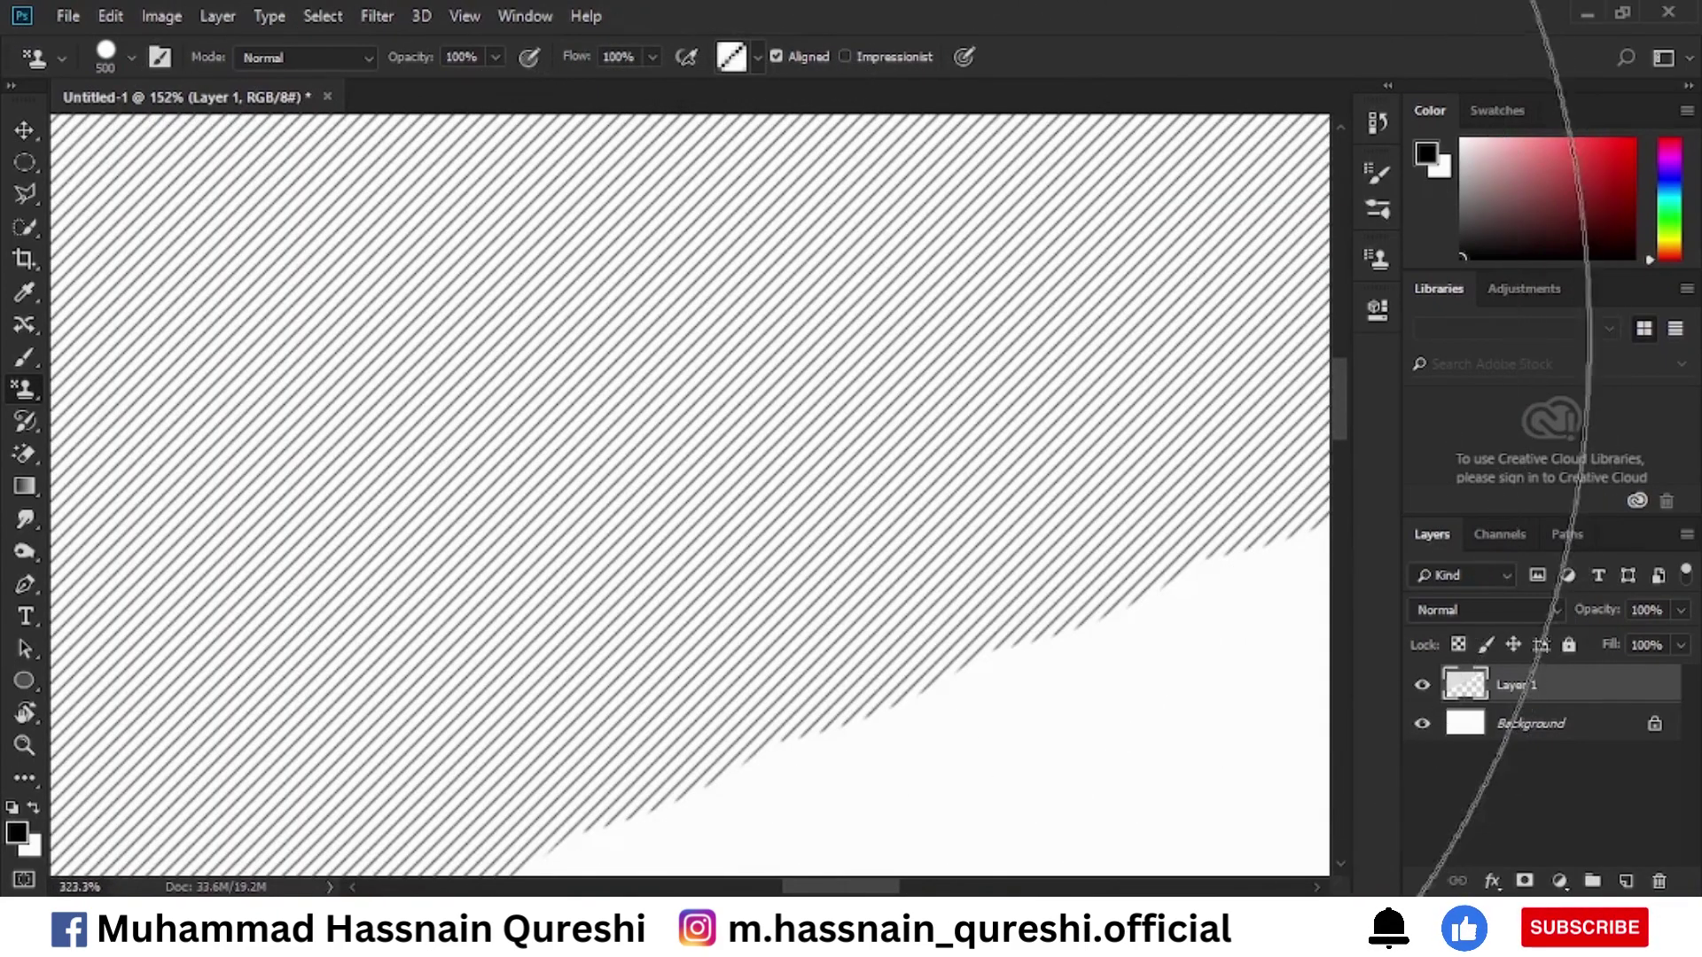
{"action": "scroll", "coordinate": [386, 305], "scroll_direction": "up", "scroll_amount": 3}
{"action": "scroll", "coordinate": [386, 306], "scroll_direction": "up", "scroll_amount": 1}
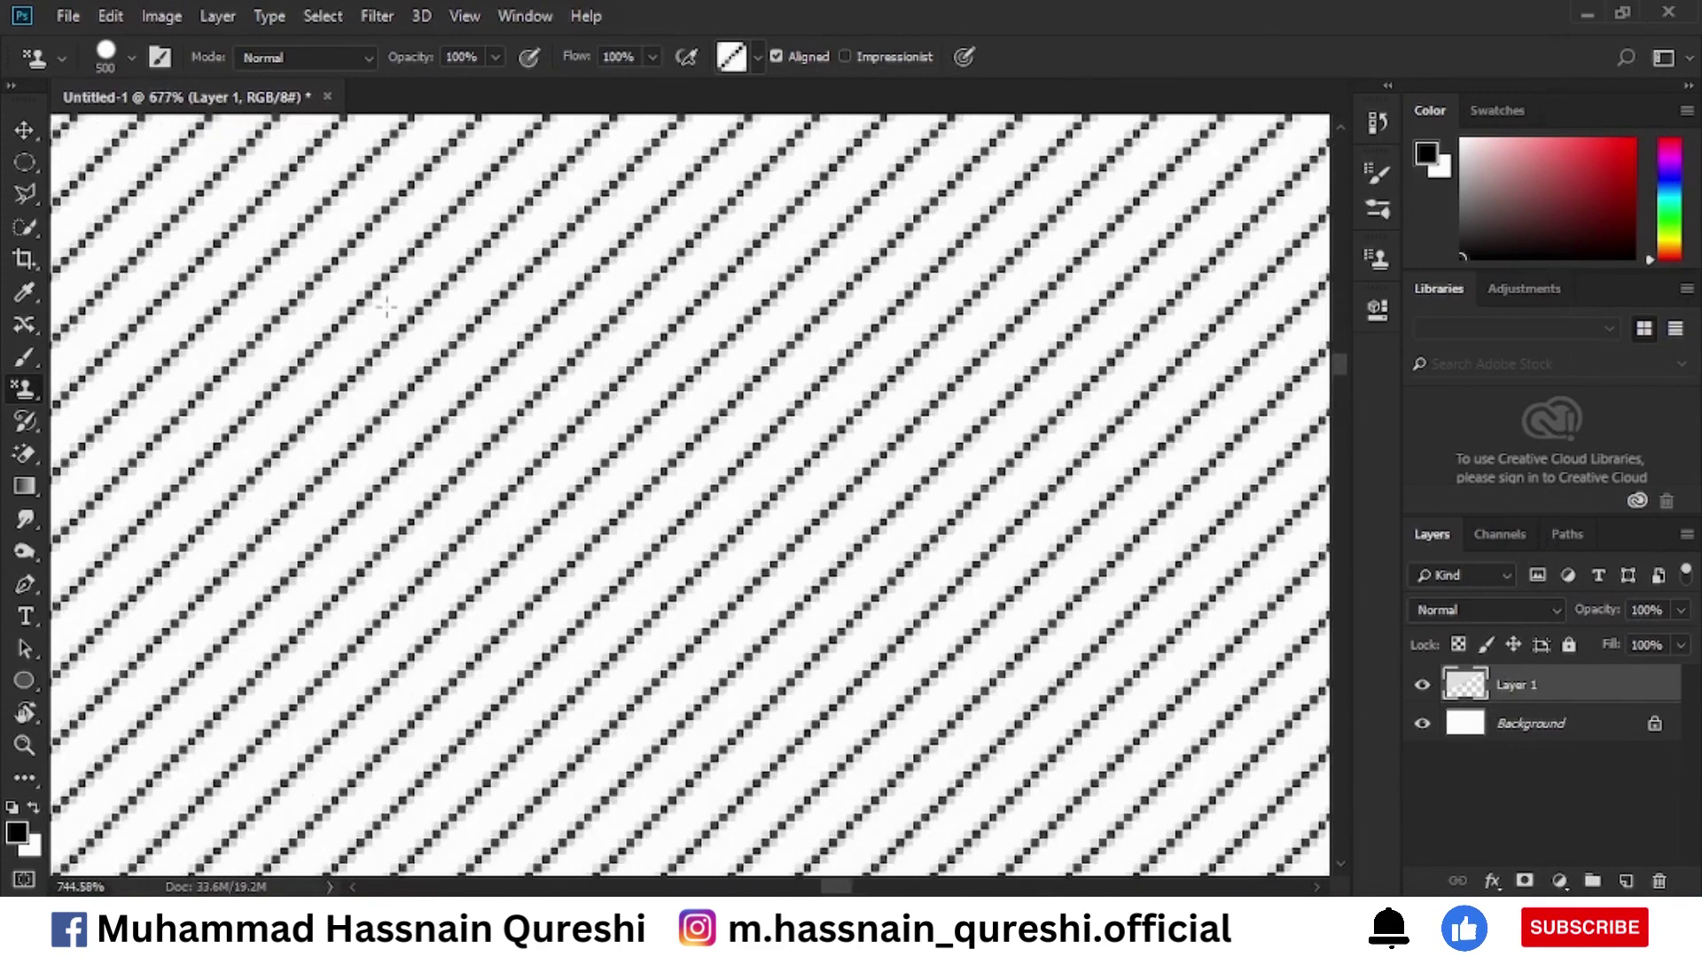
{"action": "scroll", "coordinate": [385, 306], "scroll_direction": "up", "scroll_amount": 2}
{"action": "scroll", "coordinate": [599, 365], "scroll_direction": "up", "scroll_amount": 3}
{"action": "scroll", "coordinate": [679, 399], "scroll_direction": "up", "scroll_amount": 2}
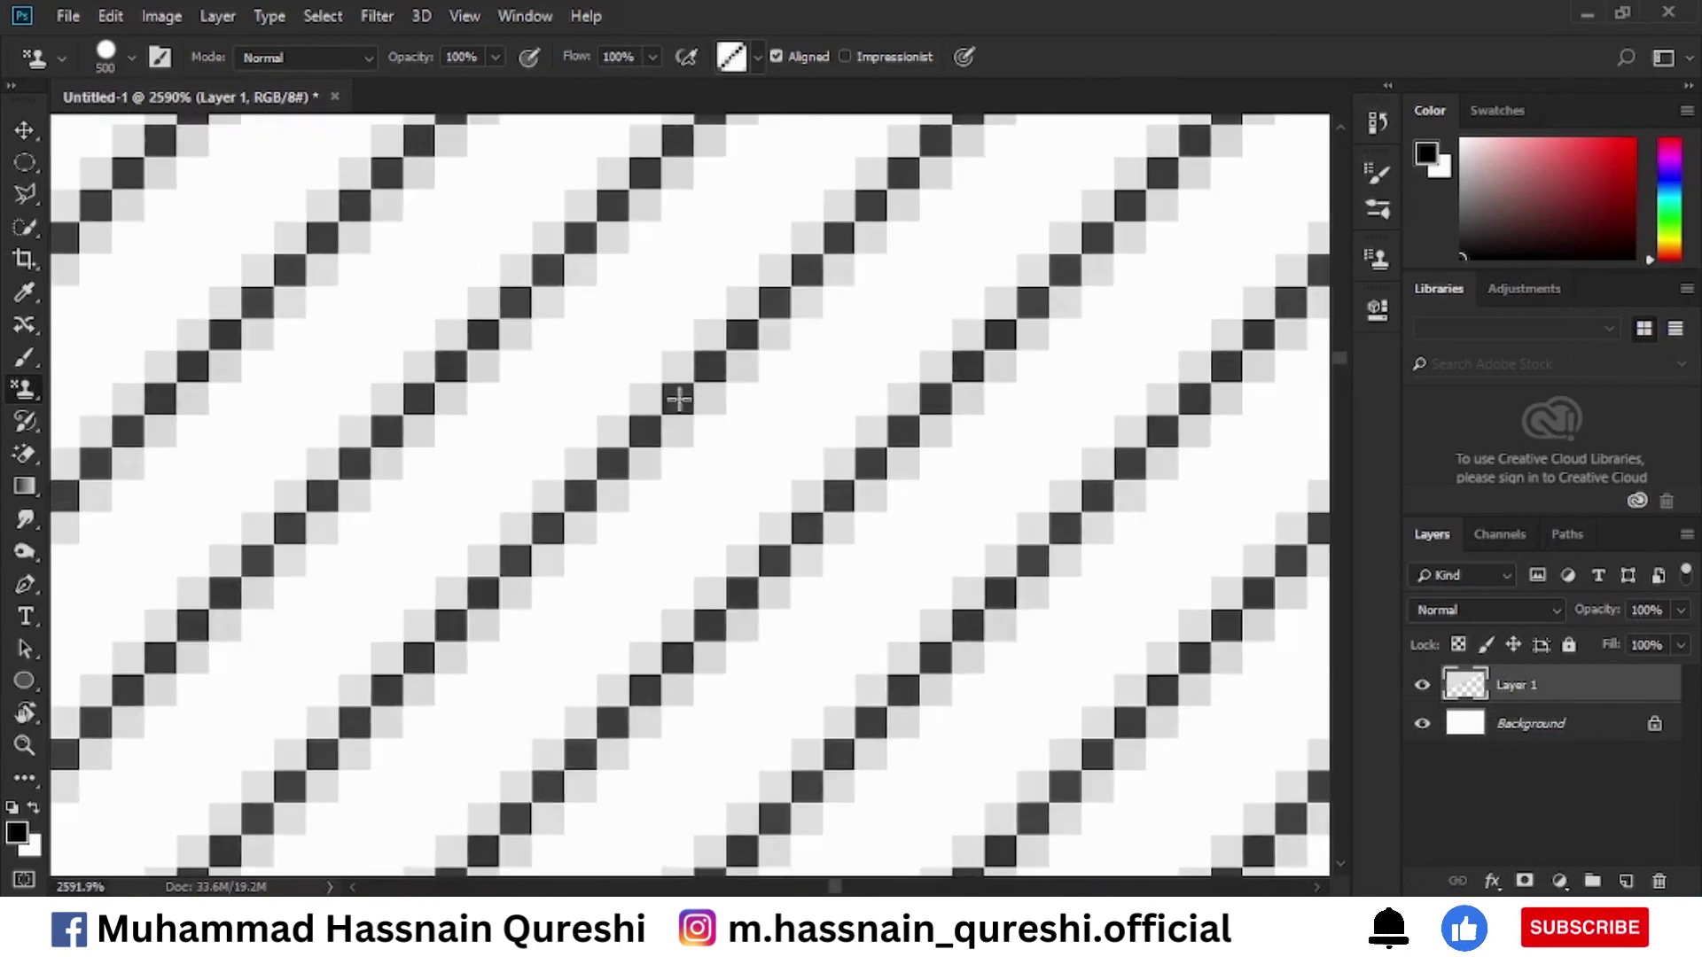
{"action": "scroll", "coordinate": [716, 381], "scroll_direction": "down", "scroll_amount": 2}
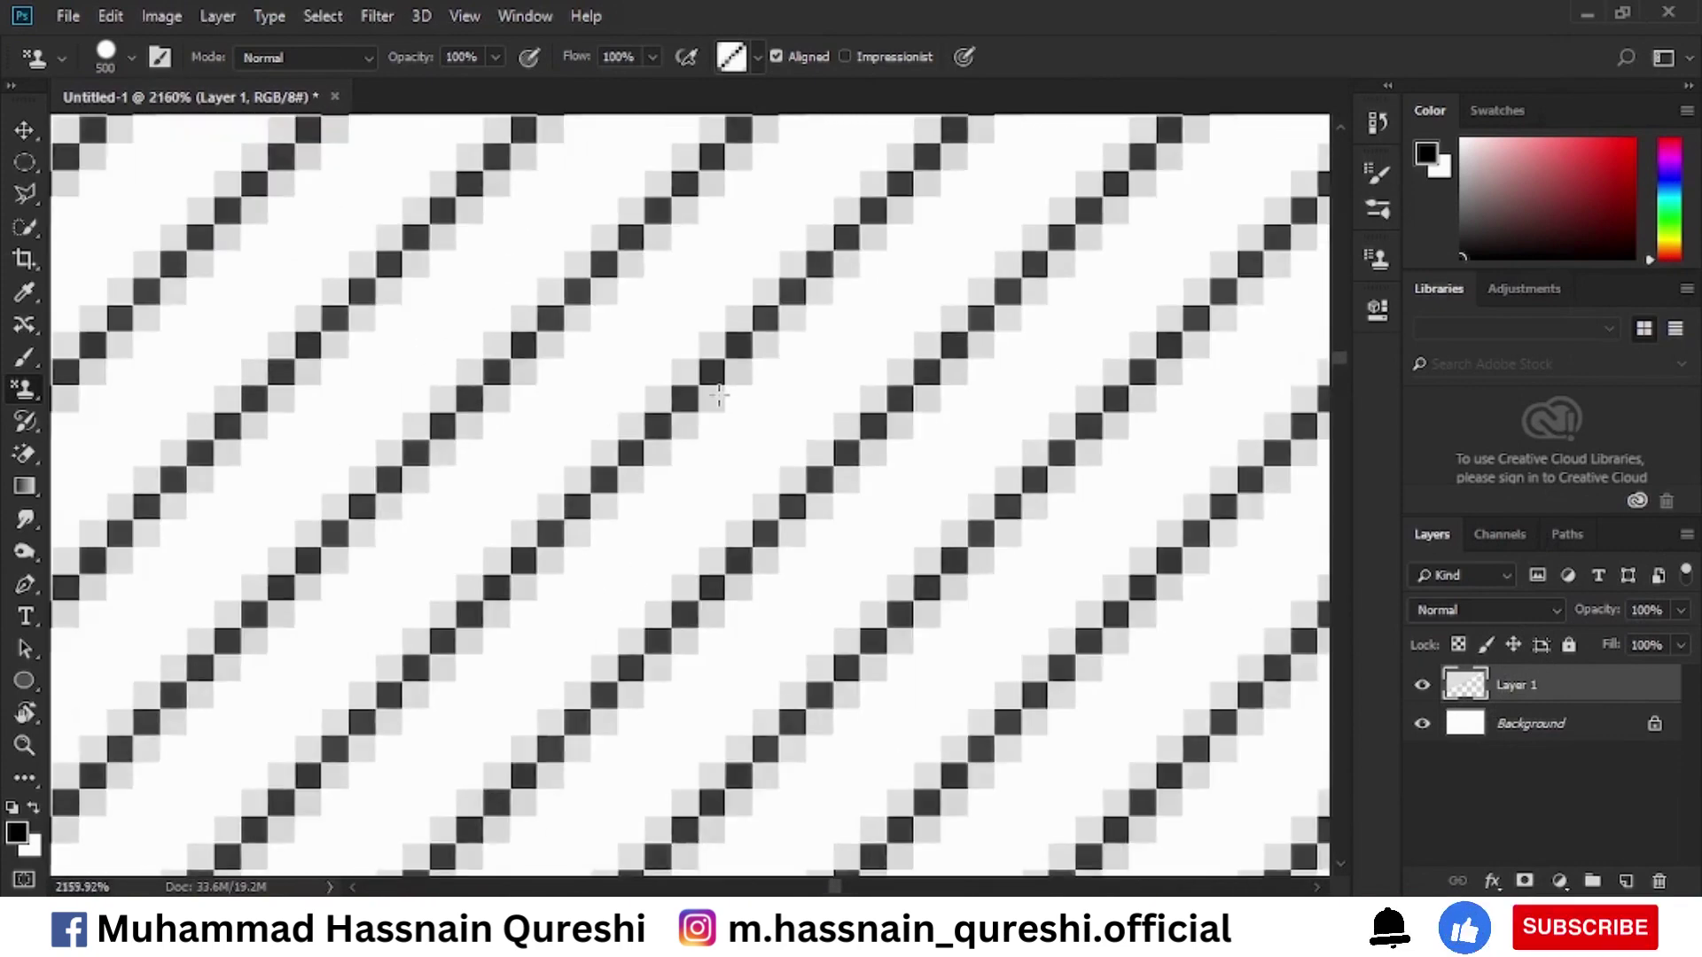
{"action": "key", "text": "ctrl+0"}
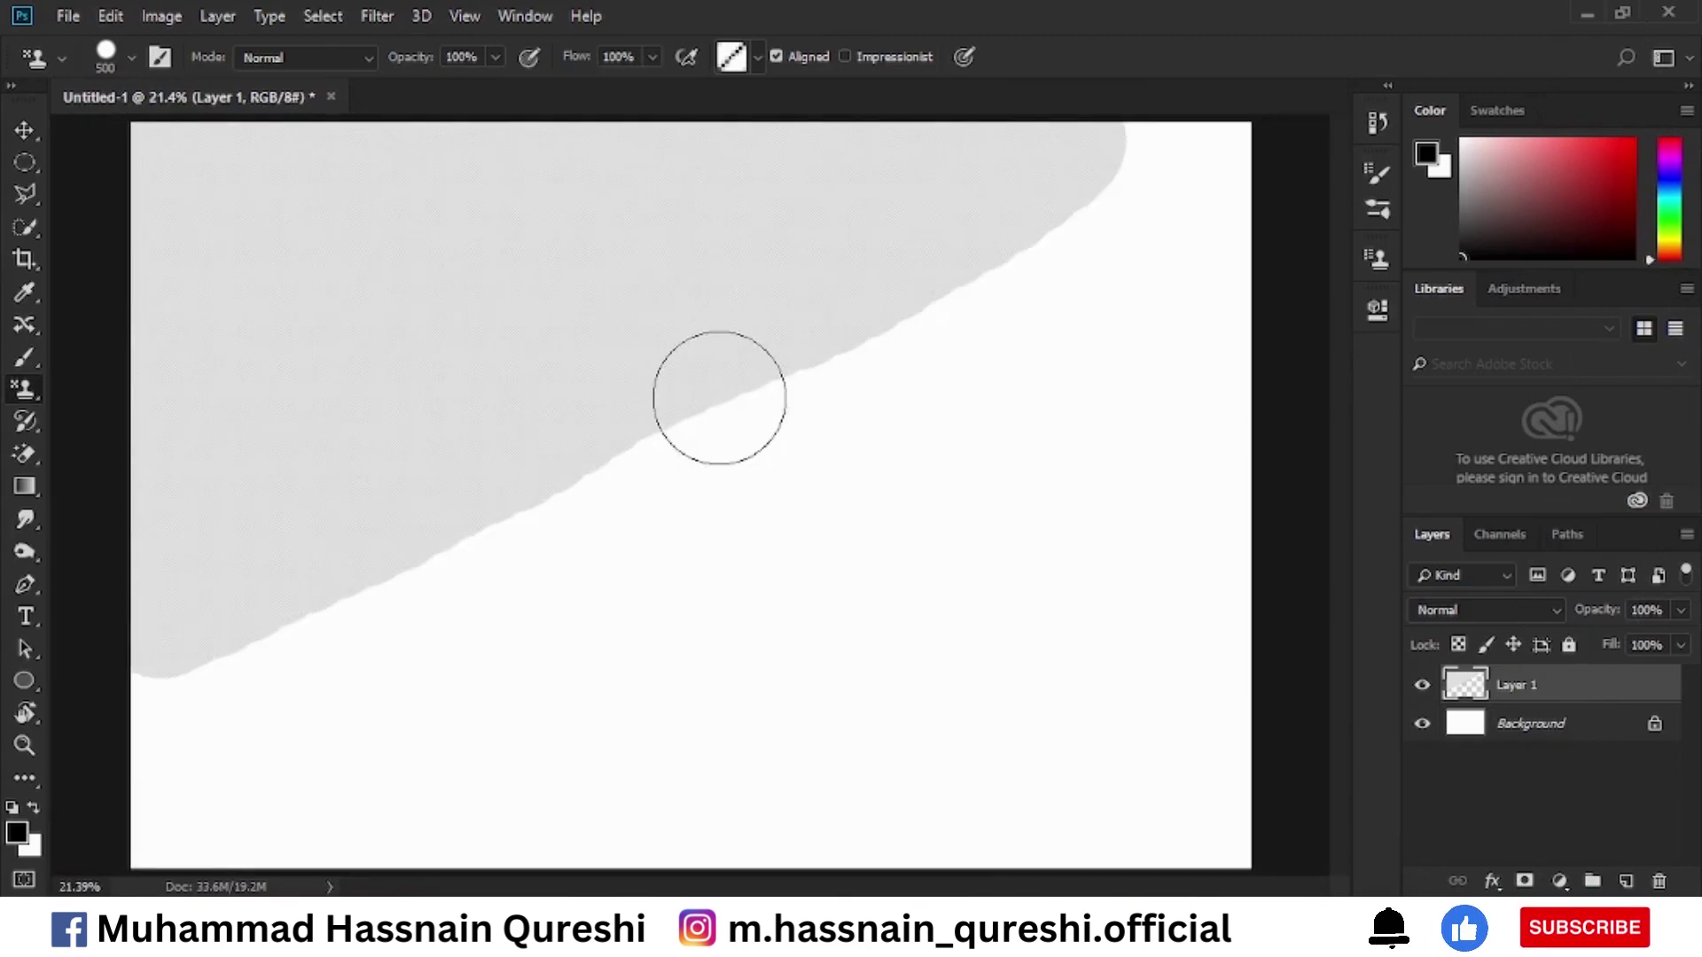
Paint a diagonal band of the horizontal-line pattern from the upper-right corner towards the lower left with the 500 px brush.
{"action": "left_click", "coordinate": [758, 57]}
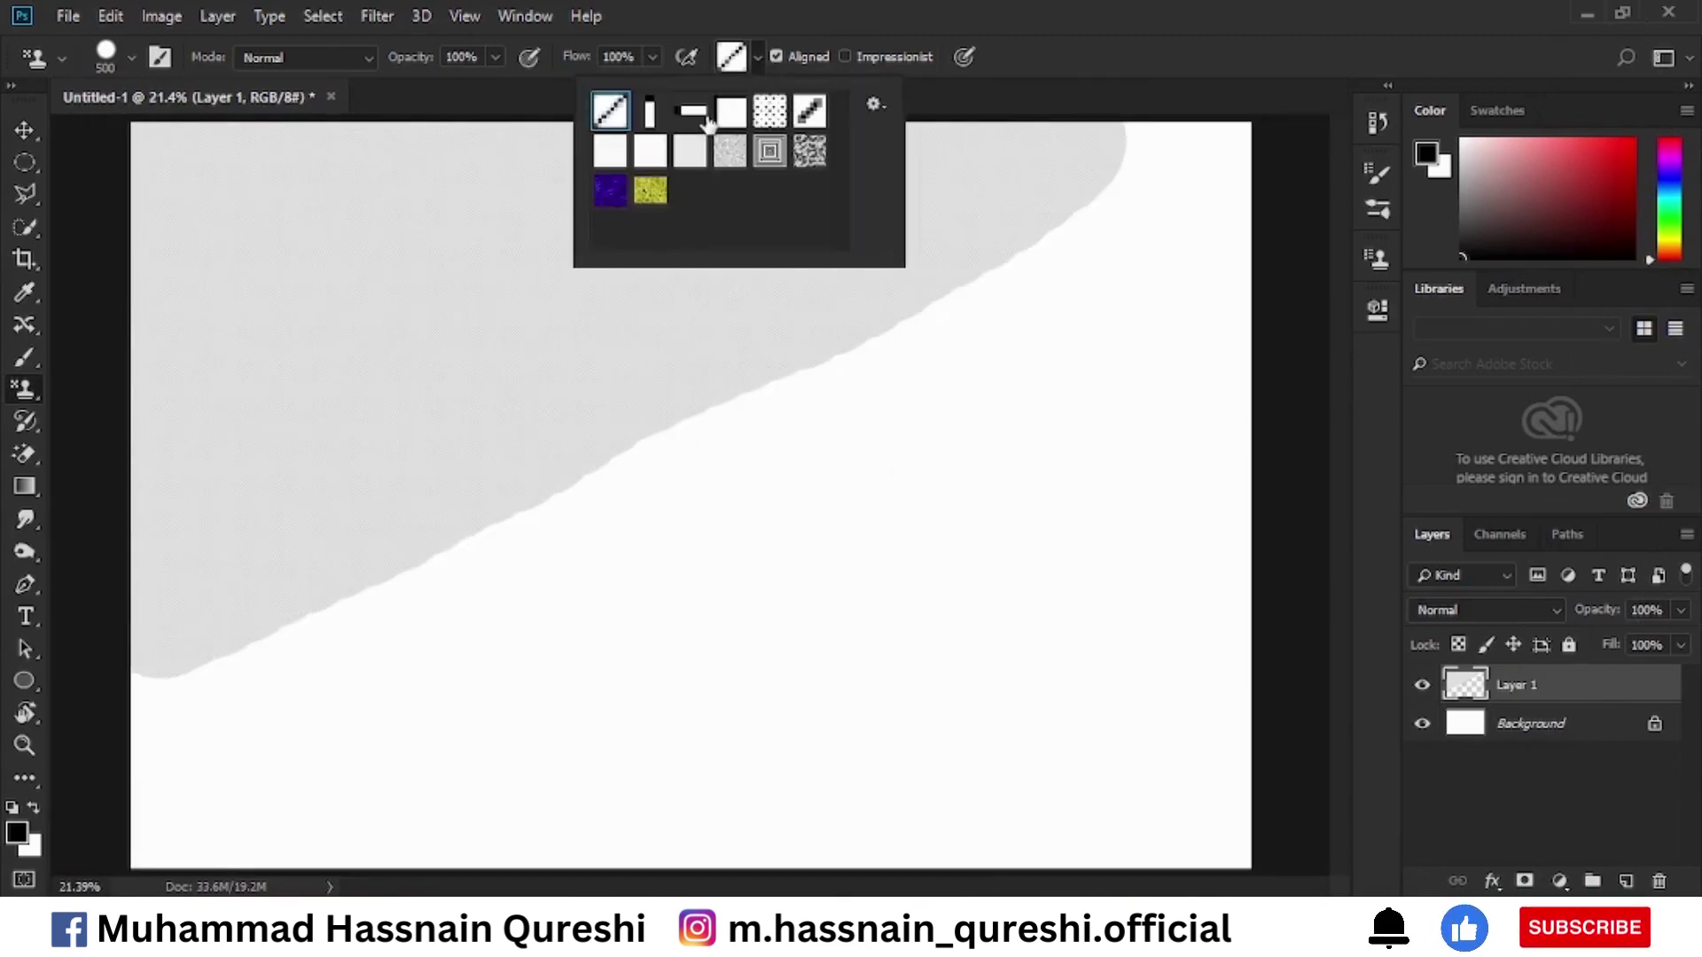
{"action": "left_click", "coordinate": [650, 111]}
{"action": "left_click", "coordinate": [1184, 150]}
{"action": "mouse_move", "coordinate": [1184, 151]}
{"action": "left_mouse_down"}
{"action": "mouse_move", "coordinate": [1178, 174]}
{"action": "mouse_move", "coordinate": [1098, 190]}
{"action": "mouse_move", "coordinate": [368, 656]}
{"action": "left_mouse_up"}
Reduce the Pattern Stamp brush to 100 px and paint a patch of the concentric-squares pattern over the band's lower edge.
{"action": "scroll", "coordinate": [836, 393], "scroll_direction": "up", "scroll_amount": 5}
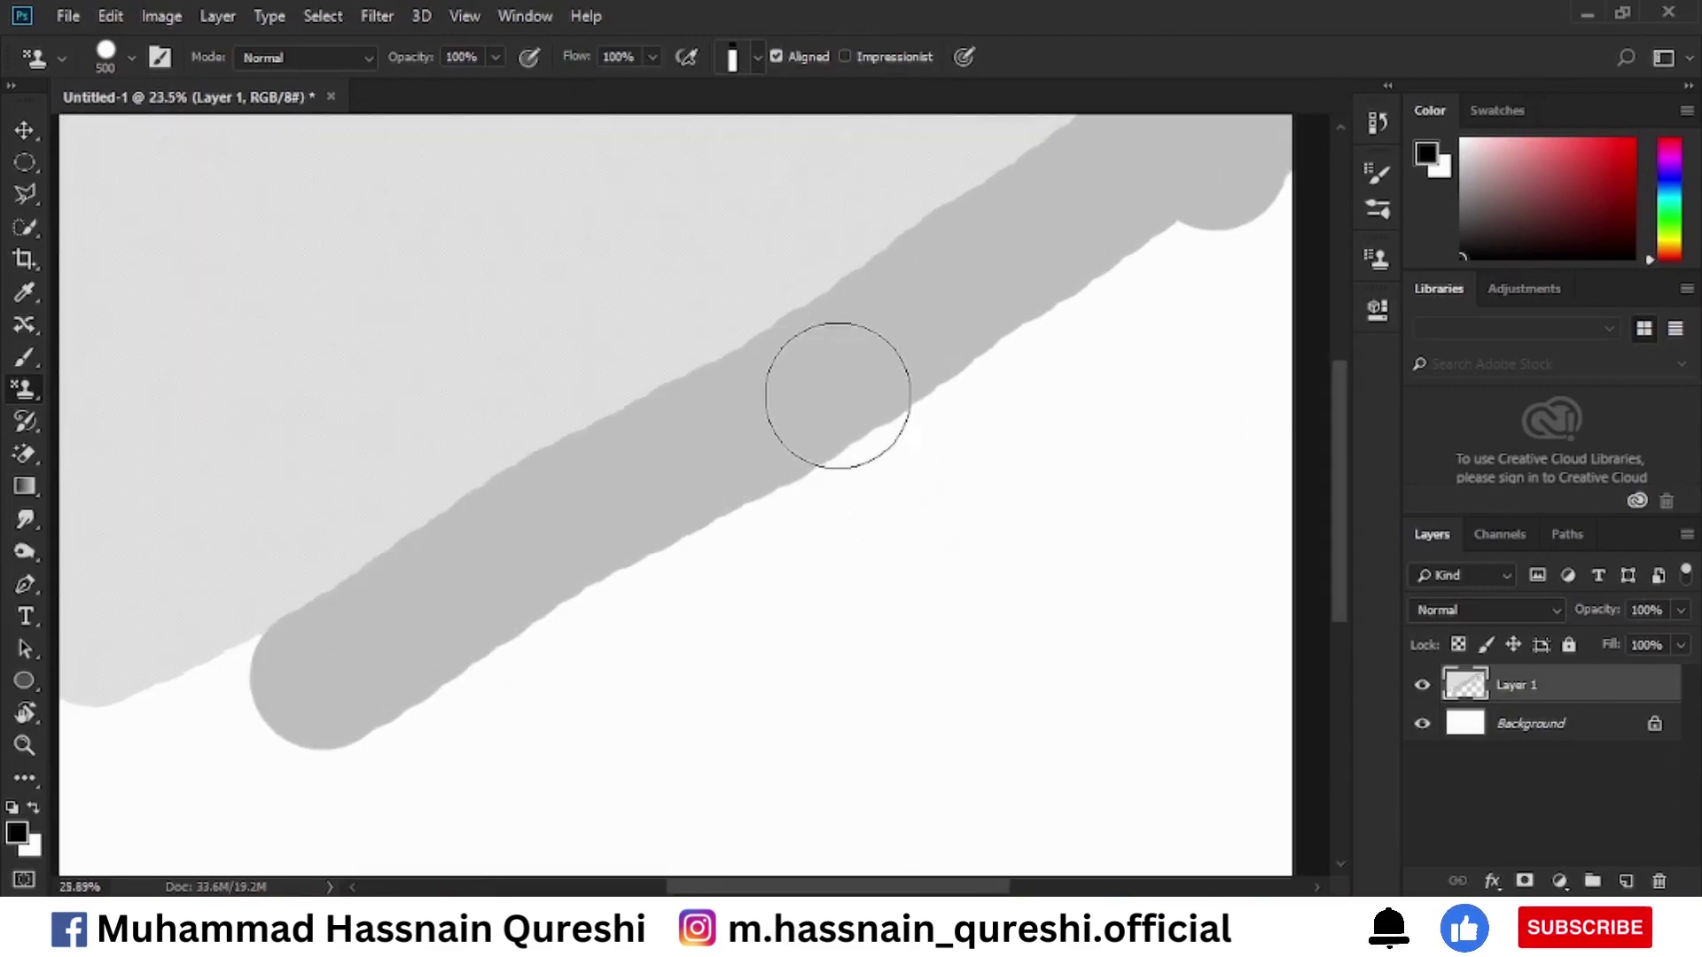
{"action": "scroll", "coordinate": [837, 394], "scroll_direction": "up", "scroll_amount": 1}
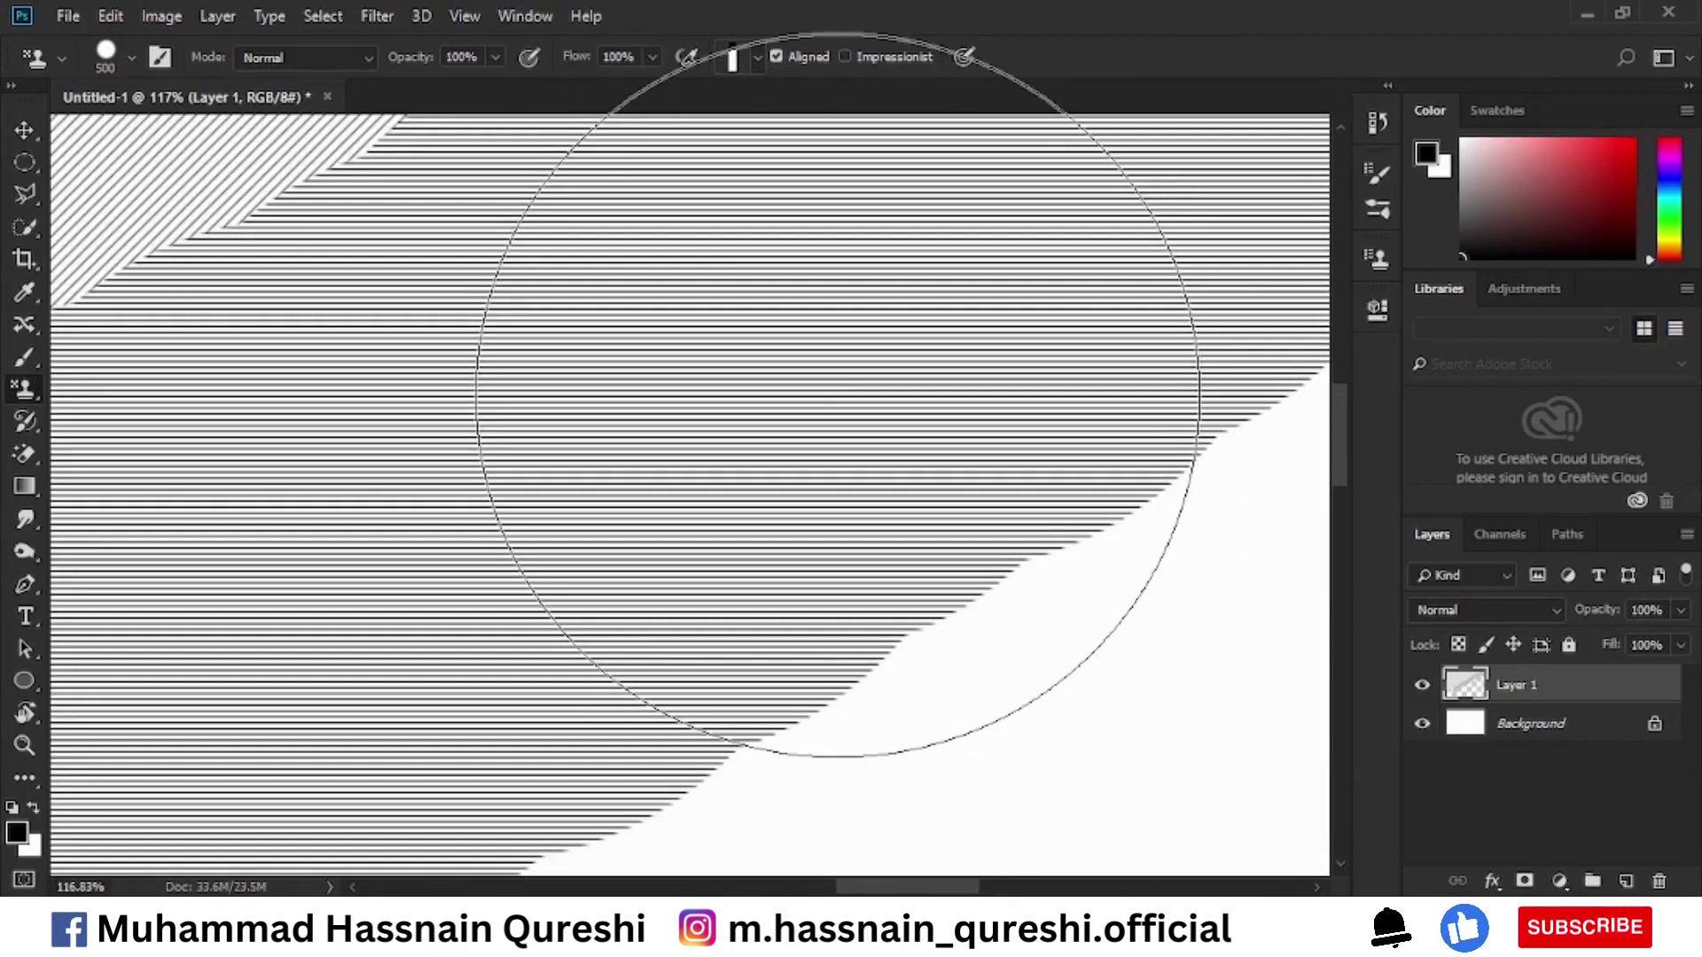
{"action": "key", "text": "i"}
{"action": "key", "text": "s"}
{"action": "key", "text": "bracketleft"}
{"action": "key", "text": "bracketleft"}
{"action": "key", "text": "bracketleft"}
{"action": "key", "text": "bracketleft"}
{"action": "key", "text": "bracketleft"}
{"action": "key", "text": "bracketleft"}
{"action": "key", "text": "bracketleft"}
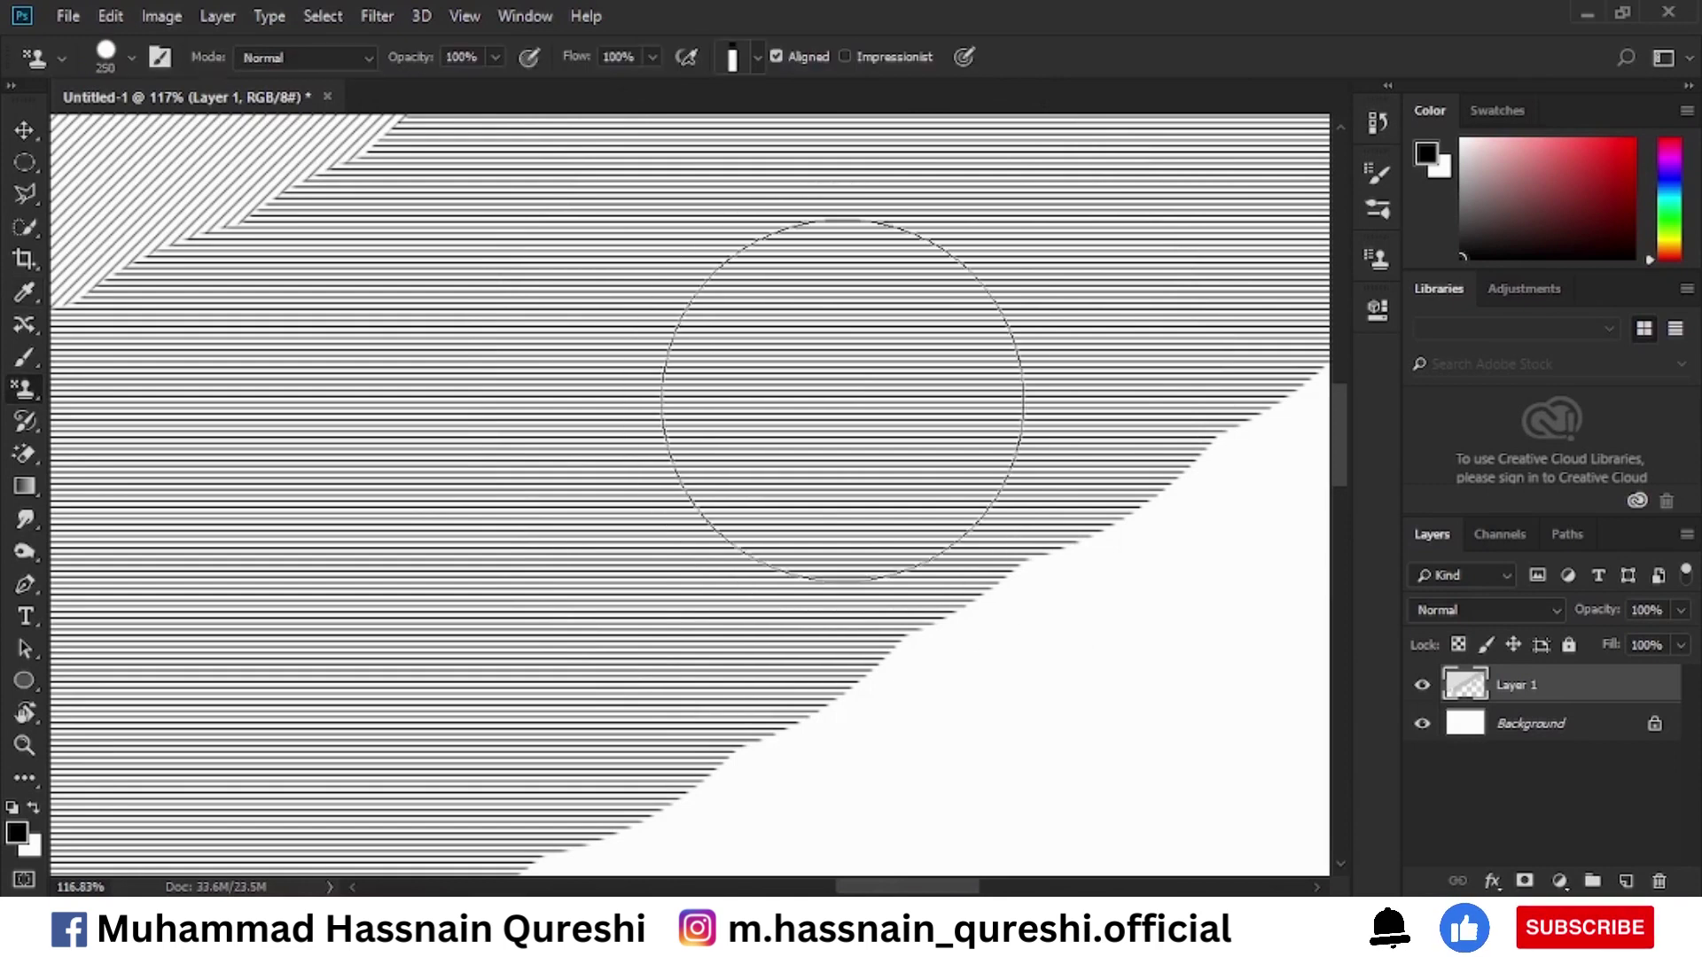
{"action": "left_click", "coordinate": [759, 58]}
{"action": "left_click", "coordinate": [767, 155]}
{"action": "mouse_move", "coordinate": [988, 475]}
{"action": "left_mouse_down"}
{"action": "mouse_move", "coordinate": [1033, 608]}
{"action": "mouse_move", "coordinate": [1090, 550]}
{"action": "mouse_move", "coordinate": [1141, 536]}
{"action": "mouse_move", "coordinate": [1159, 562]}
{"action": "mouse_move", "coordinate": [1214, 568]}
{"action": "left_mouse_up"}
Paint a patch of the black-and-gray camouflage-like pattern beside and partly over the concentric-squares patch.
{"action": "left_click", "coordinate": [758, 57]}
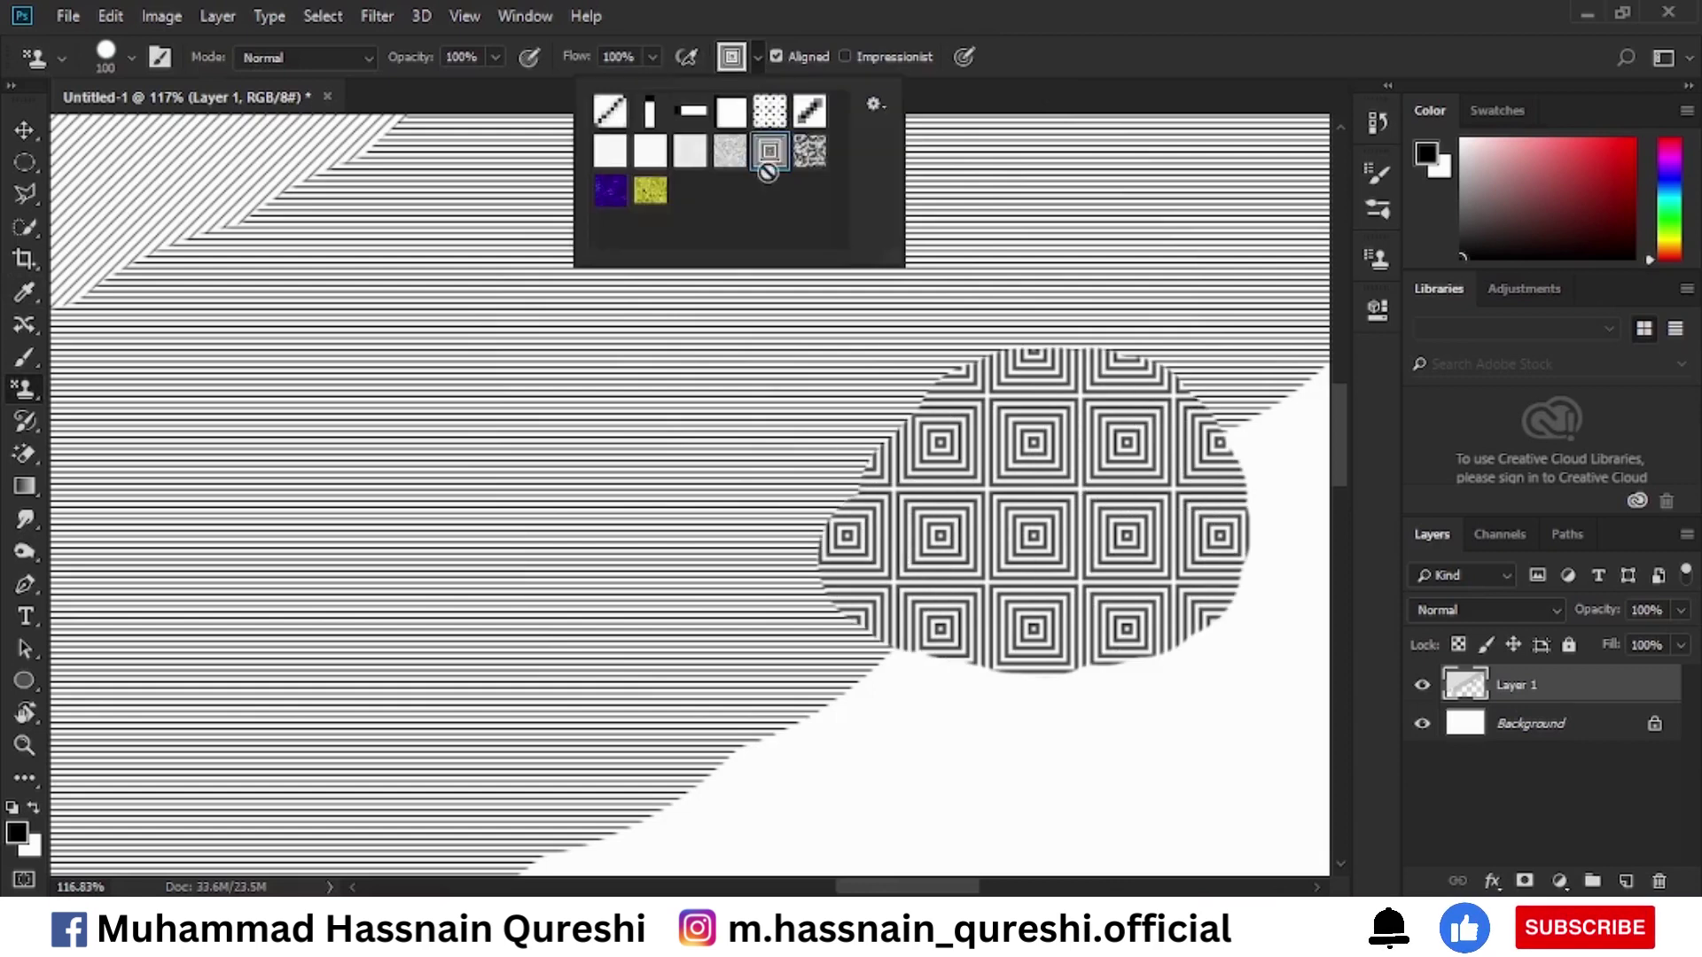
{"action": "left_click", "coordinate": [808, 156]}
{"action": "mouse_move", "coordinate": [797, 373]}
{"action": "left_mouse_down"}
{"action": "mouse_move", "coordinate": [673, 461]}
{"action": "mouse_move", "coordinate": [762, 397]}
{"action": "mouse_move", "coordinate": [824, 656]}
{"action": "mouse_move", "coordinate": [620, 673]}
{"action": "left_mouse_up"}
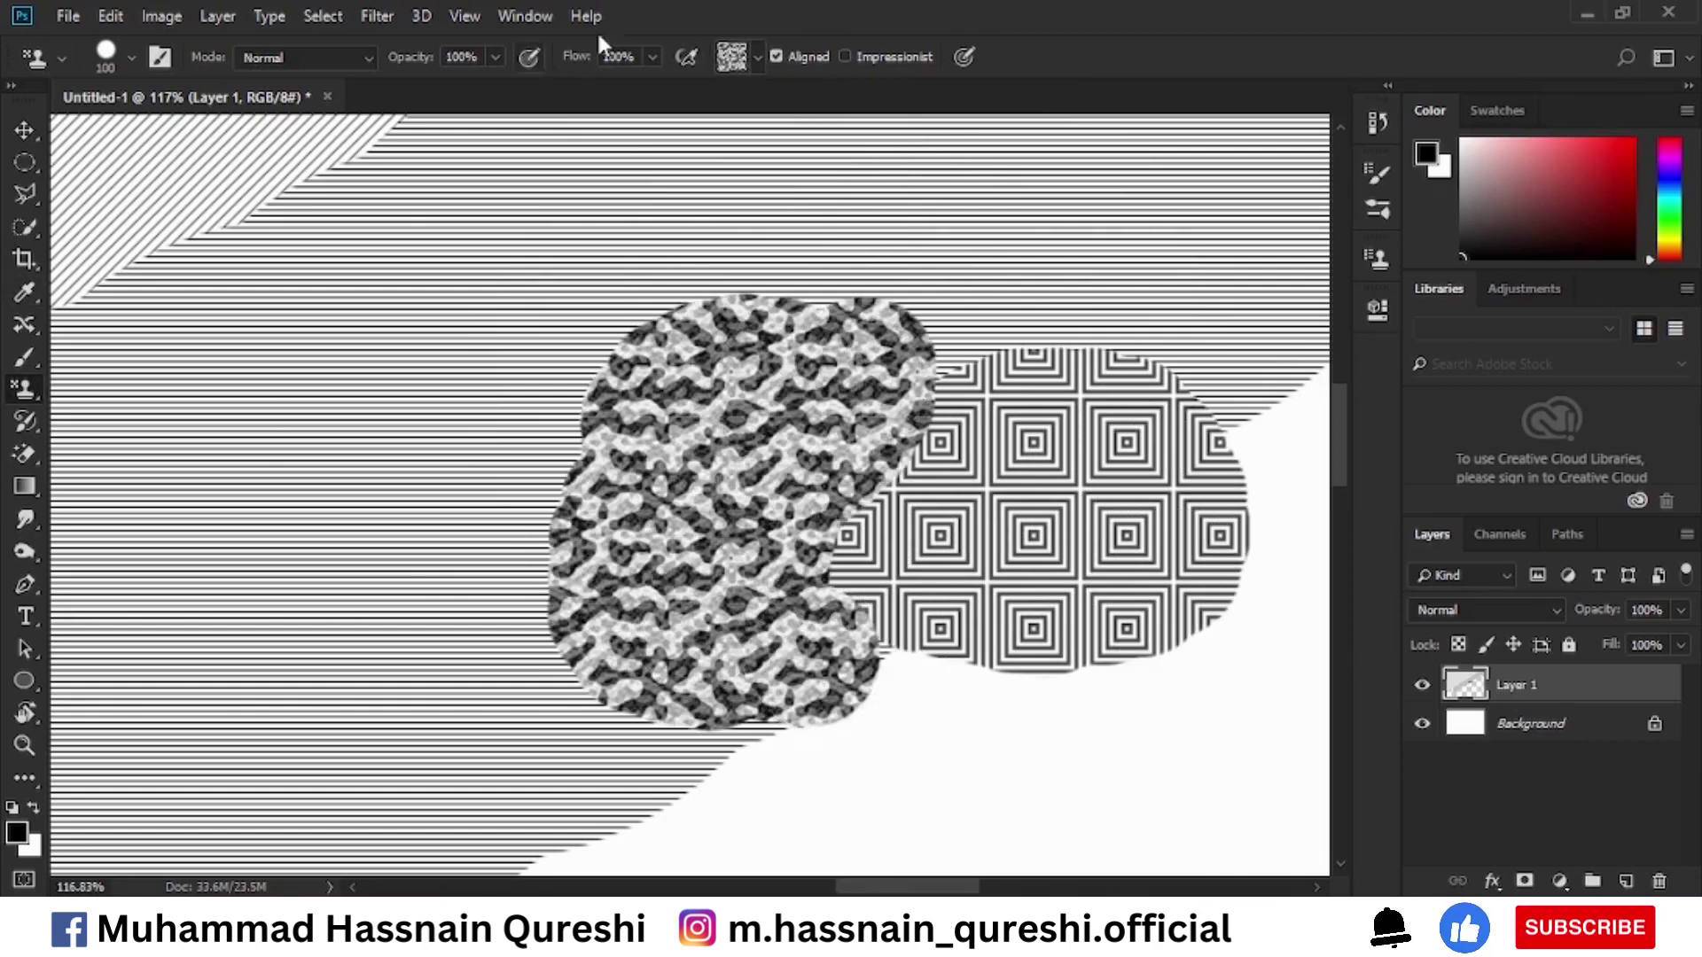
{"action": "left_click", "coordinate": [756, 59]}
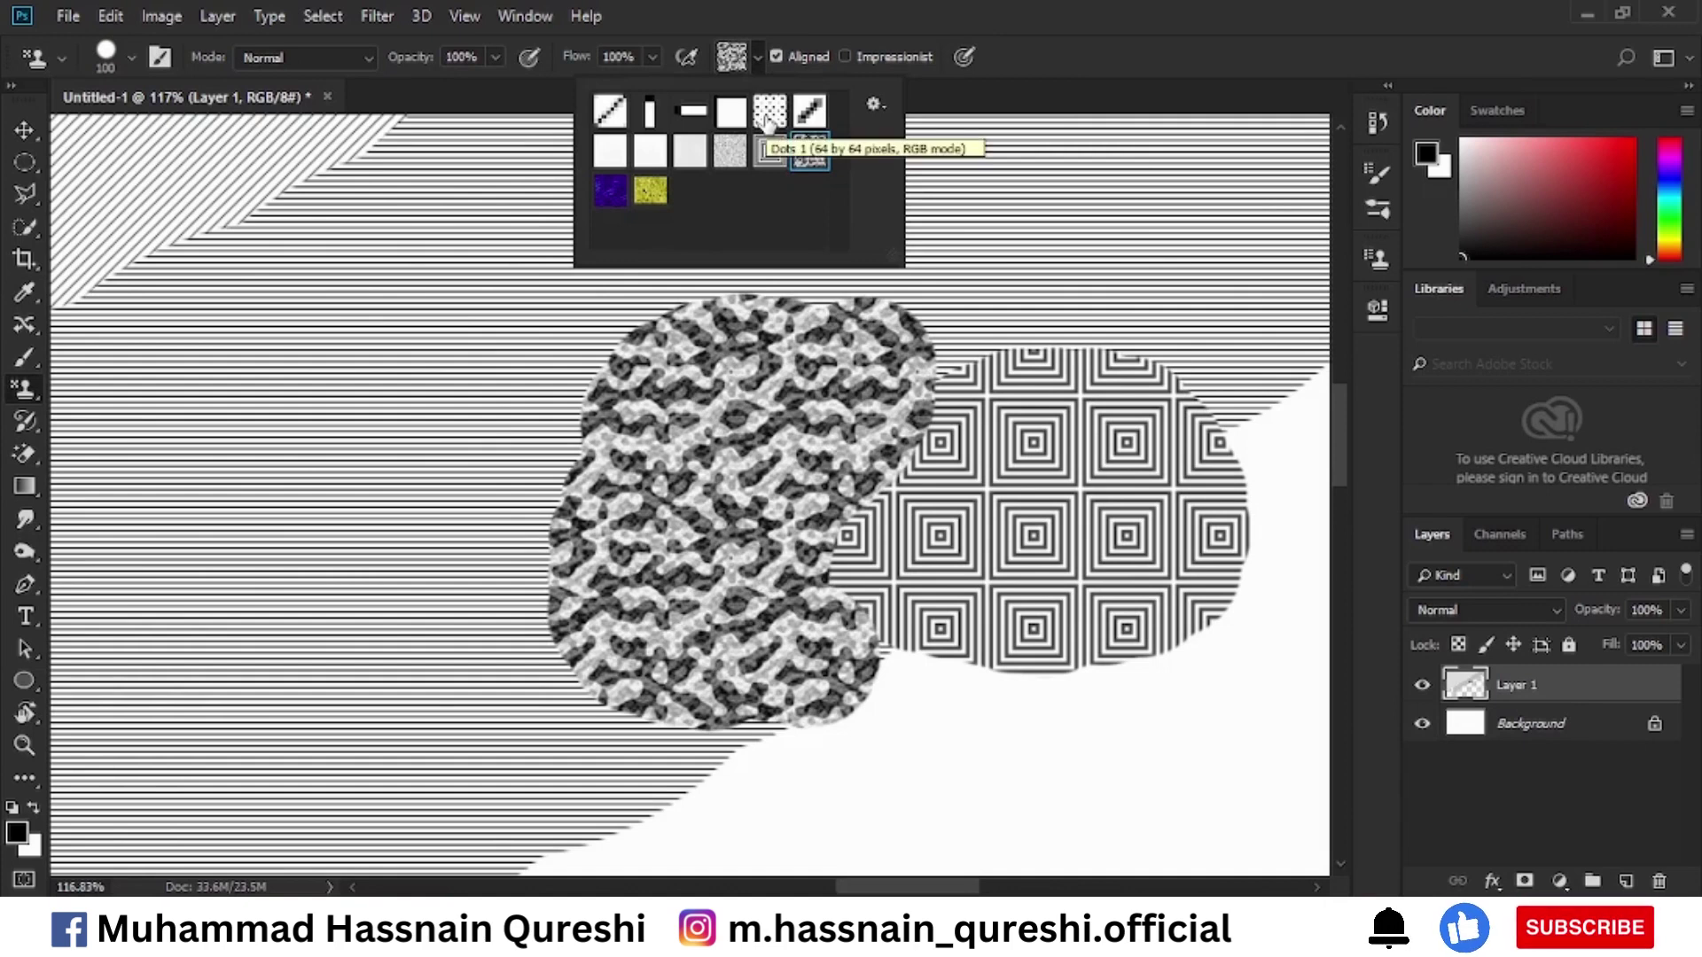
{"action": "left_click", "coordinate": [1052, 12]}
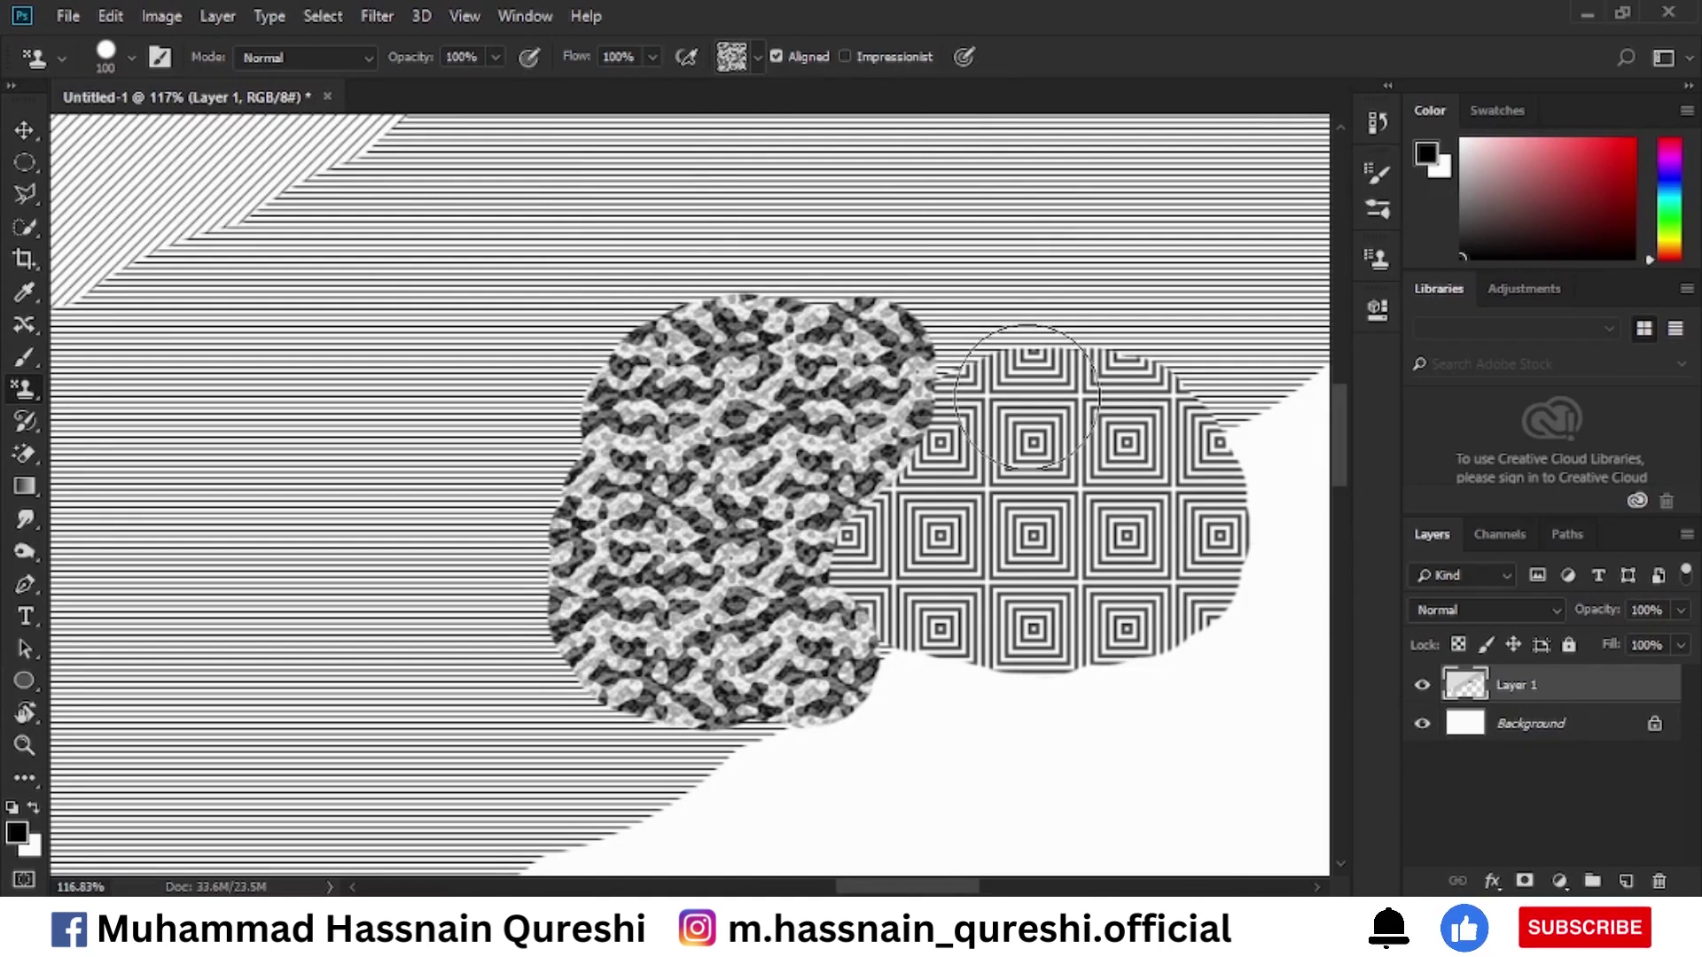
{"action": "key", "text": "ctrl+0"}
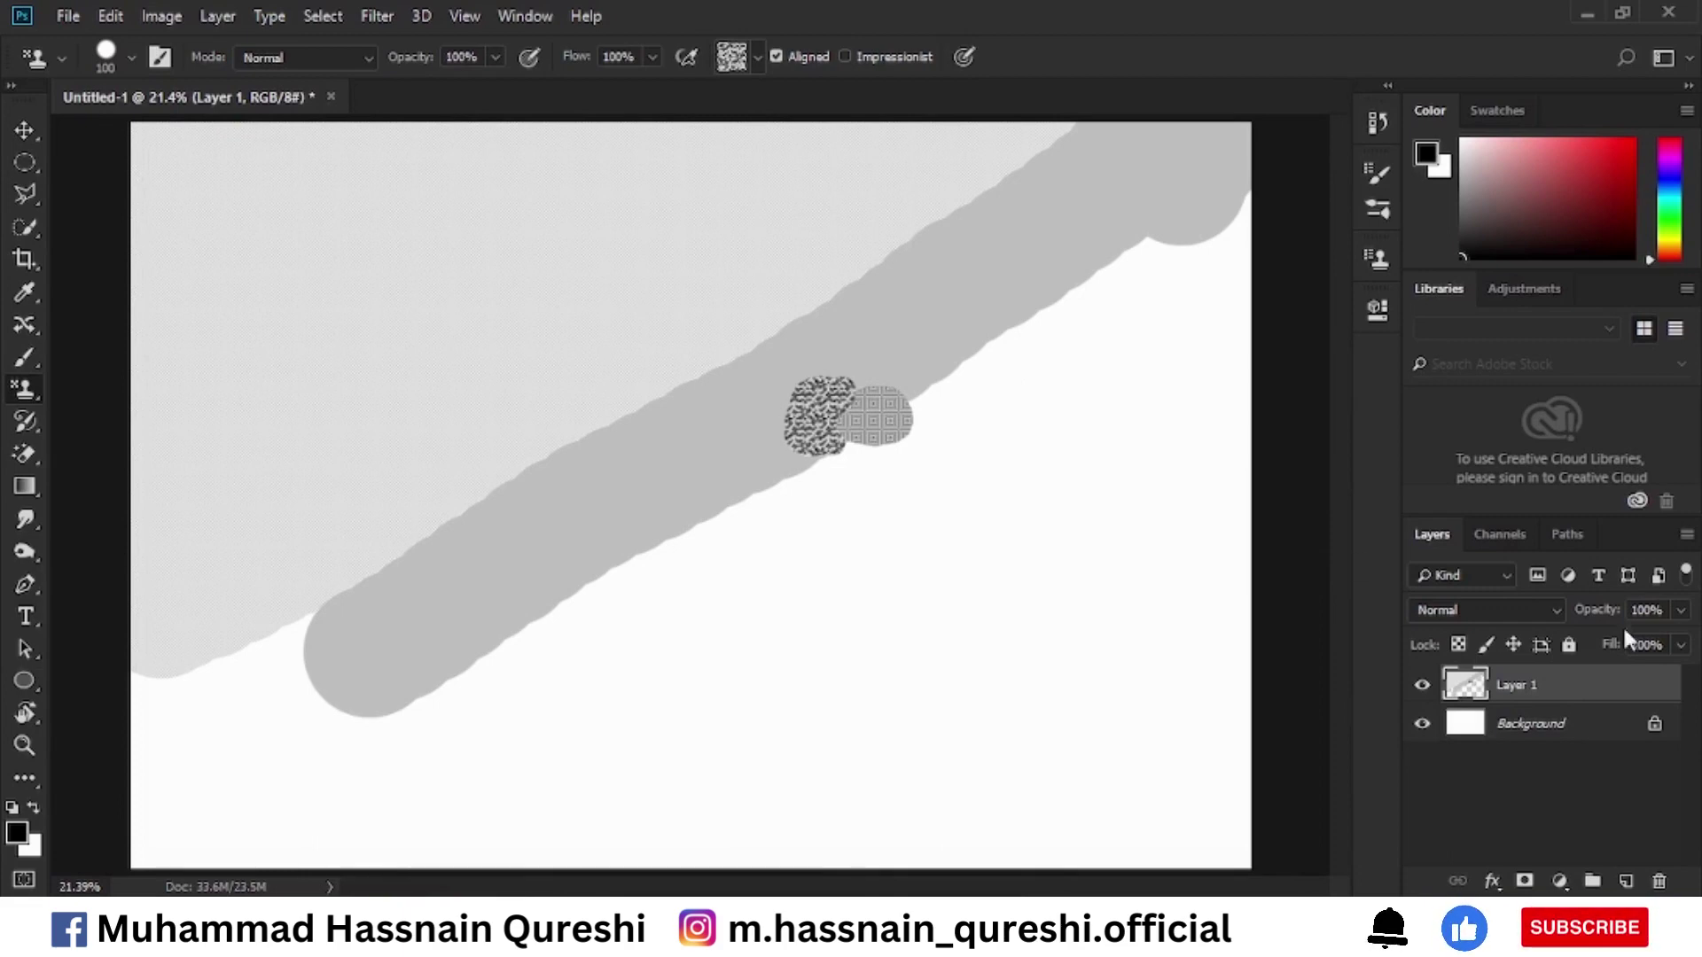
Delete the painted layer and add a new empty layer above the background.
{"action": "left_click_drag", "start_coordinate": [1562, 703], "coordinate": [1660, 886]}
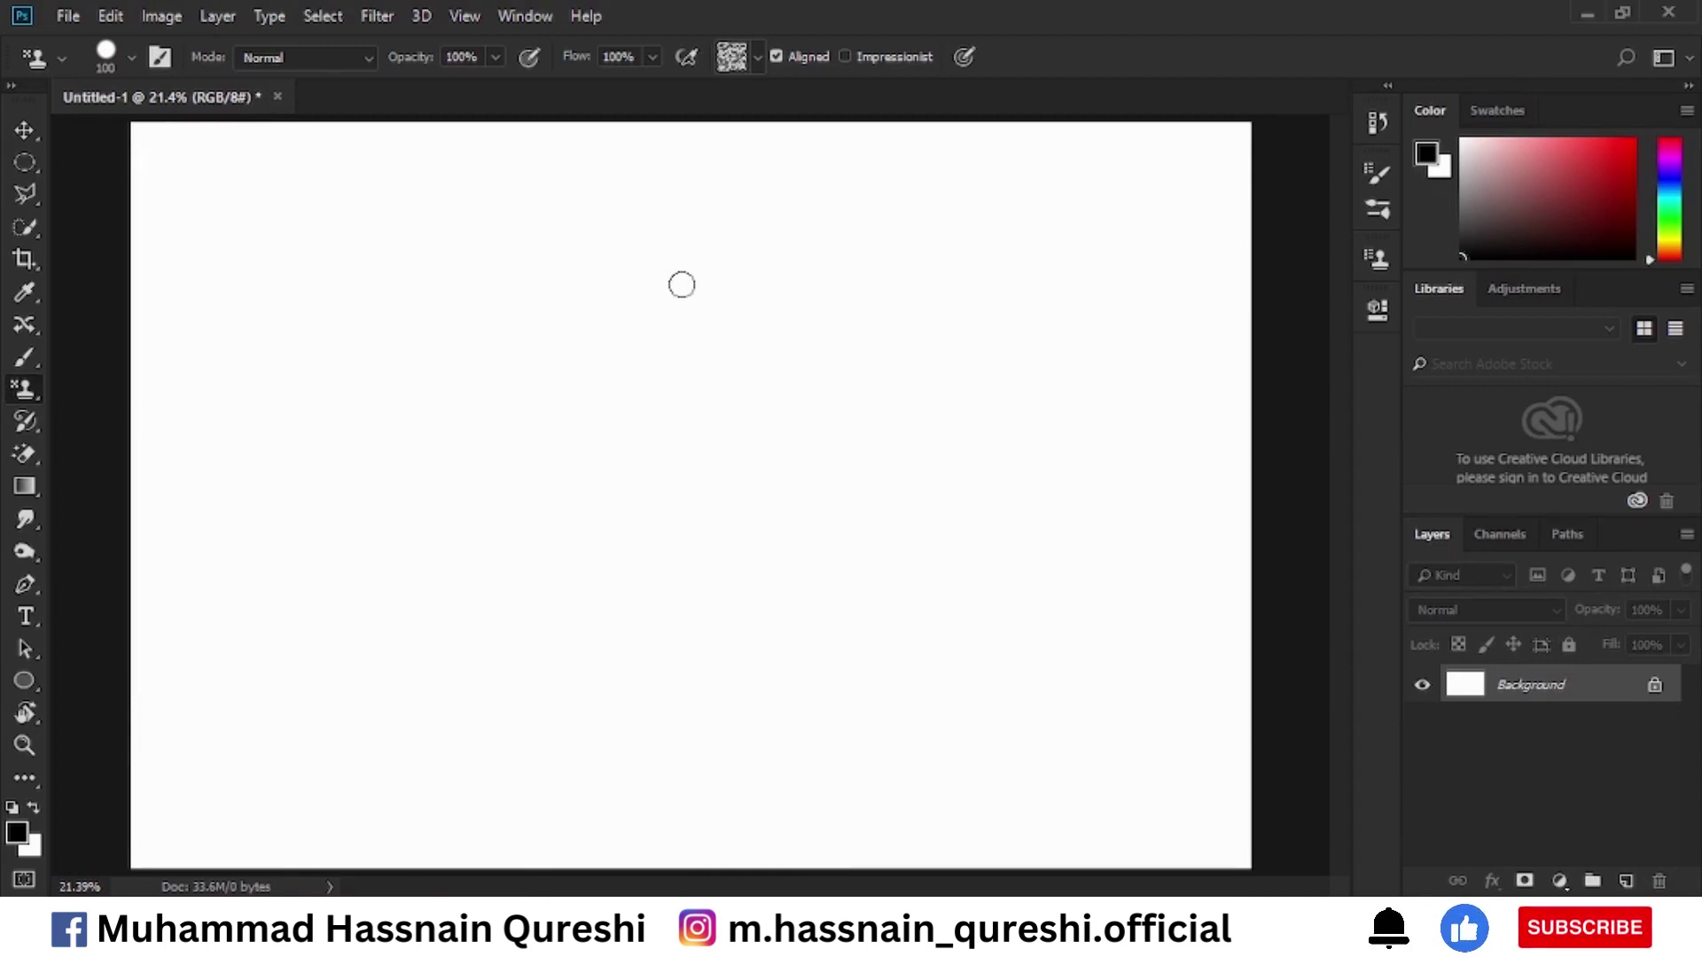
{"action": "left_click", "coordinate": [1626, 881]}
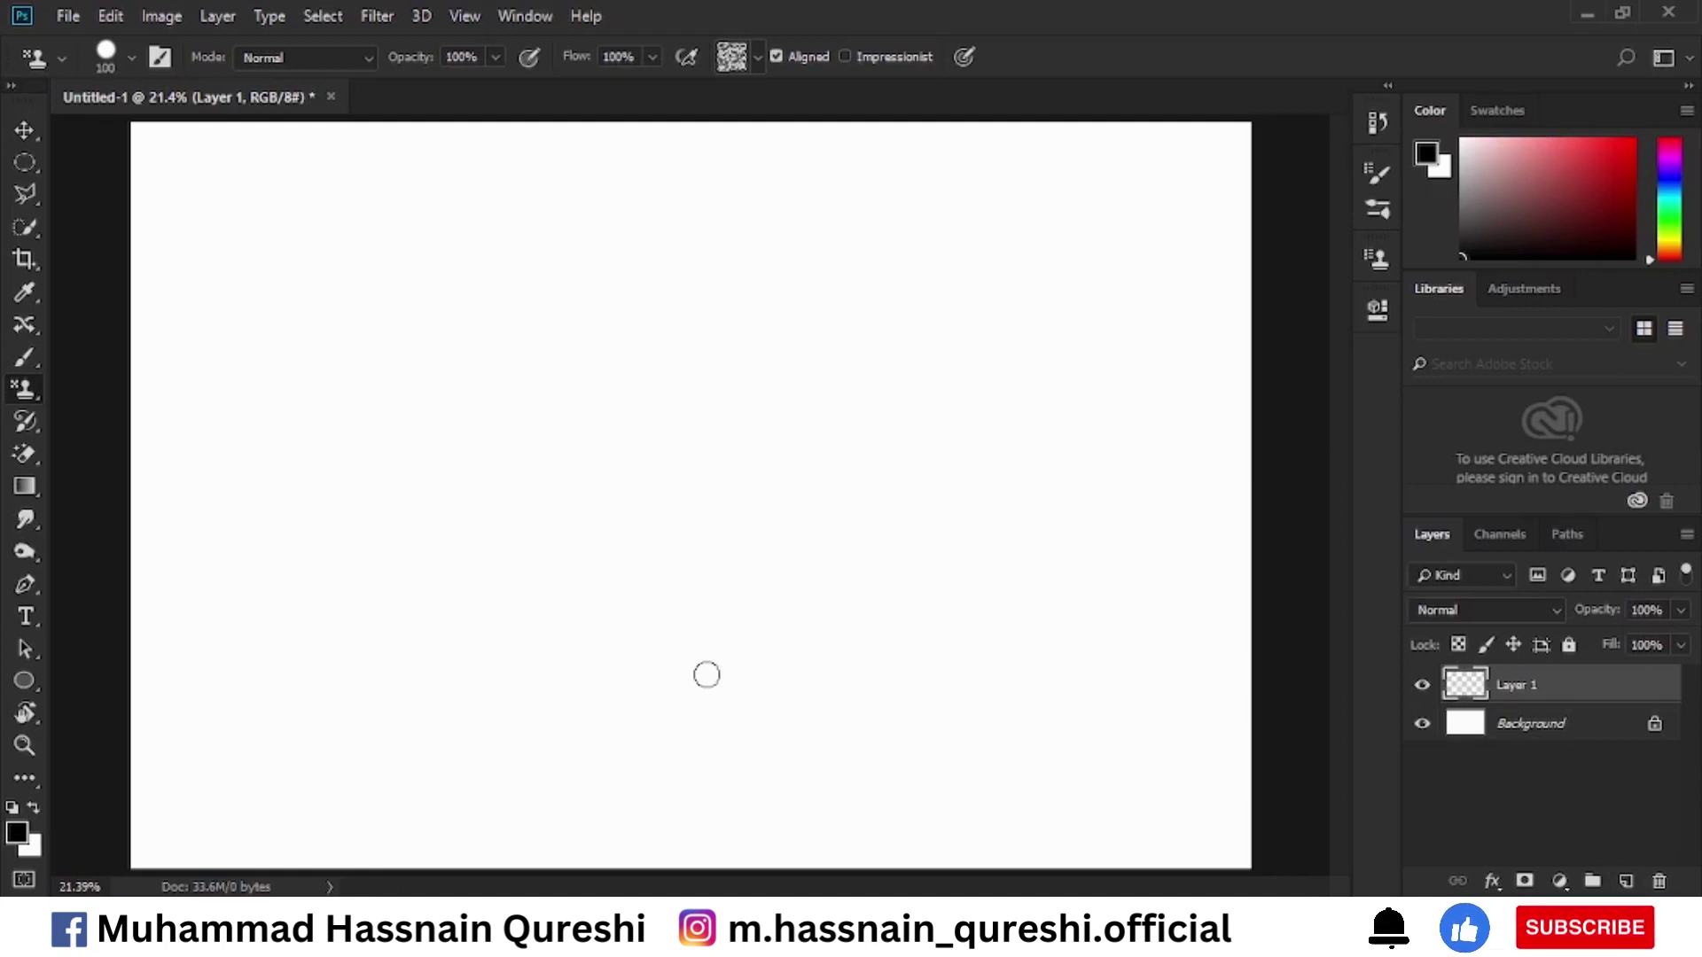
Fill the empty layer with the concentric-squares pattern using the Fill command, in Normal mode at 100% opacity.
{"action": "key", "text": "shift+F5"}
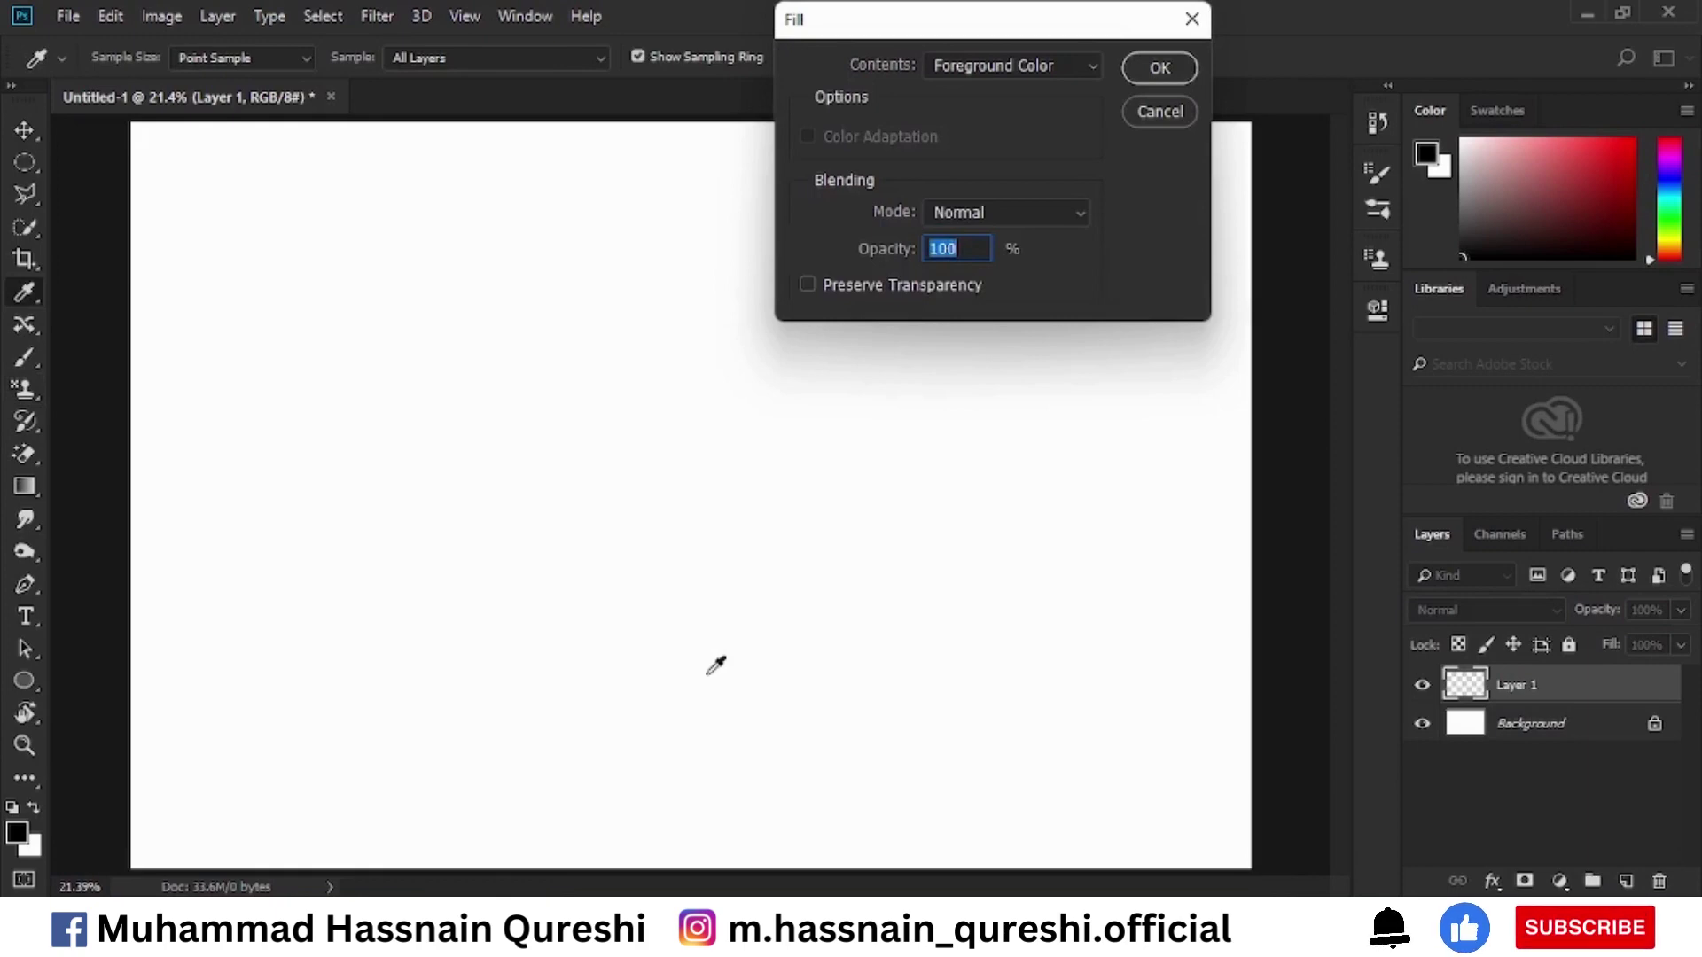
{"action": "left_click", "coordinate": [1003, 69]}
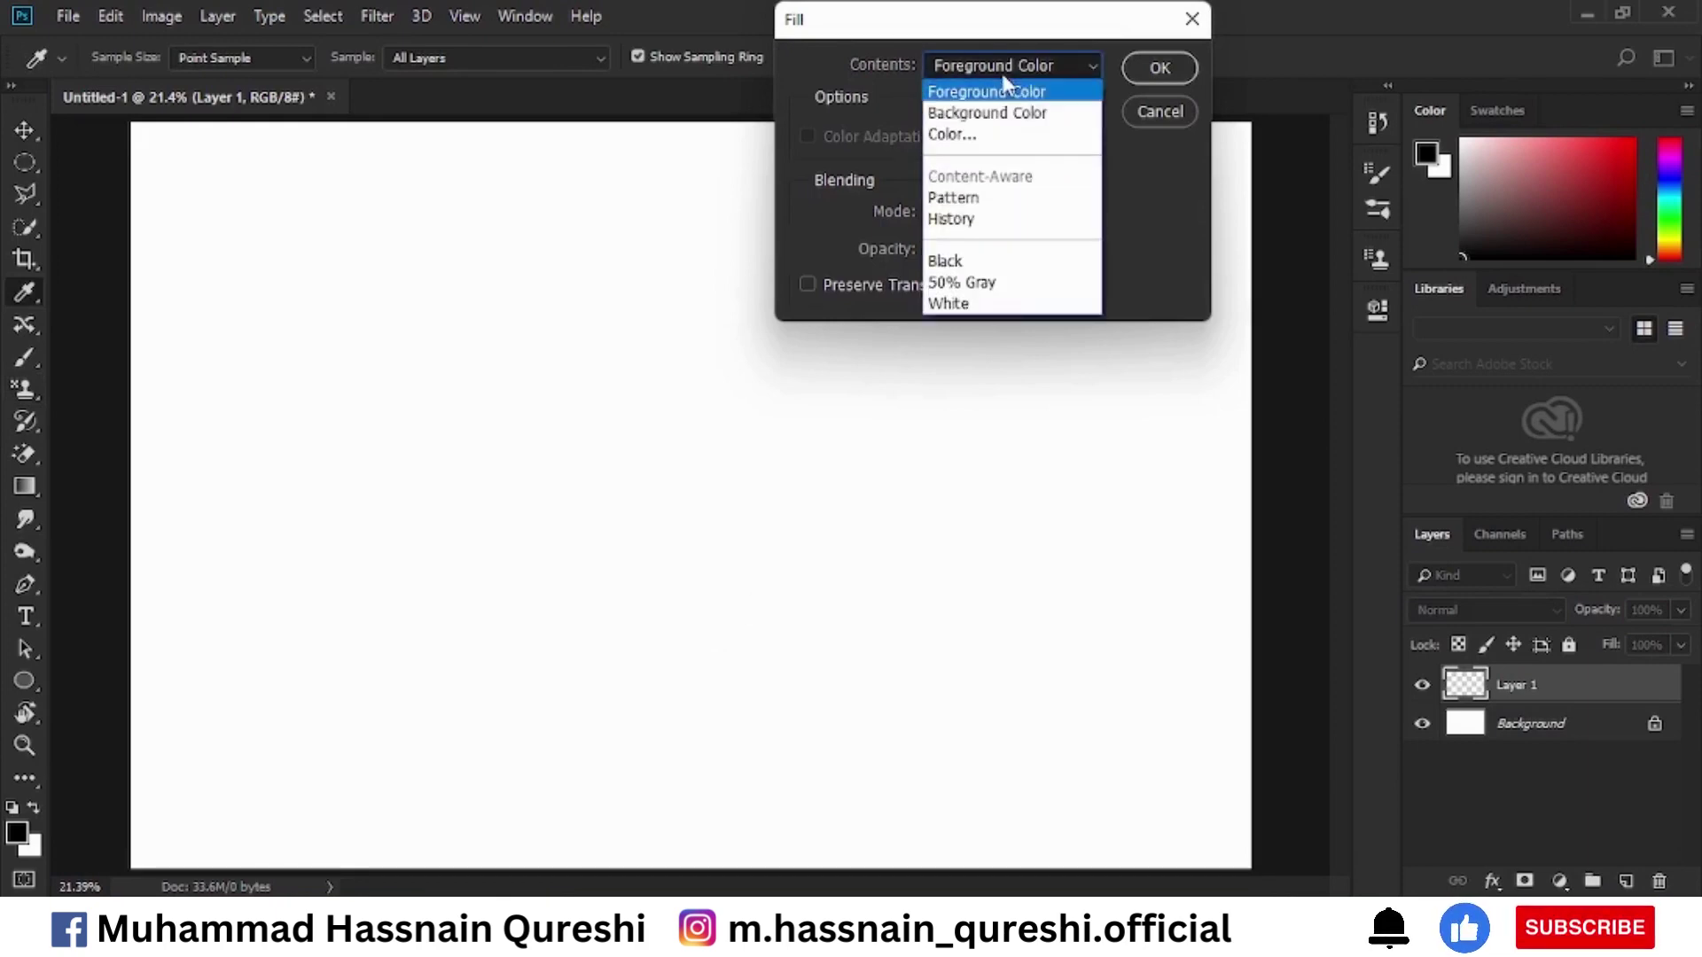
{"action": "left_click", "coordinate": [999, 204]}
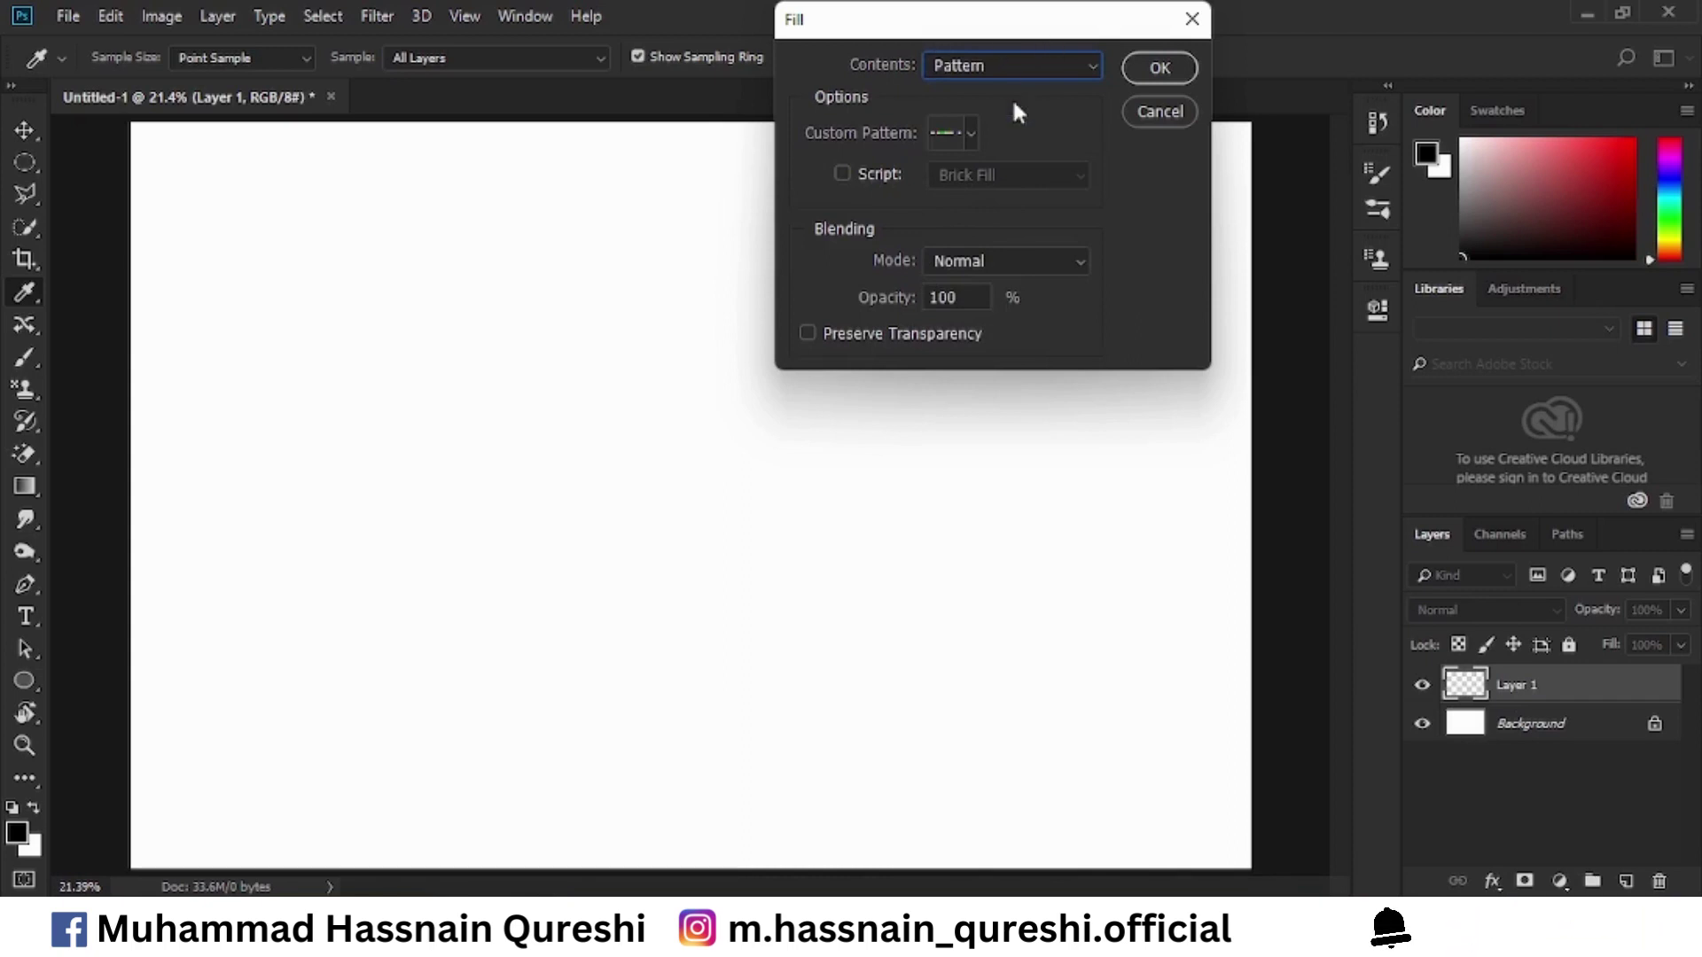
{"action": "left_click", "coordinate": [972, 133]}
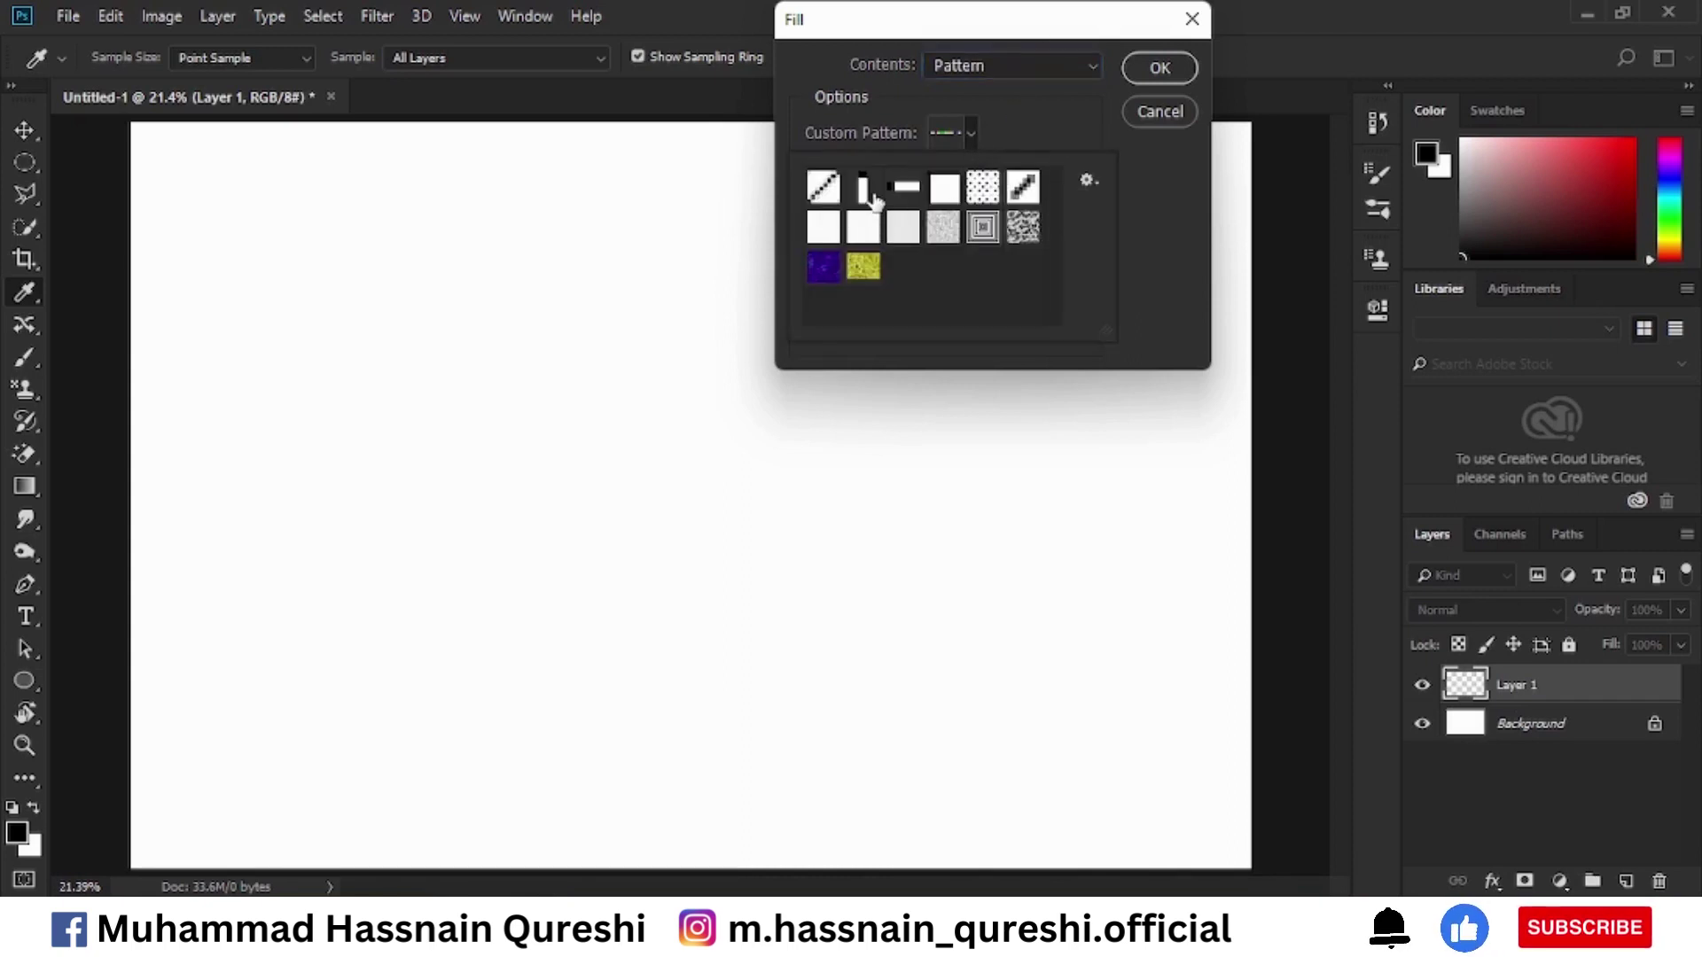
{"action": "left_click", "coordinate": [814, 200]}
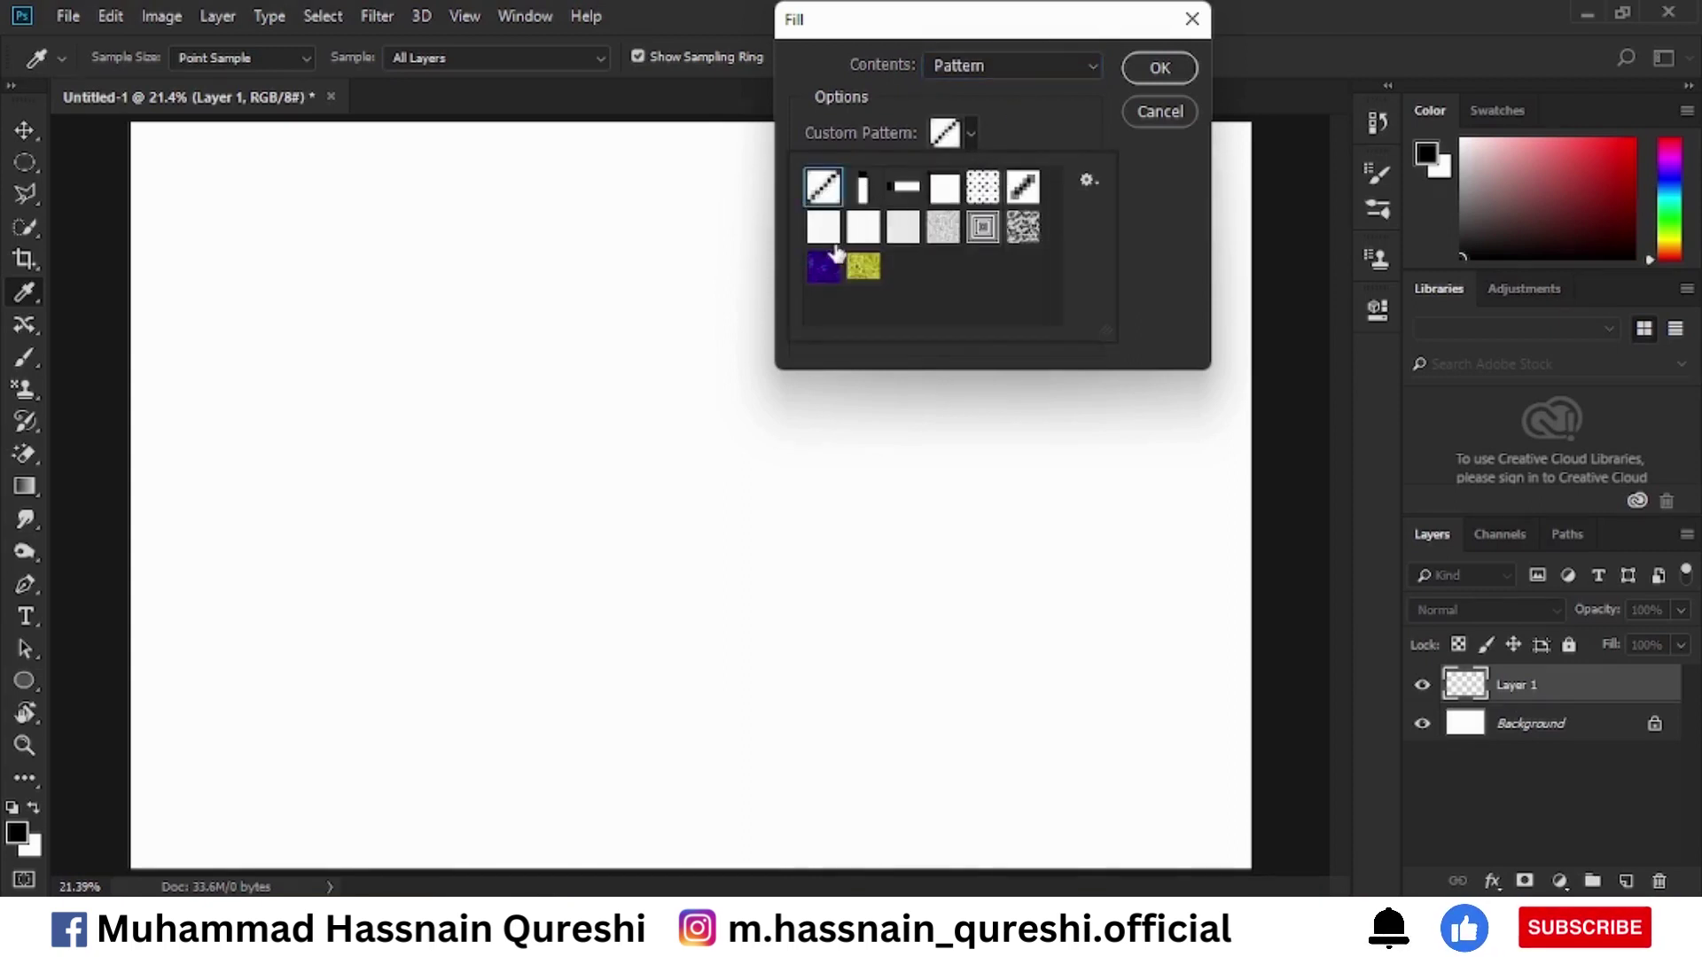
{"action": "left_click", "coordinate": [980, 228]}
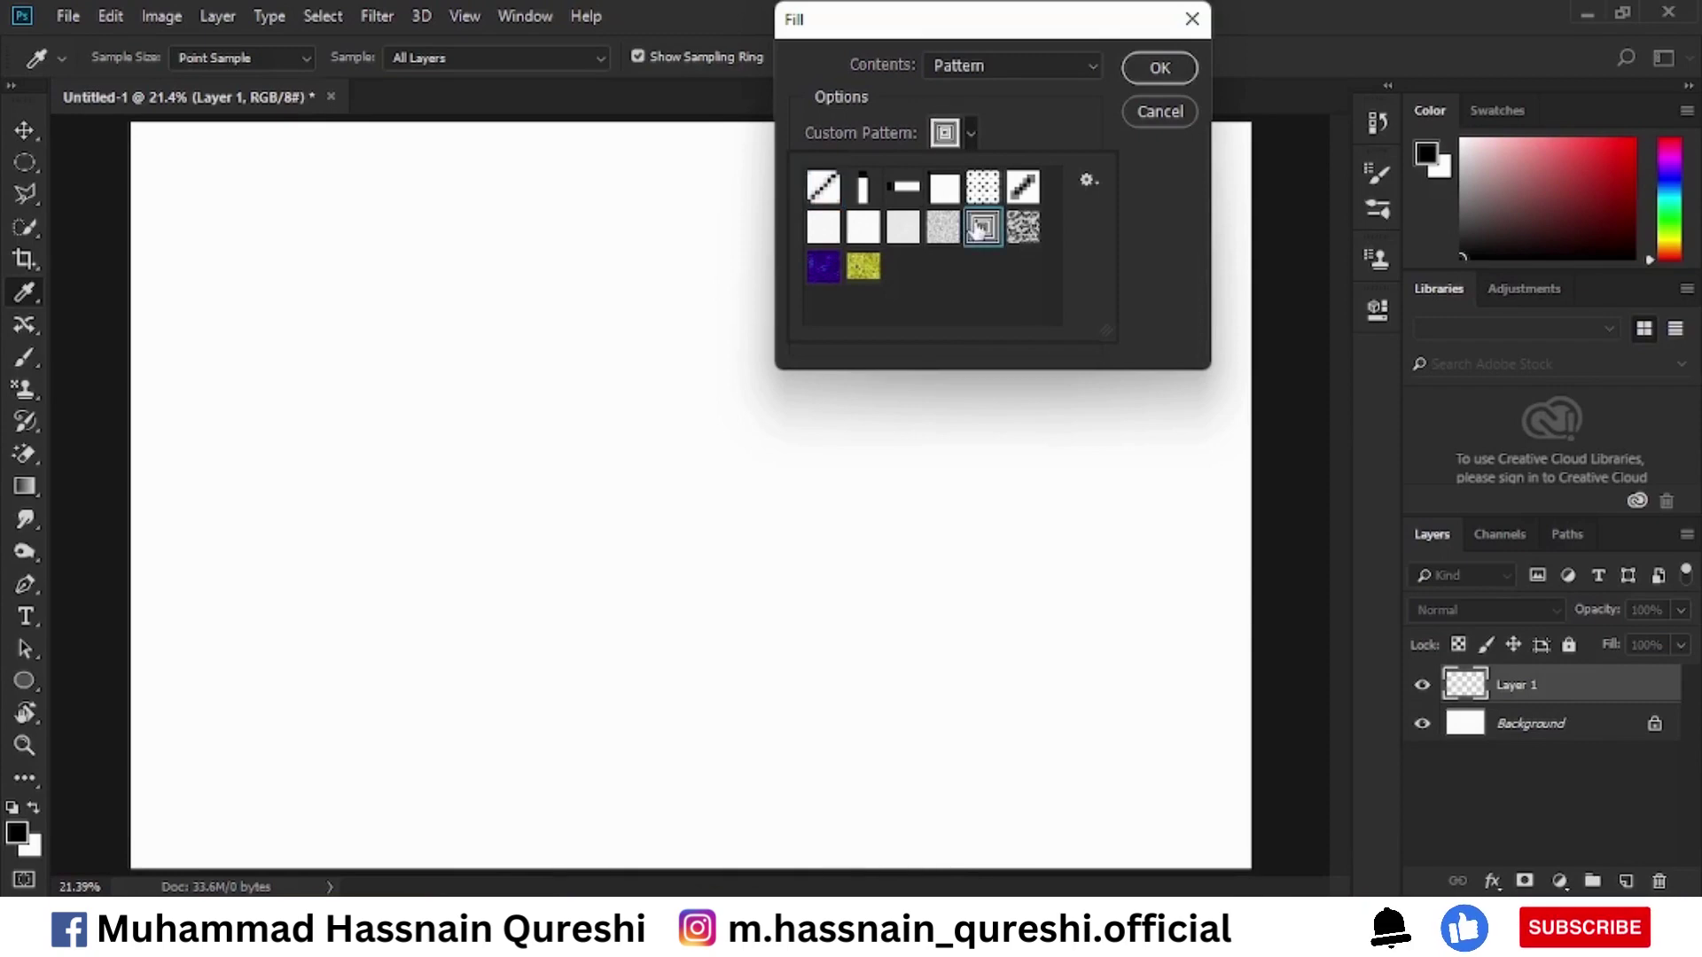
{"action": "left_click", "coordinate": [1149, 68]}
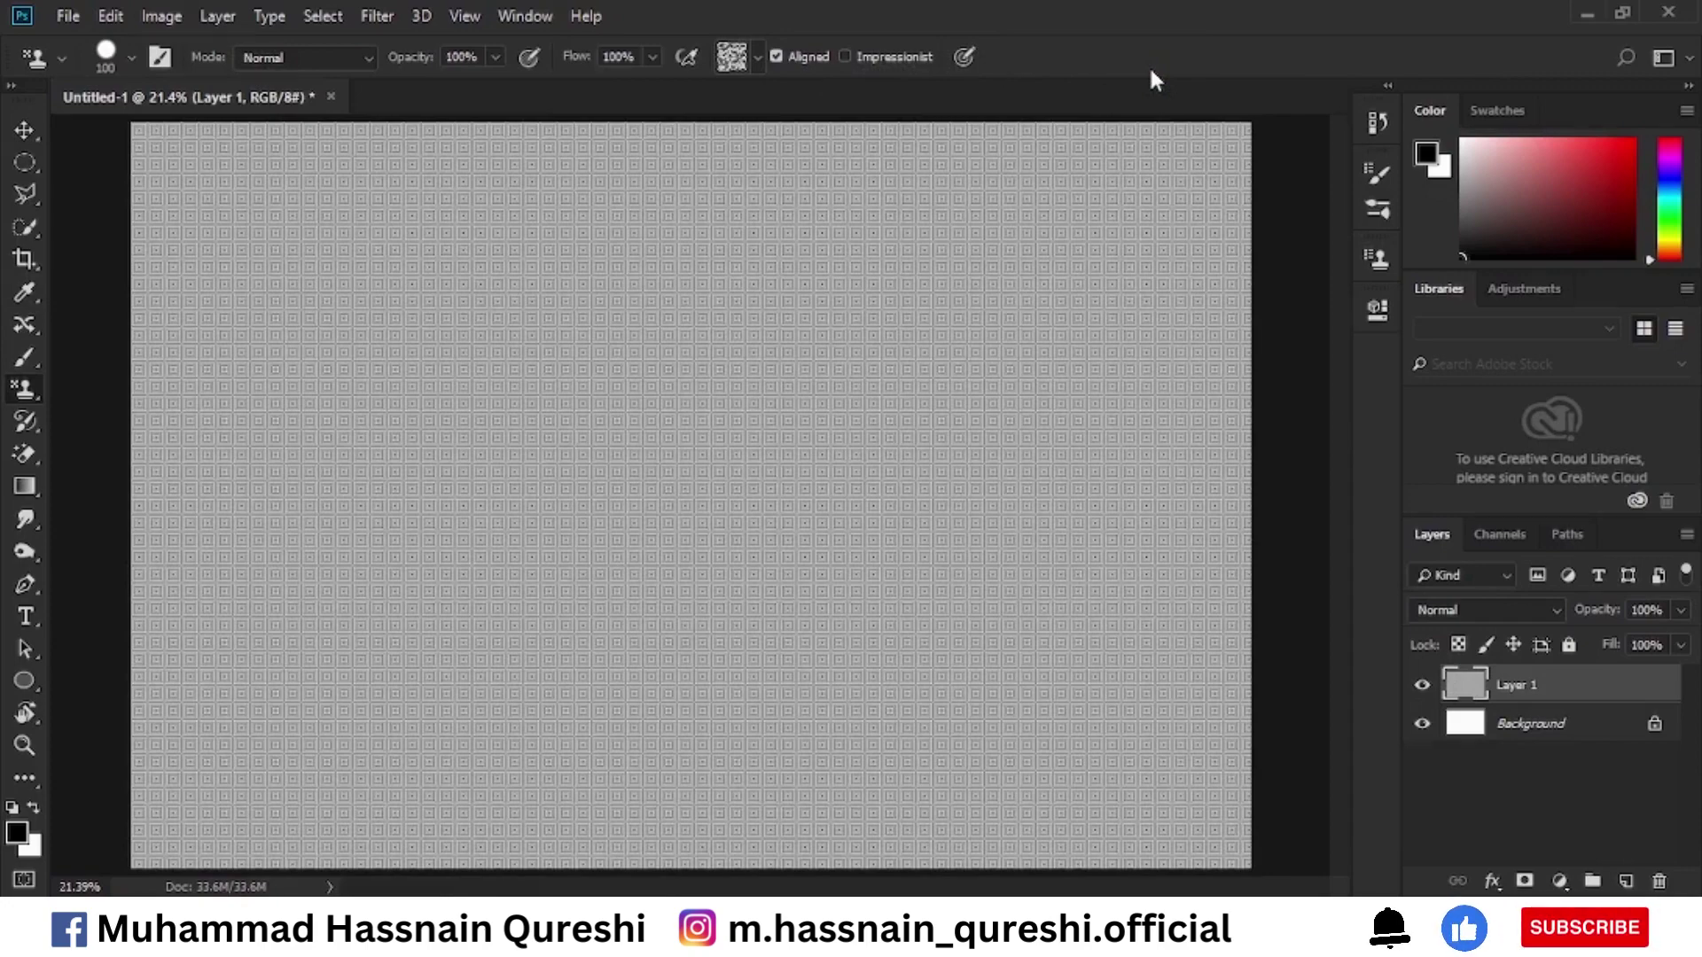
Activate the Paint Bucket tool and replace the pattern-filled layer with a new empty one.
{"action": "left_click", "coordinate": [35, 485]}
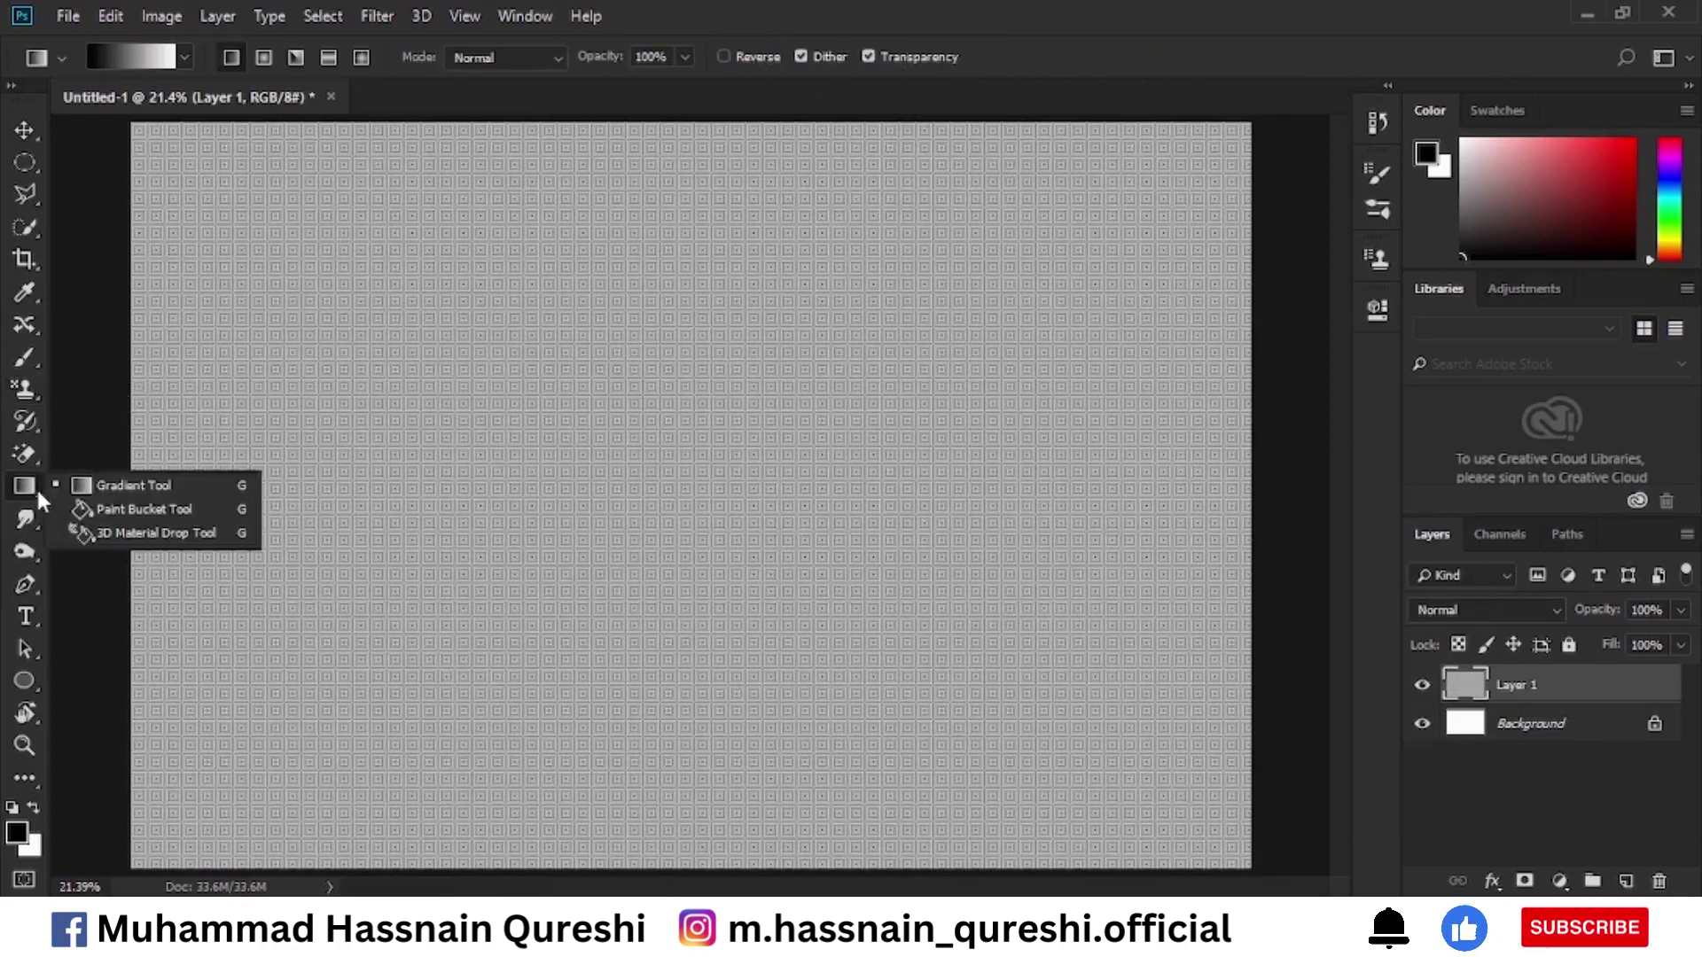
{"action": "left_click", "coordinate": [137, 509]}
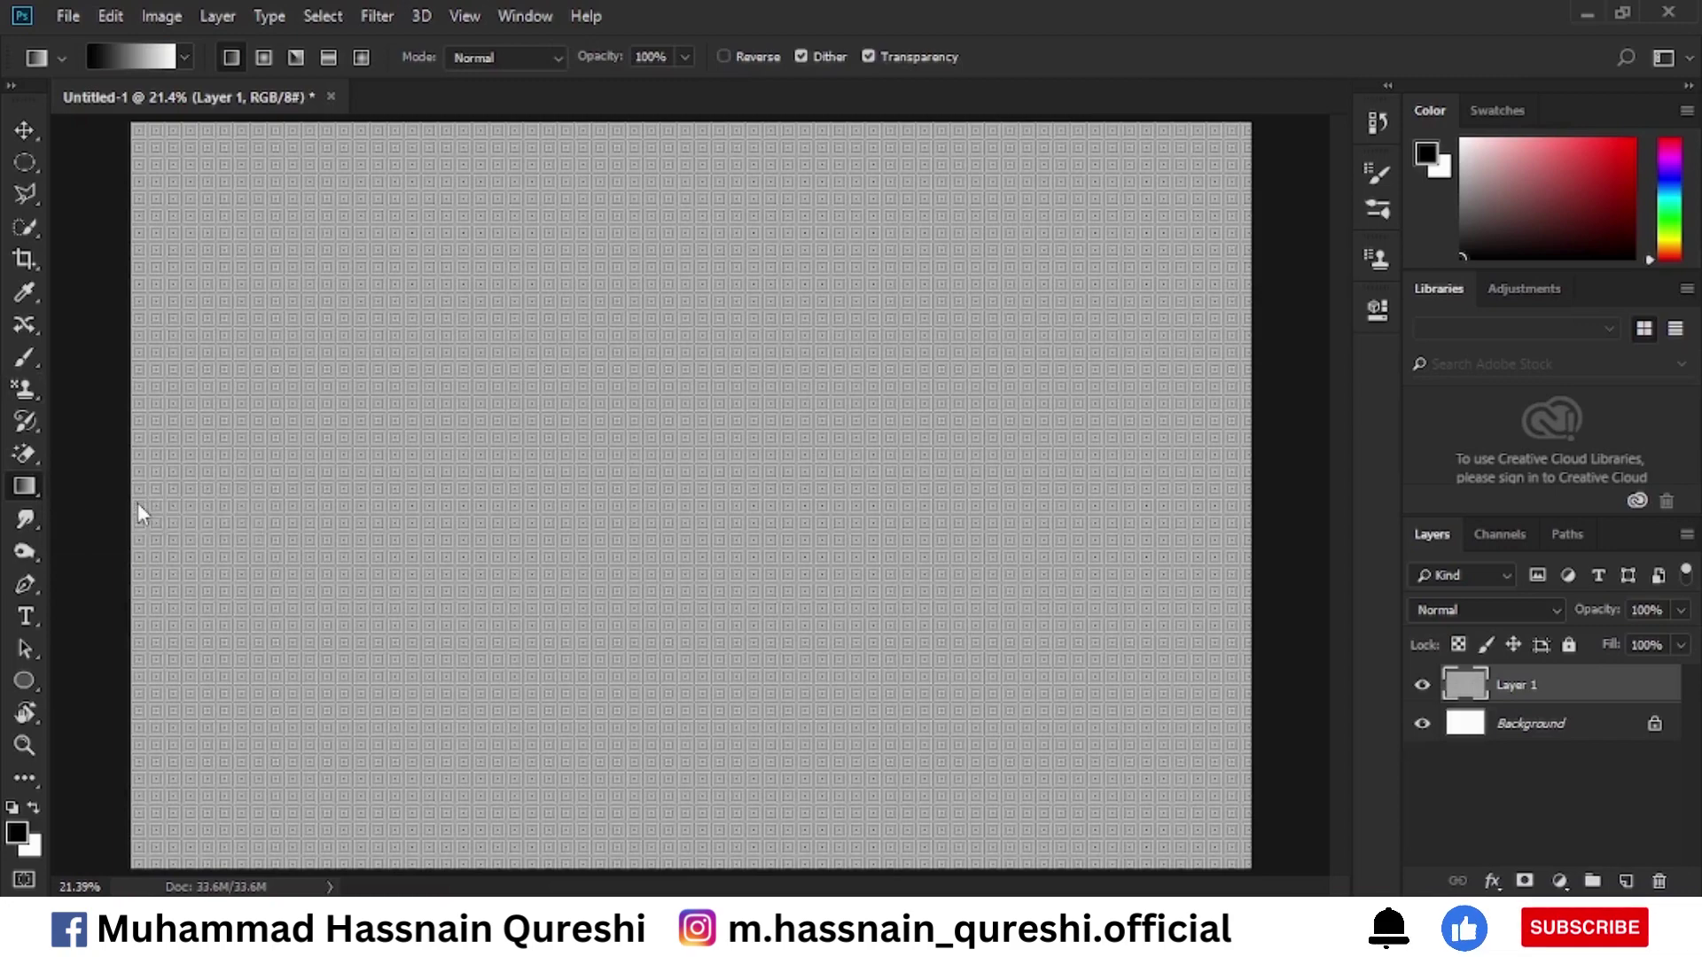
{"action": "right_click", "coordinate": [26, 486]}
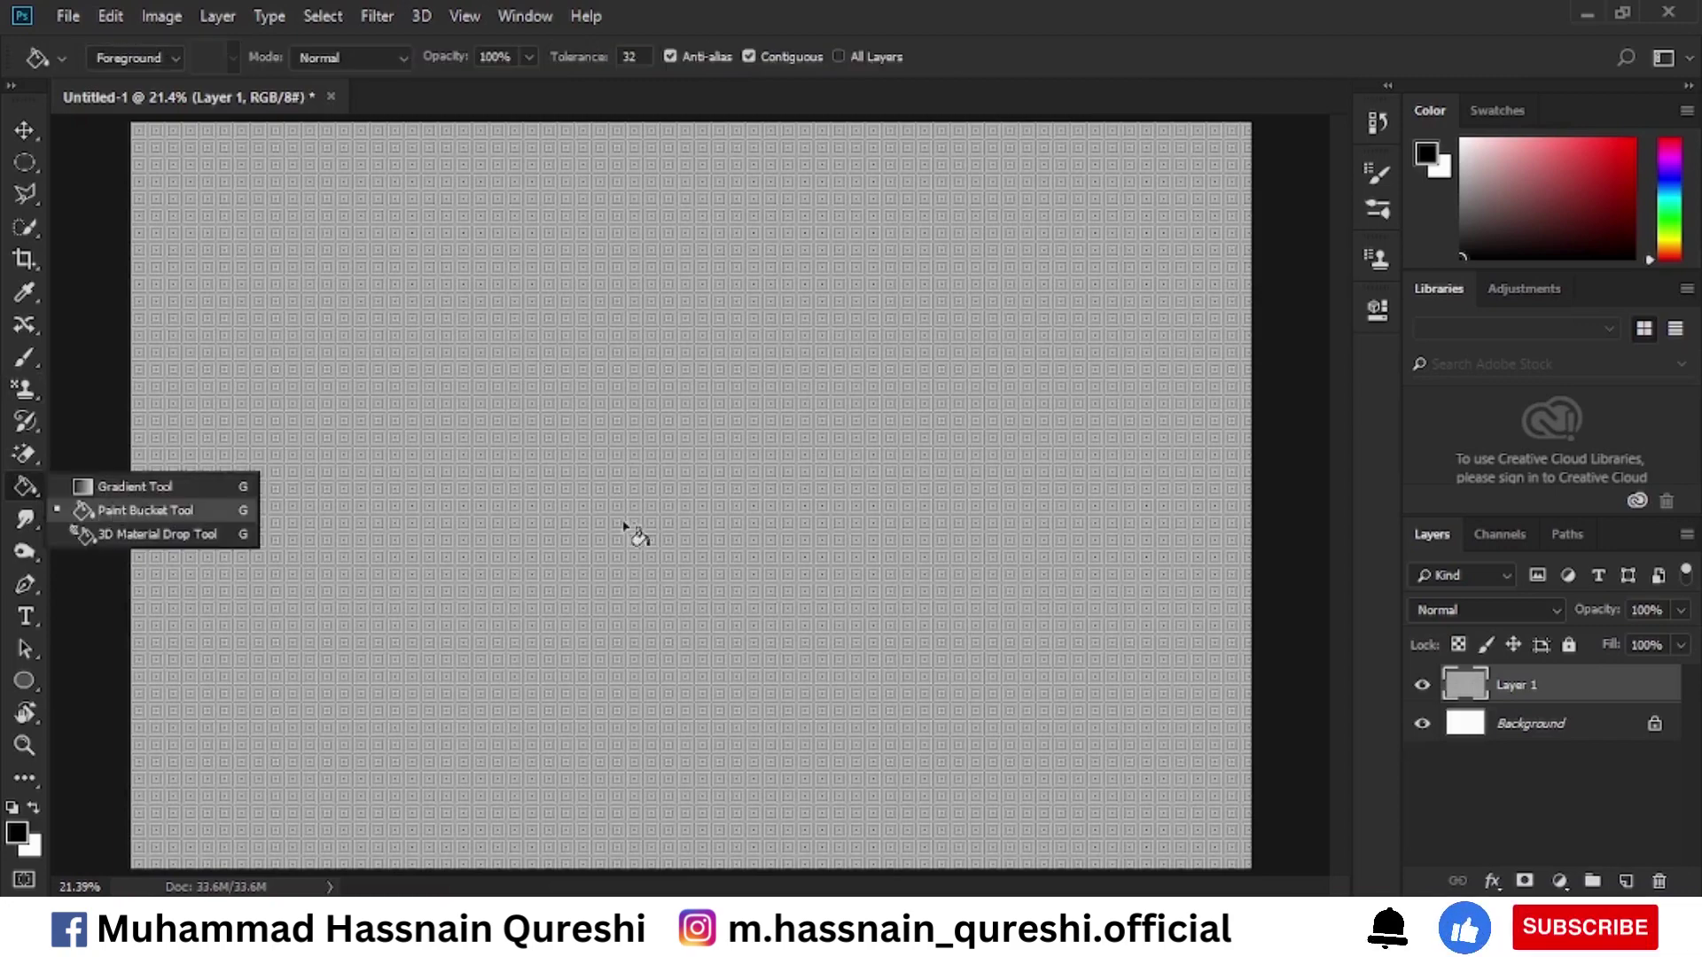
{"action": "left_click_drag", "start_coordinate": [1544, 685], "coordinate": [1662, 882]}
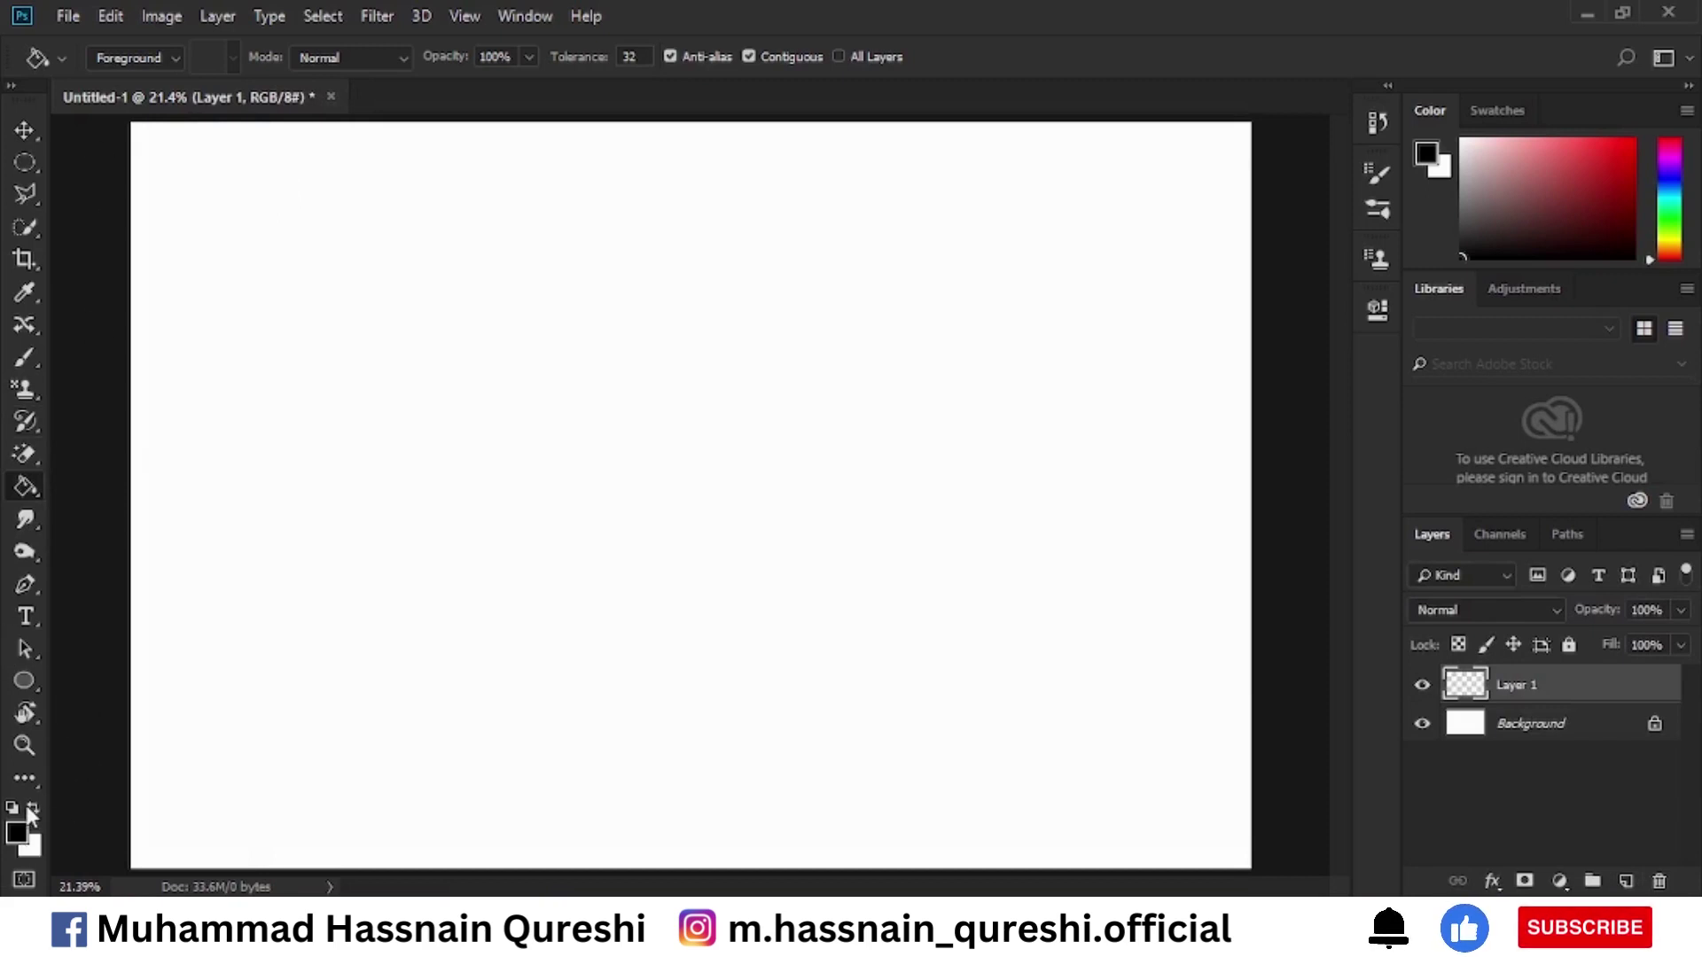
Set the foreground color to dark red a60000.
{"action": "left_click", "coordinate": [18, 835]}
{"action": "type", "text": "a60000"}
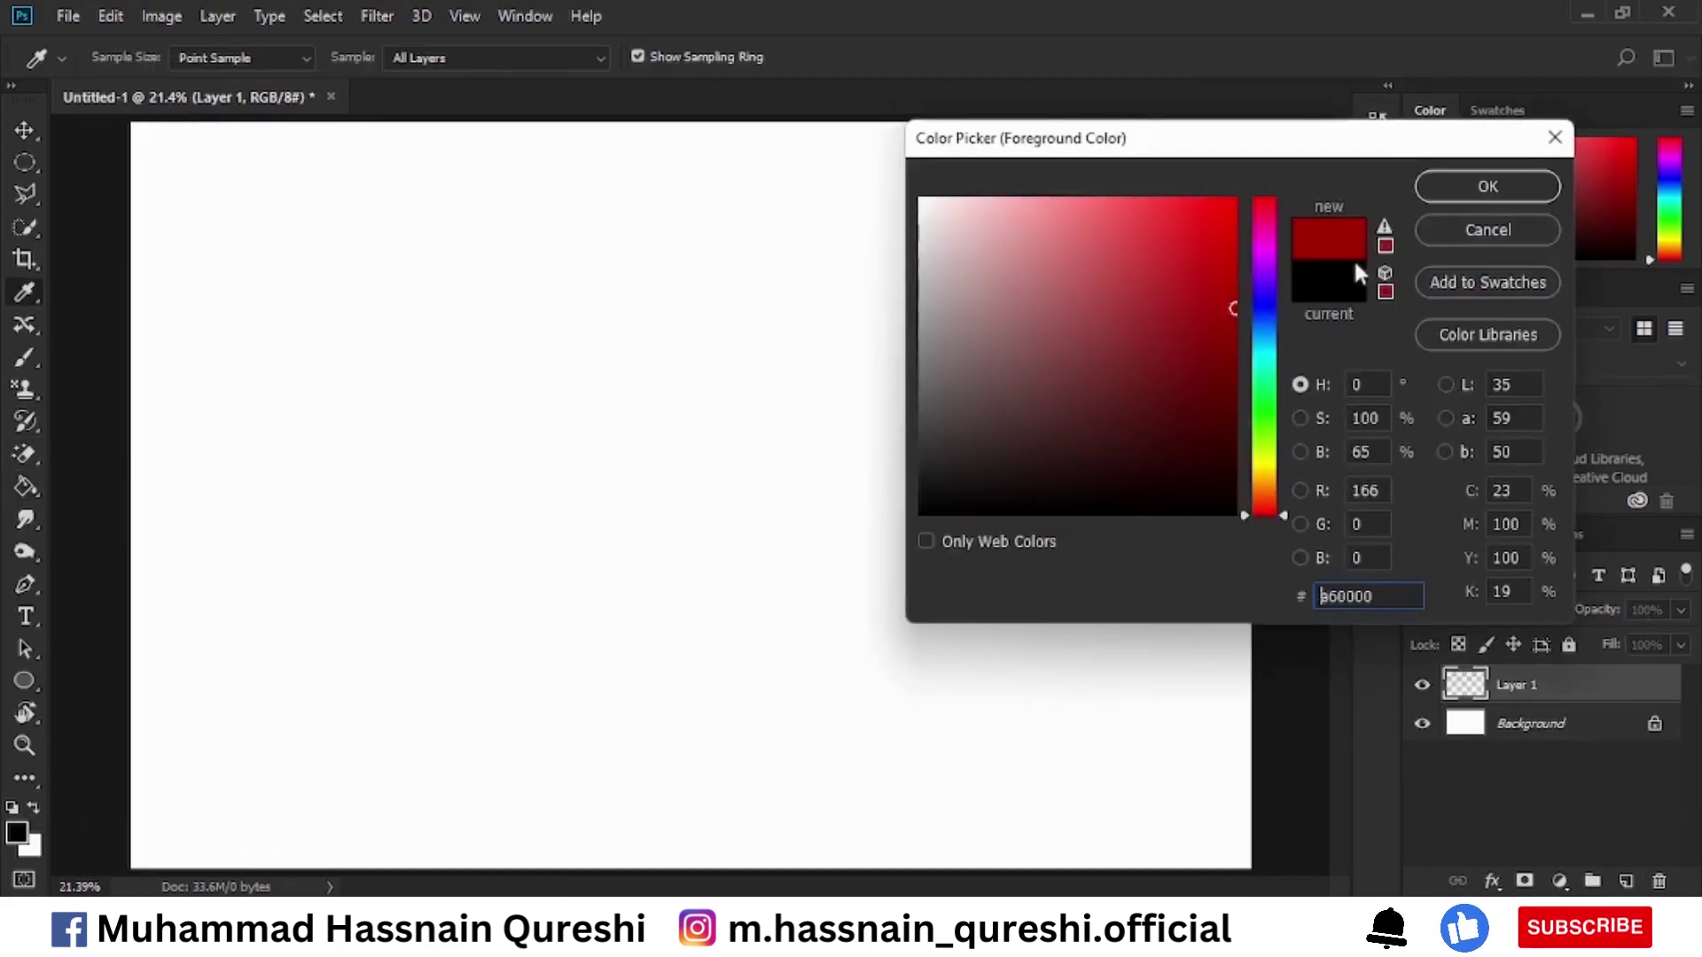
{"action": "left_click", "coordinate": [1487, 187]}
Fill the empty layer with the dark red foreground color using the Paint Bucket, and undo the fill.
{"action": "key", "text": "g"}
{"action": "left_click", "coordinate": [550, 377]}
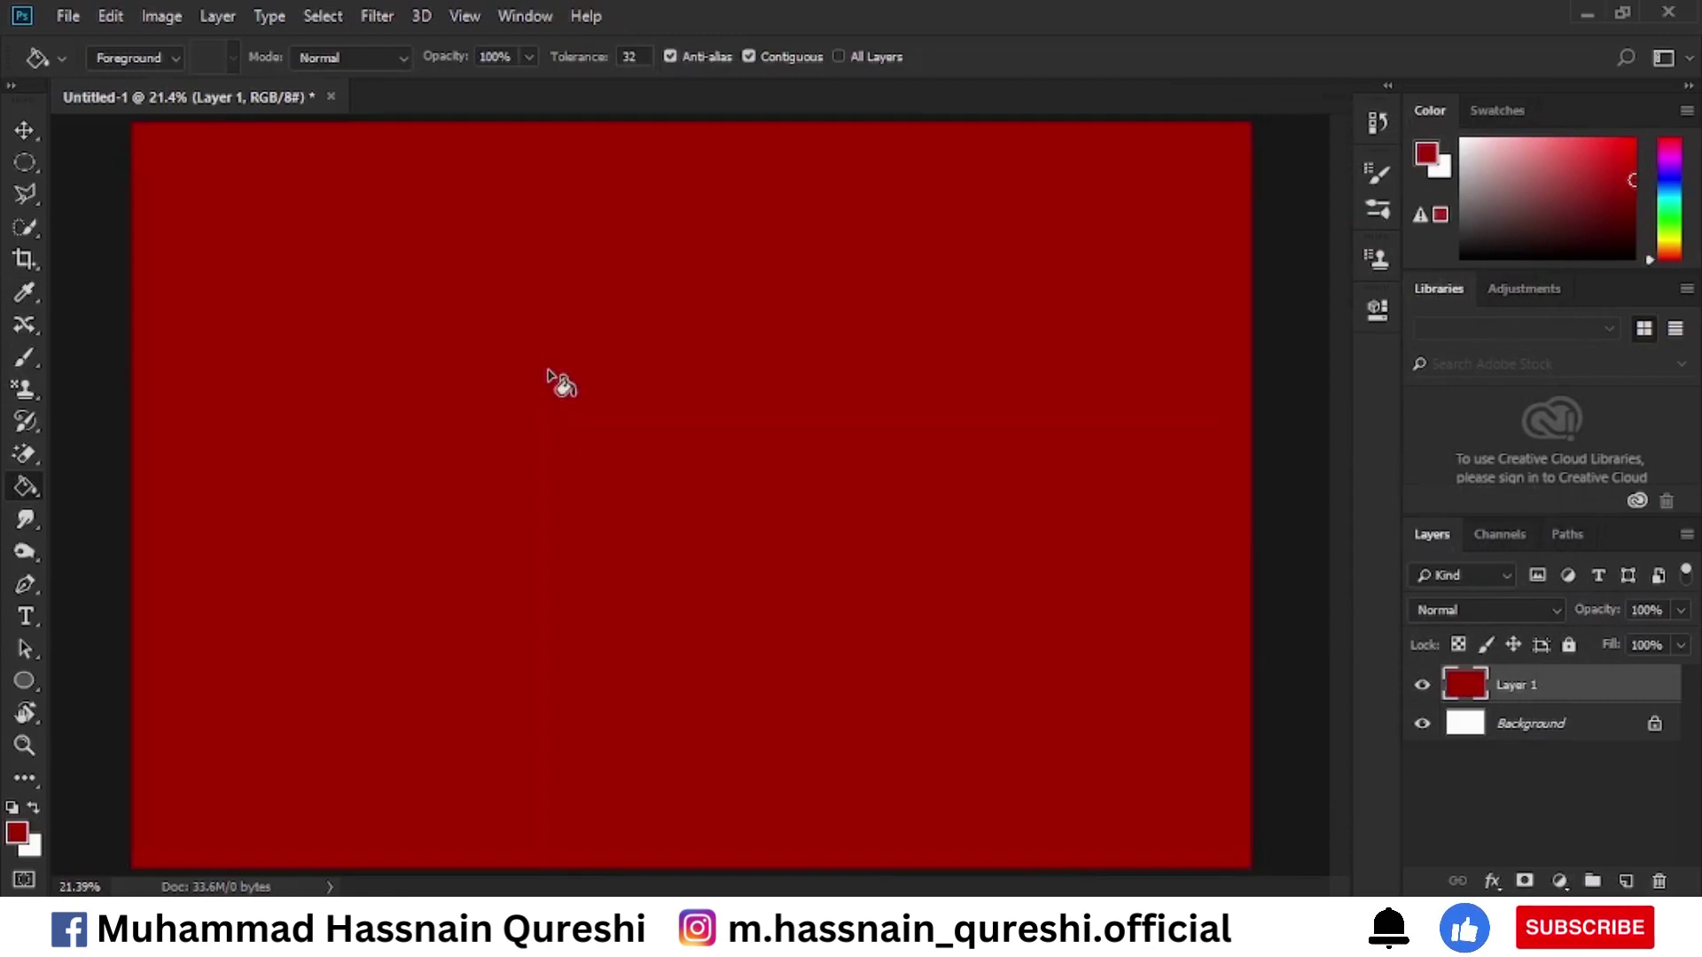
{"action": "key", "text": "ctrl+z"}
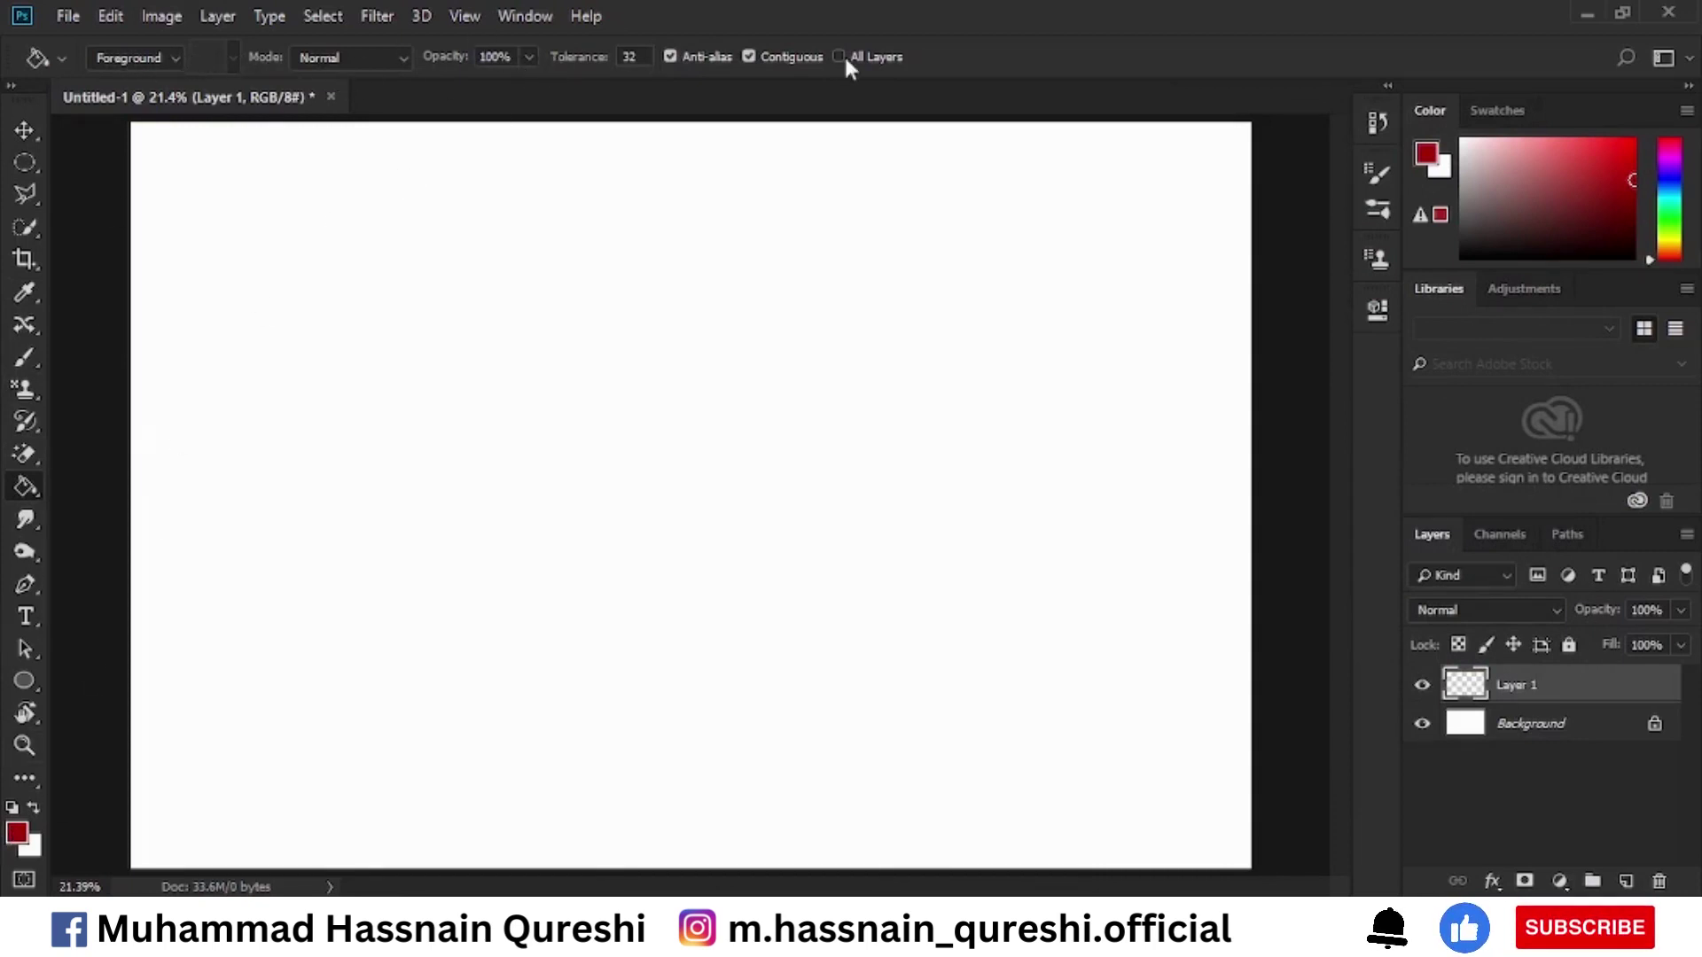
Switch the Paint Bucket source to Pattern and fill the empty layer with the black-and-gray camouflage-like pattern.
{"action": "left_click", "coordinate": [171, 62]}
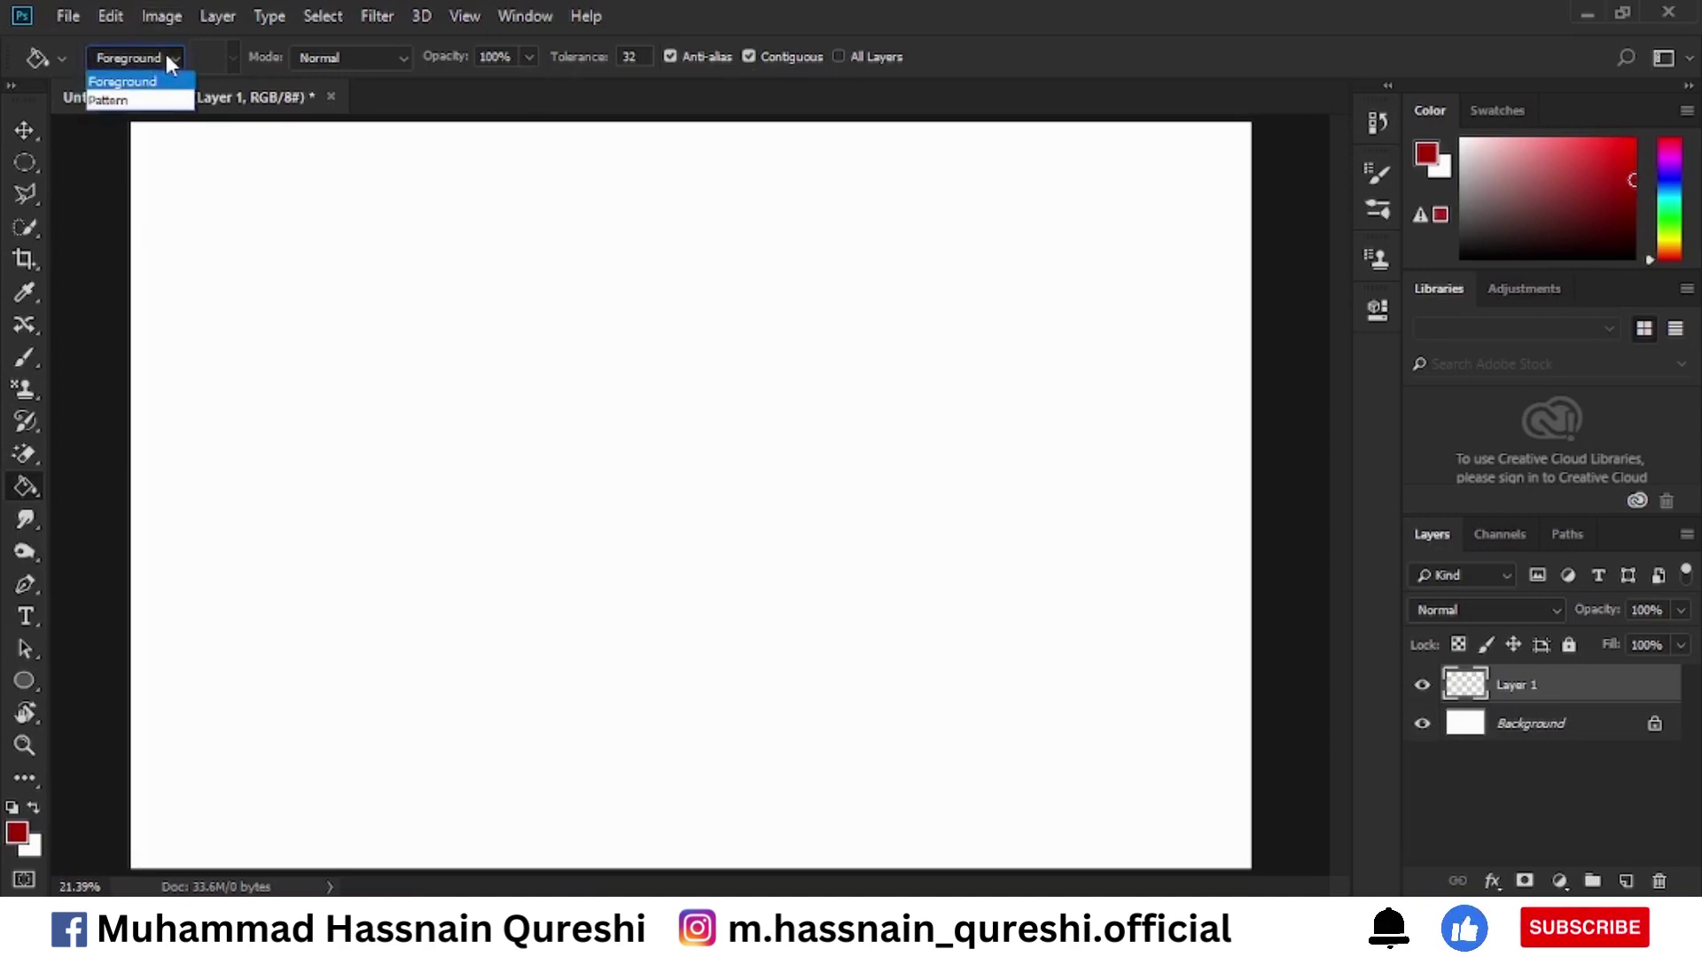
{"action": "left_click", "coordinate": [128, 101]}
{"action": "left_click", "coordinate": [230, 56]}
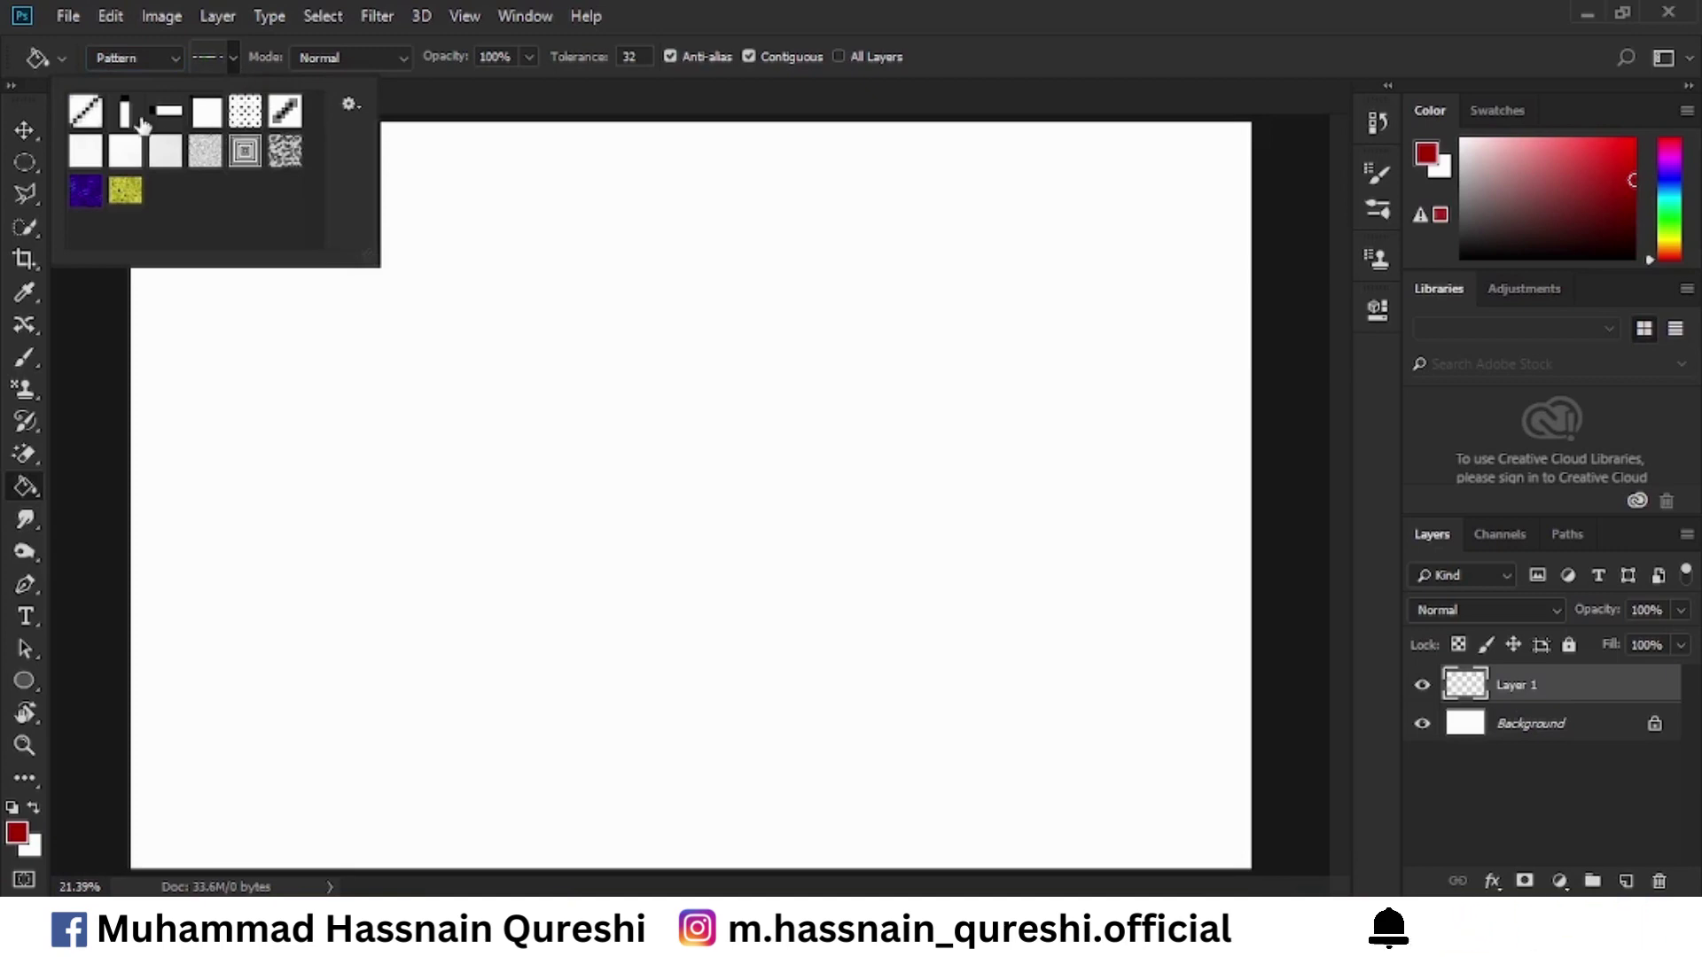
{"action": "left_click", "coordinate": [285, 153]}
{"action": "left_click", "coordinate": [543, 251]}
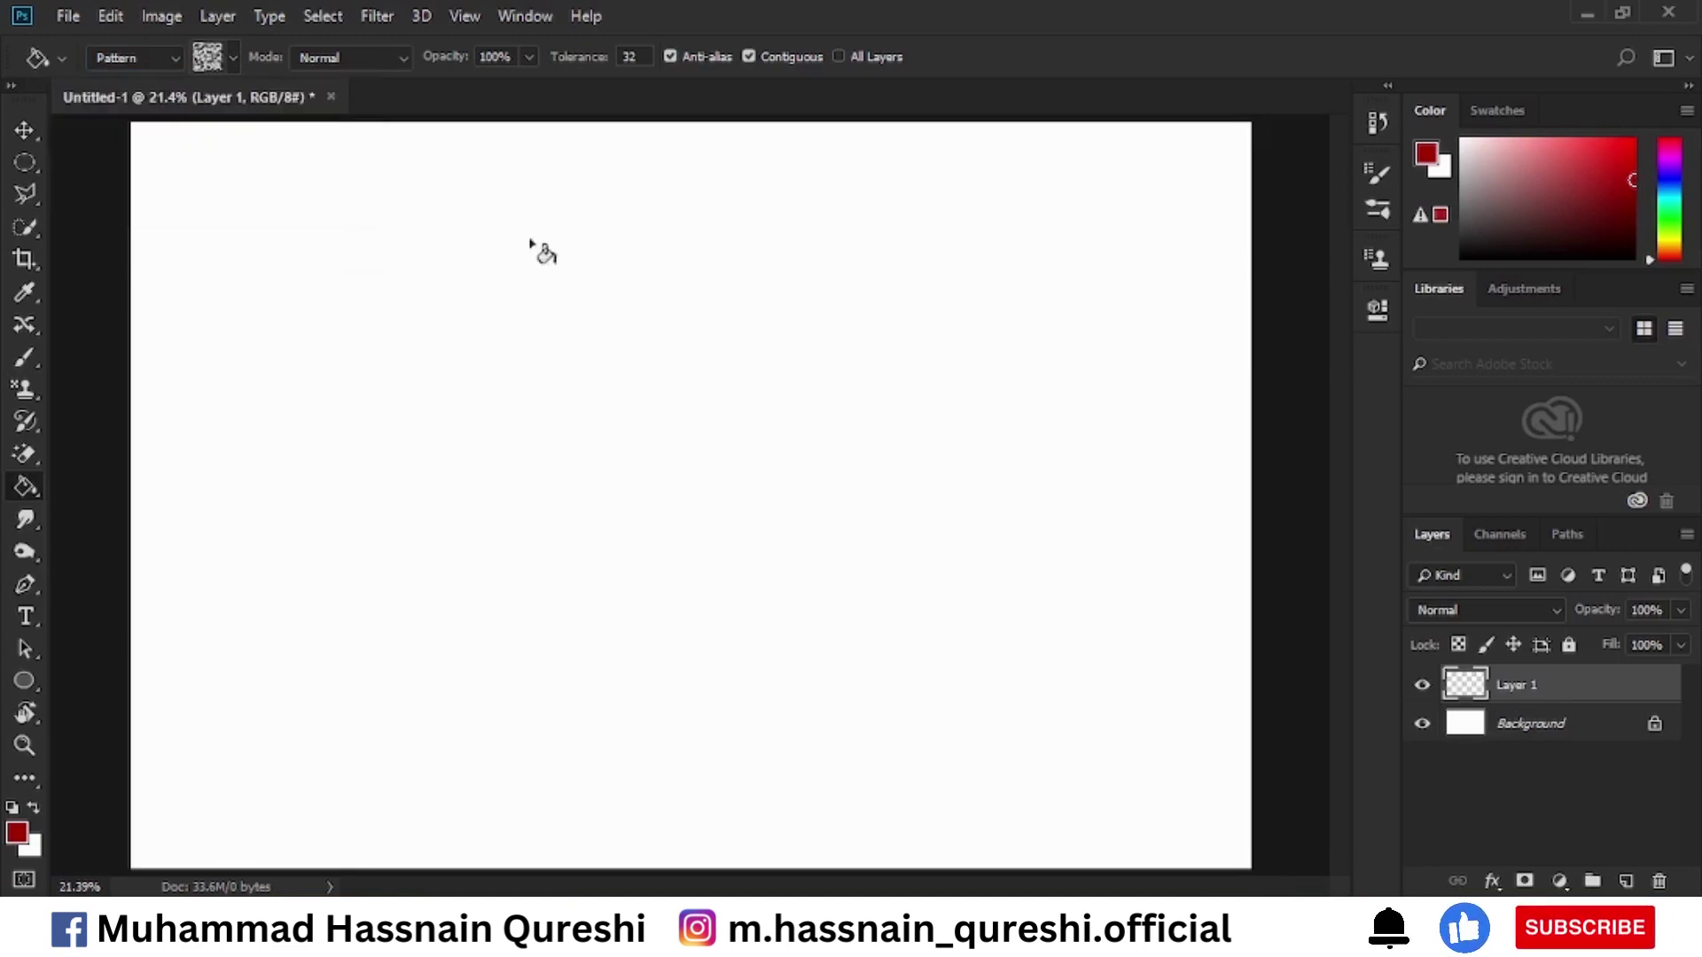
{"action": "left_click", "coordinate": [409, 304]}
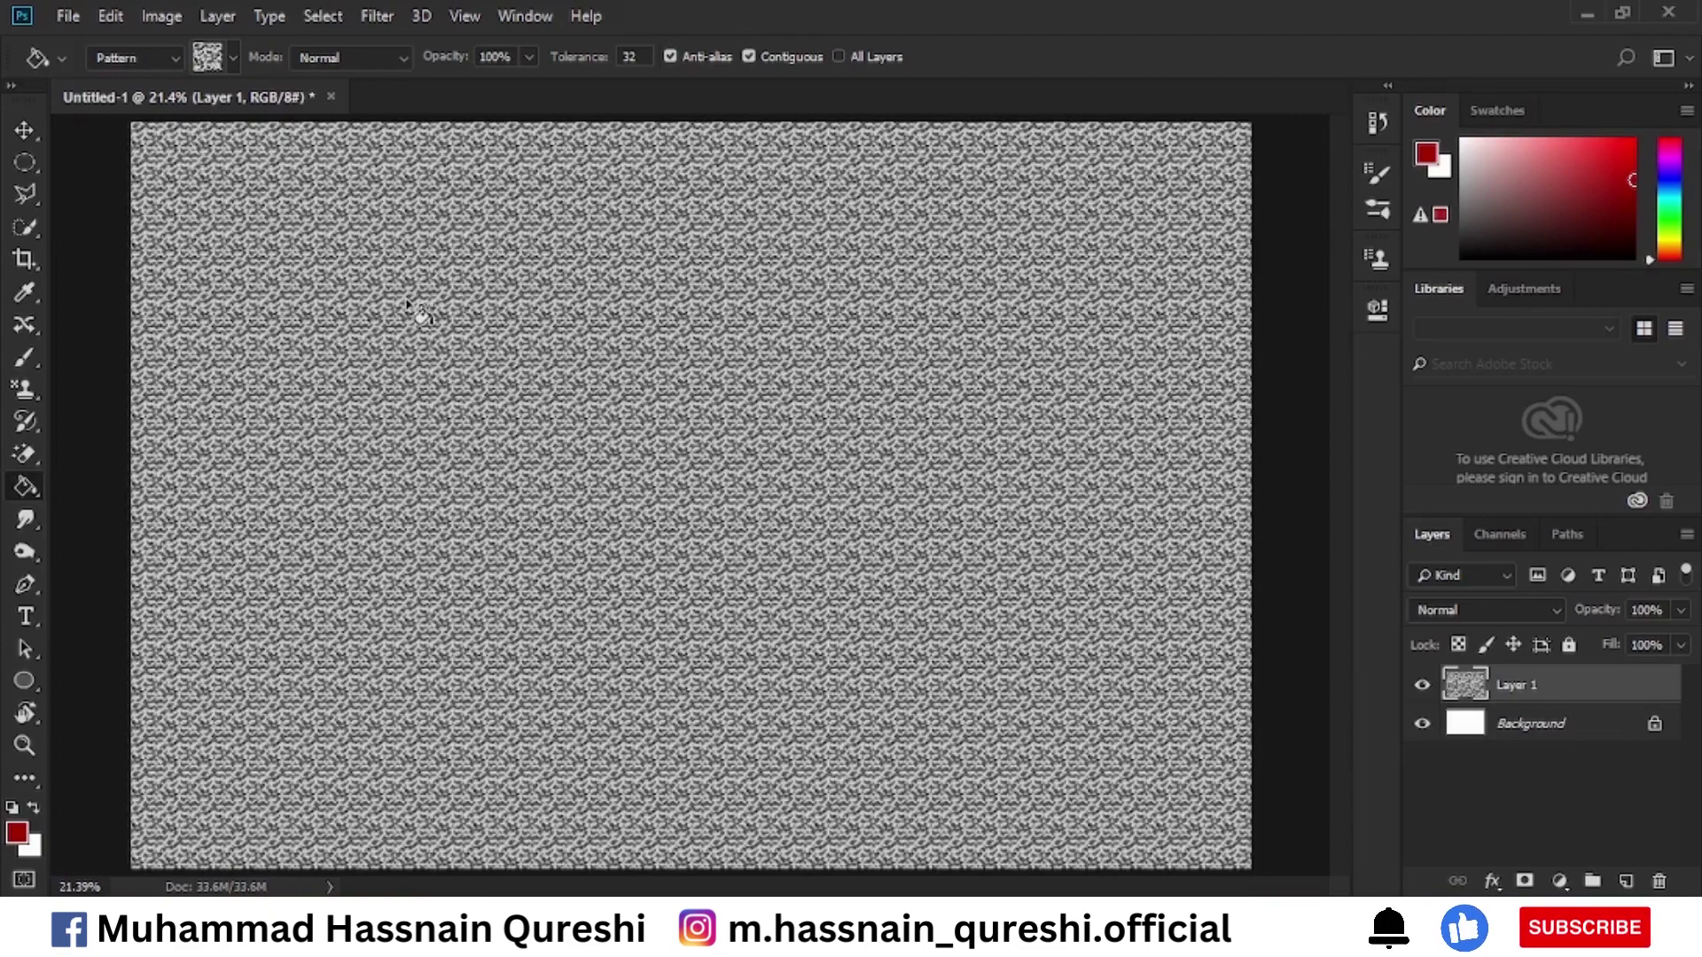
Examine the repeating camouflage-like pattern up close at the canvas's upper-left corner.
{"action": "scroll", "coordinate": [342, 218], "scroll_direction": "up", "scroll_amount": 3}
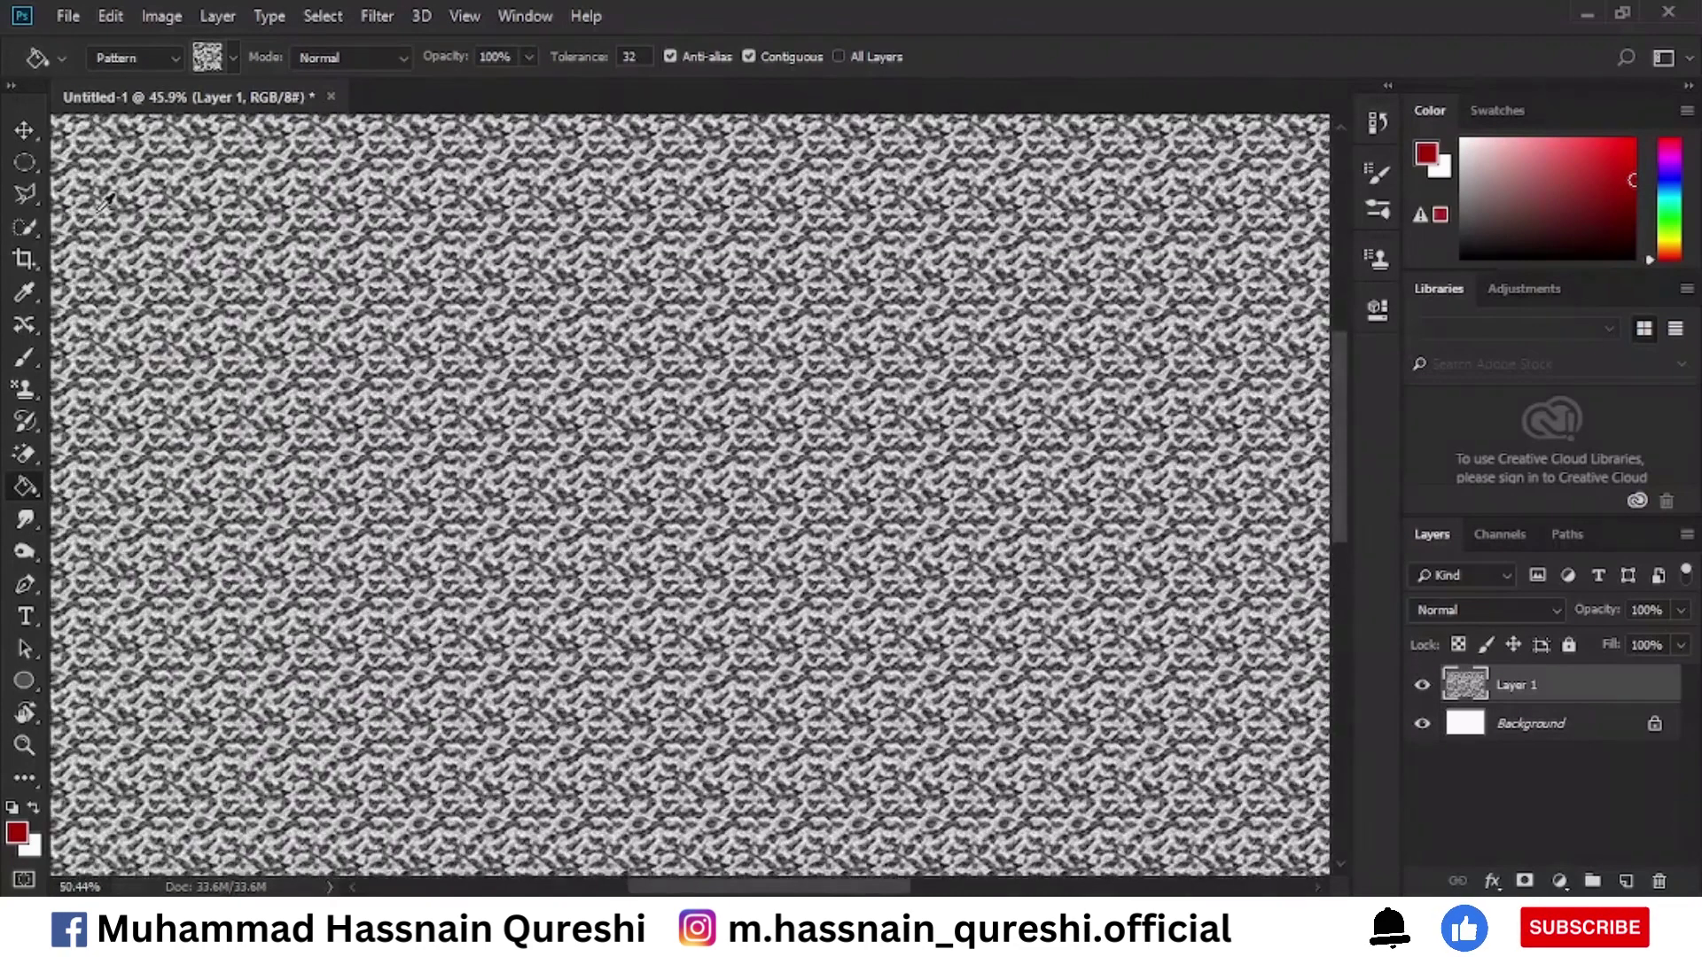
{"action": "scroll", "coordinate": [107, 203], "scroll_direction": "up", "scroll_amount": 2}
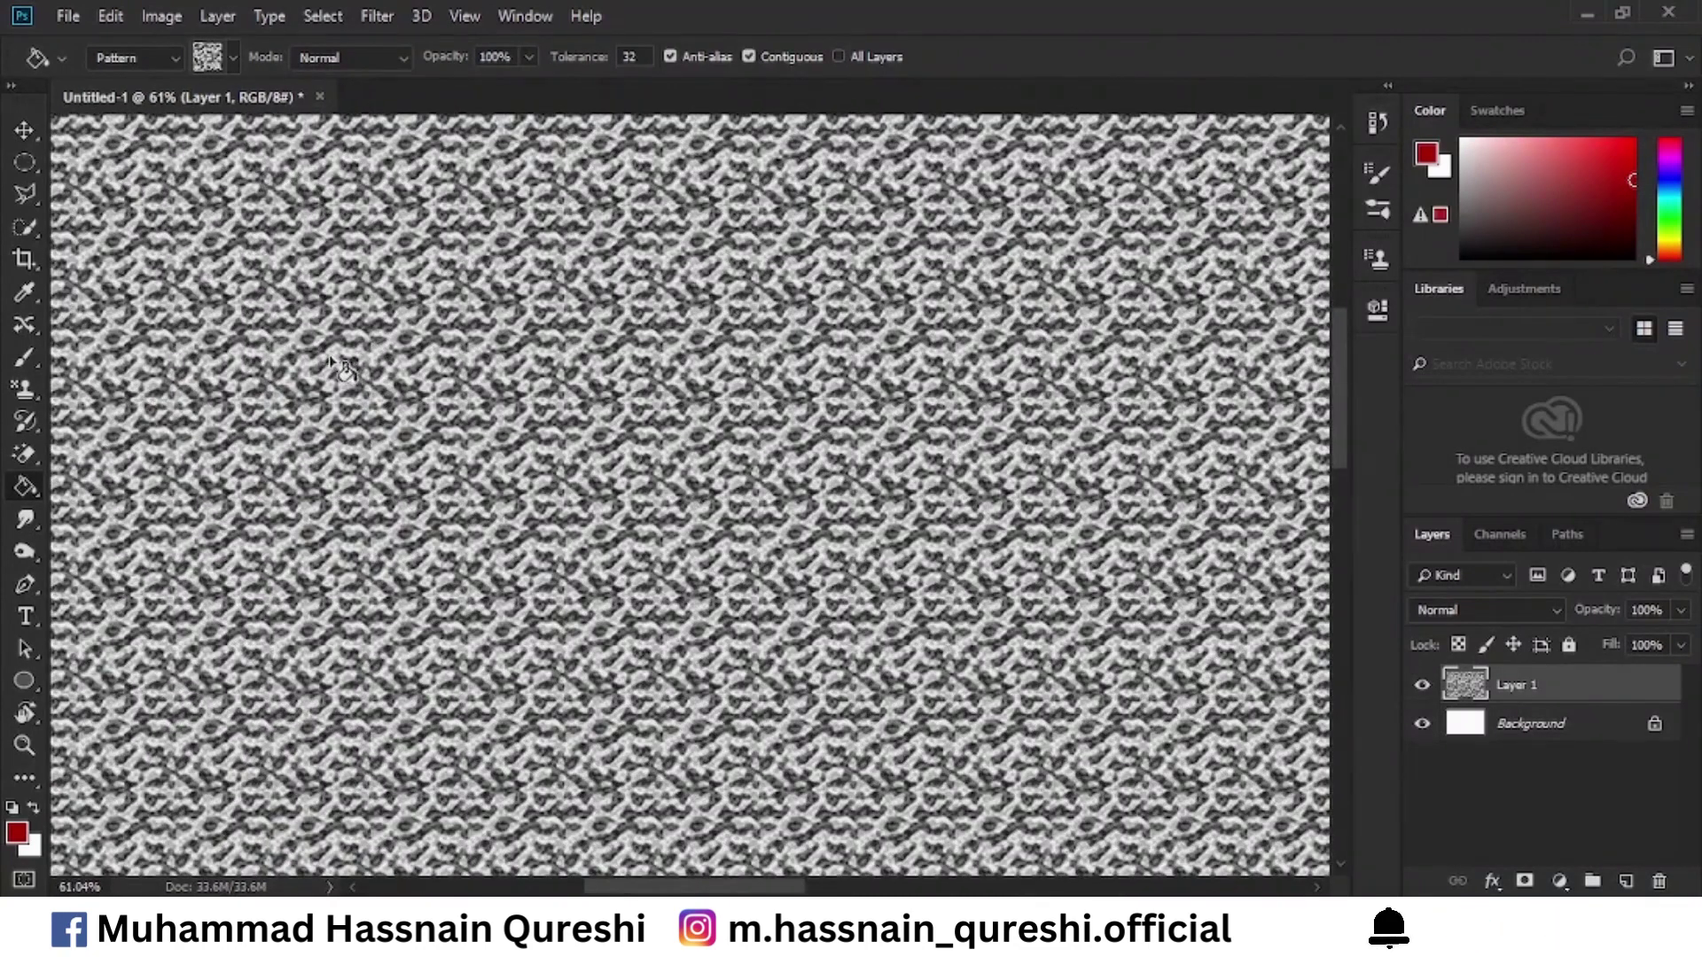
{"action": "scroll", "coordinate": [341, 366], "scroll_direction": "left", "scroll_amount": 5}
{"action": "scroll", "coordinate": [332, 355], "scroll_direction": "up", "scroll_amount": 3}
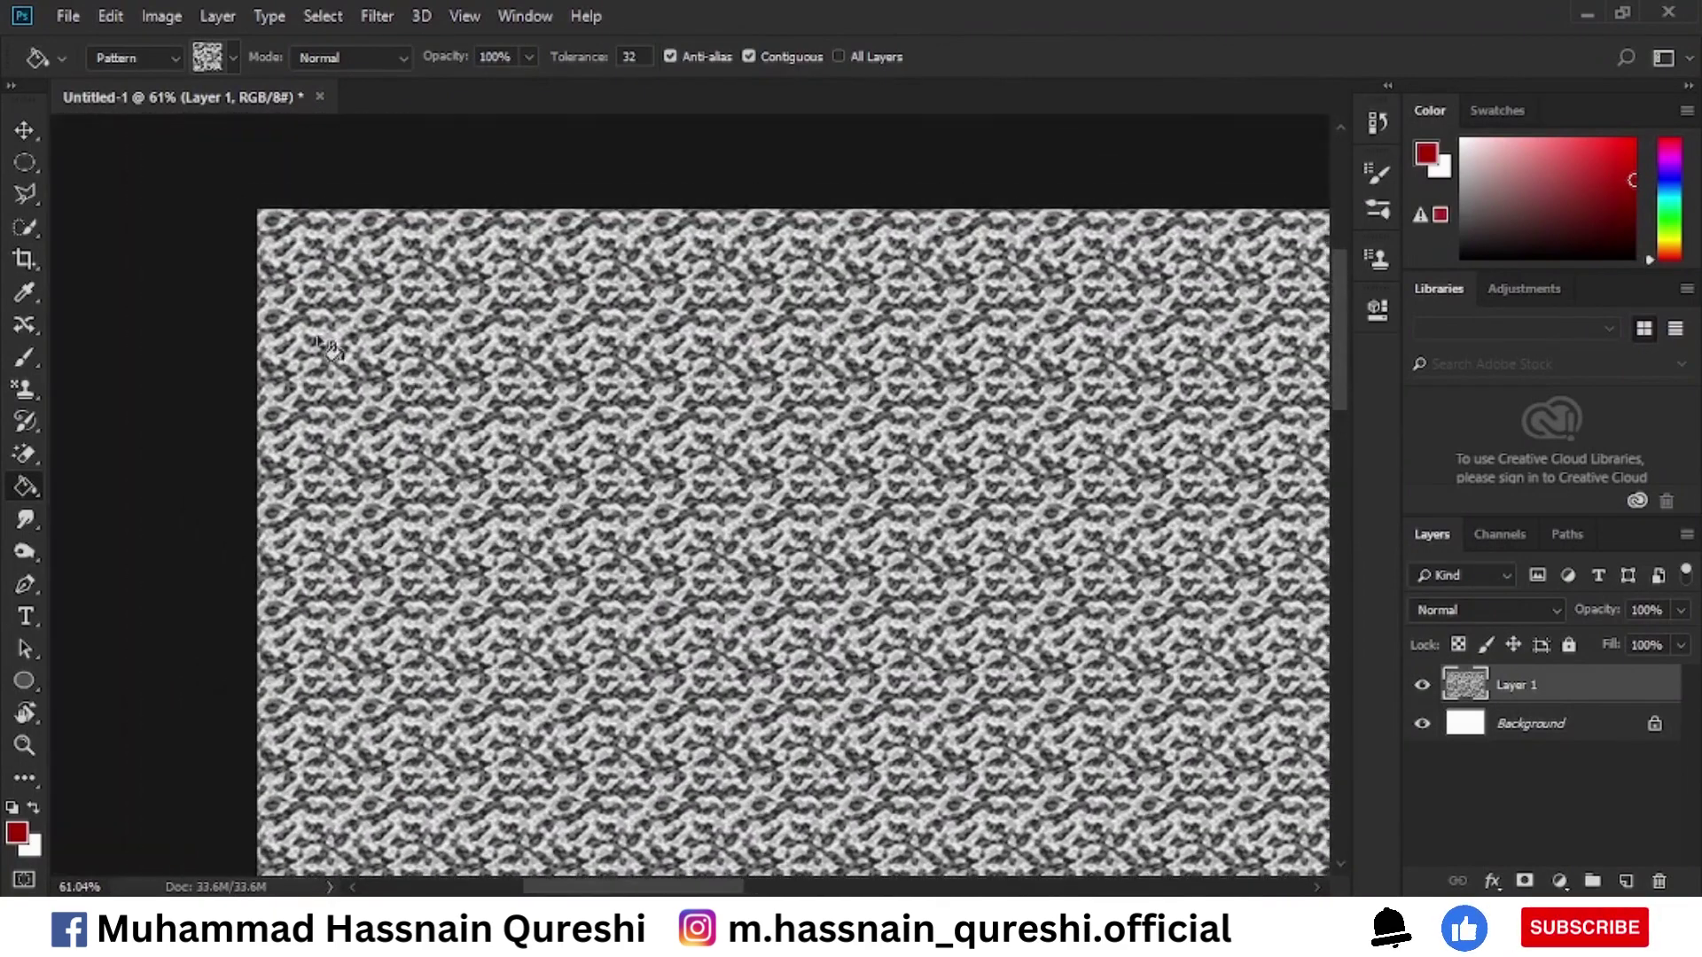
{"action": "scroll", "coordinate": [312, 294], "scroll_direction": "up", "scroll_amount": 5}
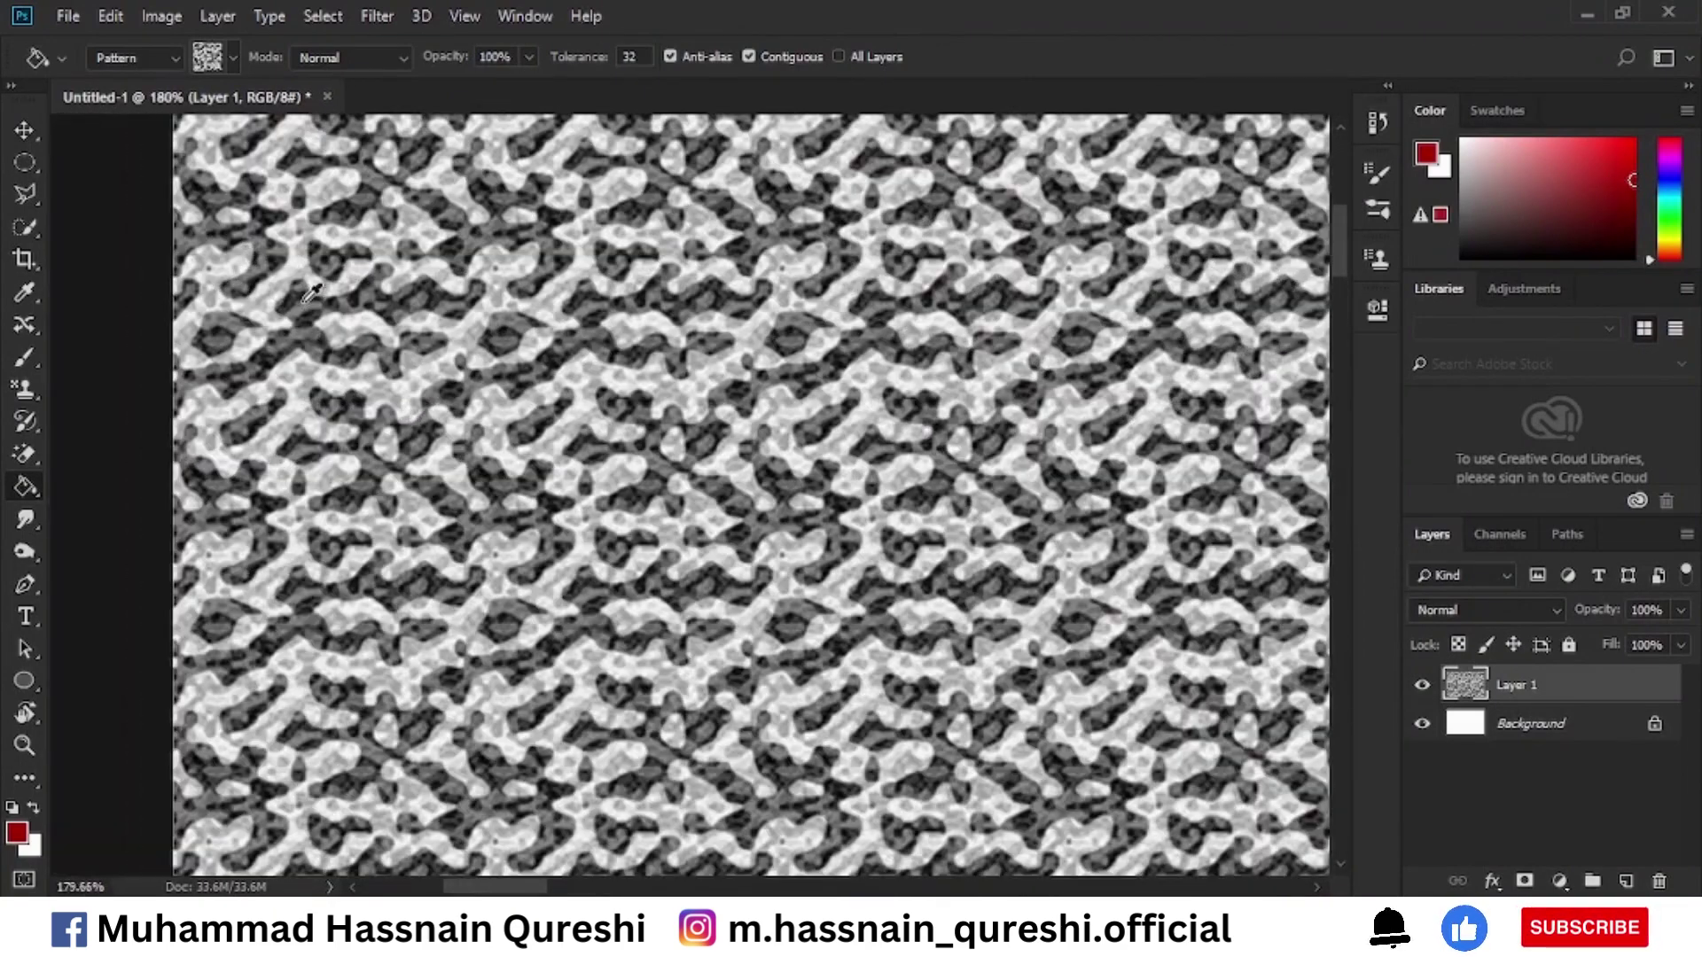
{"action": "left_click_drag", "start_coordinate": [1340, 241], "coordinate": [1338, 222]}
{"action": "scroll", "coordinate": [341, 320], "scroll_direction": "up", "scroll_amount": 3}
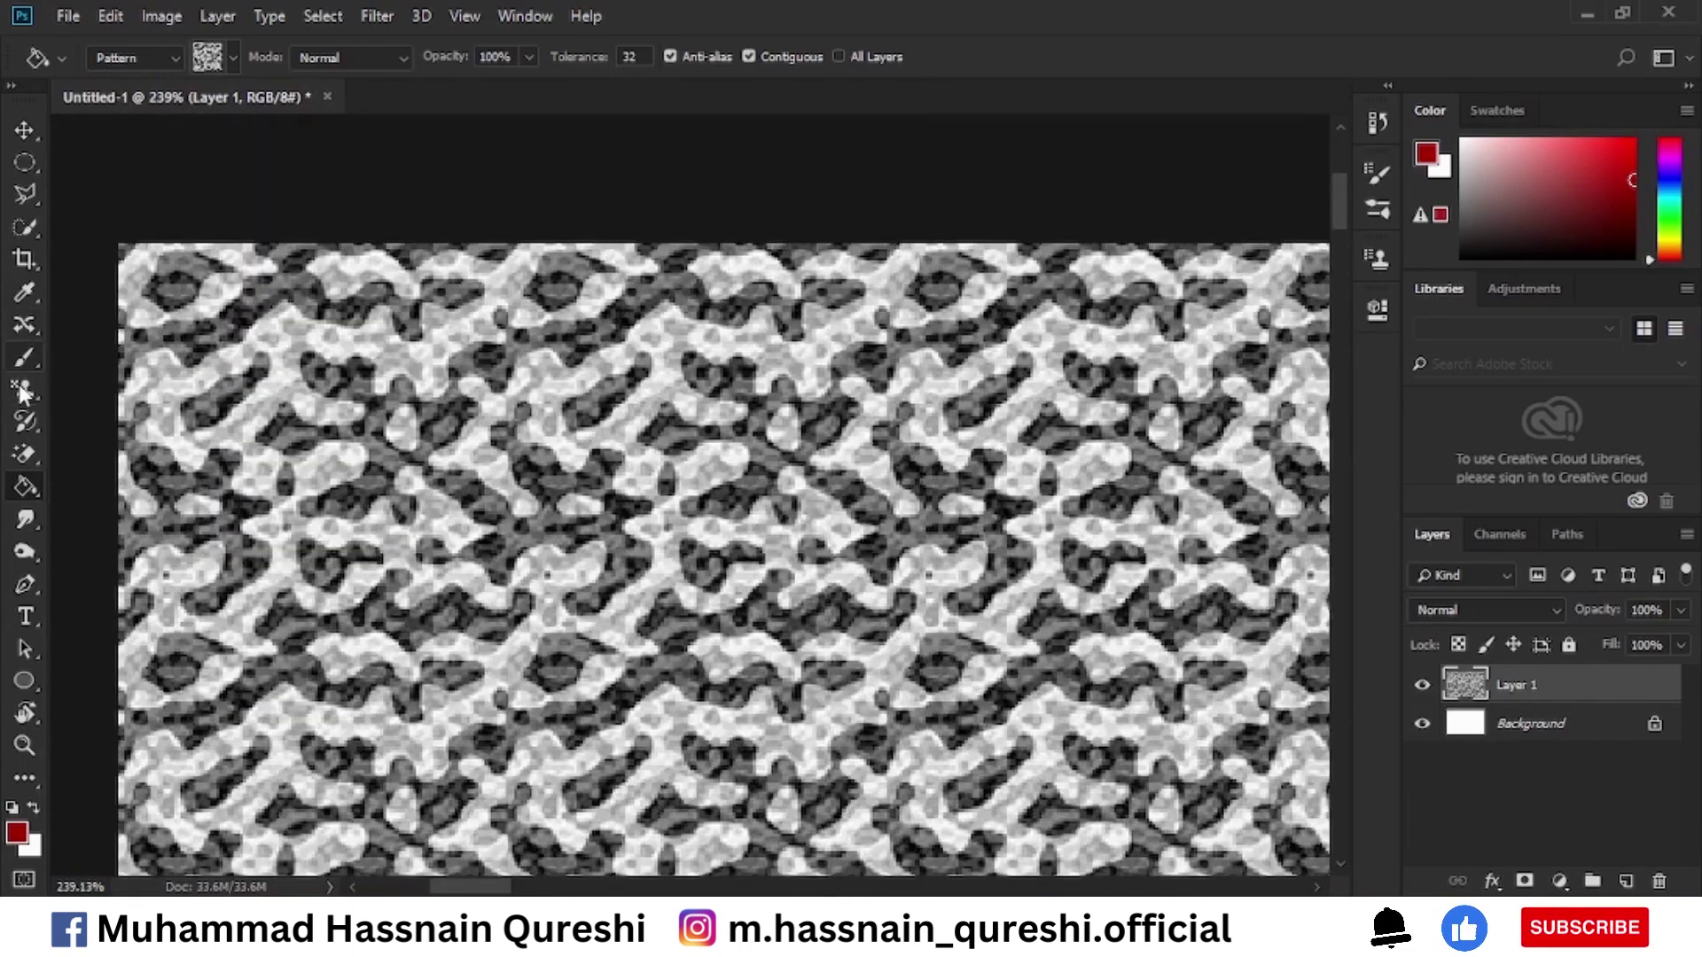
Outline two repeating pattern areas along the canvas's top edge with a 5 px dark red brush, and draw a small spiral inside the second.
{"action": "left_click", "coordinate": [25, 360]}
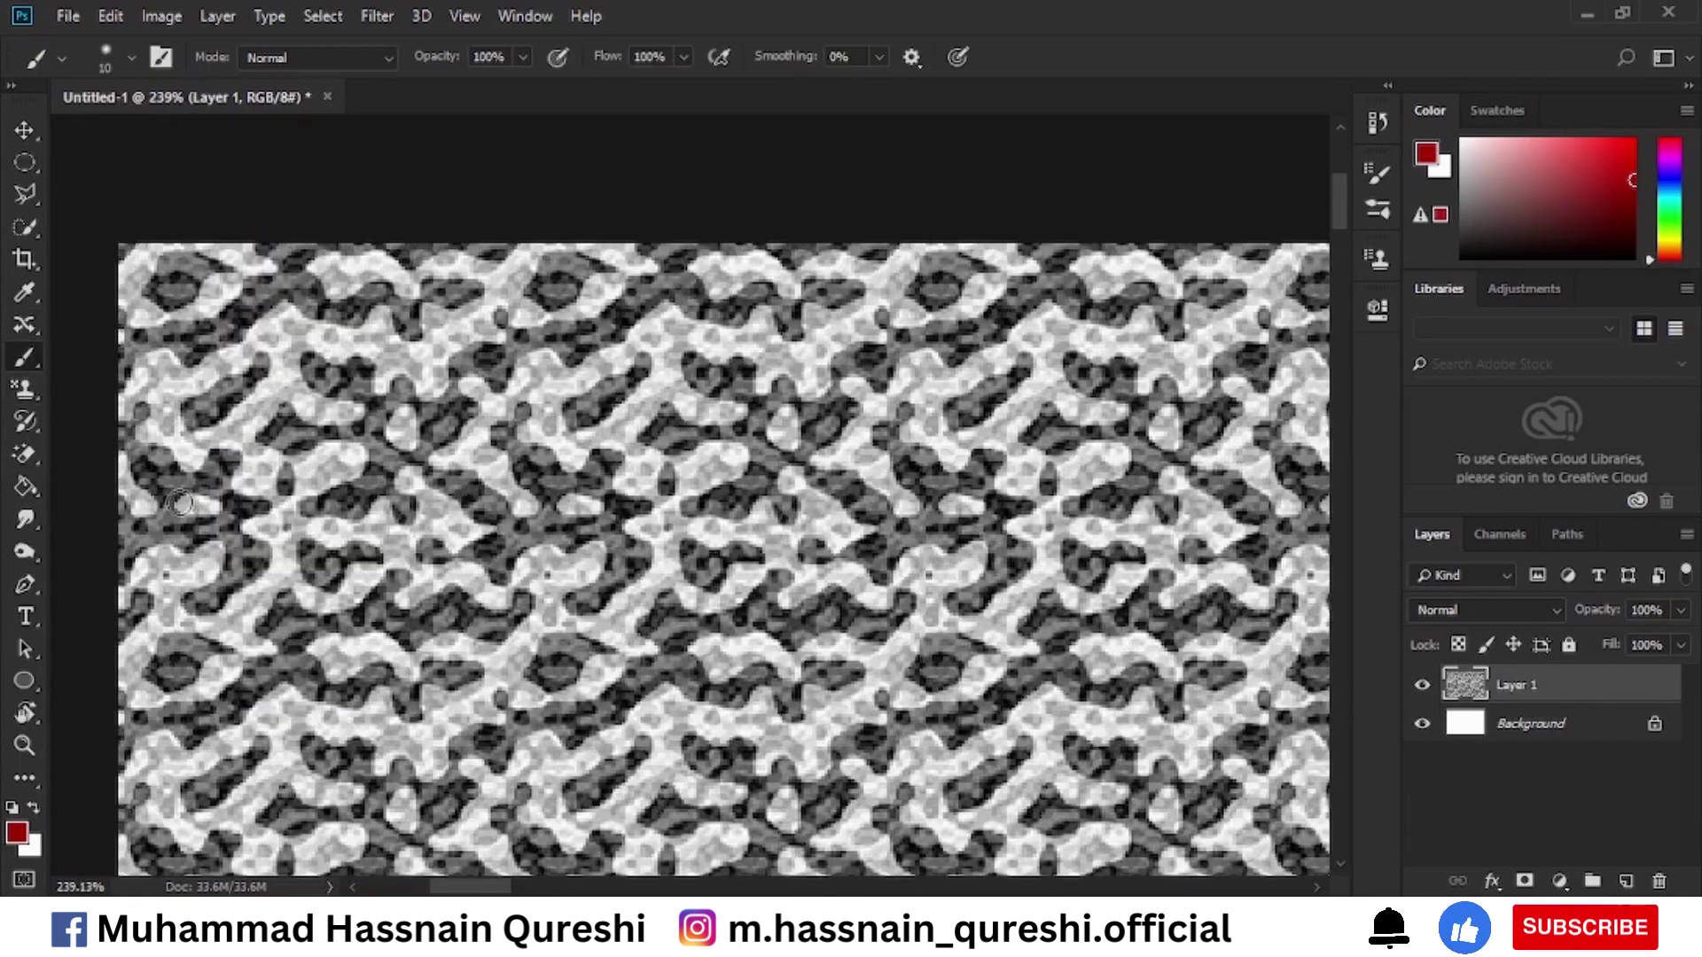
{"action": "key", "text": "bracketleft"}
{"action": "key", "text": "bracketleft"}
{"action": "key", "text": "bracketleft"}
{"action": "key", "text": "bracketleft"}
{"action": "key", "text": "bracketleft"}
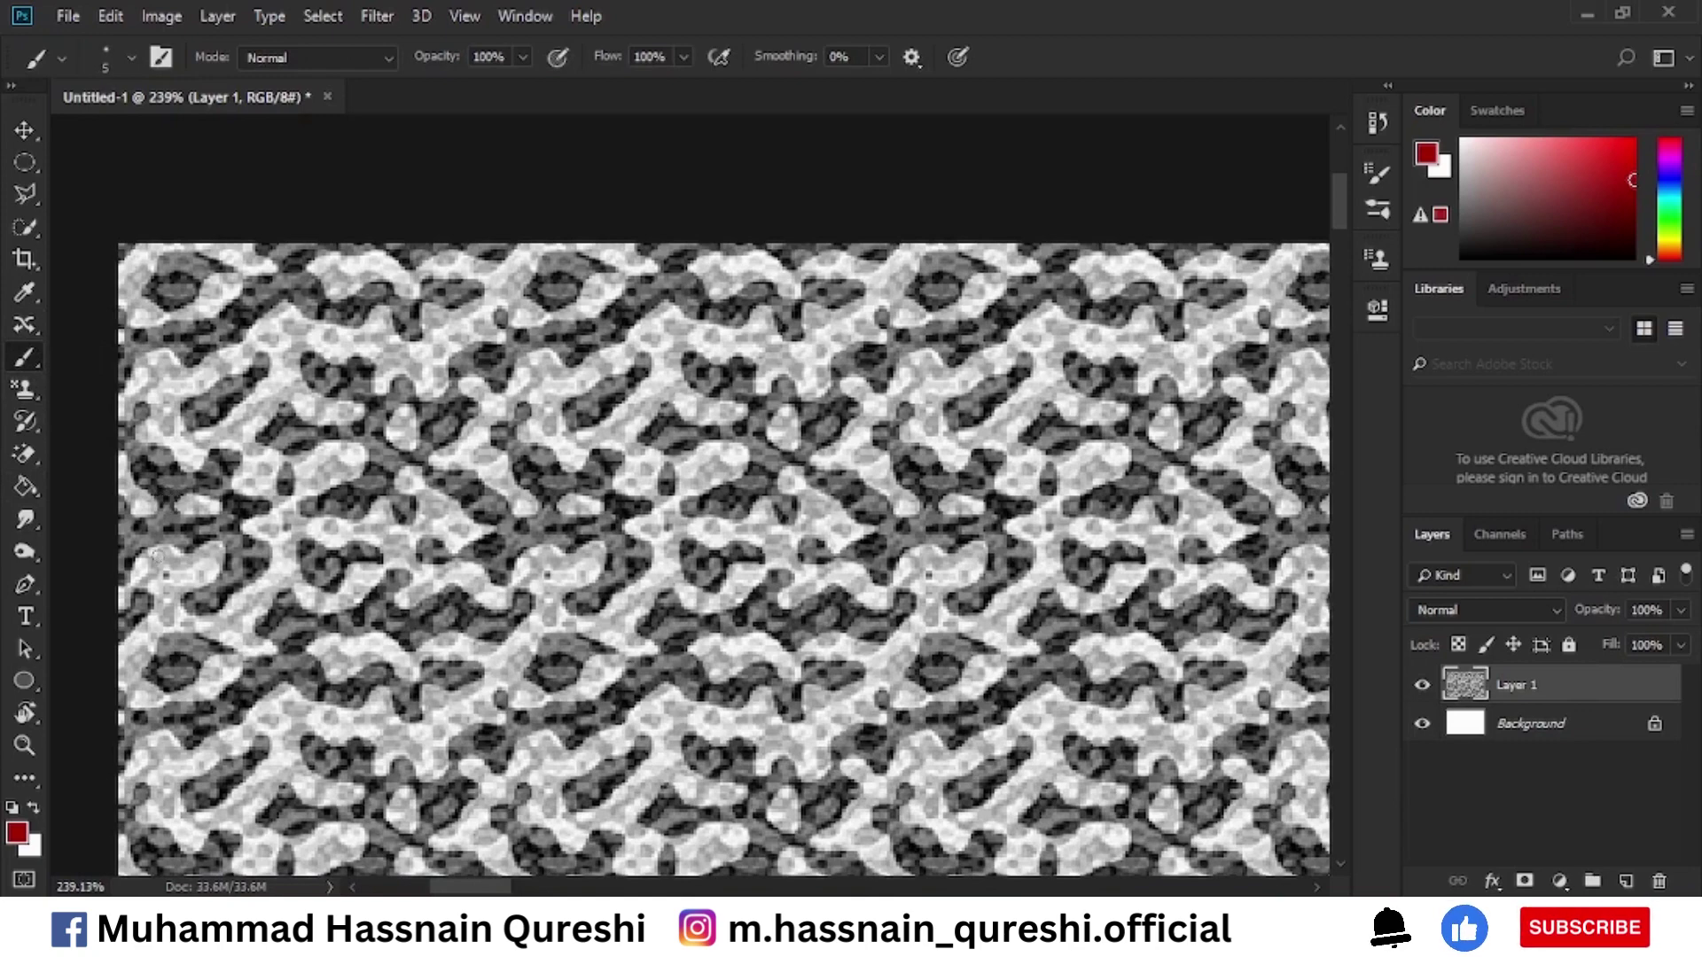
{"action": "mouse_move", "coordinate": [111, 528]}
{"action": "left_mouse_down"}
{"action": "mouse_move", "coordinate": [448, 532]}
{"action": "mouse_move", "coordinate": [429, 244]}
{"action": "left_mouse_up"}
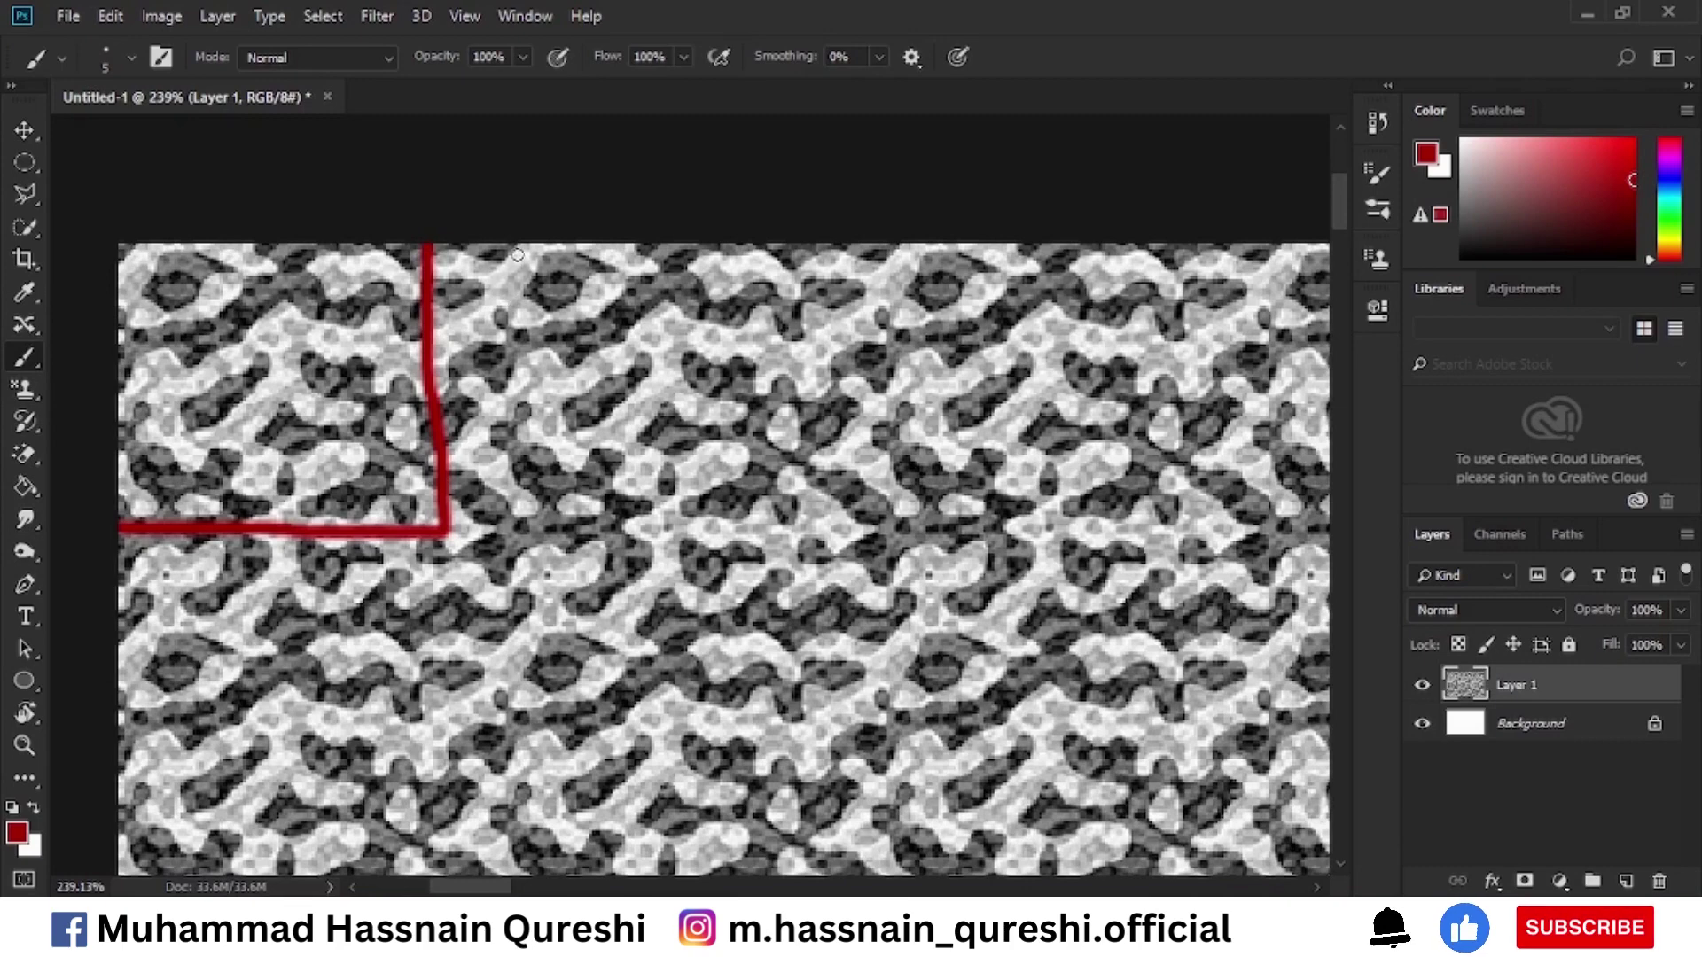
{"action": "mouse_move", "coordinate": [508, 257]}
{"action": "left_mouse_down"}
{"action": "mouse_move", "coordinate": [510, 497]}
{"action": "mouse_move", "coordinate": [521, 469]}
{"action": "mouse_move", "coordinate": [794, 476]}
{"action": "mouse_move", "coordinate": [806, 244]}
{"action": "left_mouse_up"}
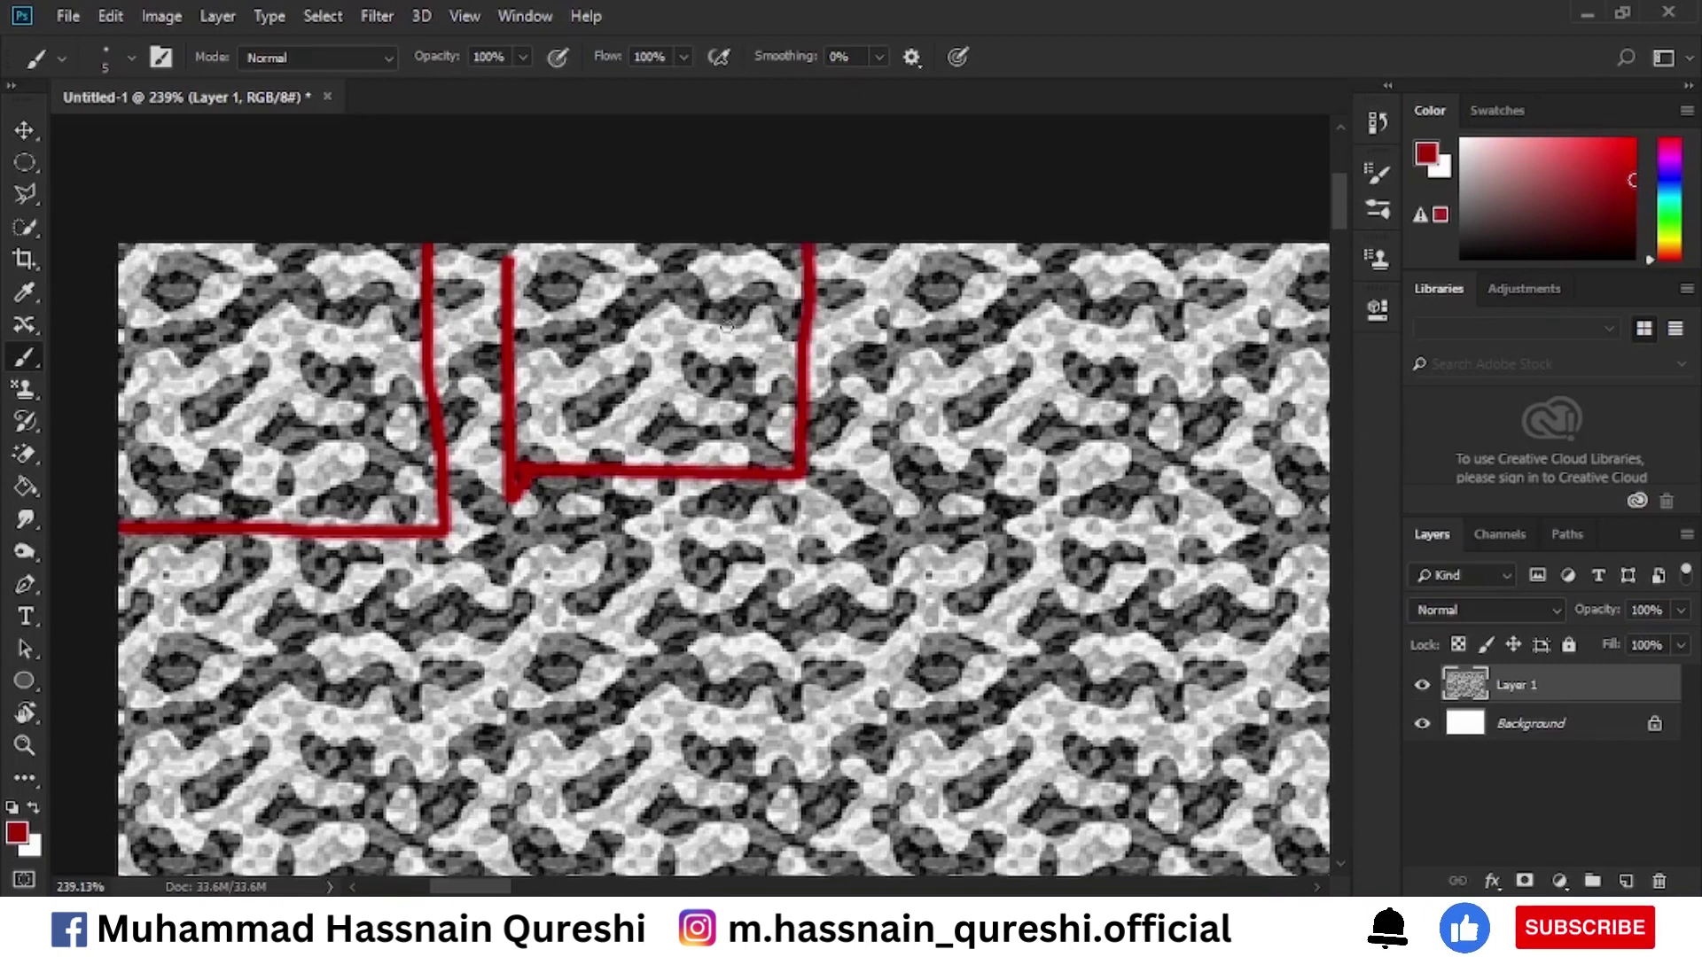
{"action": "left_click", "coordinate": [664, 326]}
{"action": "left_click_drag", "start_coordinate": [664, 314], "coordinate": [651, 364]}
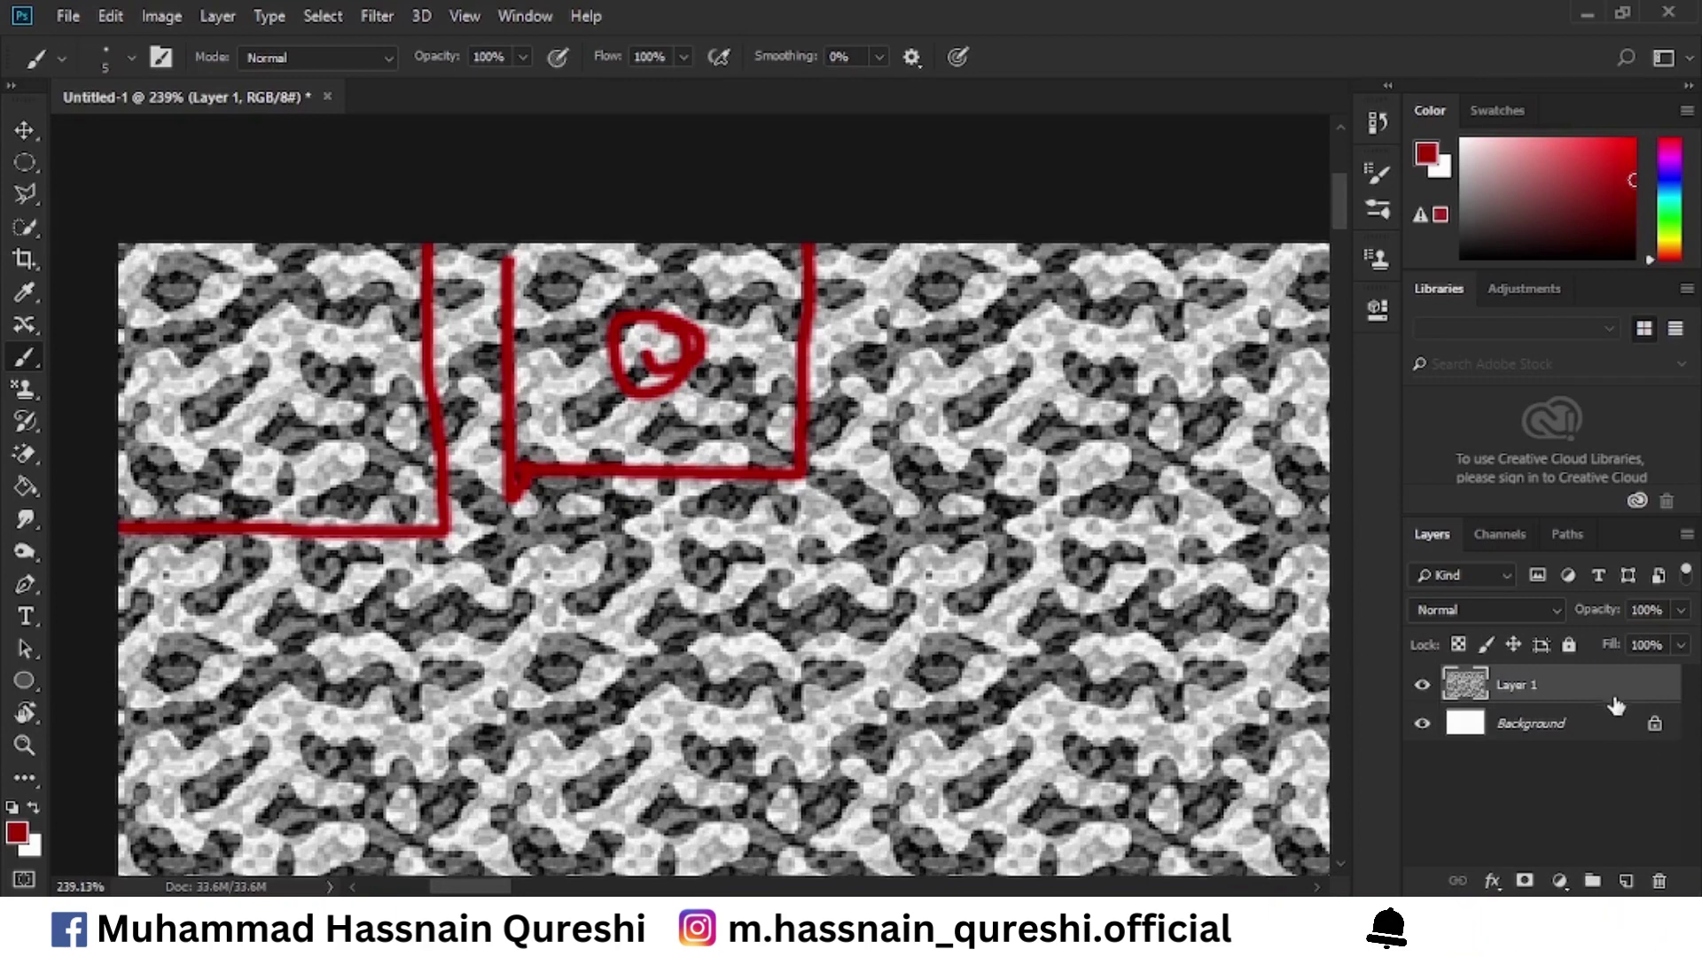
Delete the marked-up pattern layer and its accidental duplicate, and fit the canvas in view.
{"action": "left_click_drag", "start_coordinate": [1611, 697], "coordinate": [1625, 880]}
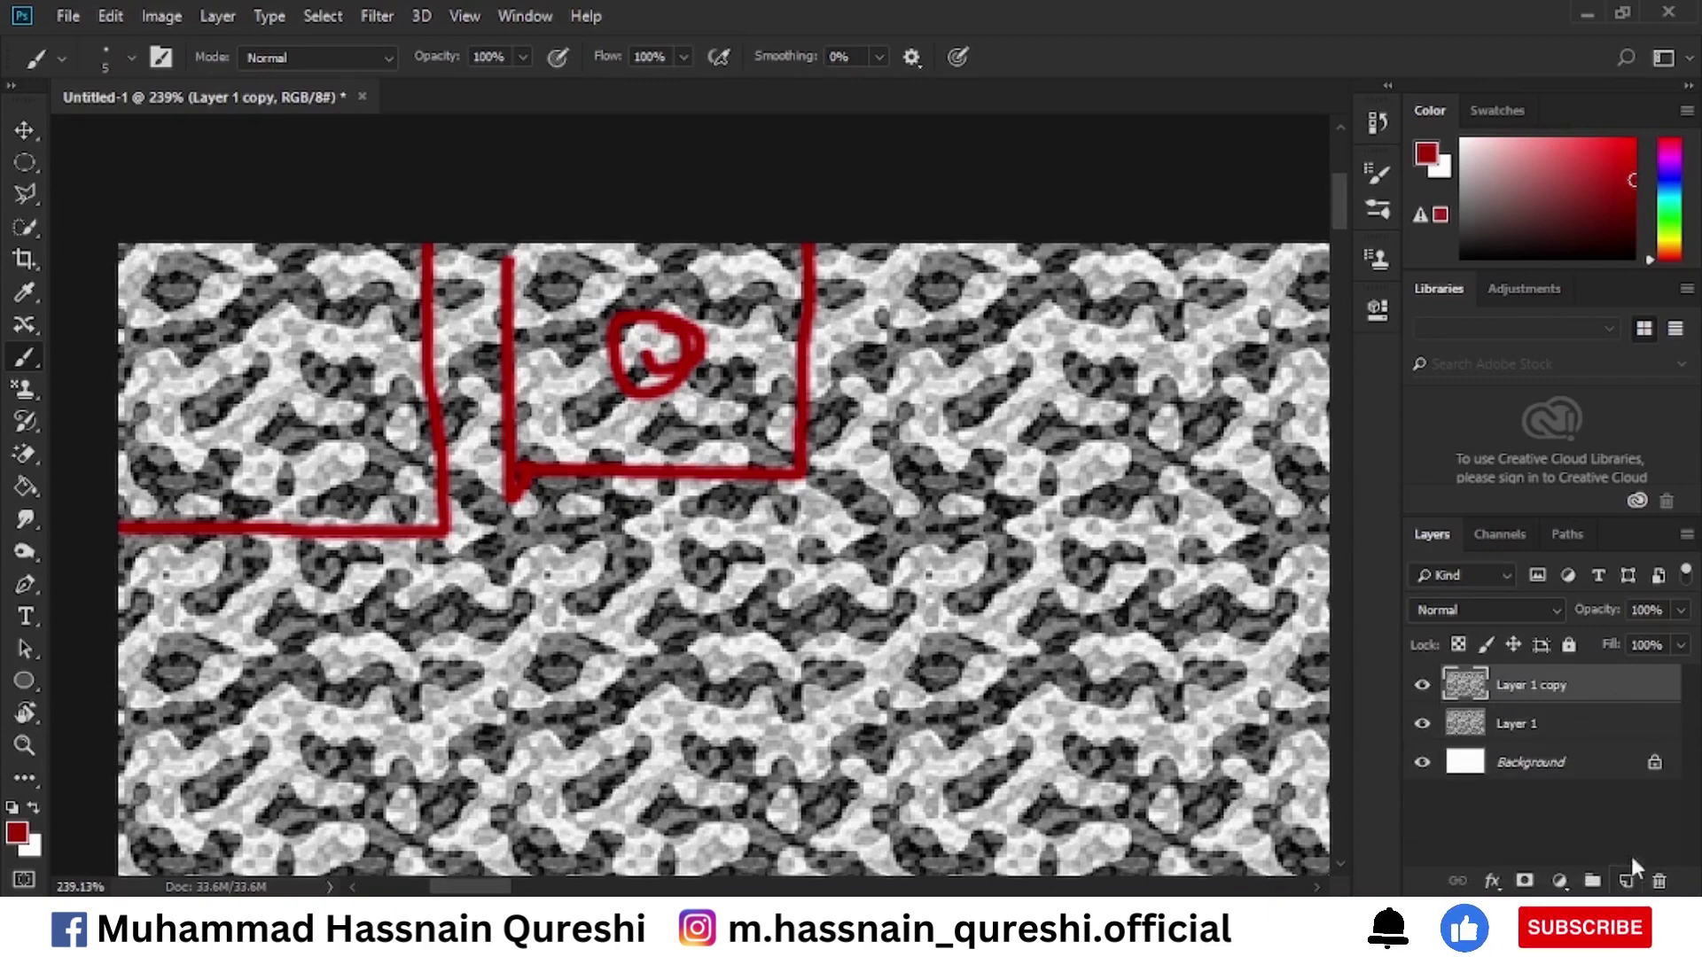
{"action": "left_click_drag", "start_coordinate": [1589, 685], "coordinate": [1660, 878]}
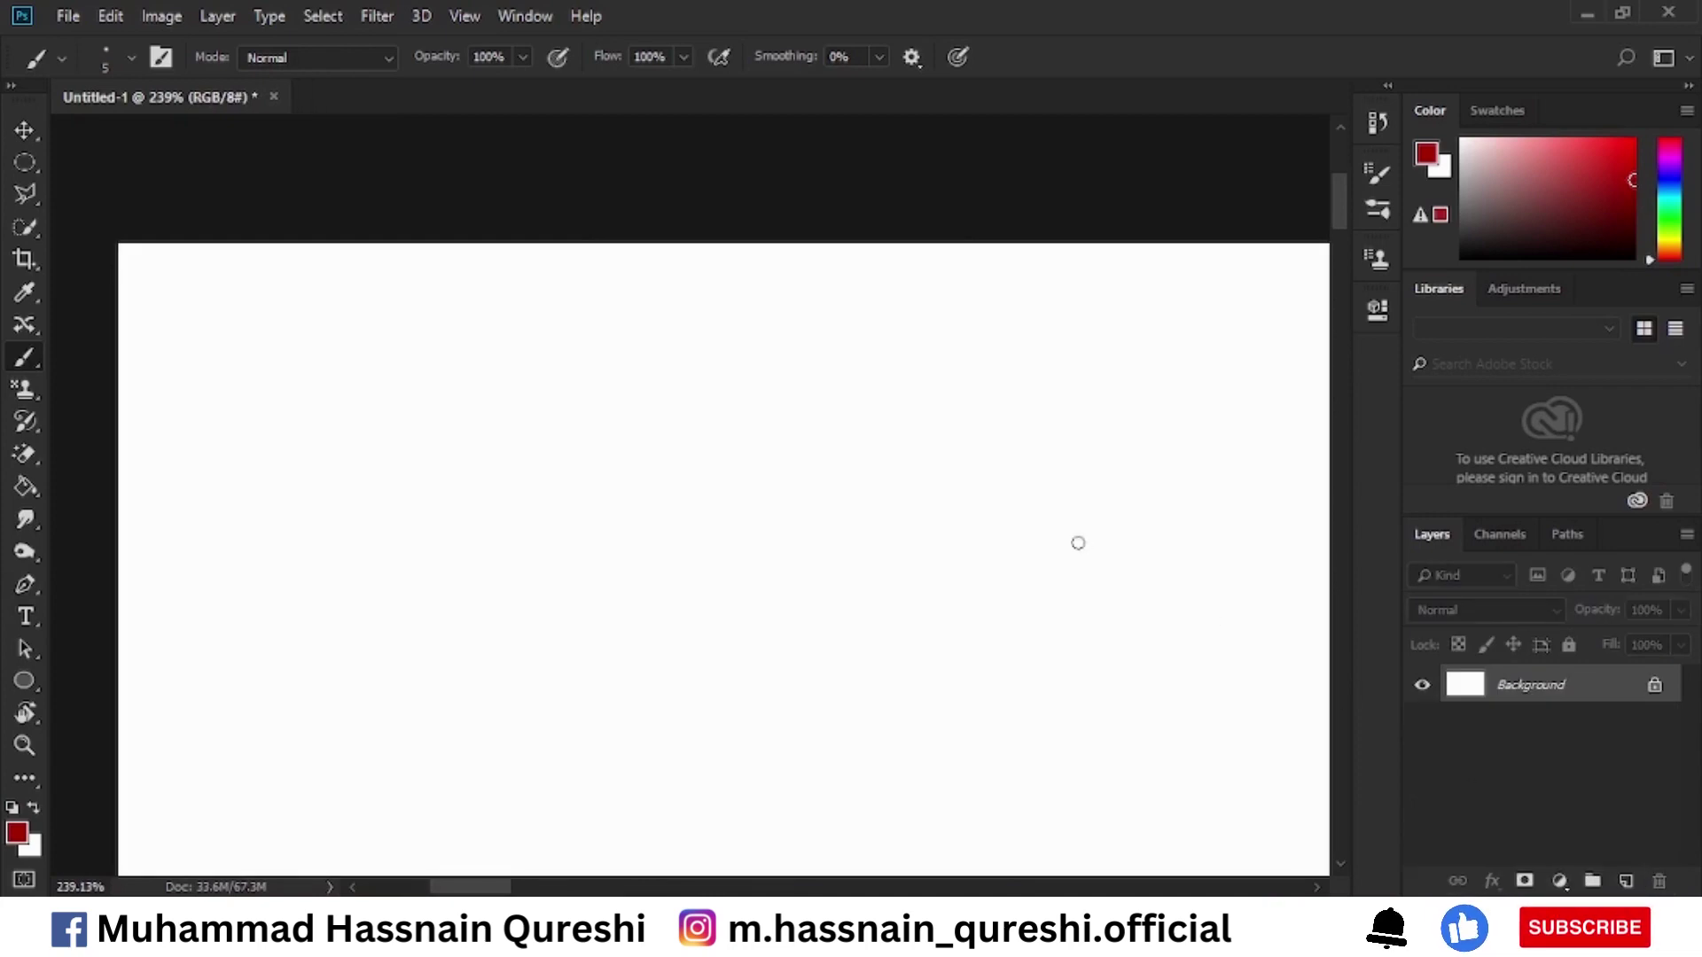
{"action": "key", "text": "ctrl+0"}
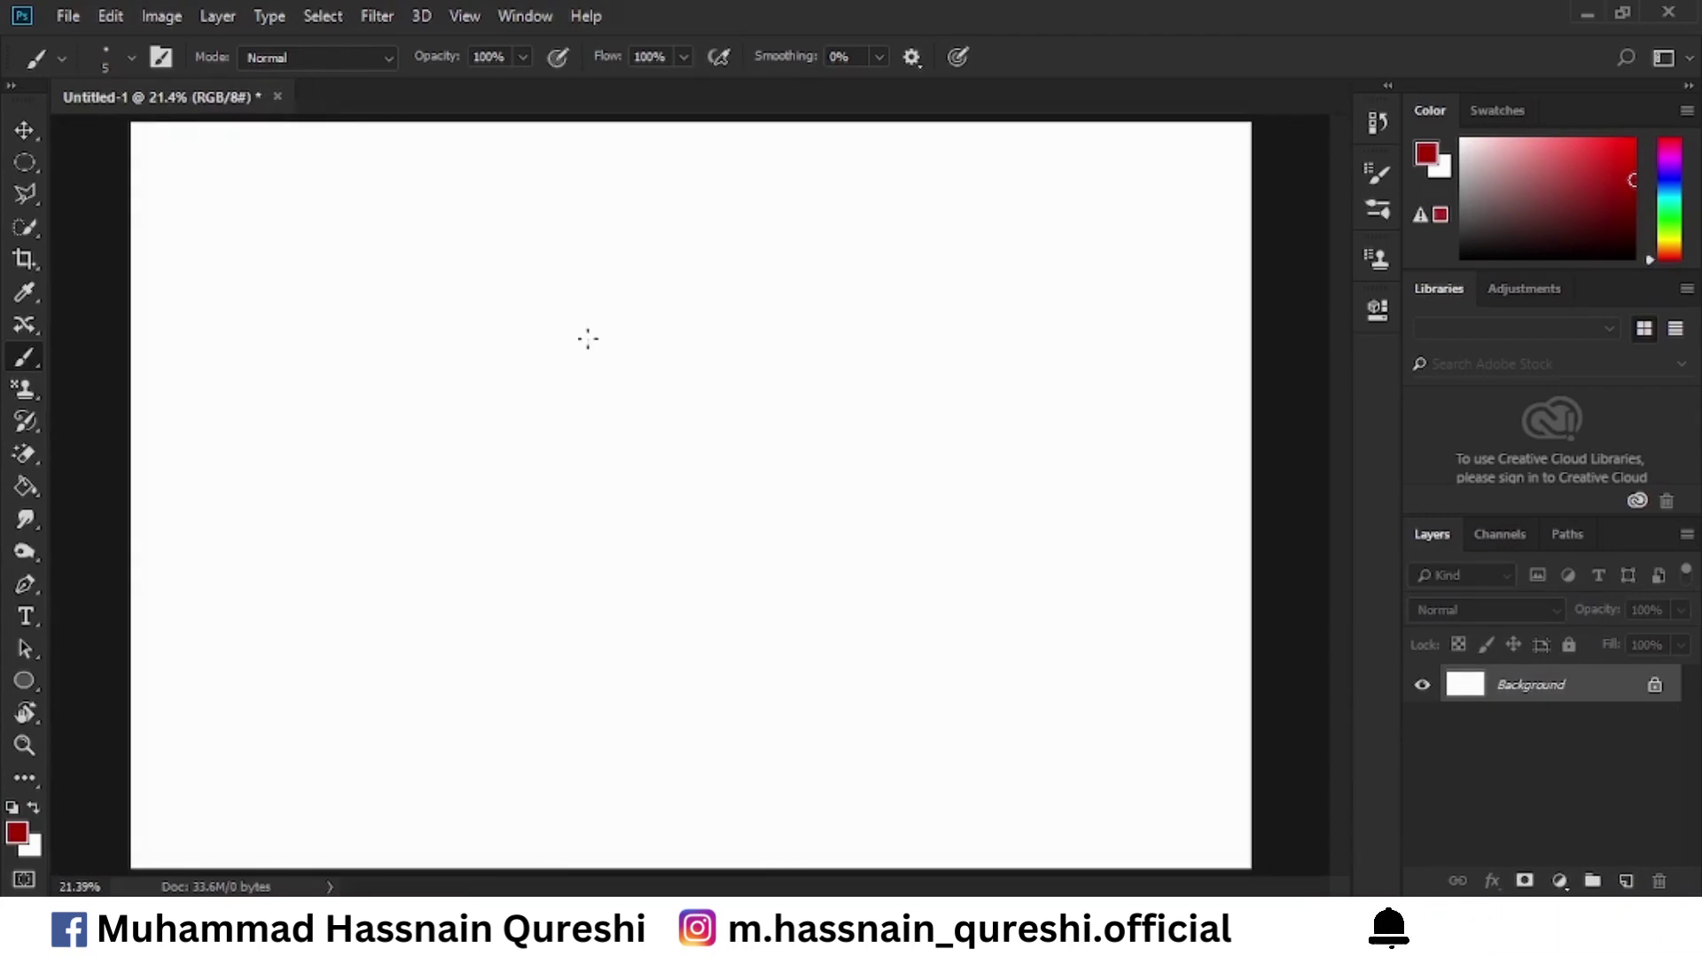
Open the red sunset-sky photo and select a small rectangular patch of dark clouds near its upper-left corner.
{"action": "left_click", "coordinate": [78, 18]}
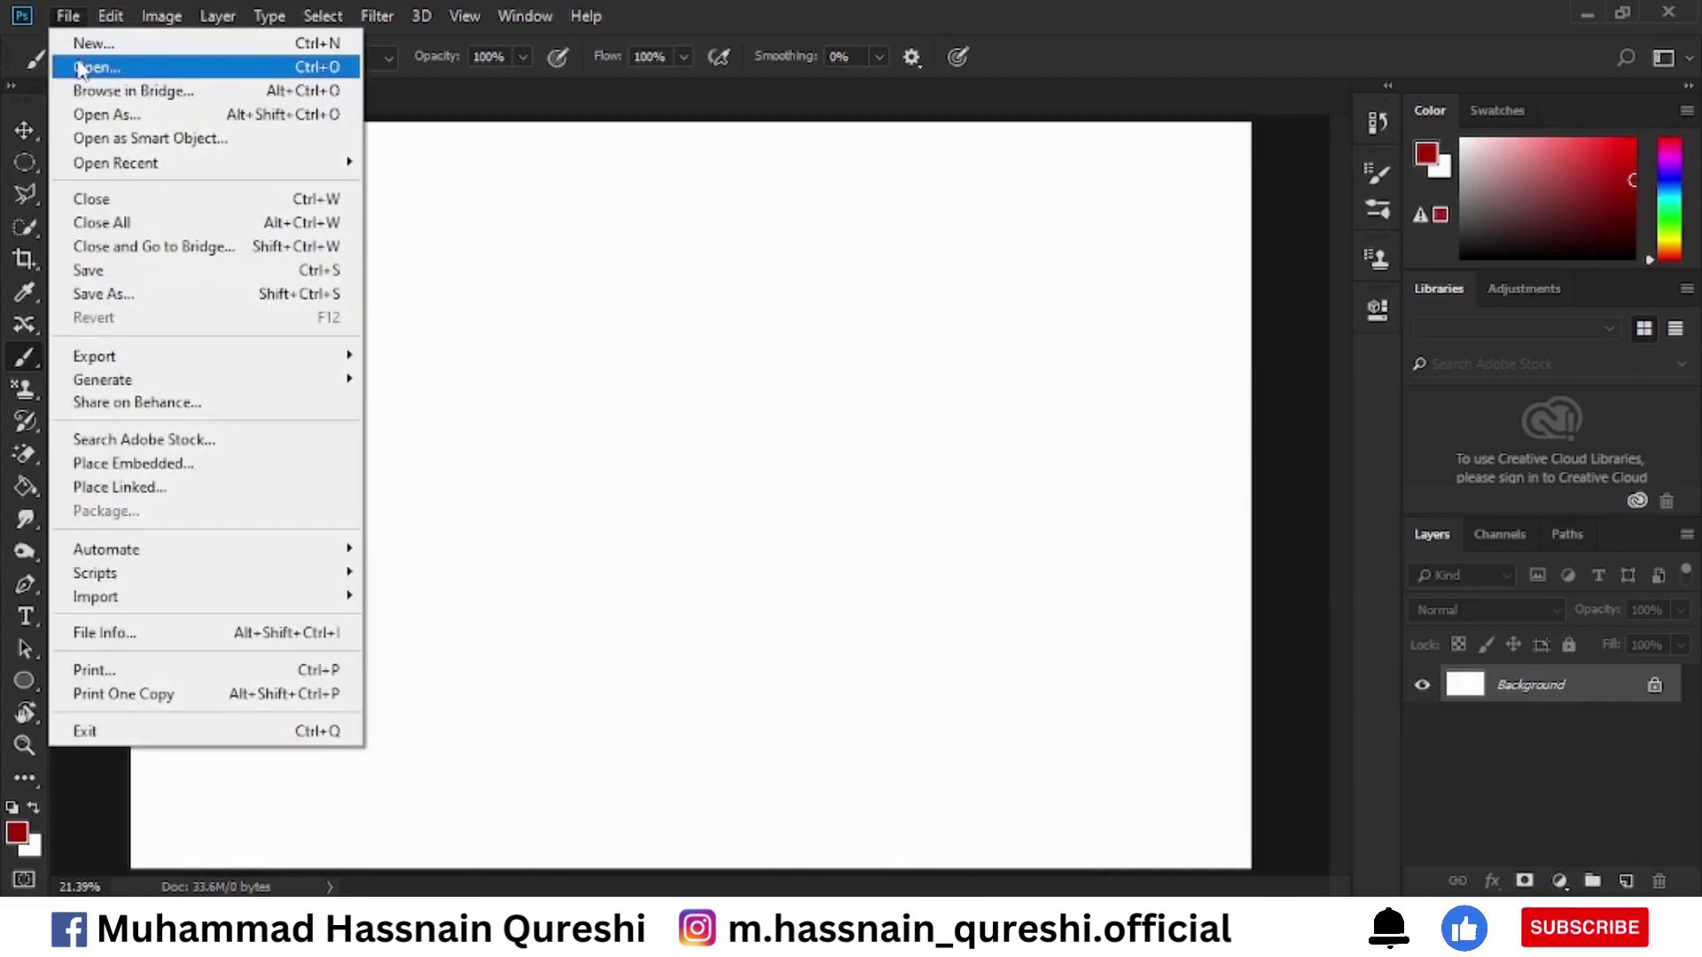
{"action": "left_click", "coordinate": [117, 67]}
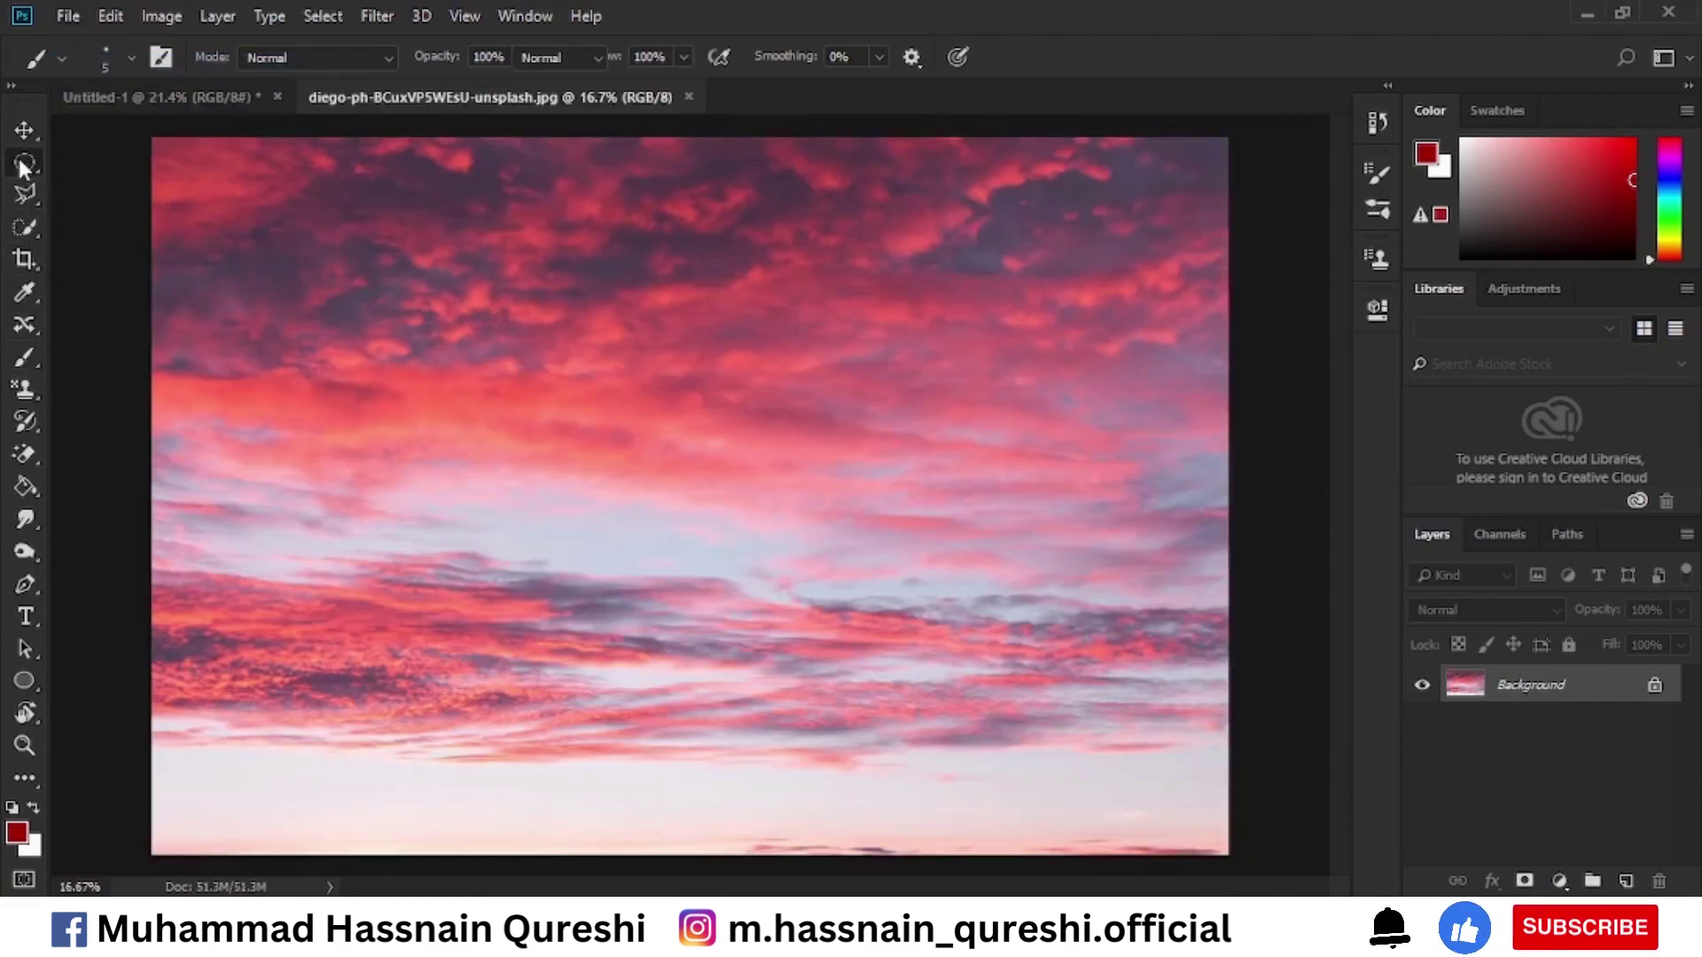
{"action": "left_click_drag", "start_coordinate": [24, 162], "coordinate": [94, 167]}
{"action": "left_click_drag", "start_coordinate": [255, 182], "coordinate": [370, 272]}
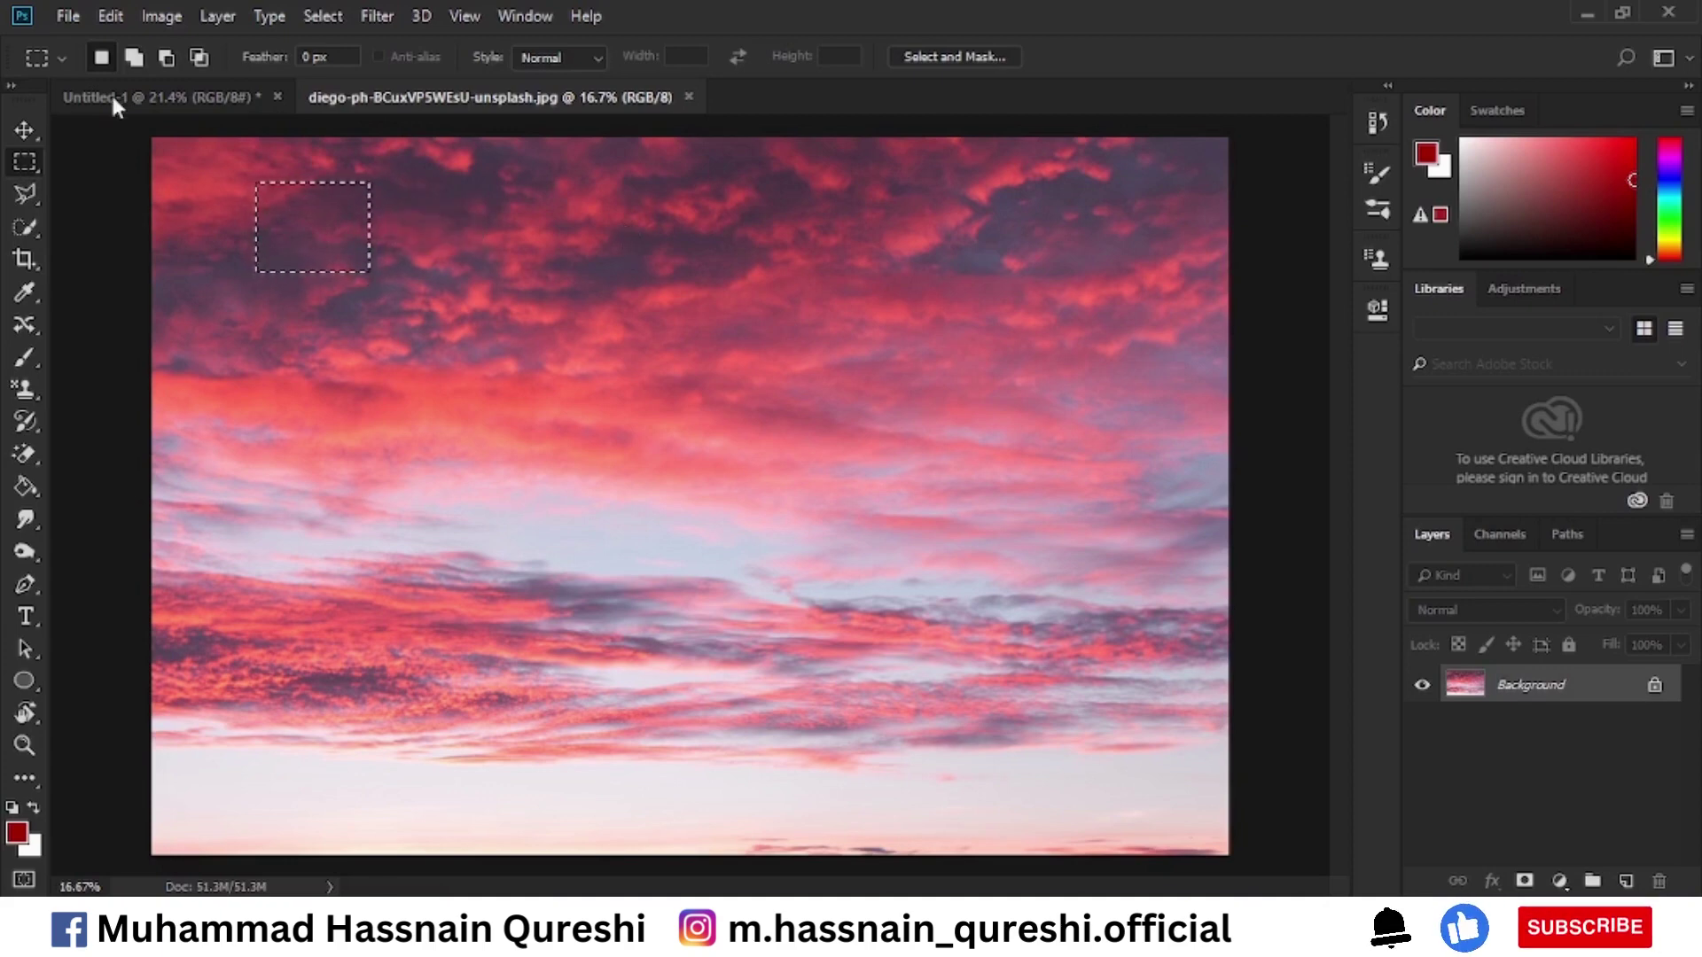
Define the selected dark cloud patch of the sky photo as a new pattern, keeping the suggested name.
{"action": "left_click", "coordinate": [111, 16]}
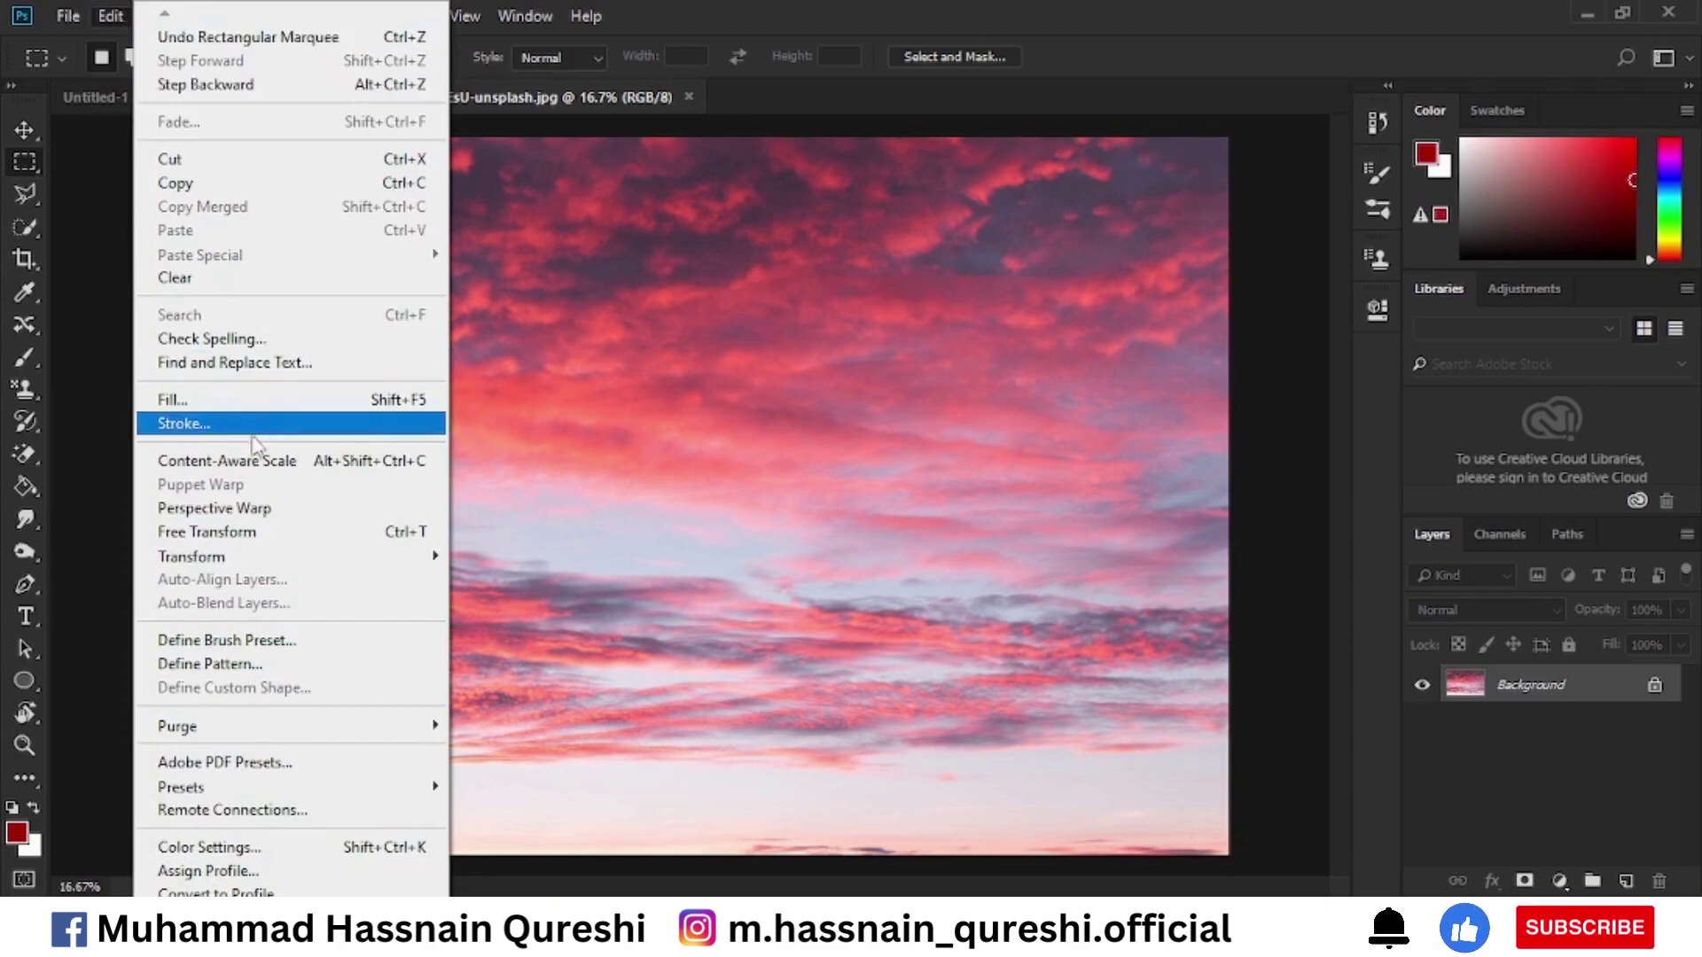
{"action": "left_click", "coordinate": [251, 667]}
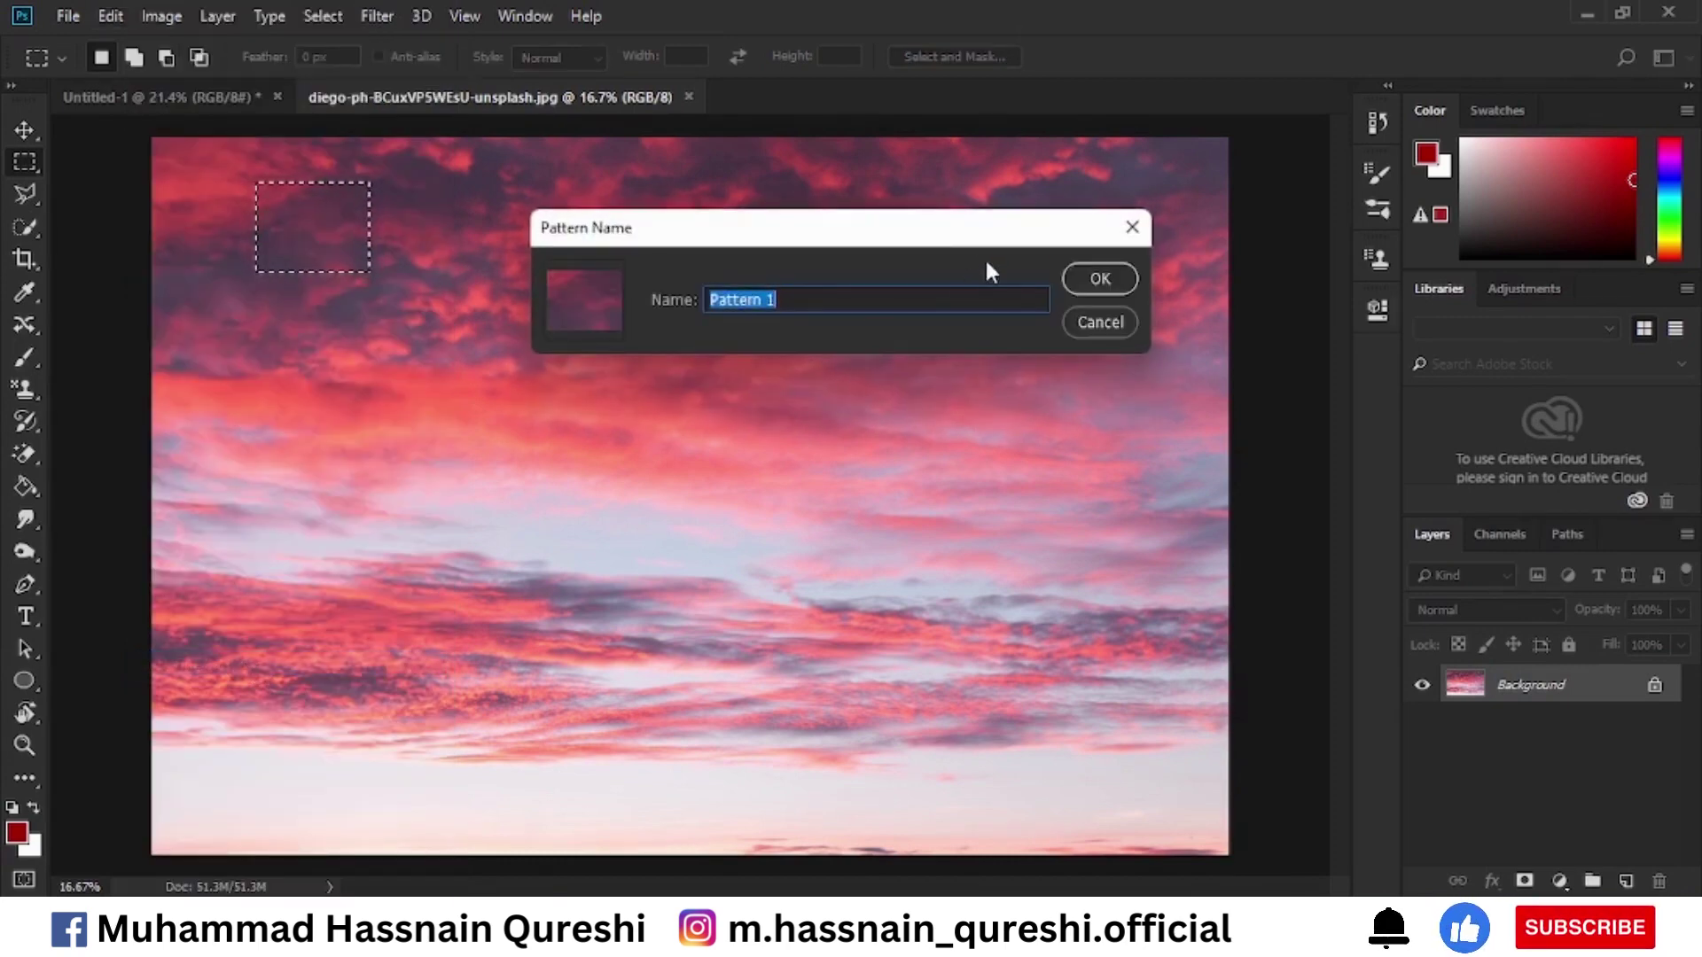
{"action": "left_click", "coordinate": [1096, 271]}
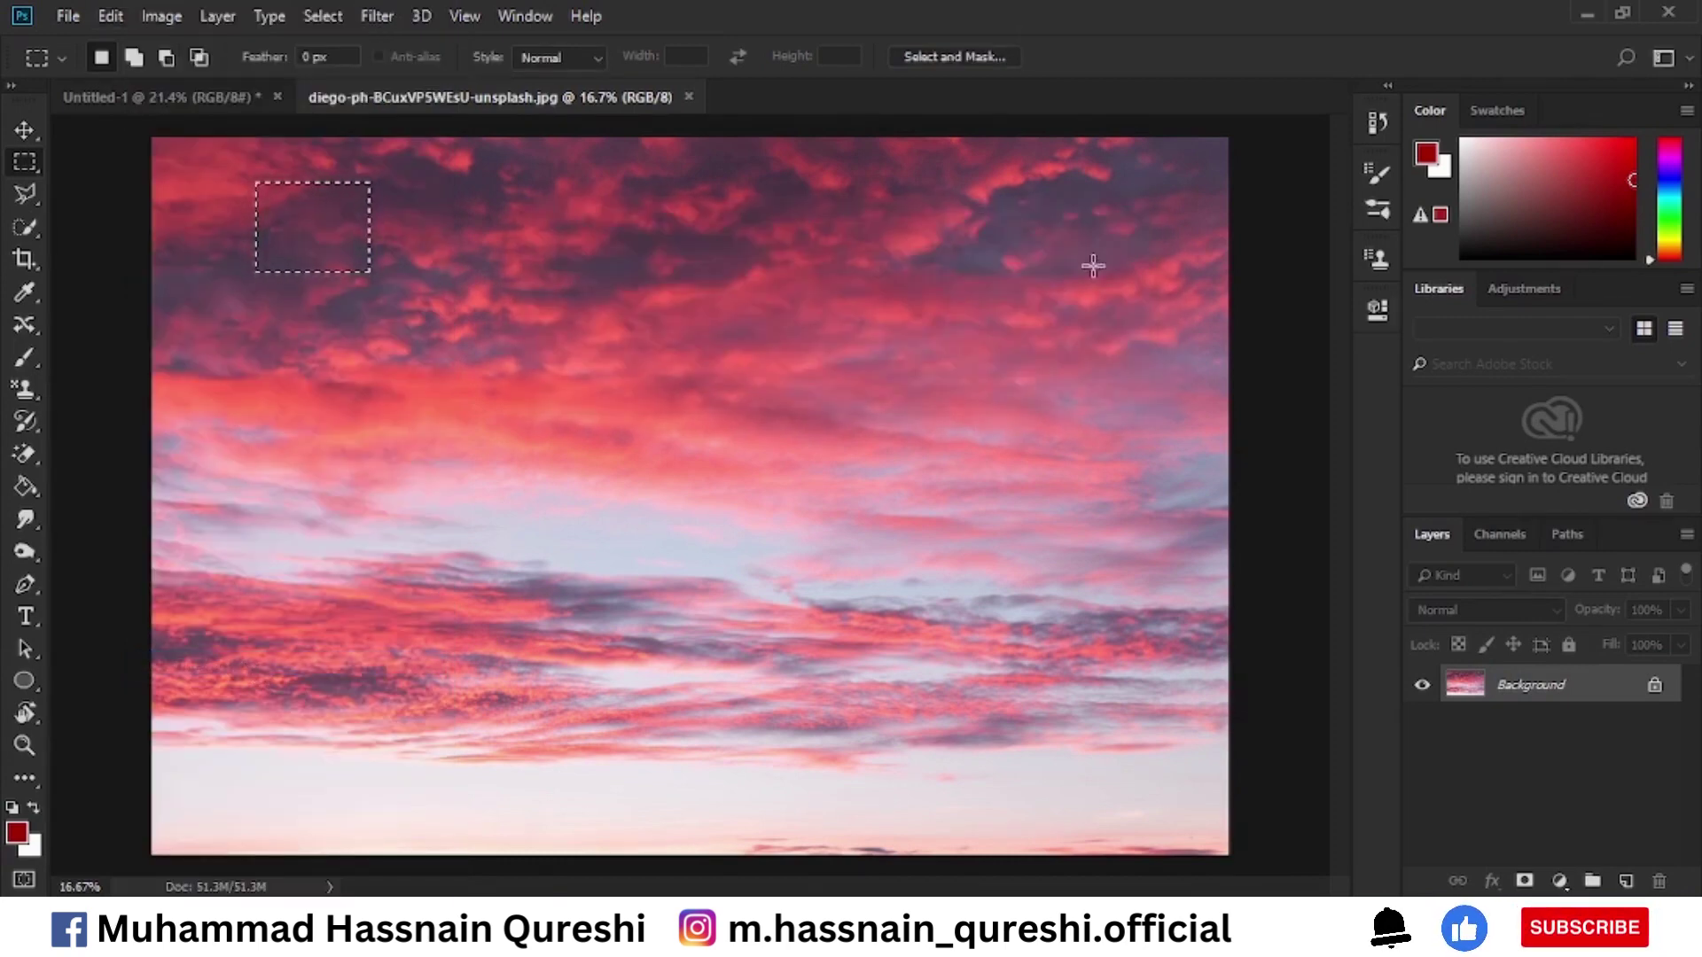
Try filling the blank Untitled-1 canvas with the new red sky pattern, and undo the fill.
{"action": "left_click", "coordinate": [182, 101]}
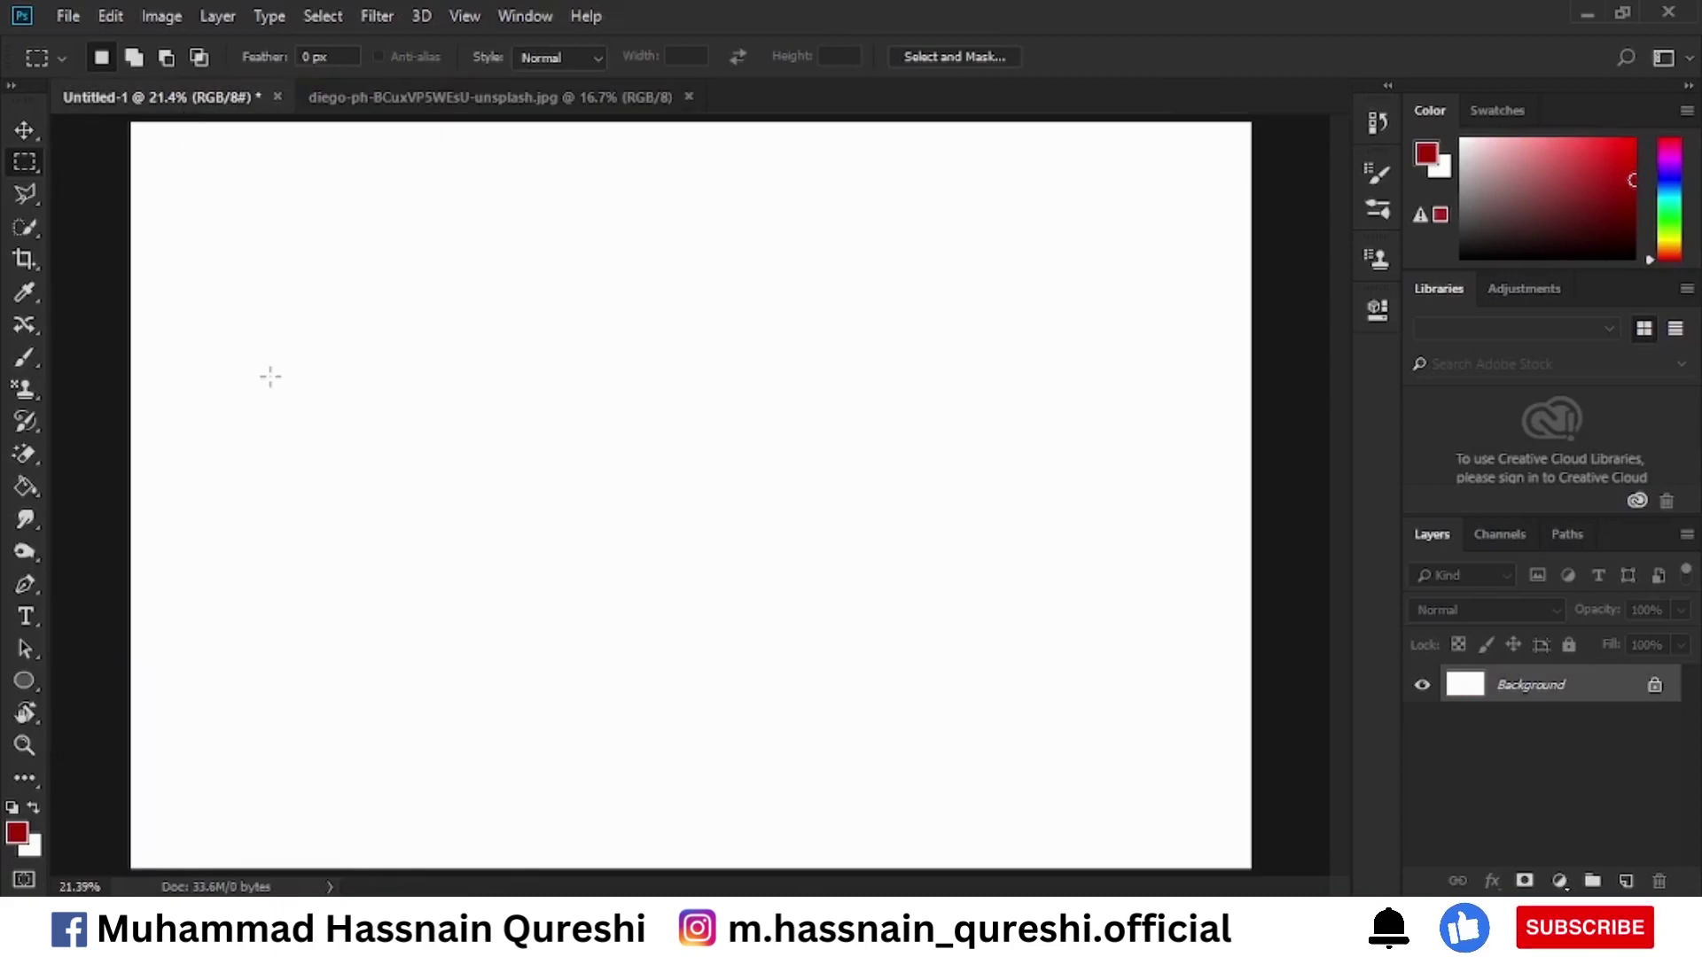
{"action": "key", "text": "shift+F5"}
{"action": "left_click", "coordinate": [970, 134]}
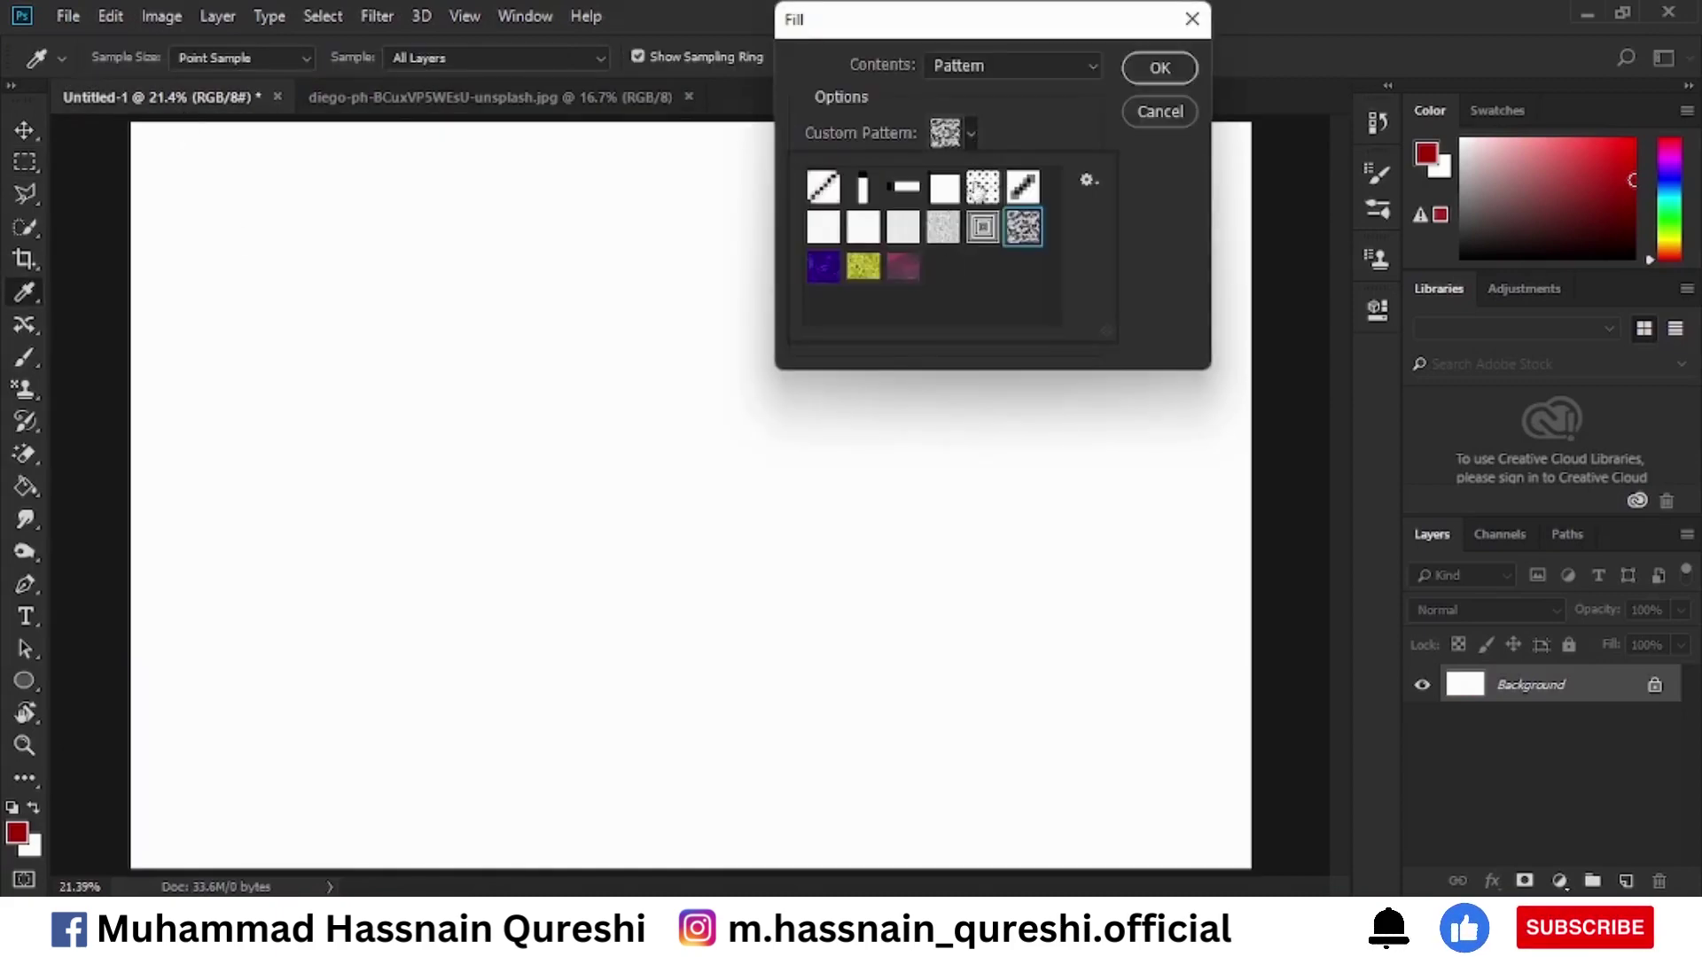
{"action": "left_click", "coordinate": [902, 268]}
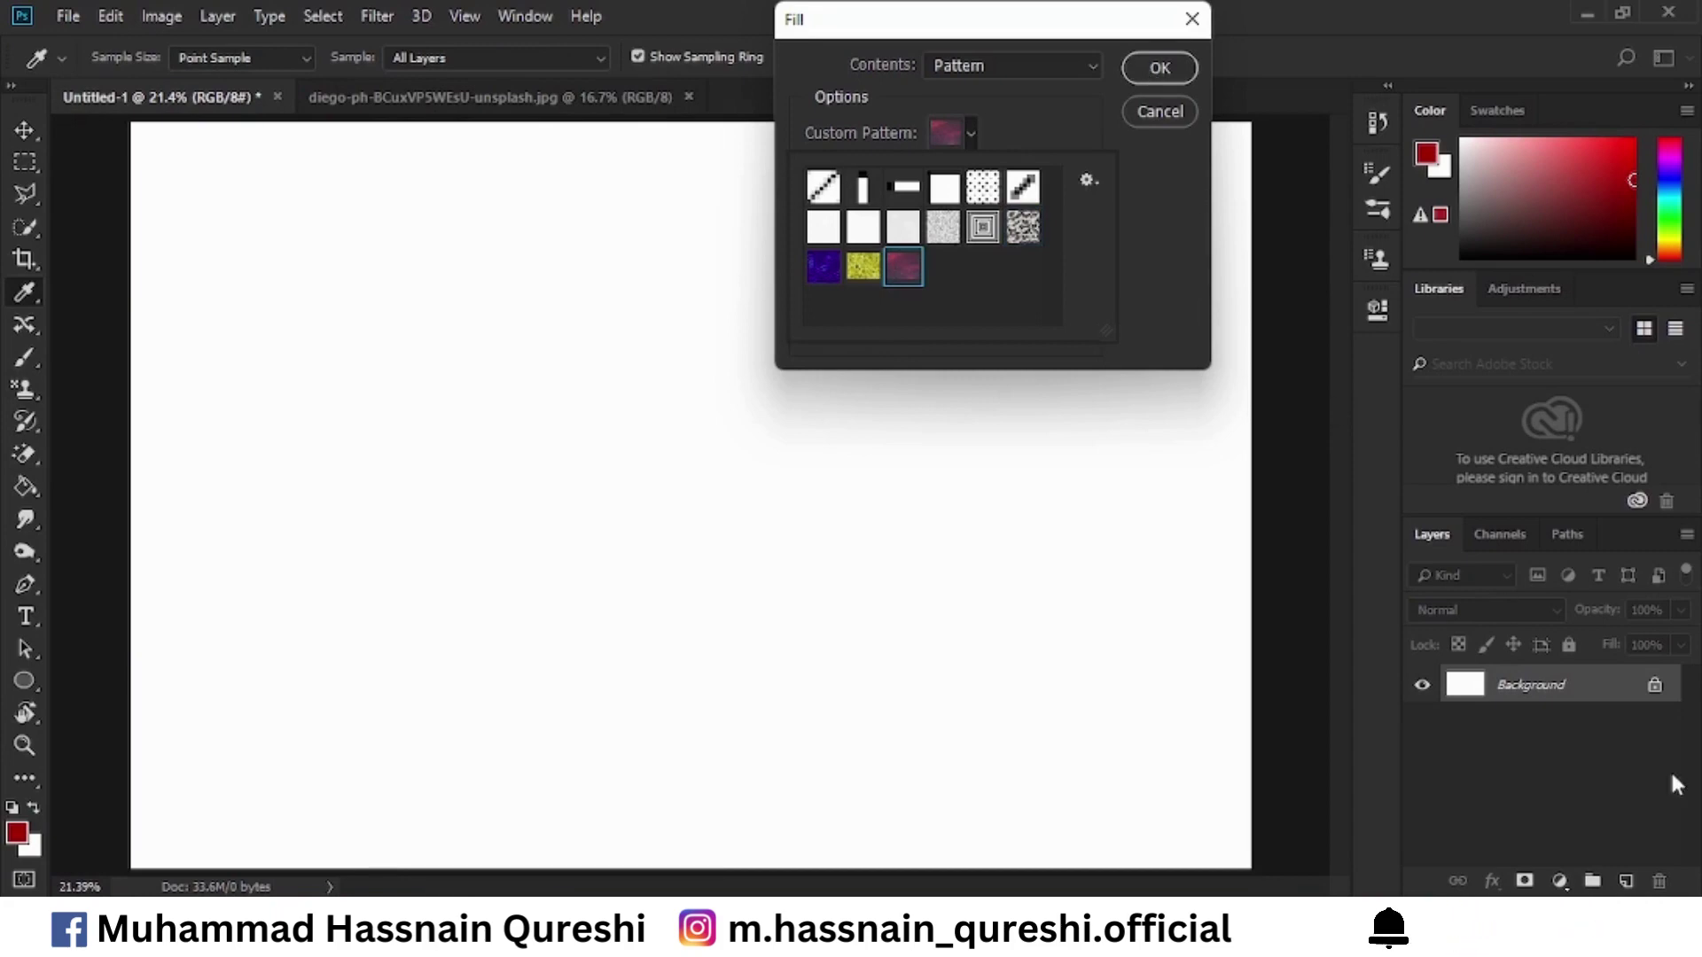
{"action": "left_click", "coordinate": [1159, 68]}
{"action": "key", "text": "m"}
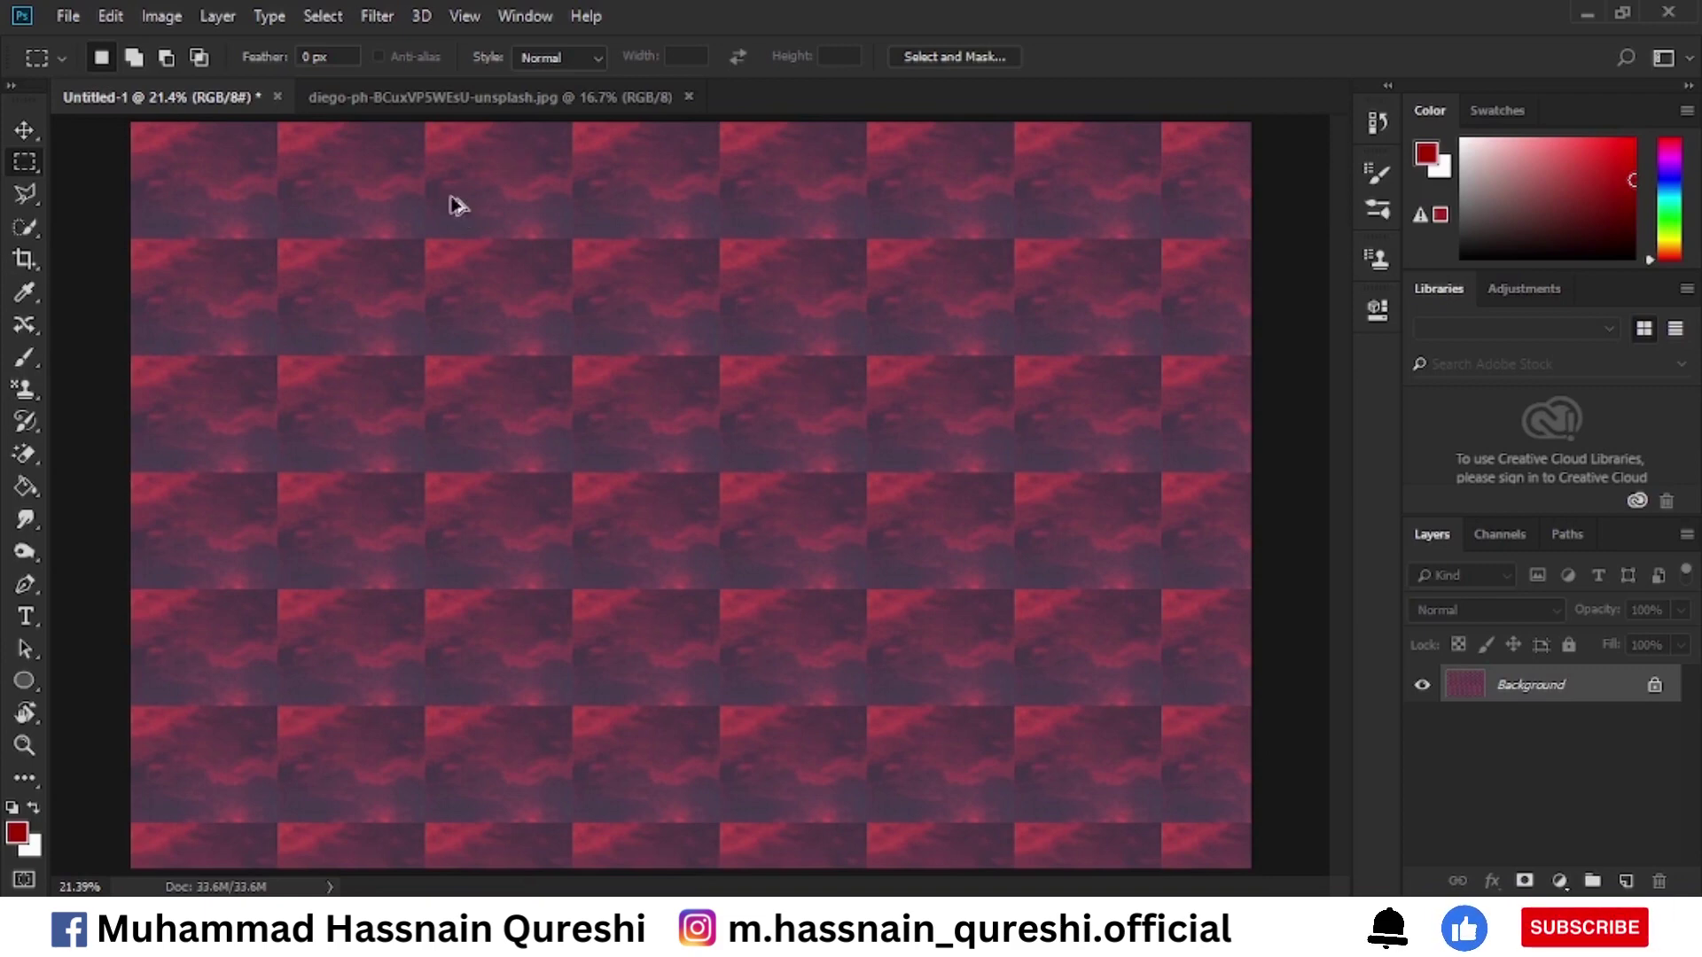
{"action": "key", "text": "ctrl+z"}
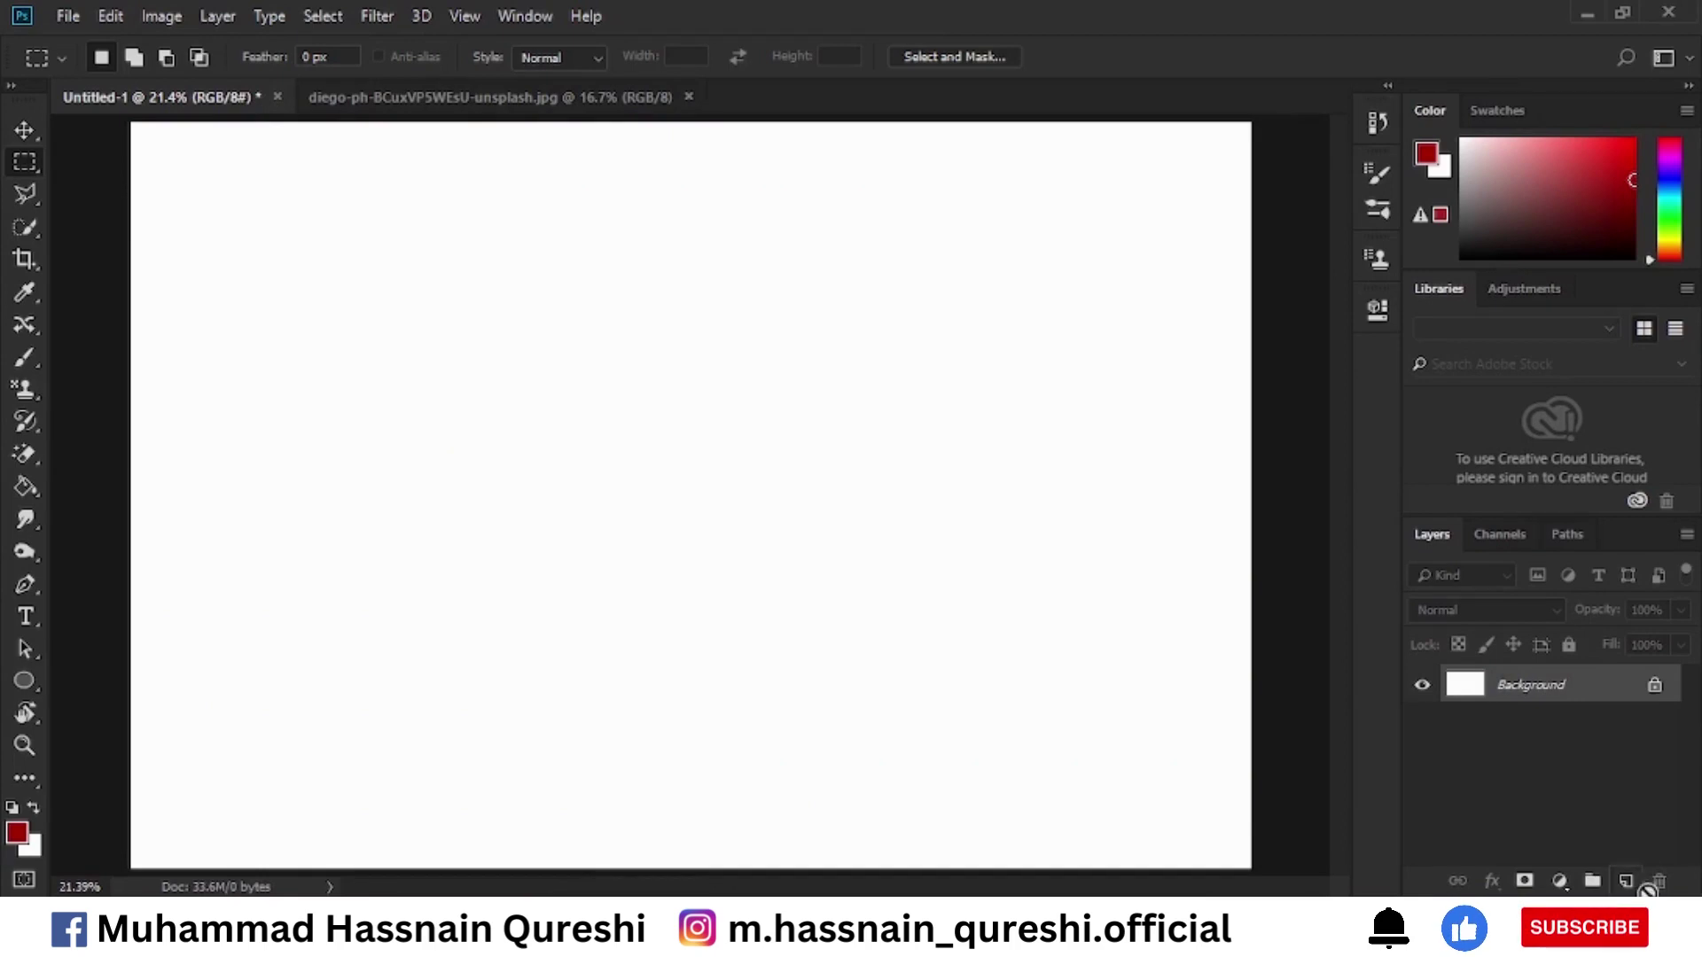
Add a new empty layer to Untitled-1 and activate the Custom Shape tool.
{"action": "left_click", "coordinate": [1626, 882]}
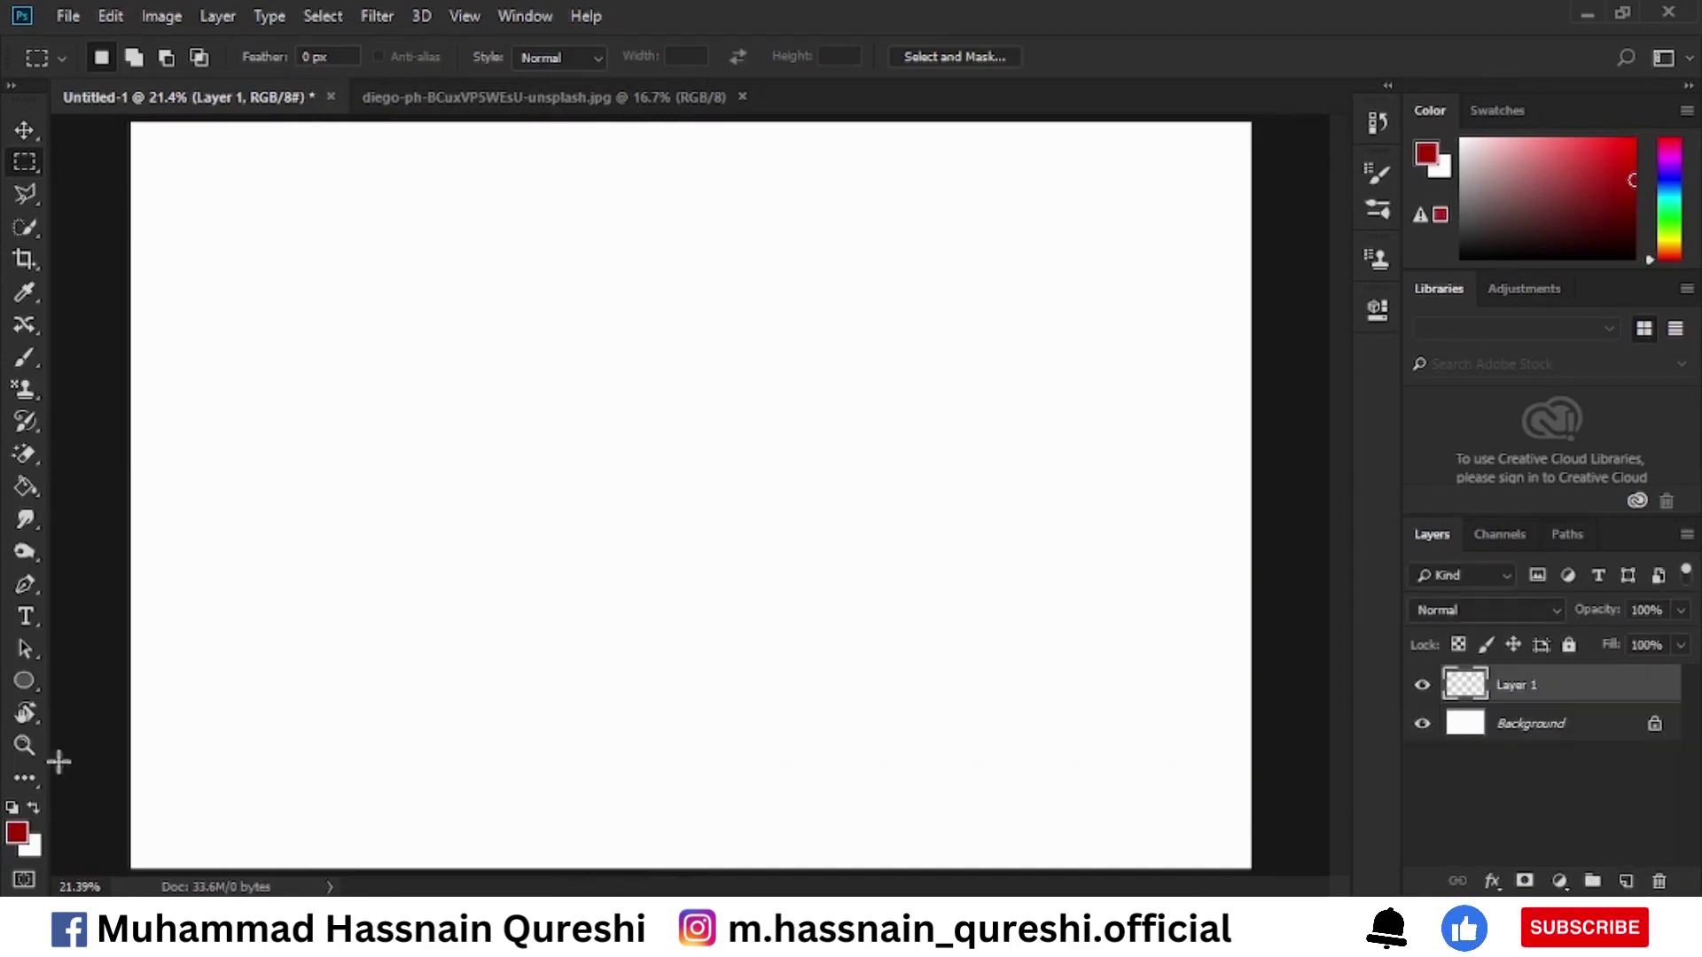
{"action": "left_click_drag", "start_coordinate": [32, 672], "coordinate": [135, 798]}
{"action": "left_click", "coordinate": [96, 12]}
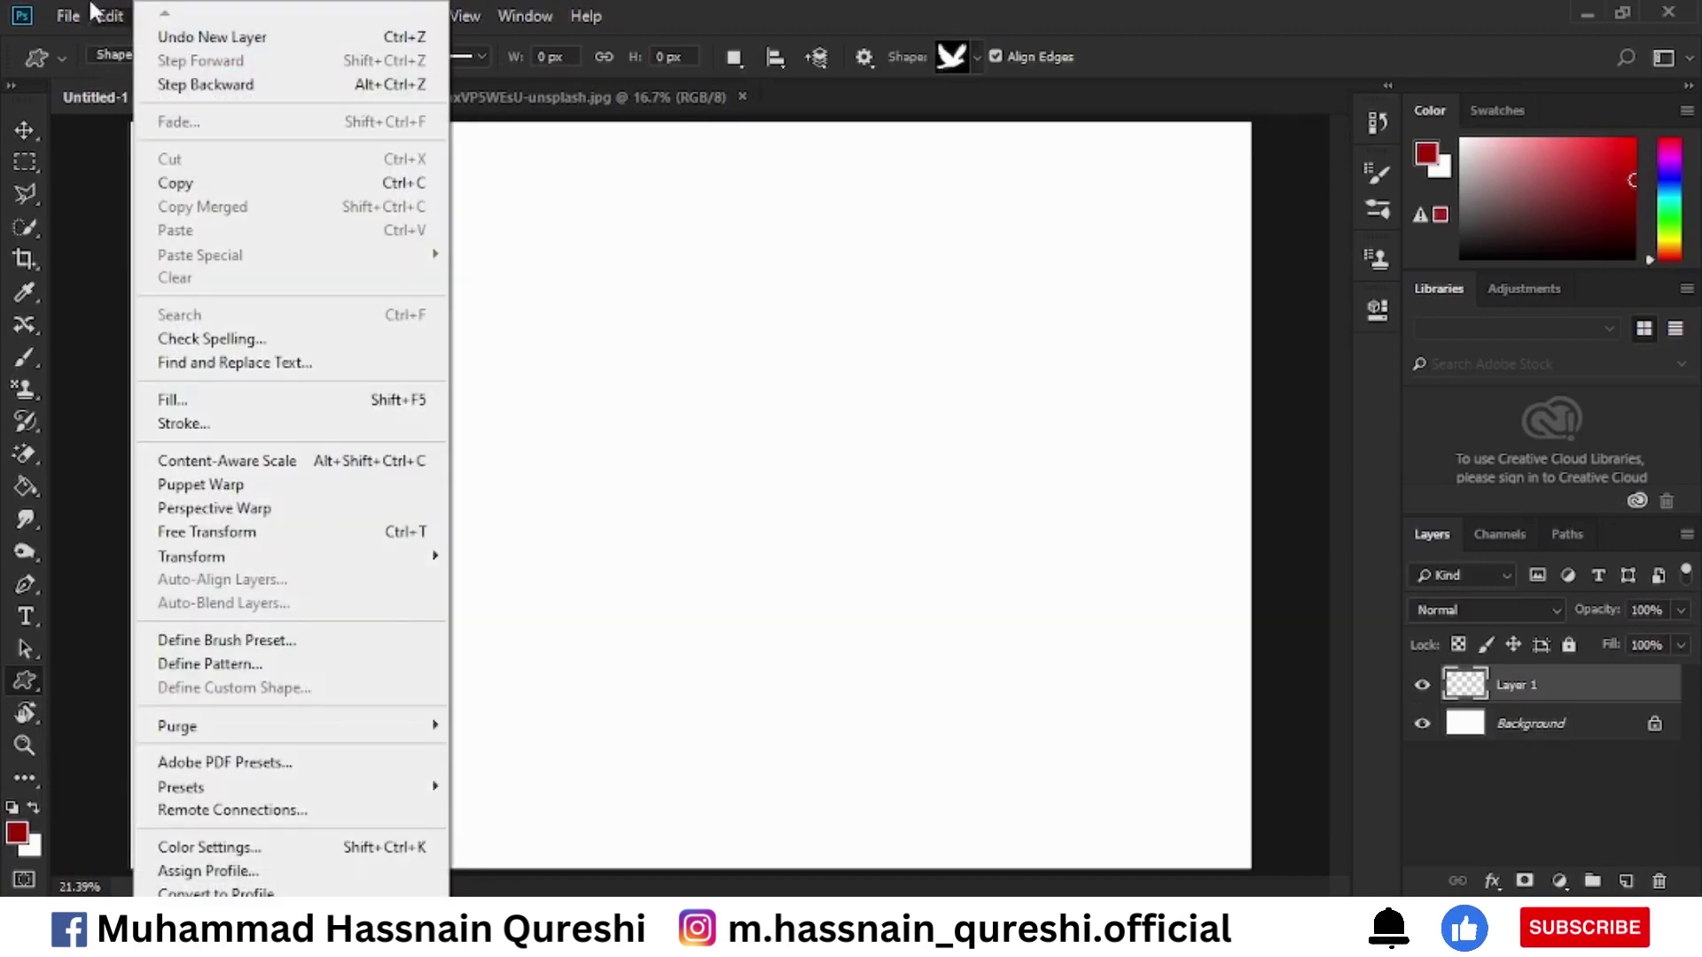
{"action": "left_click", "coordinate": [93, 14]}
Start a new document with pixels as the unit, and set both its width and height to 10.
{"action": "left_click", "coordinate": [58, 13]}
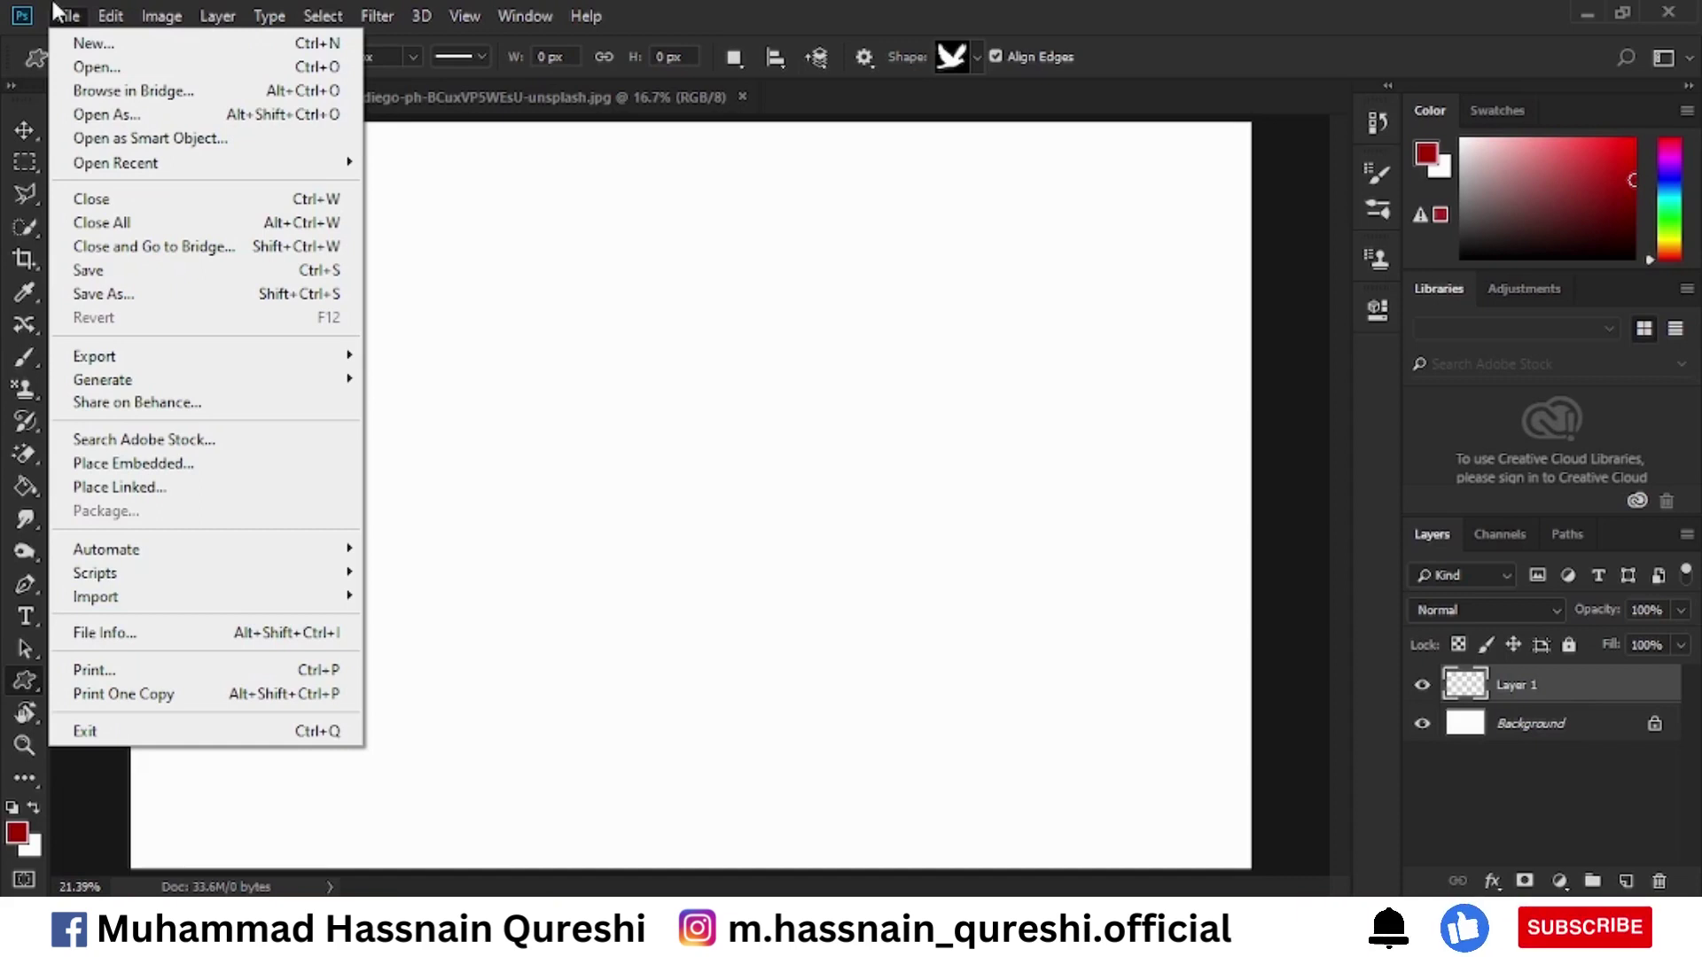
{"action": "left_click", "coordinate": [82, 41]}
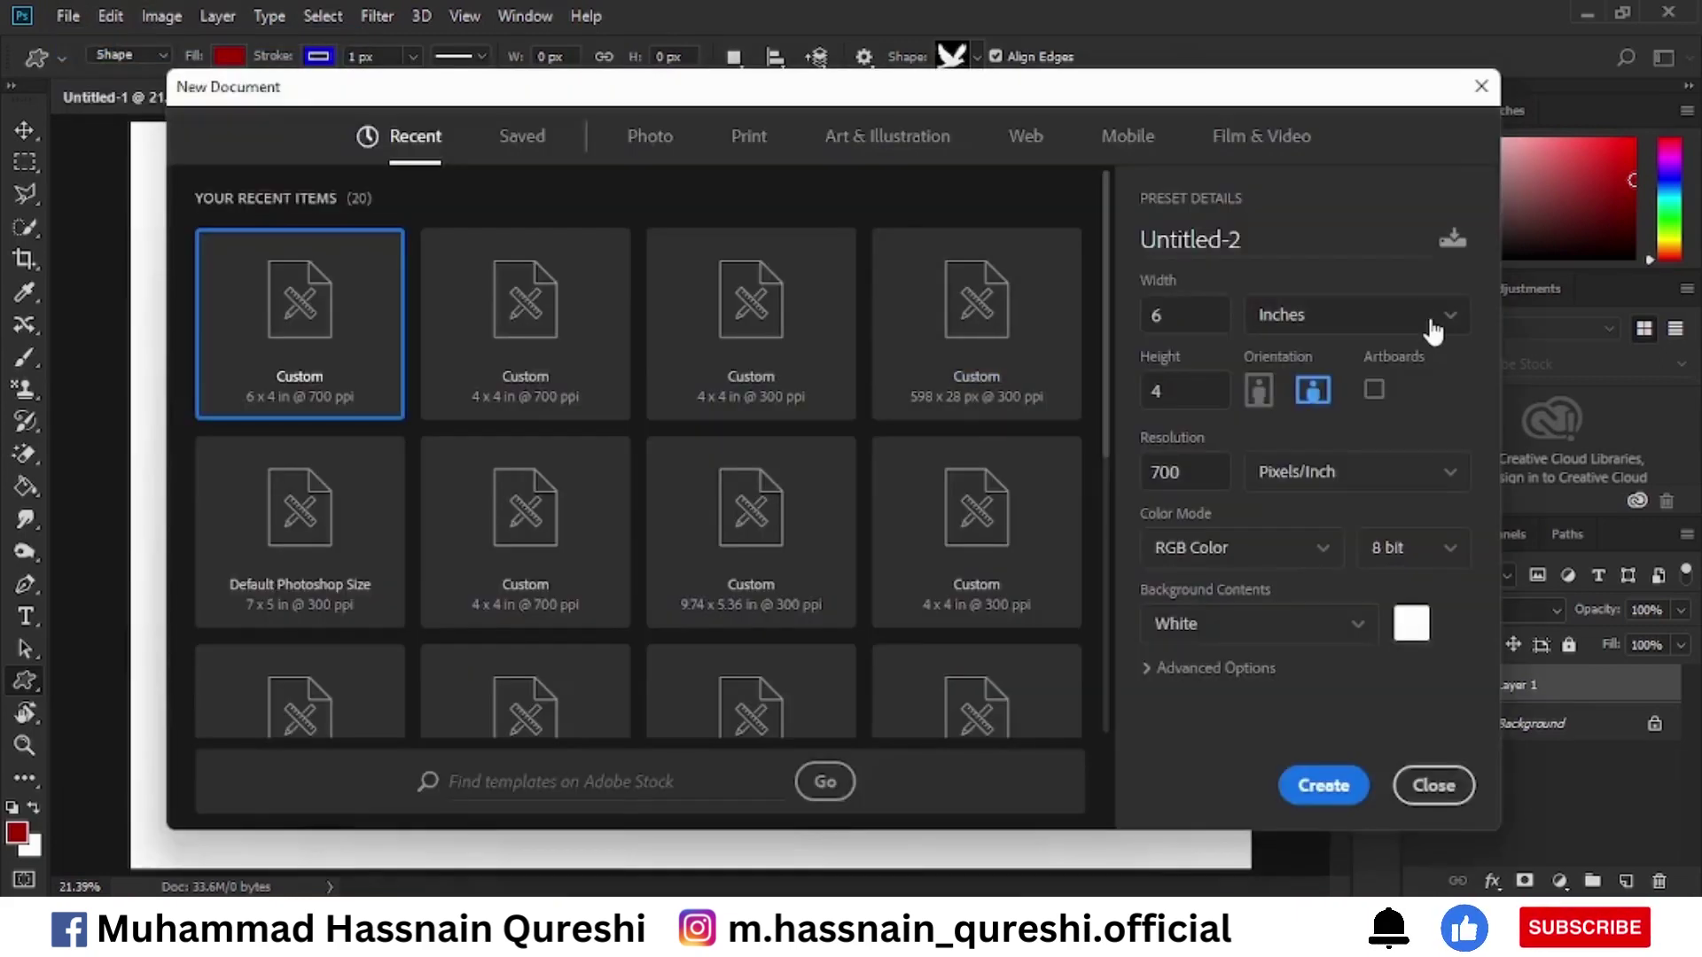
{"action": "left_click", "coordinate": [1427, 326]}
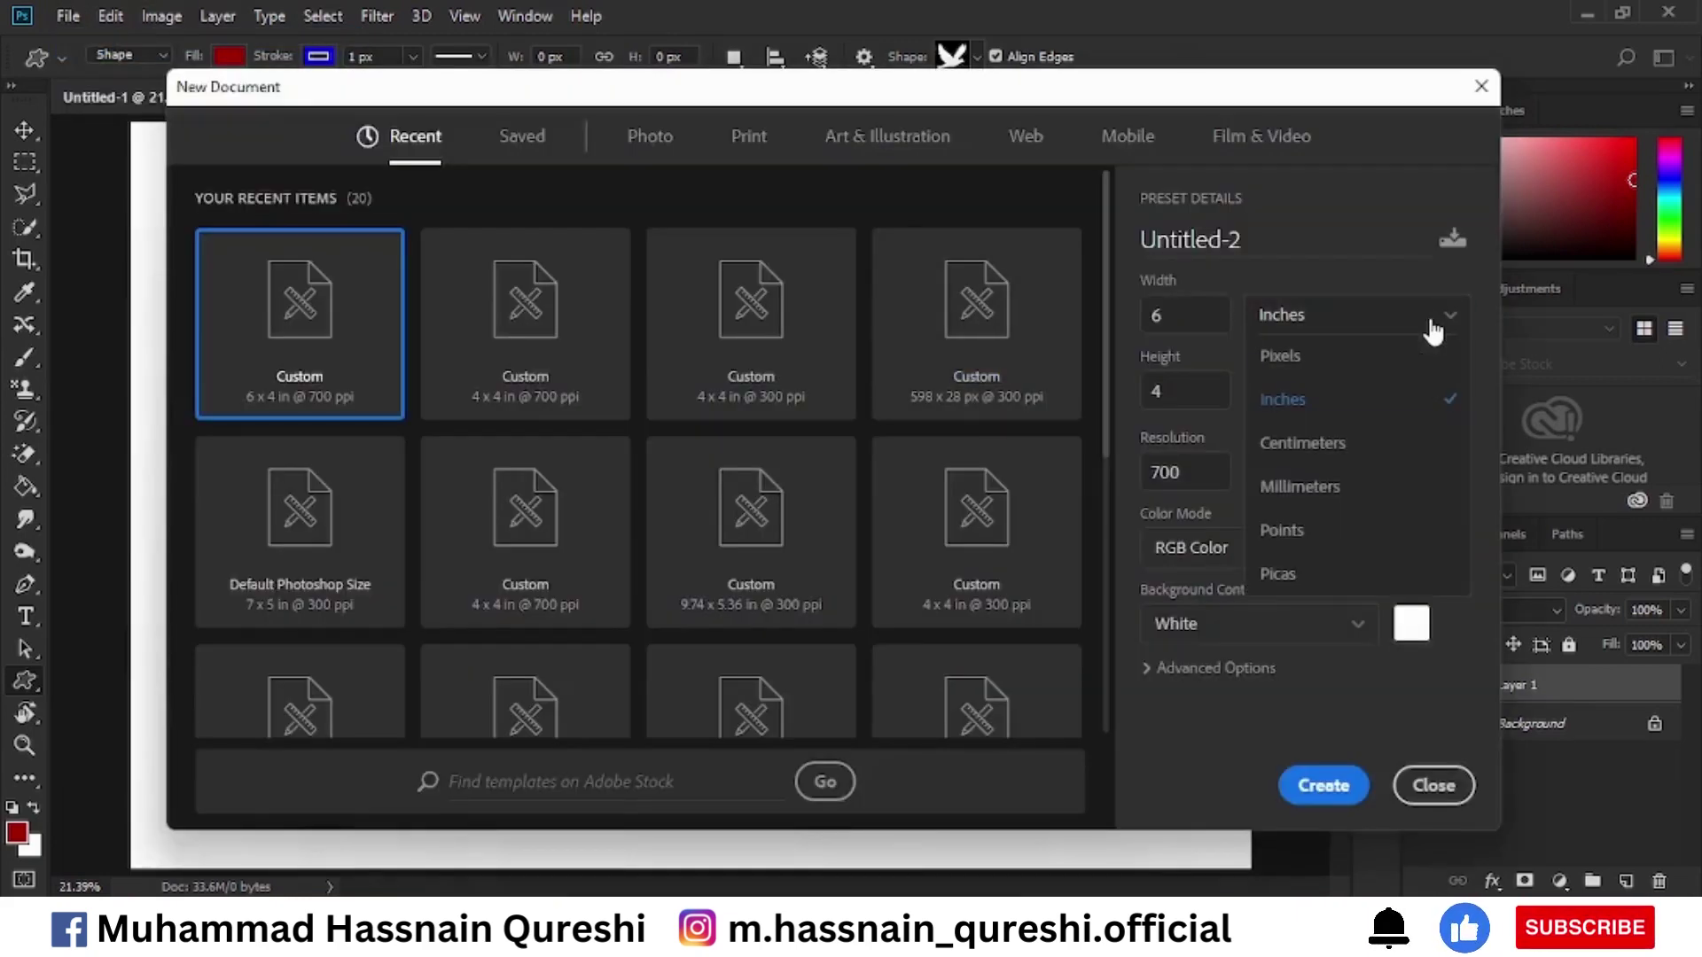
{"action": "left_click", "coordinate": [1379, 357]}
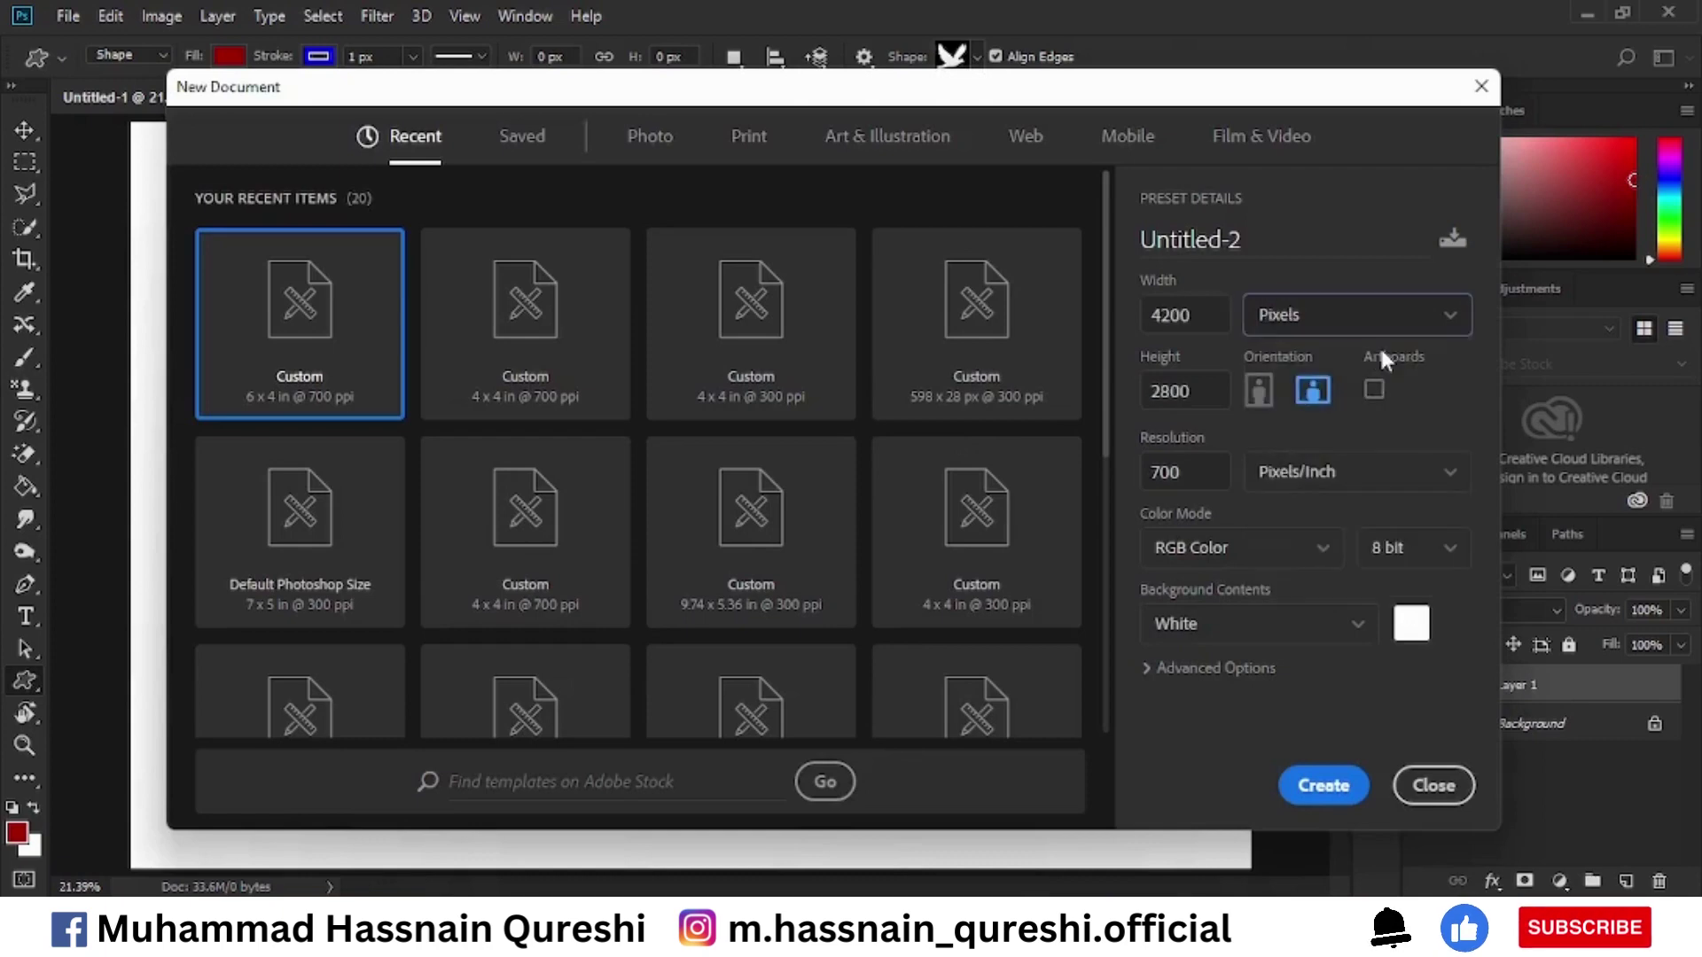
{"action": "left_click", "coordinate": [1224, 313]}
{"action": "double_click", "coordinate": [1224, 313]}
{"action": "key", "text": "BackSpace"}
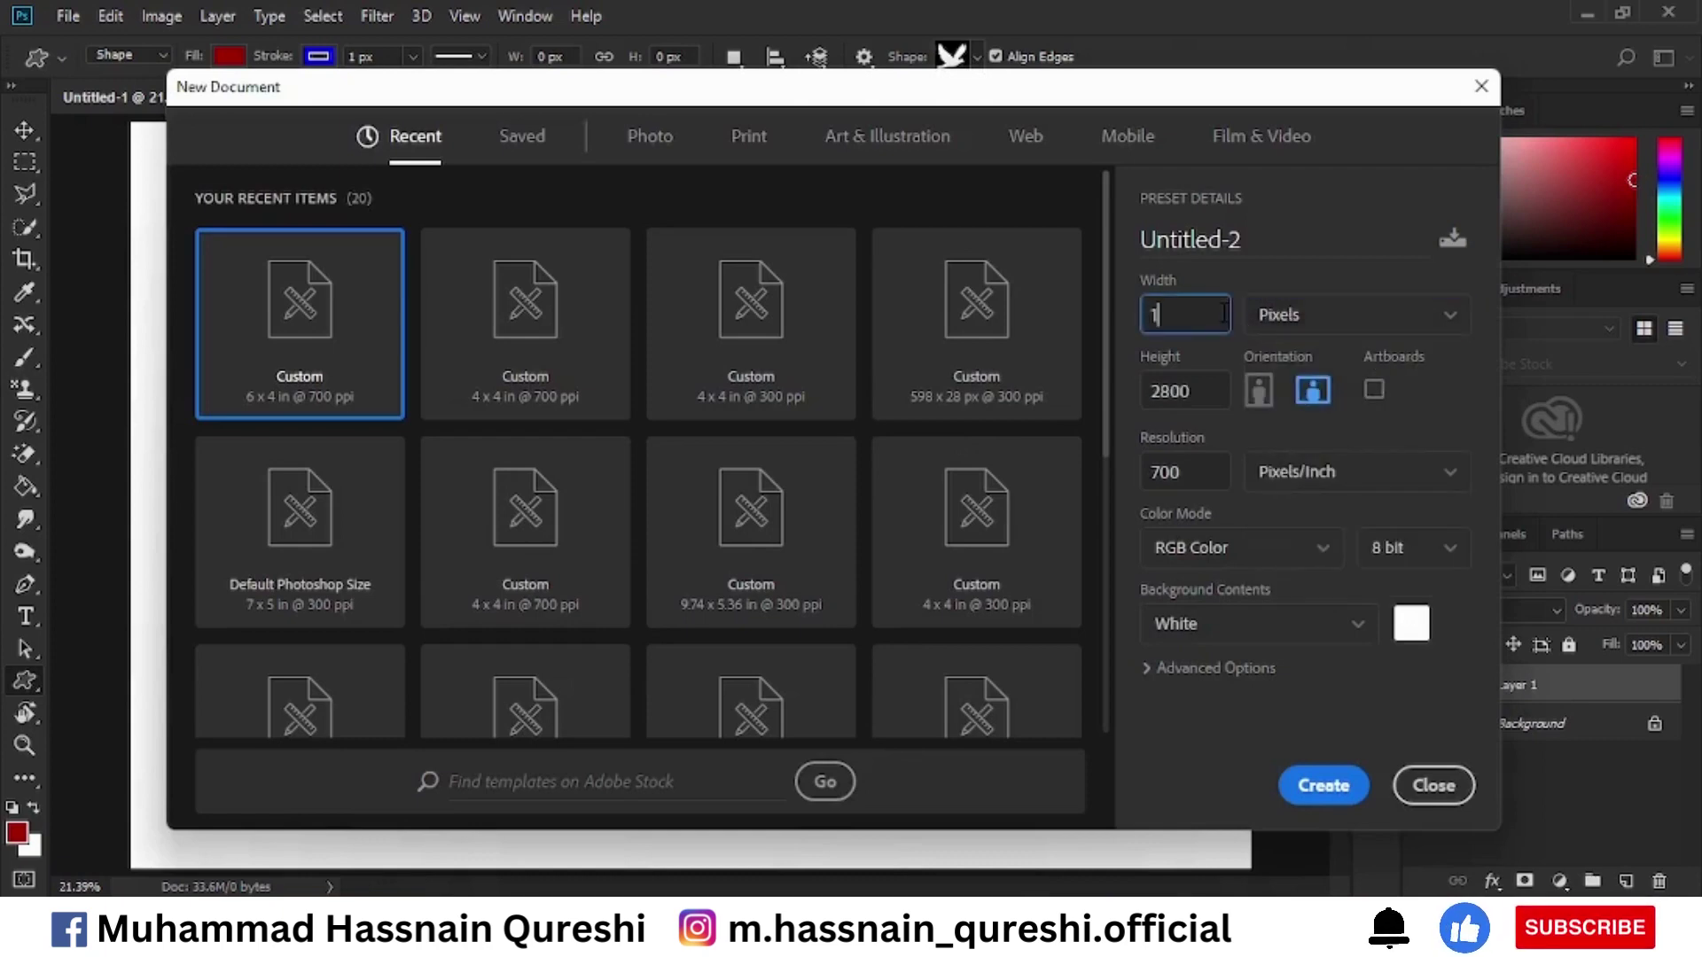
{"action": "left_click", "coordinate": [1208, 393]}
{"action": "double_click", "coordinate": [1208, 393]}
{"action": "key", "text": "BackSpace"}
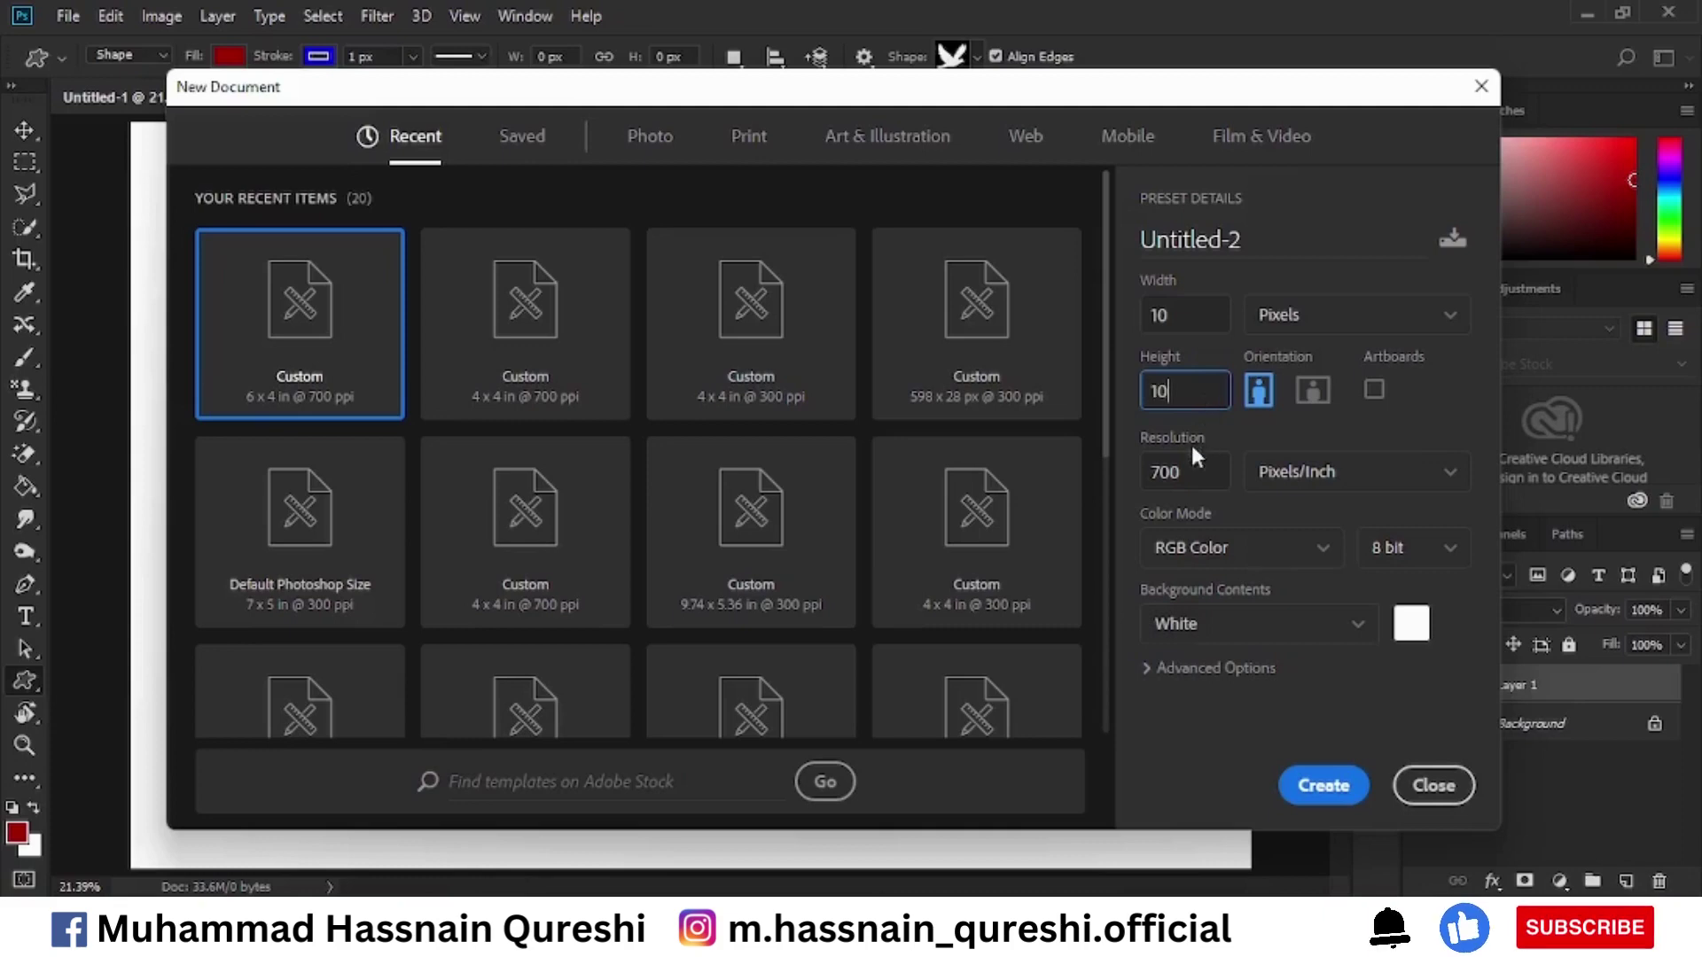
{"action": "type", "text": "10"}
Set the new document's resolution to 72 pixels/inch, create it and fit its tiny canvas in view.
{"action": "double_click", "coordinate": [1188, 483]}
{"action": "key", "text": "BackSpace"}
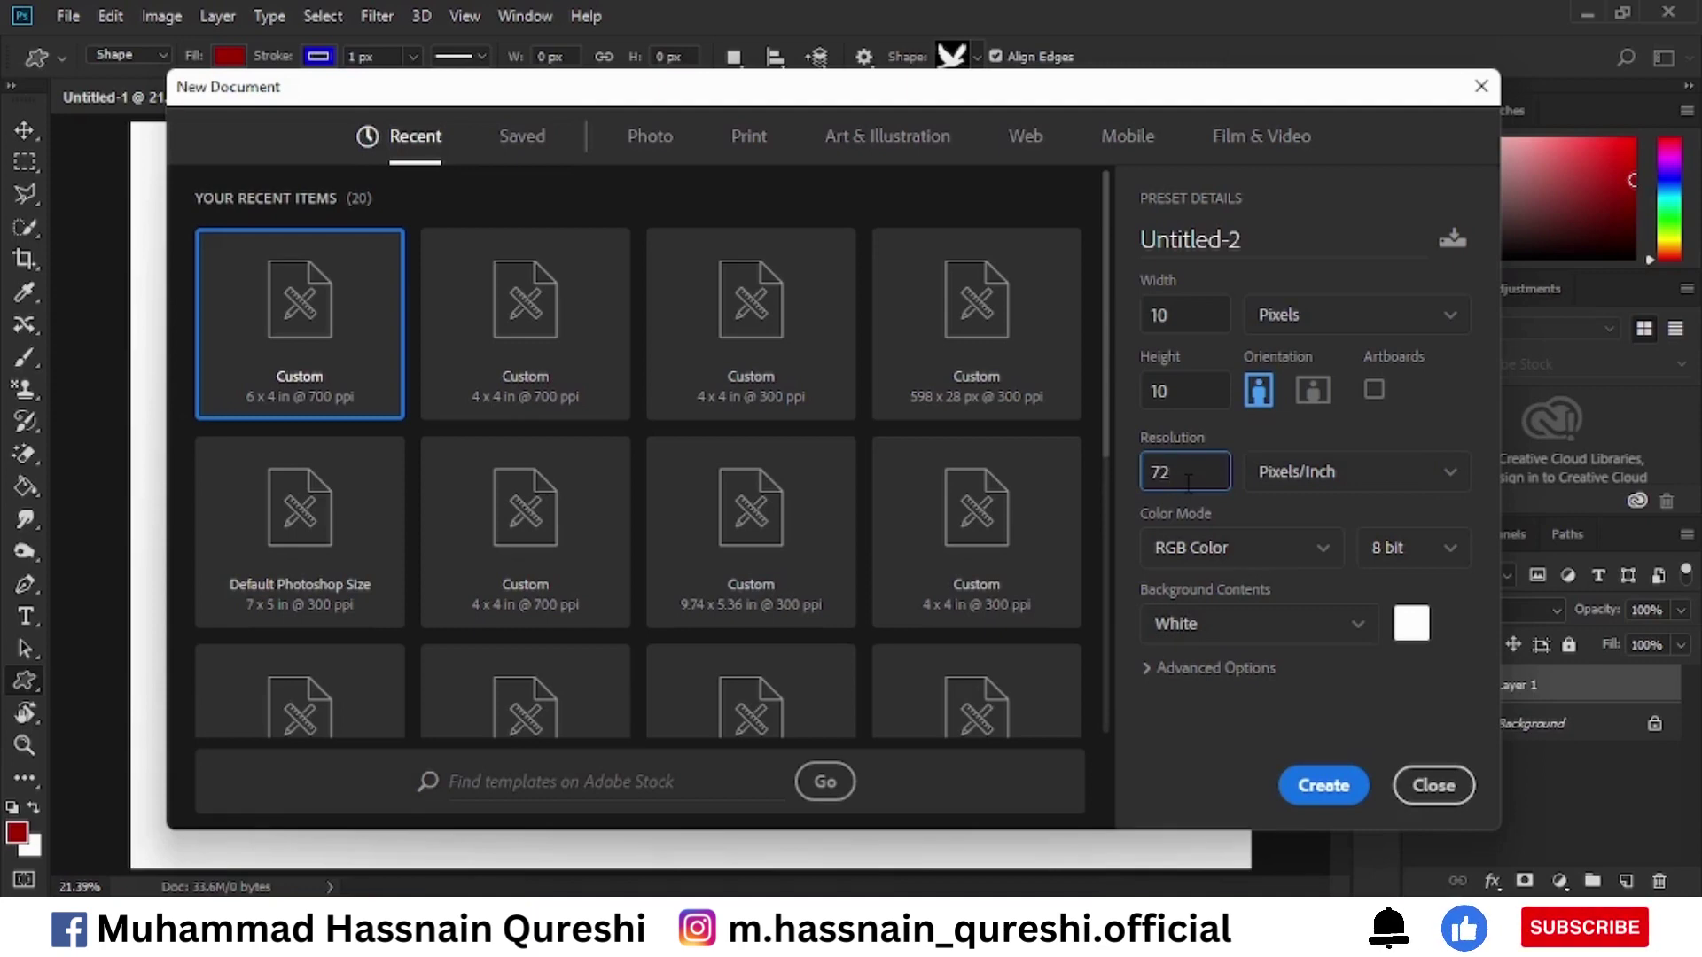
{"action": "left_click", "coordinate": [1302, 781]}
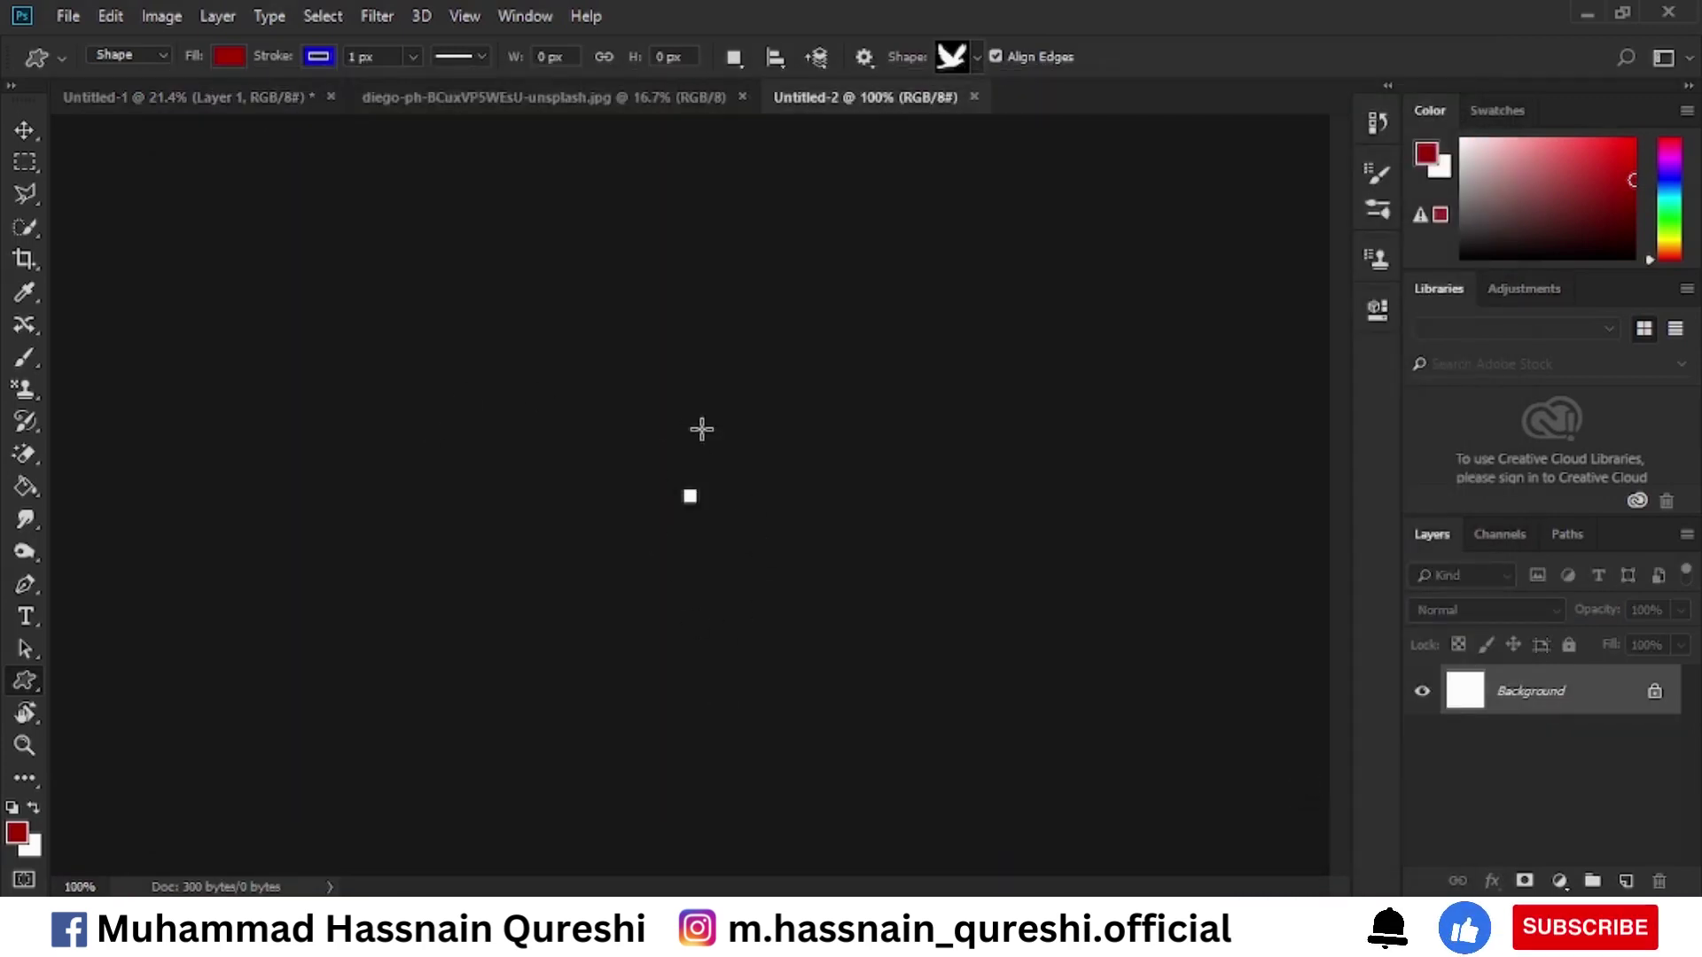
{"action": "key", "text": "ctrl+0"}
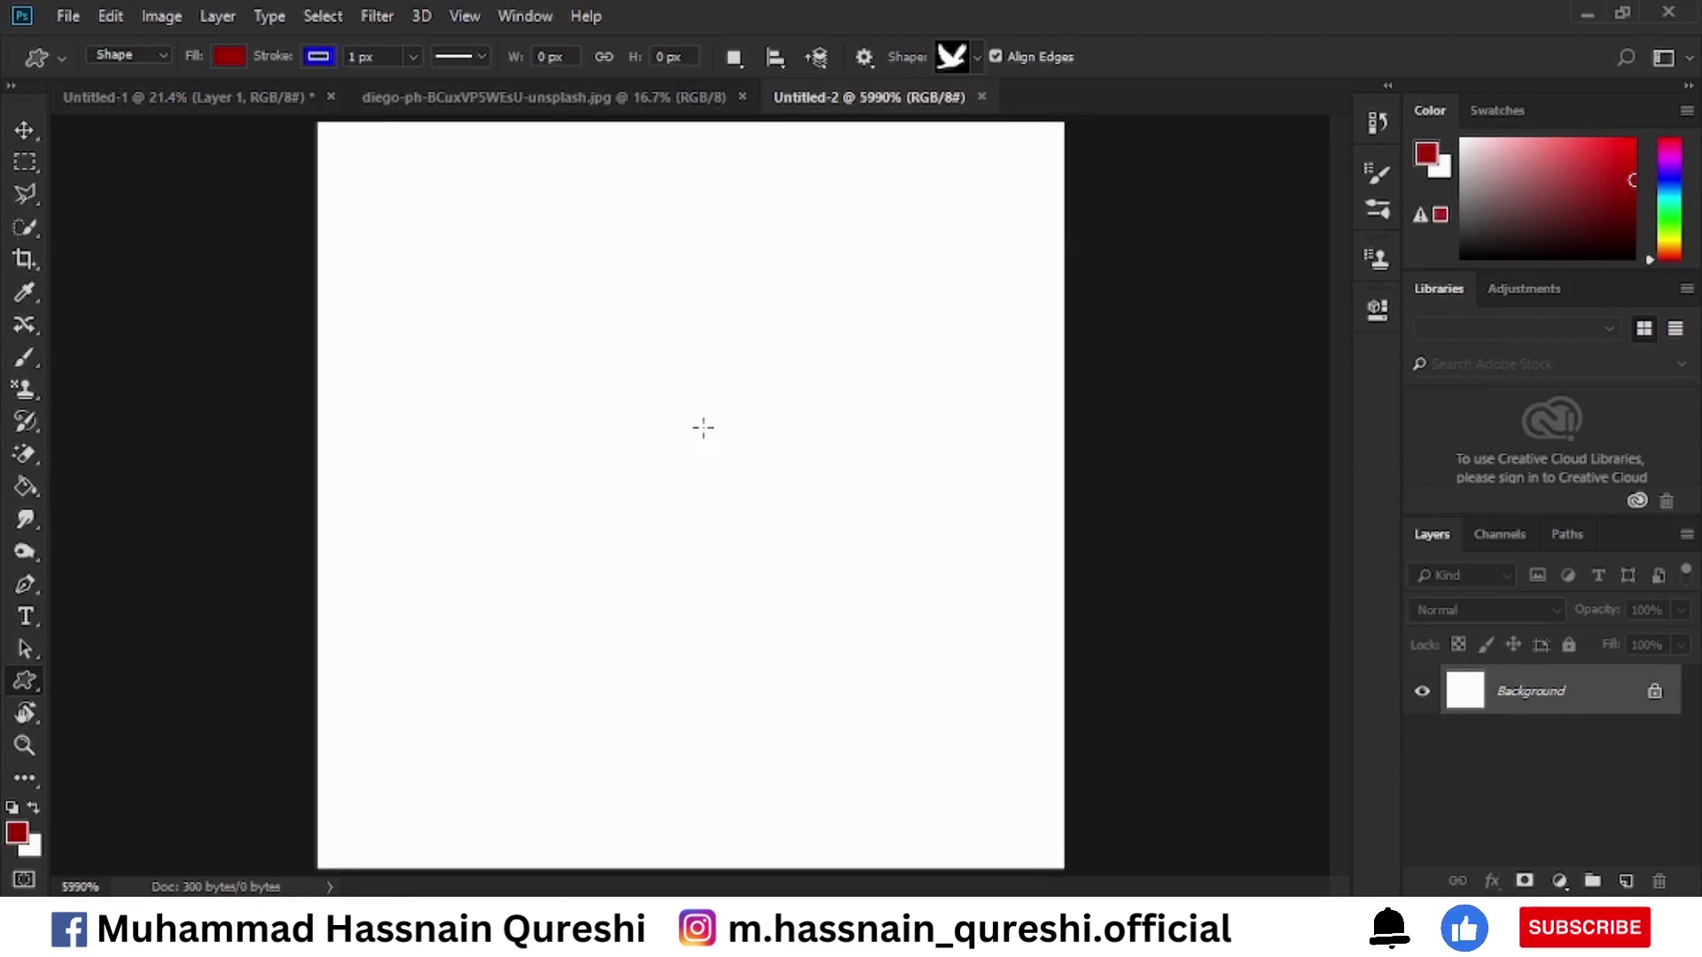
{"action": "key", "text": "ctrl+1"}
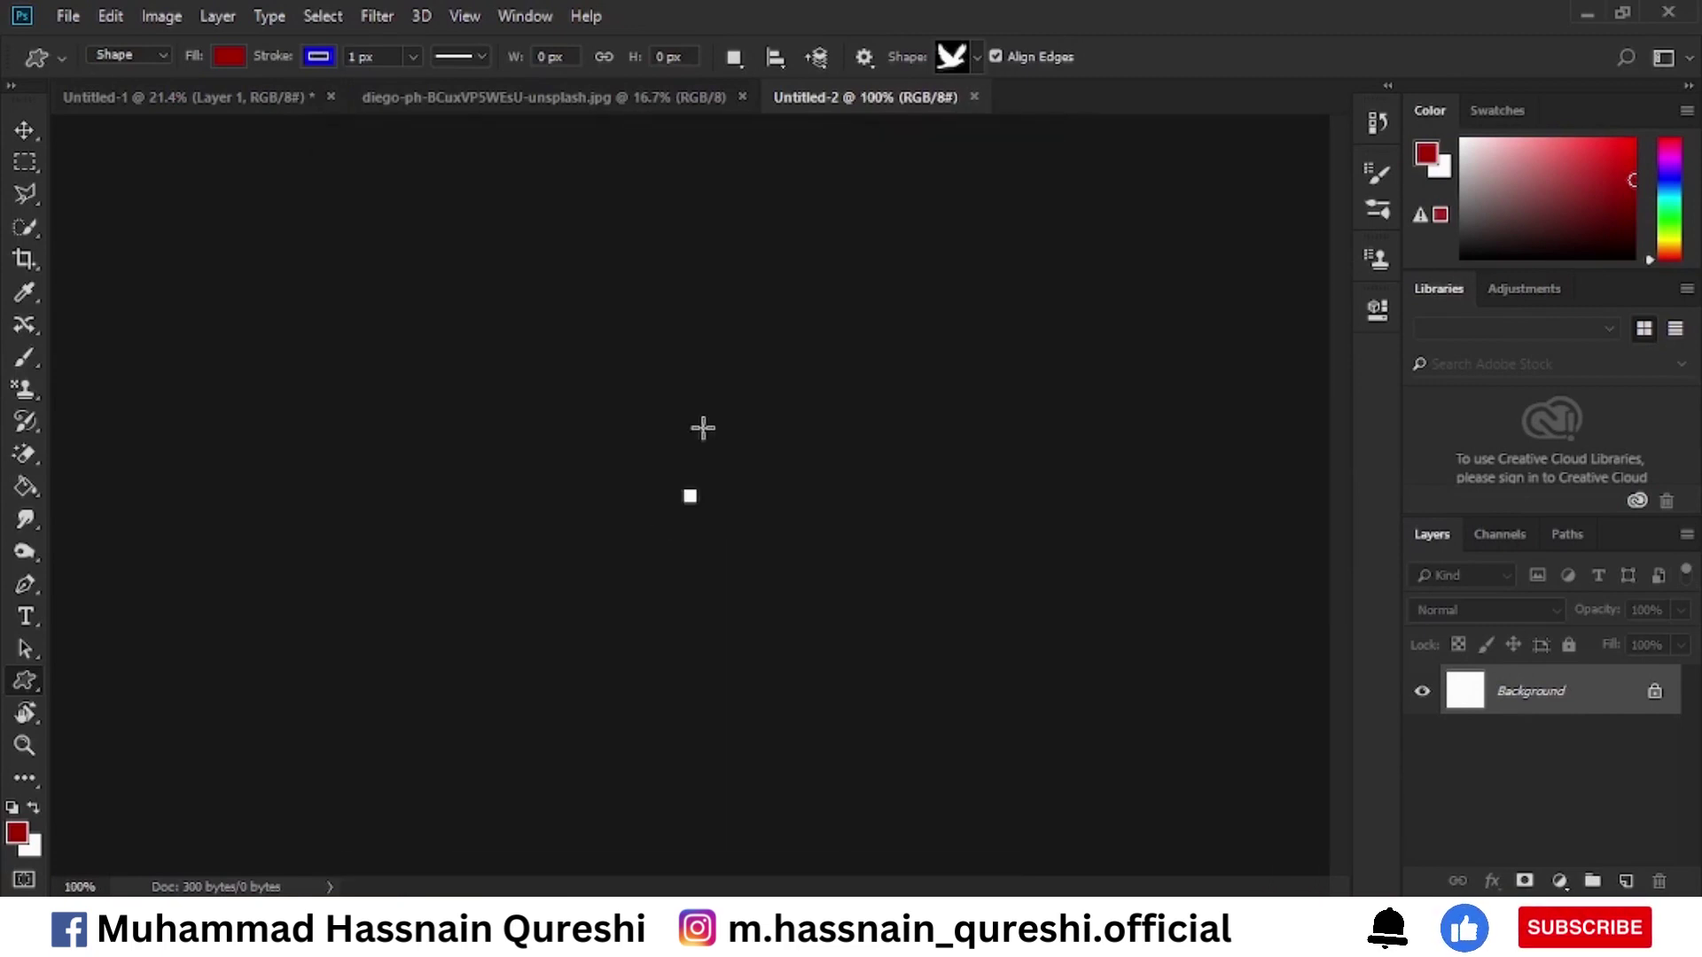
{"action": "key", "text": "ctrl+0"}
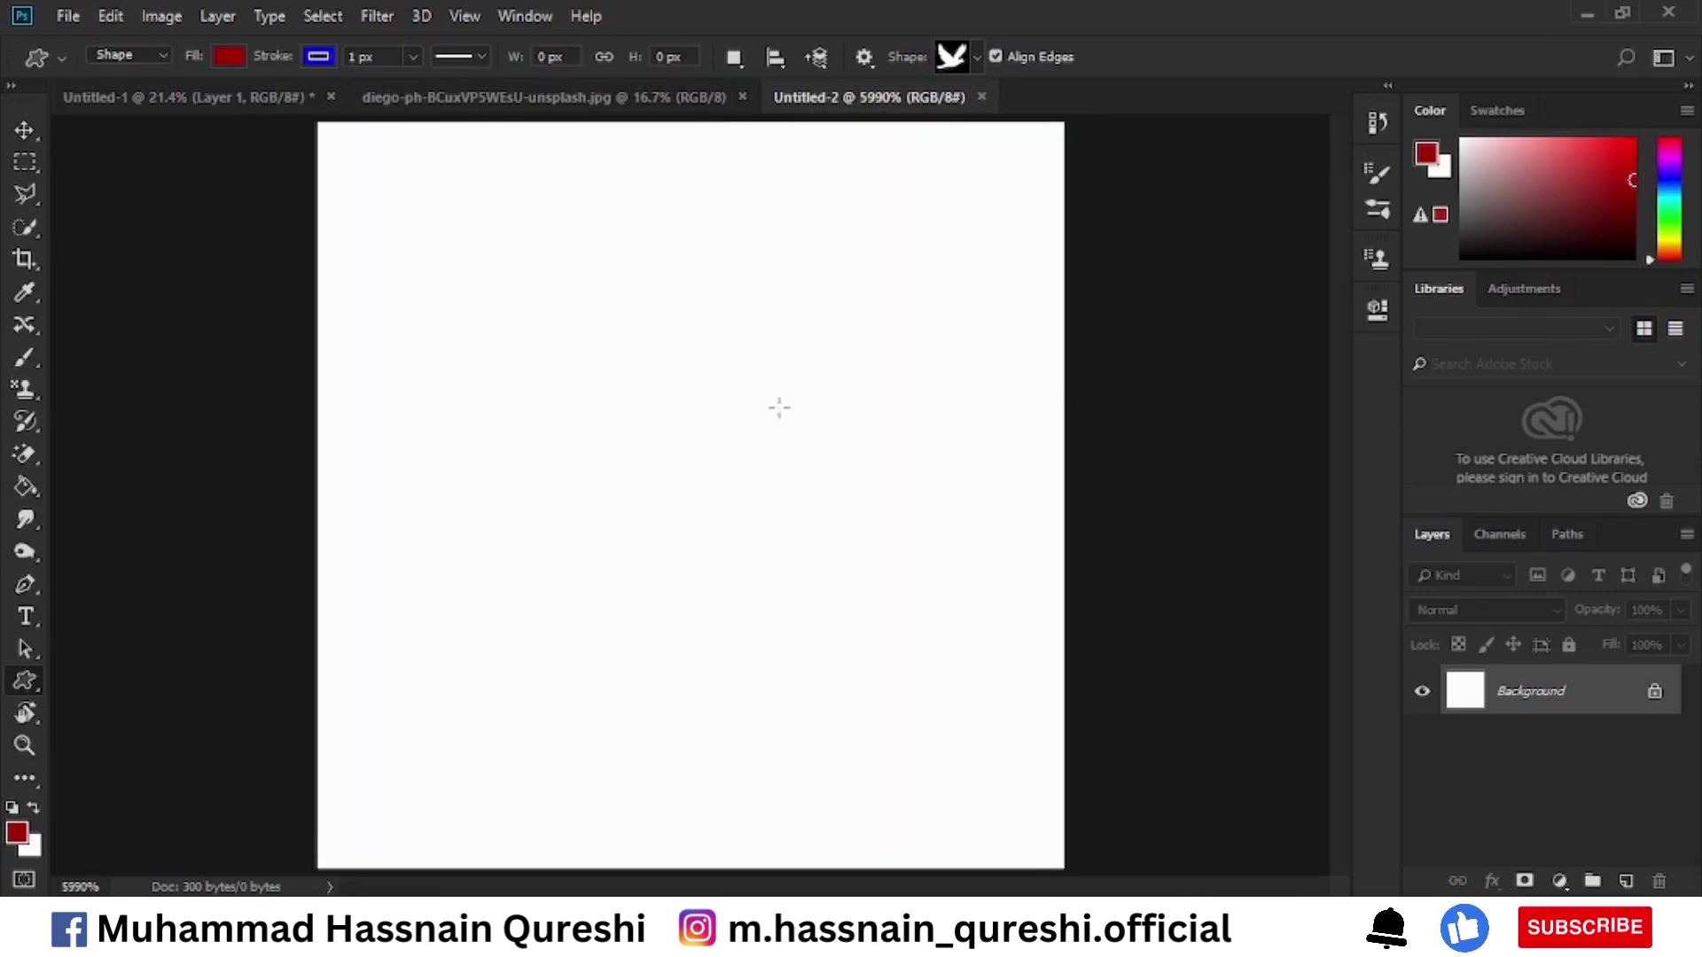
{"action": "left_click_drag", "start_coordinate": [317, 124], "coordinate": [691, 167]}
{"action": "left_click_drag", "start_coordinate": [420, 196], "coordinate": [54, 181]}
{"action": "left_click", "coordinate": [25, 130]}
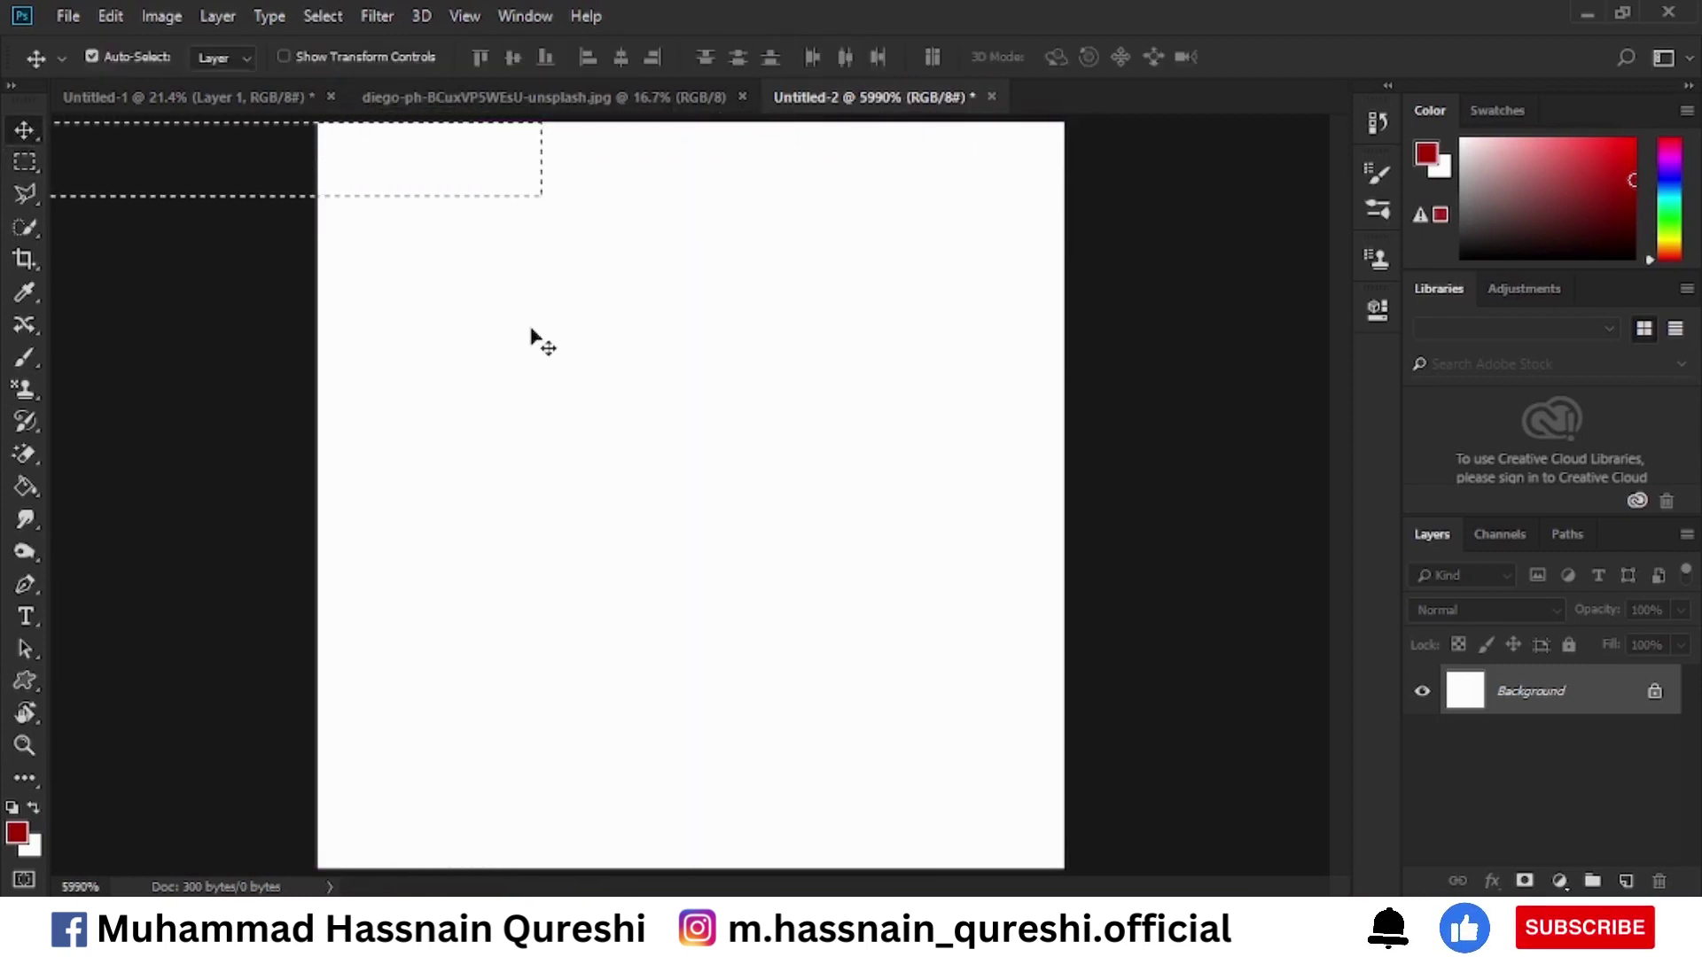
{"action": "key", "text": "ctrl+d"}
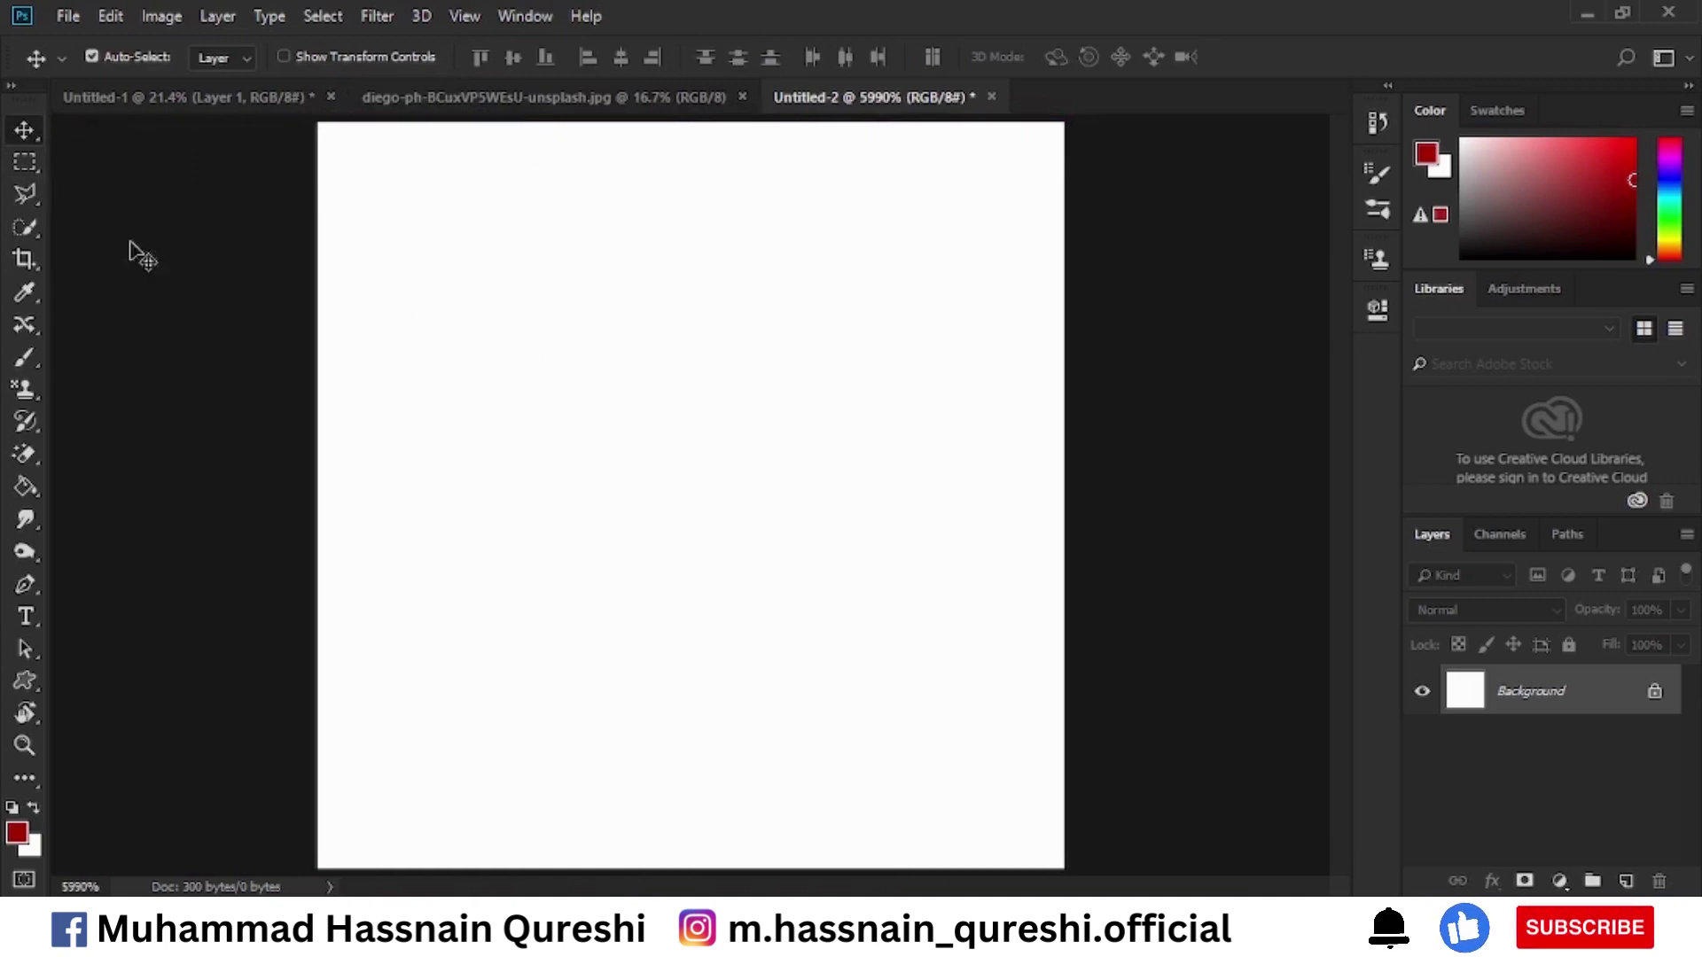
Select a one-pixel-wide column along the canvas's left edge and fill it with black on a new layer.
{"action": "left_click", "coordinate": [26, 163]}
{"action": "left_click_drag", "start_coordinate": [369, 144], "coordinate": [372, 864]}
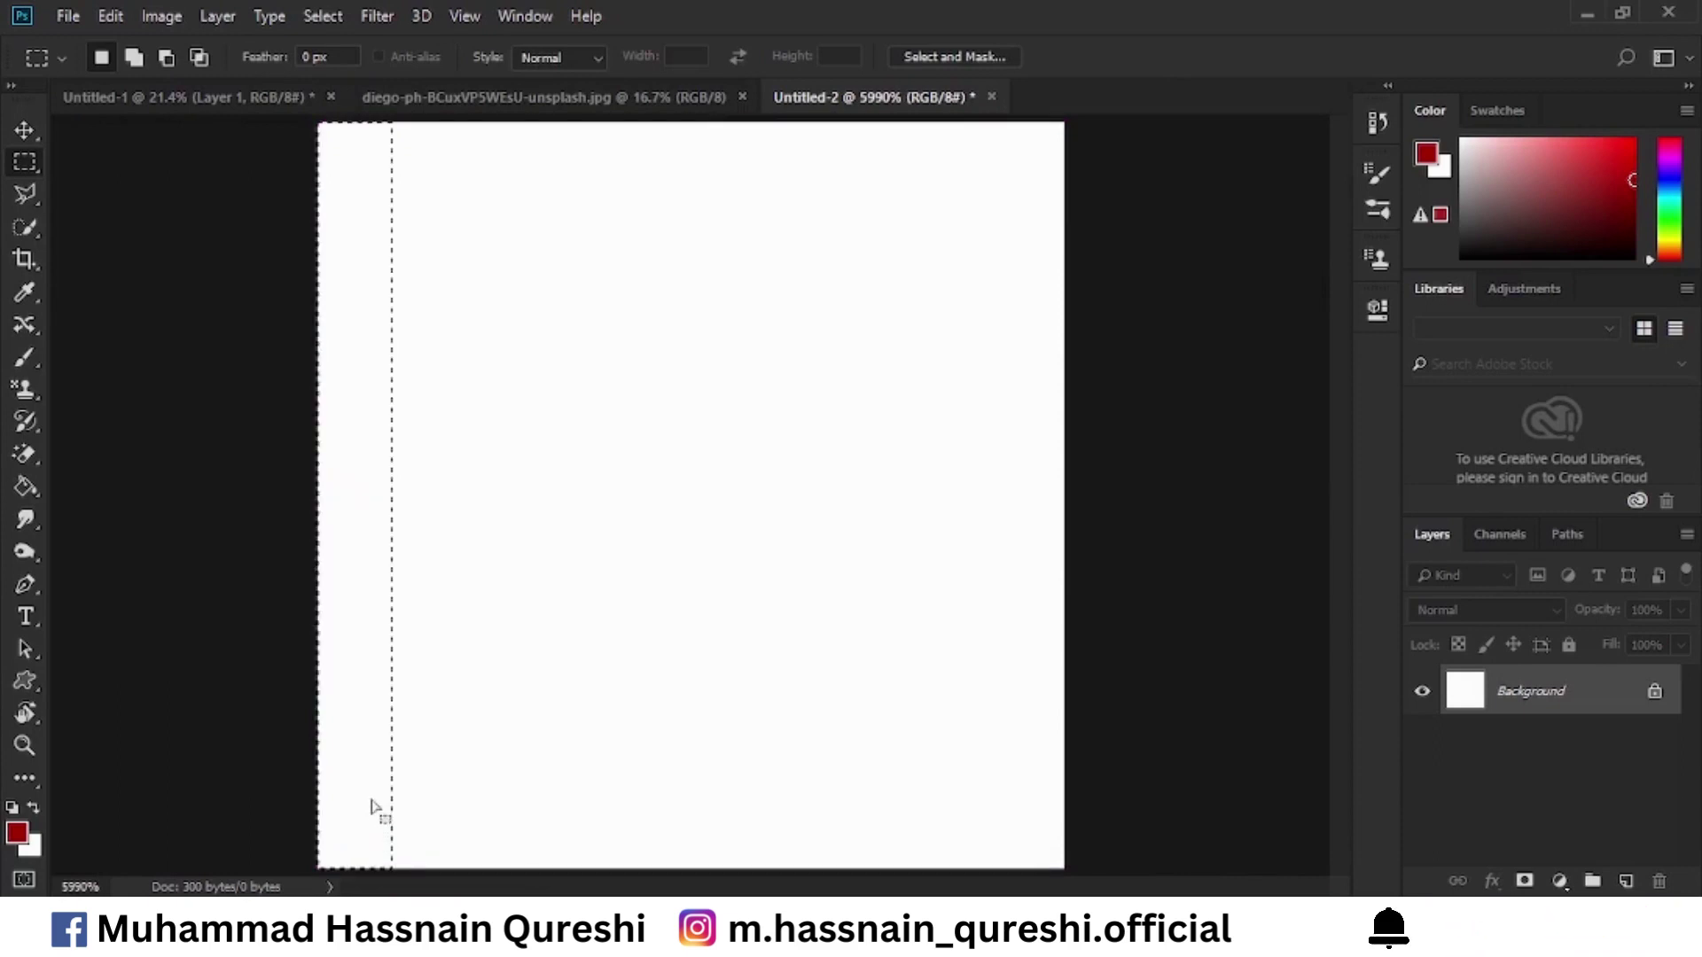
{"action": "left_click", "coordinate": [1627, 880]}
{"action": "left_click", "coordinate": [13, 807]}
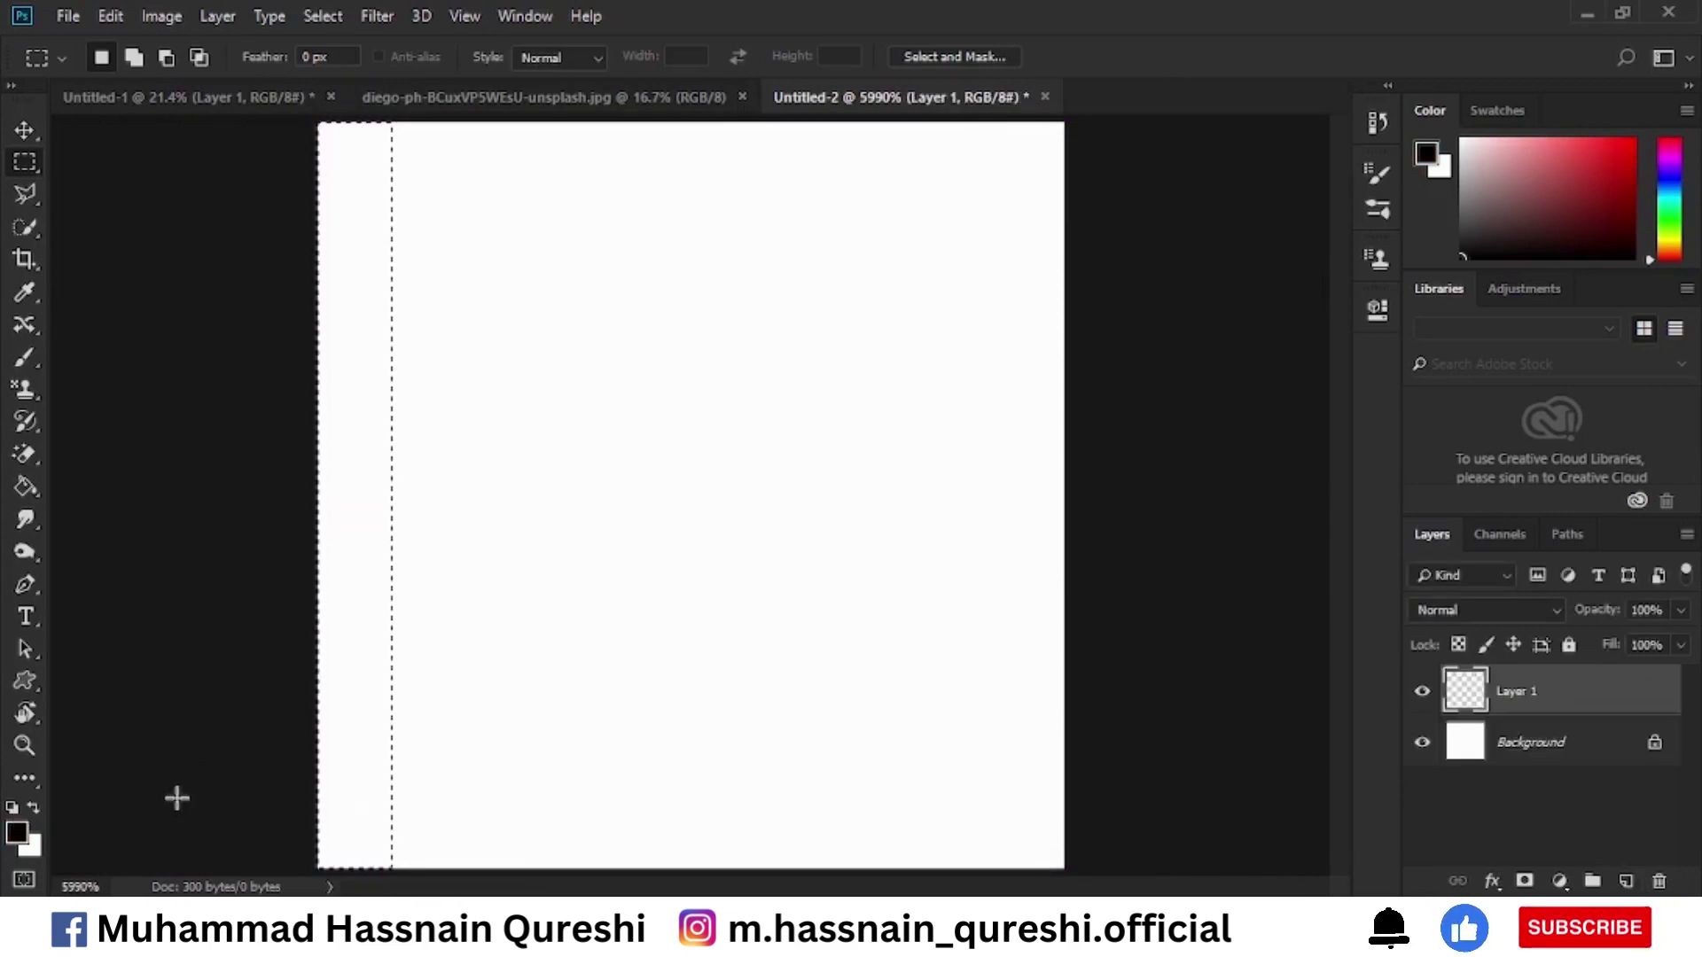
{"action": "key", "text": "alt+BackSpace"}
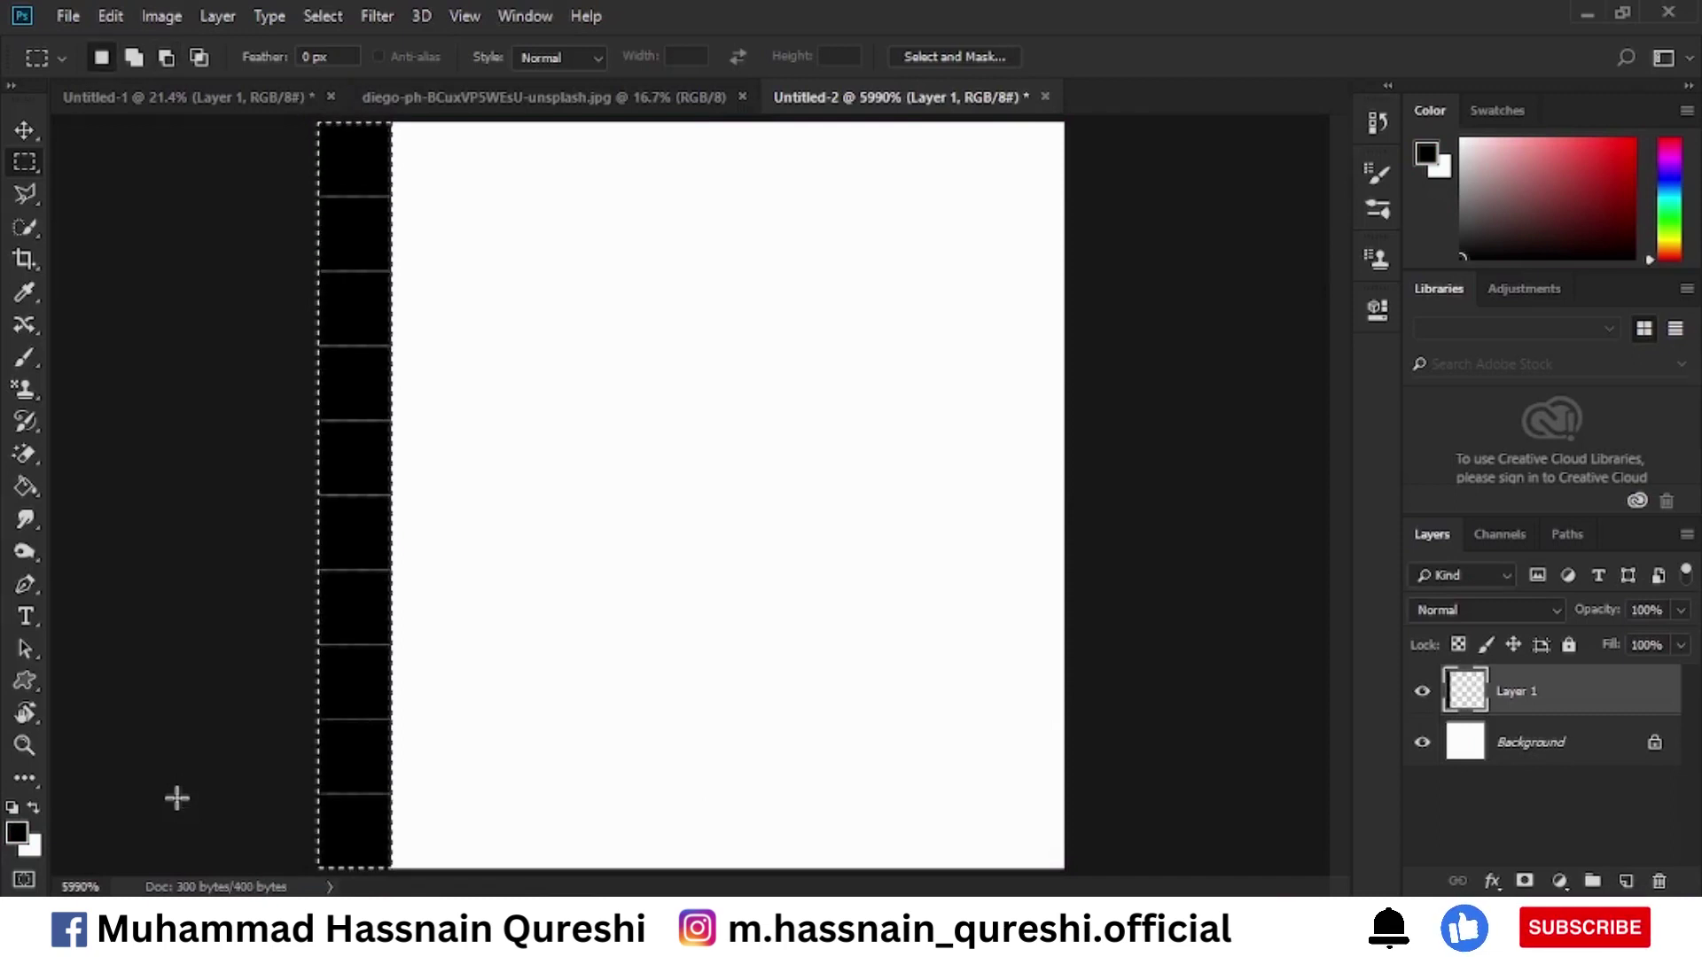
Fill a one-pixel-high row along the canvas's bottom edge with black on the same layer, and delete the white Background layer.
{"action": "left_click_drag", "start_coordinate": [346, 821], "coordinate": [1045, 847]}
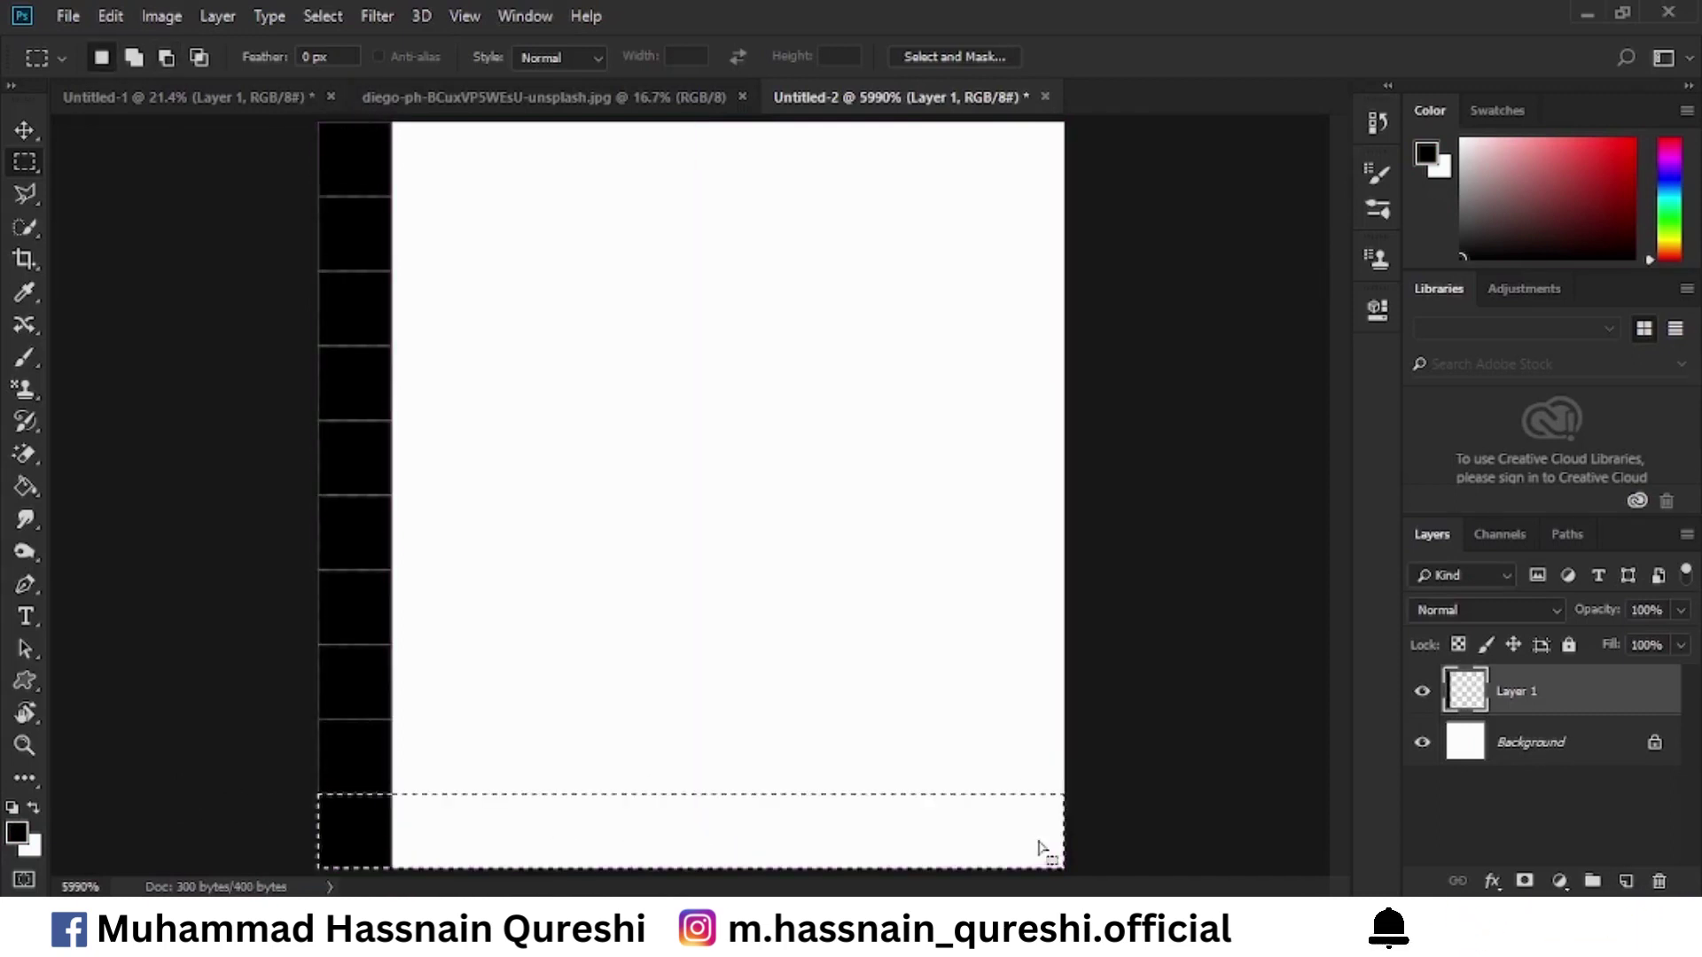
{"action": "key", "text": "alt+BackSpace"}
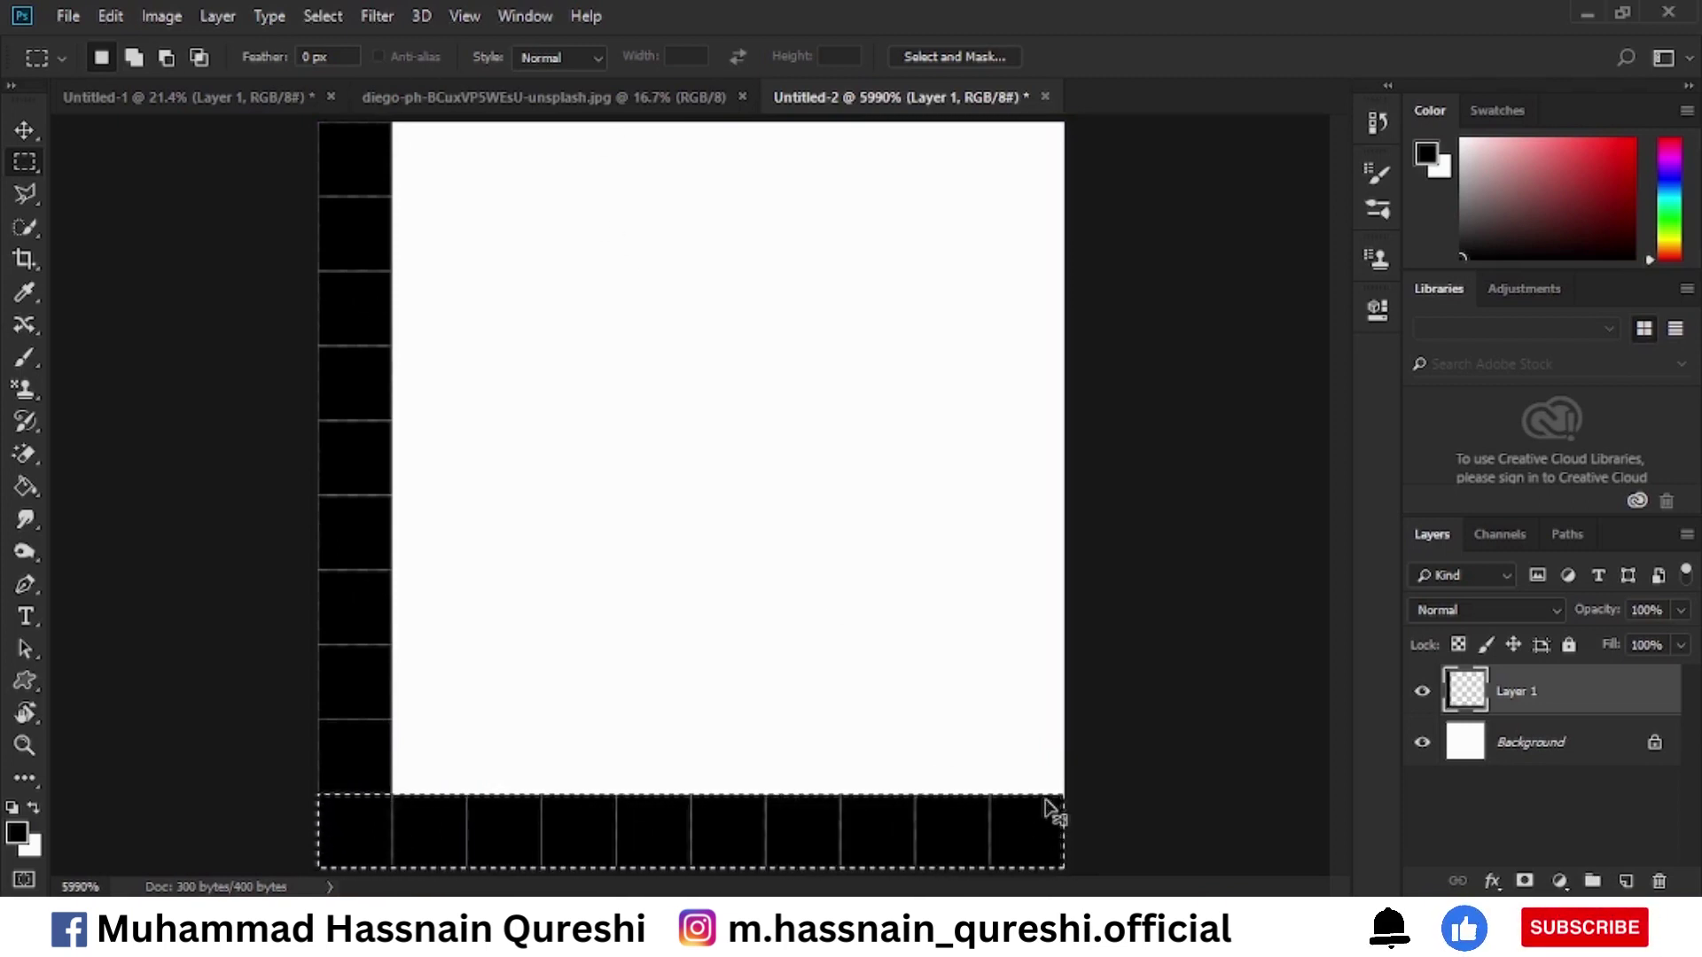
{"action": "key", "text": "ctrl+d"}
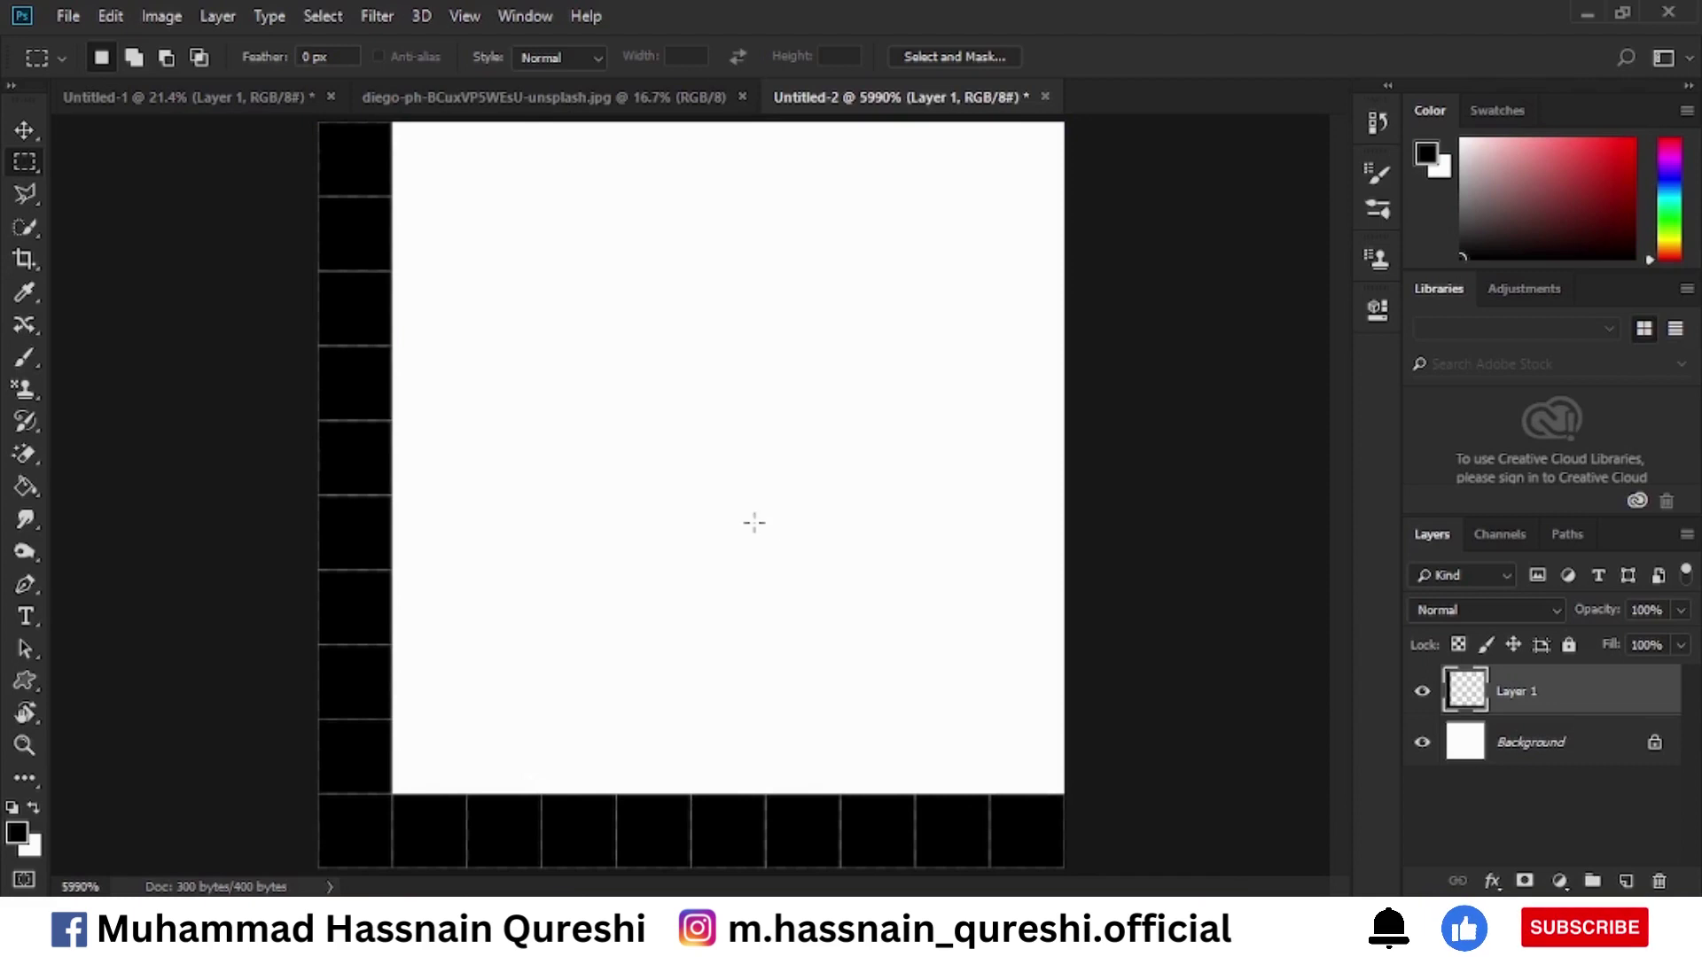
{"action": "left_click", "coordinate": [1548, 741]}
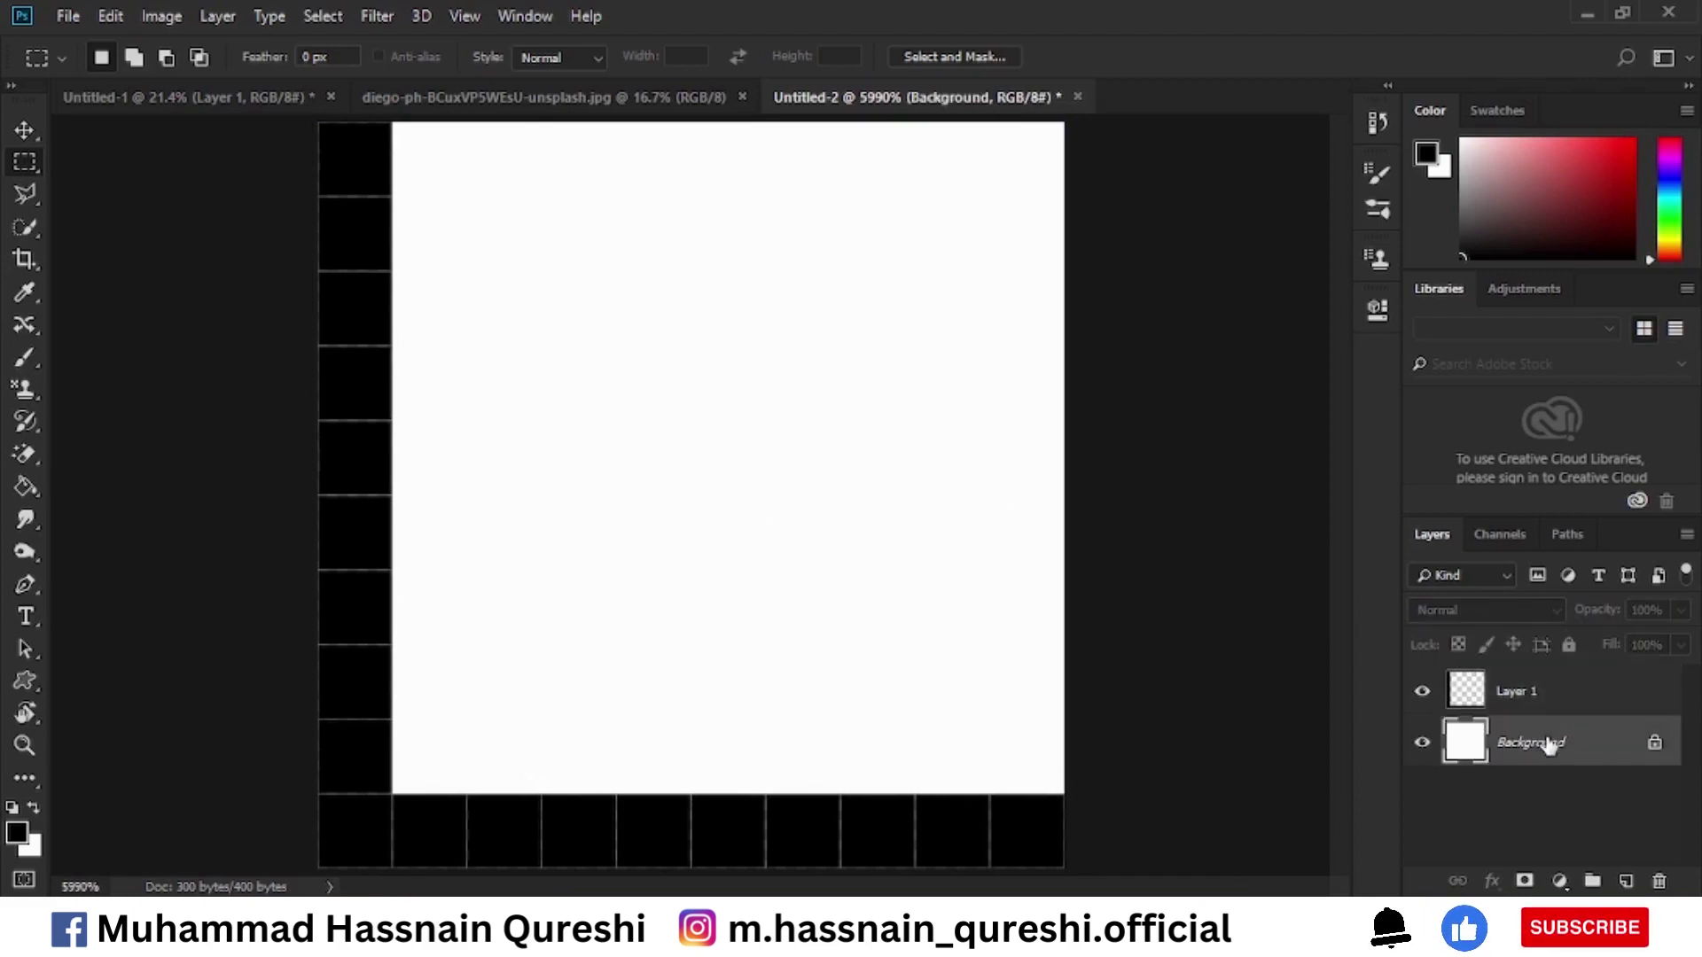
{"action": "key", "text": "Delete"}
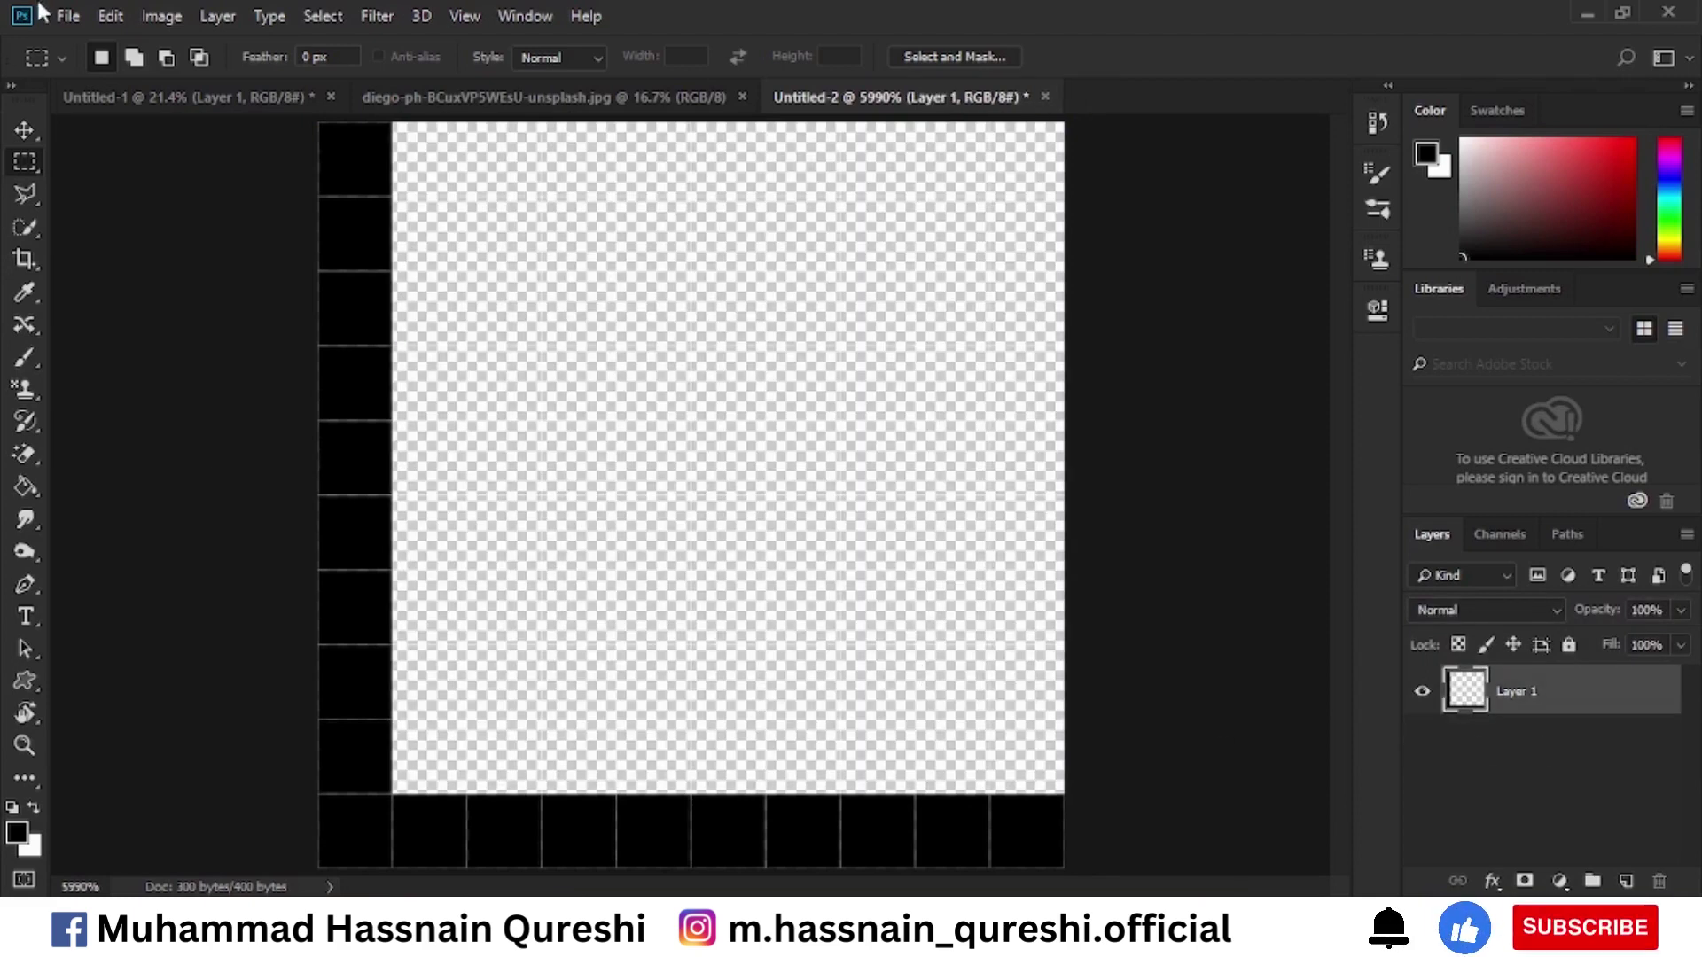
Define the entire transparent canvas with its black L-shaped border as a pattern, keeping the suggested name.
{"action": "key", "text": "ctrl+a"}
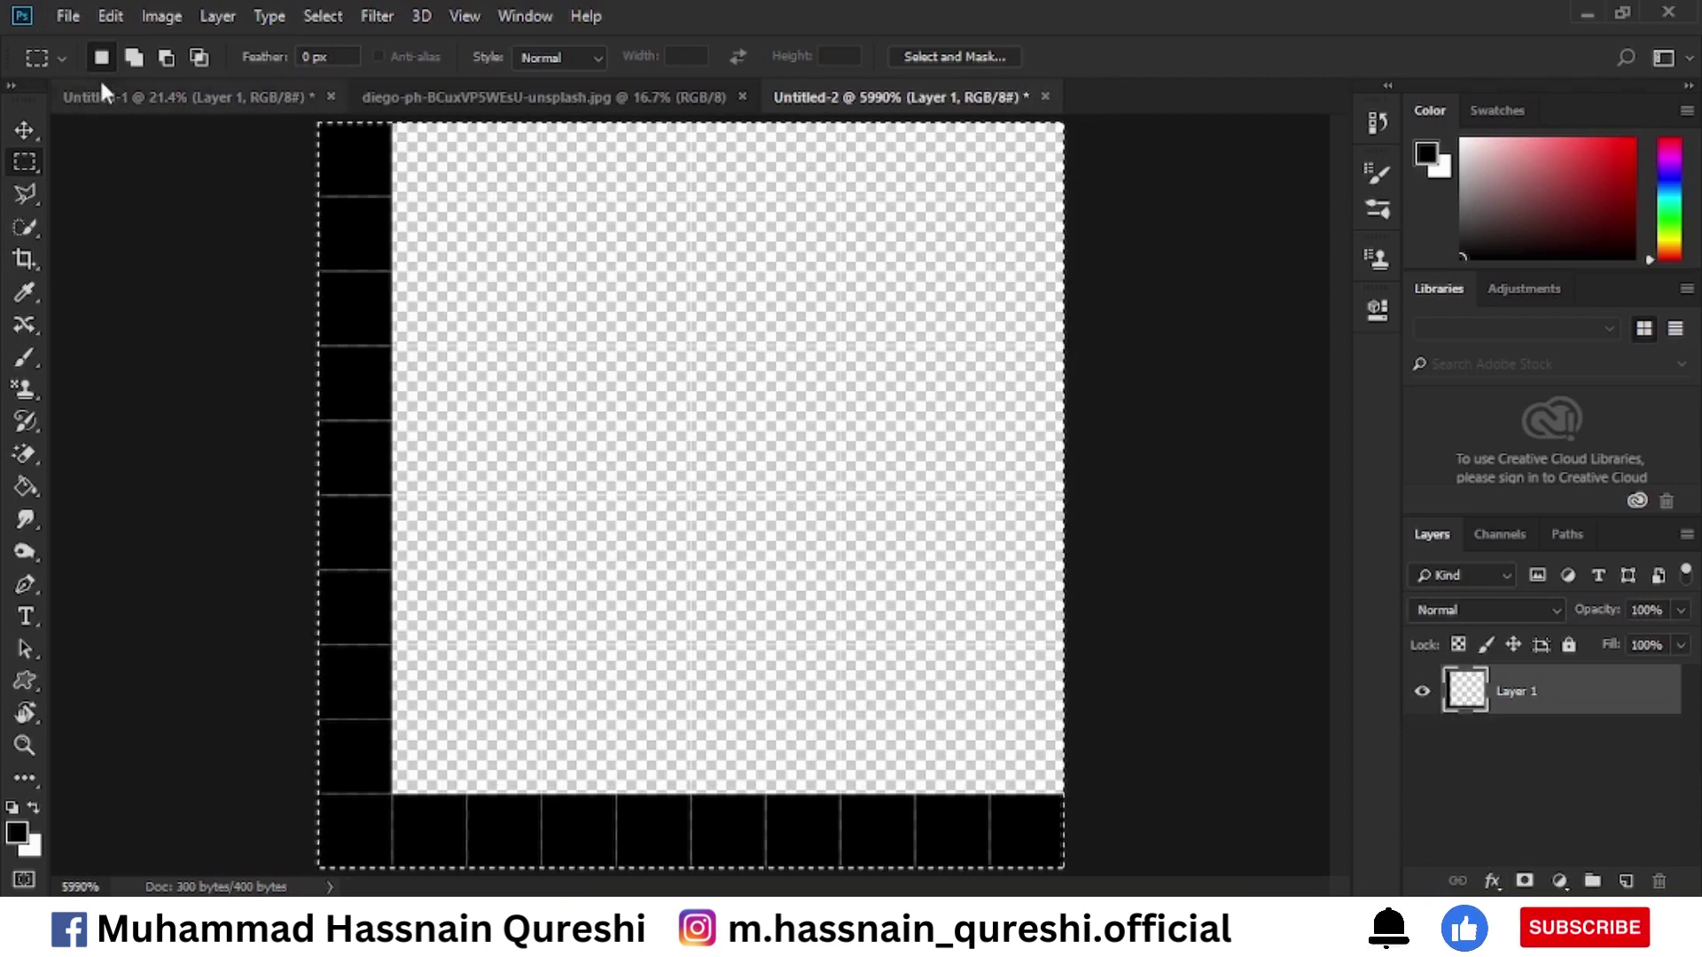
{"action": "left_click", "coordinate": [68, 12]}
{"action": "mouse_move", "coordinate": [110, 15]}
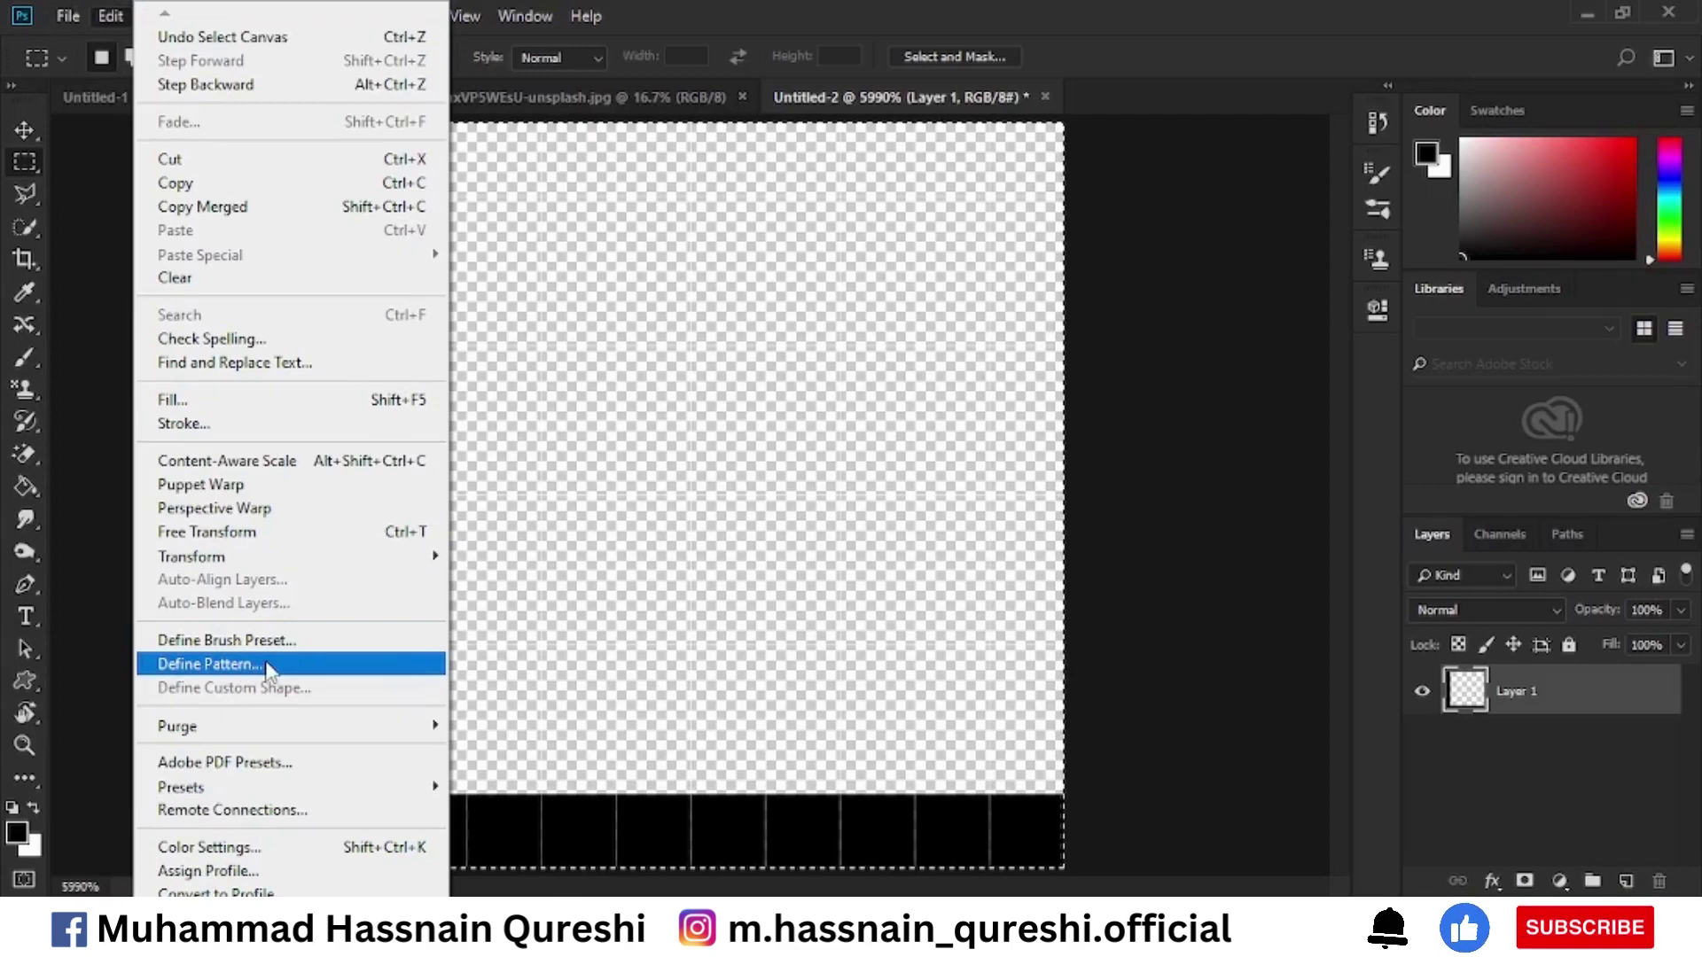
{"action": "left_click", "coordinate": [266, 665]}
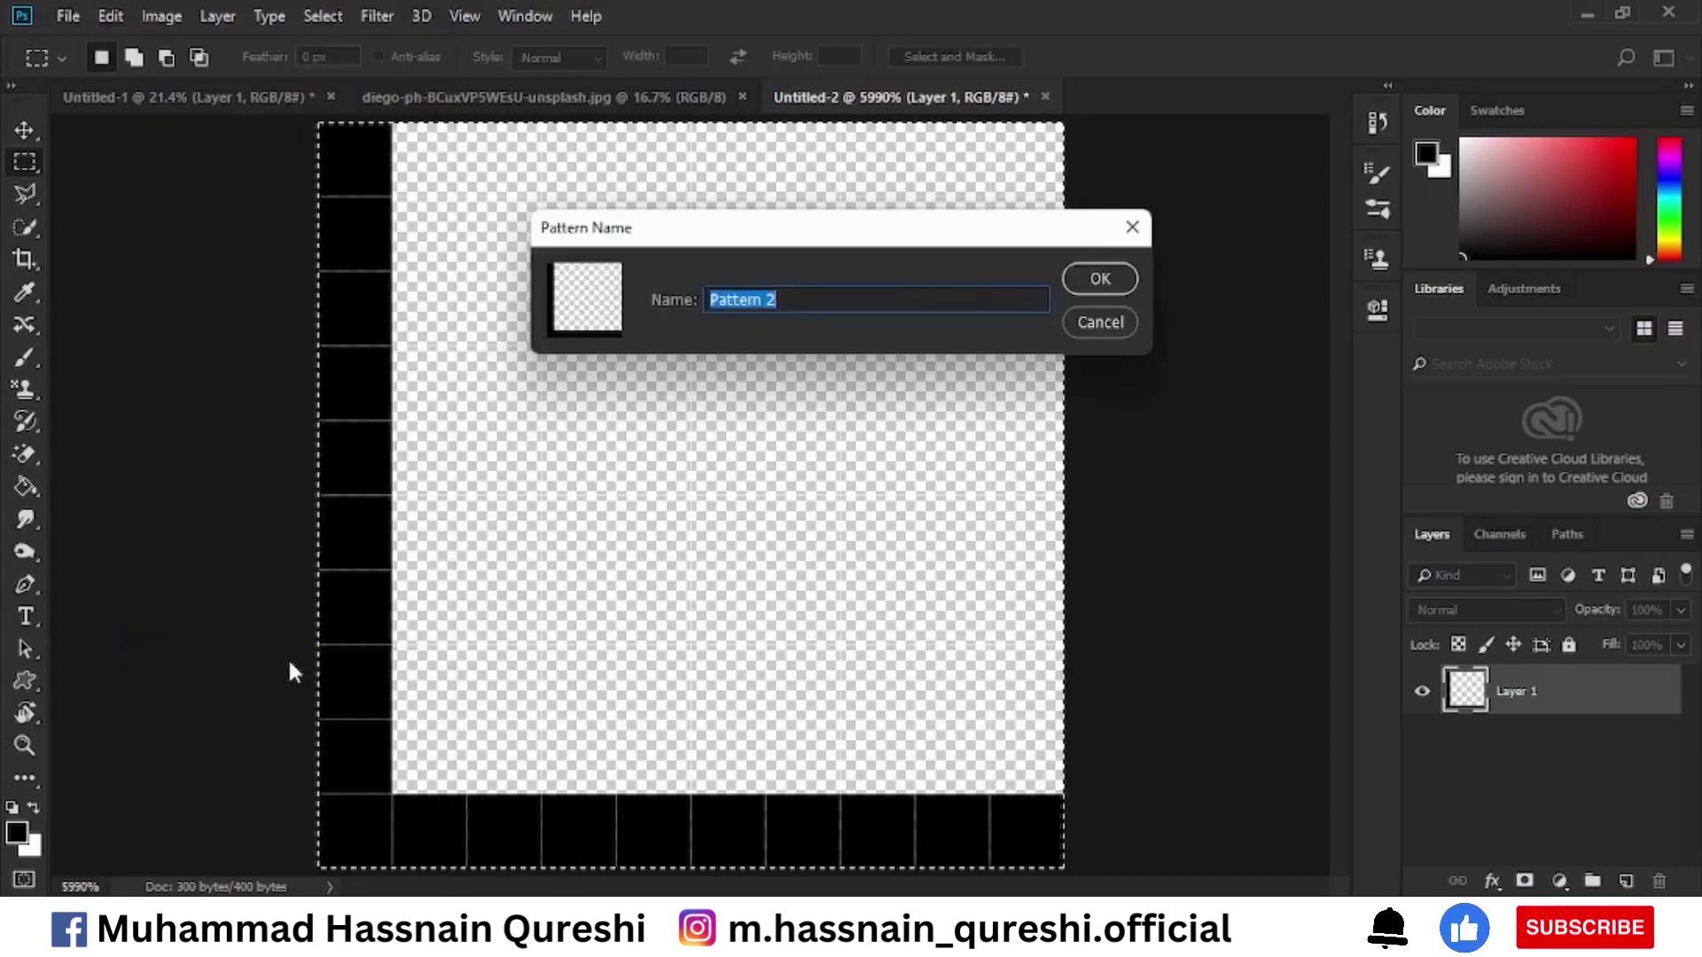
{"action": "left_click", "coordinate": [1103, 282]}
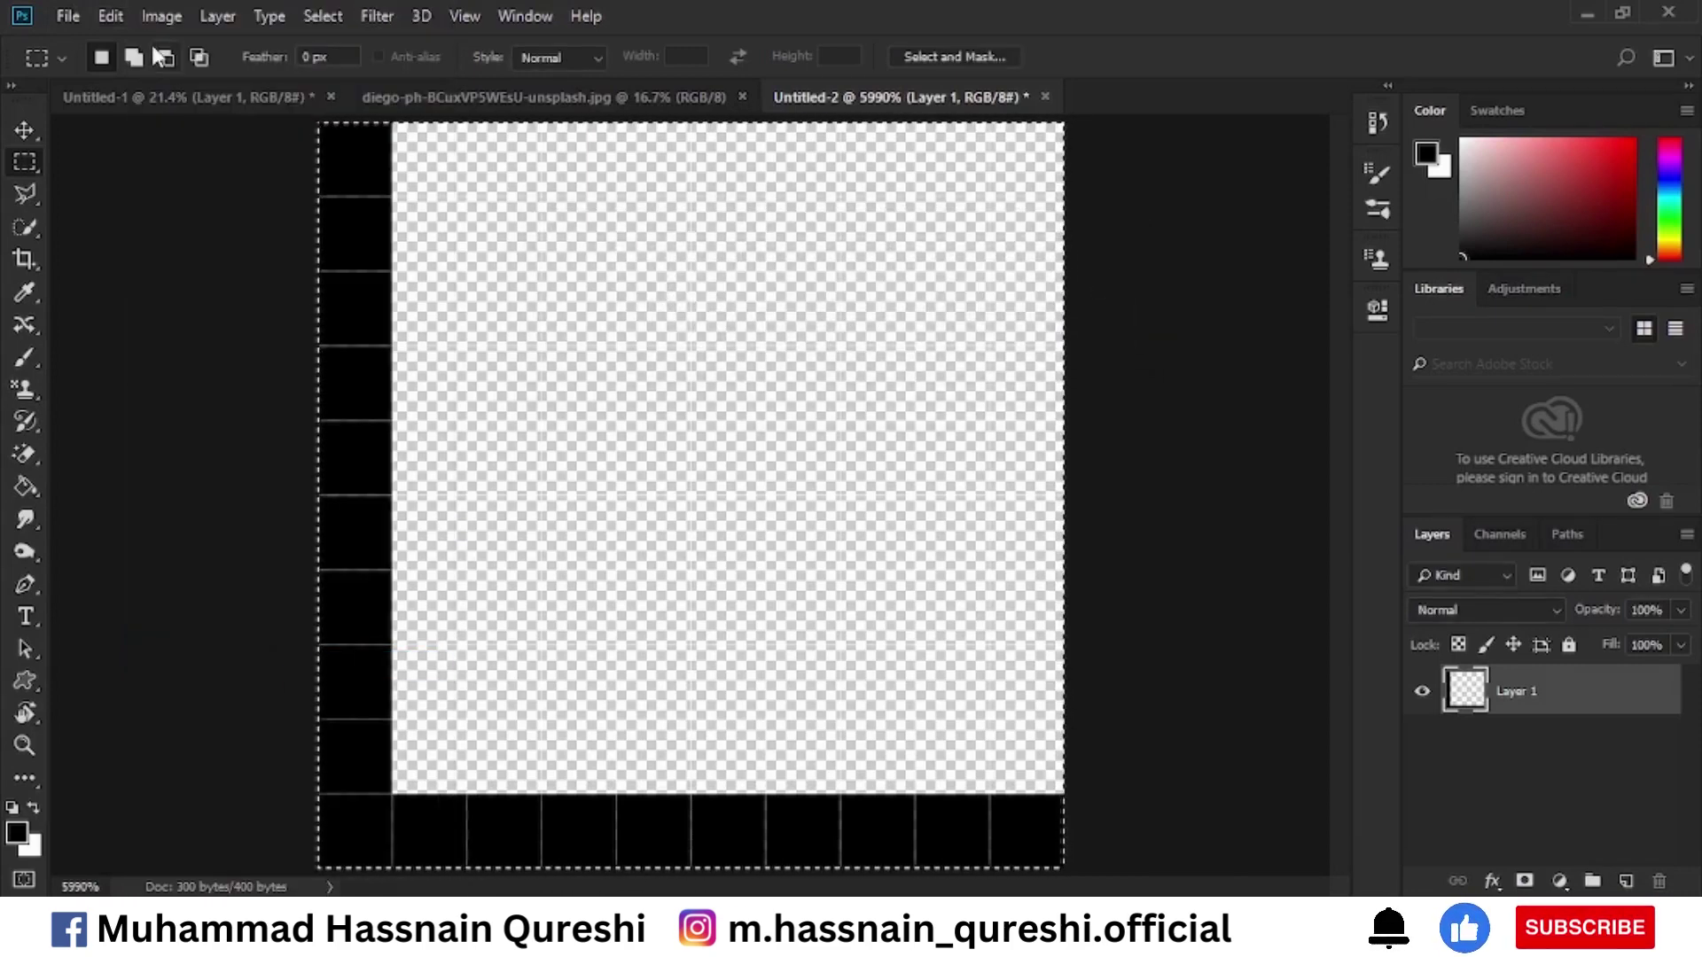
Fill the empty layer of the Untitled-1 document with the newly defined black grid pattern.
{"action": "left_click", "coordinate": [195, 97]}
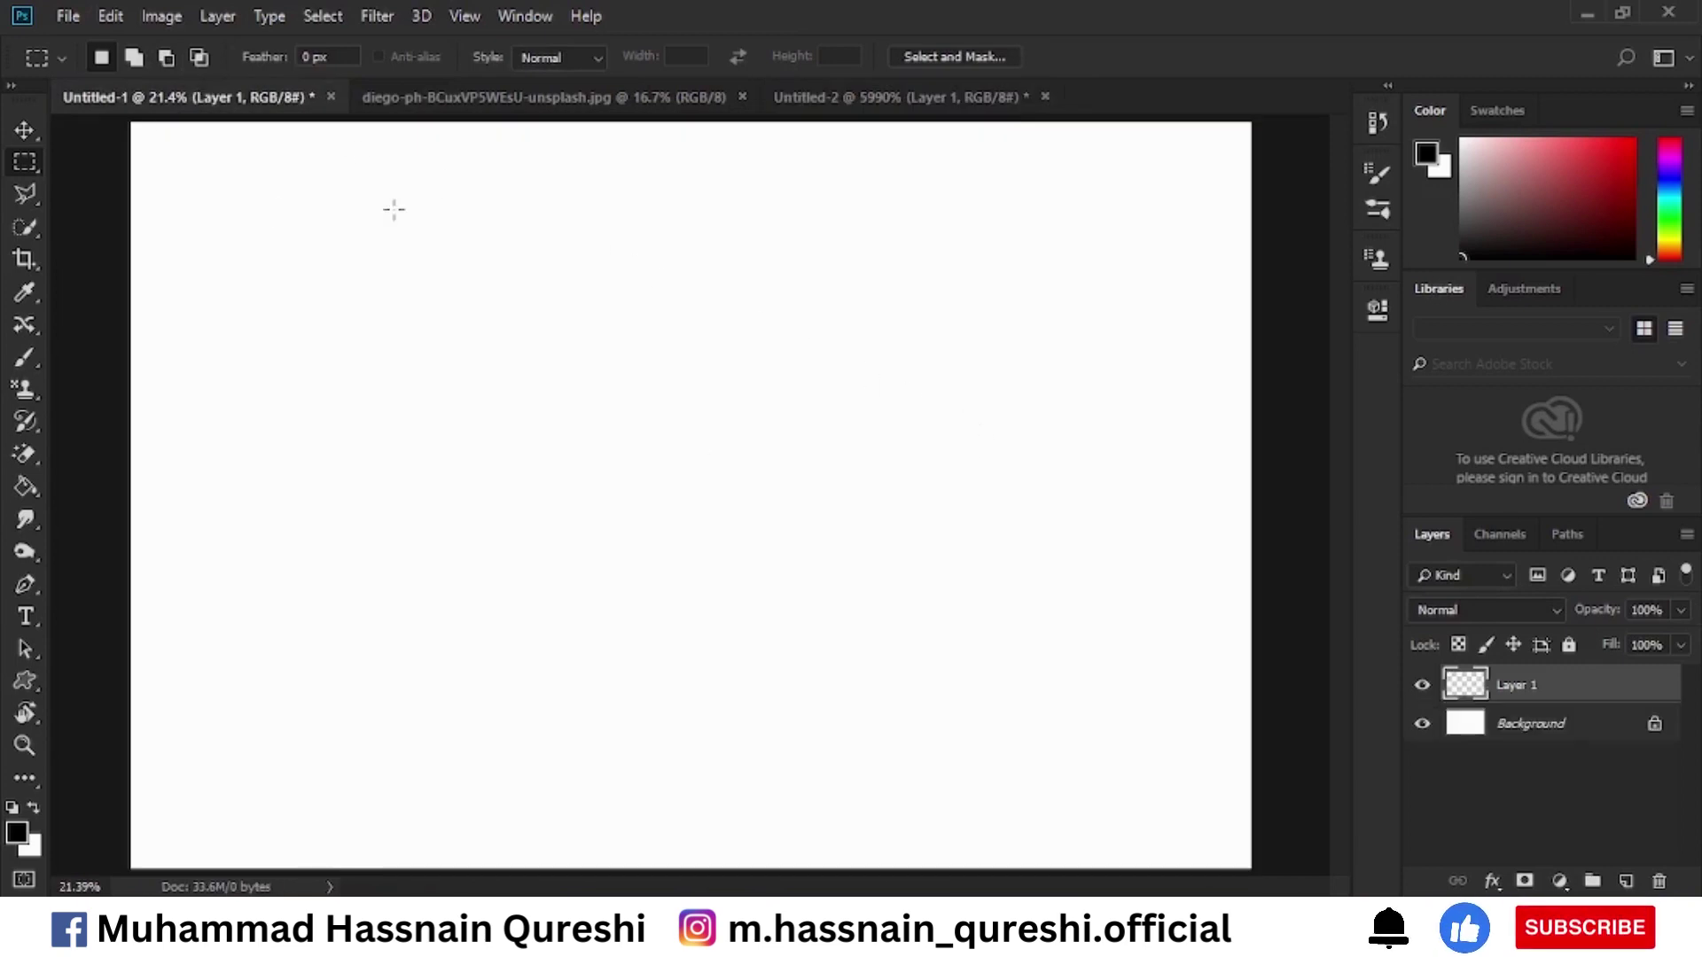
{"action": "key", "text": "shift+F5"}
{"action": "left_click", "coordinate": [970, 133]}
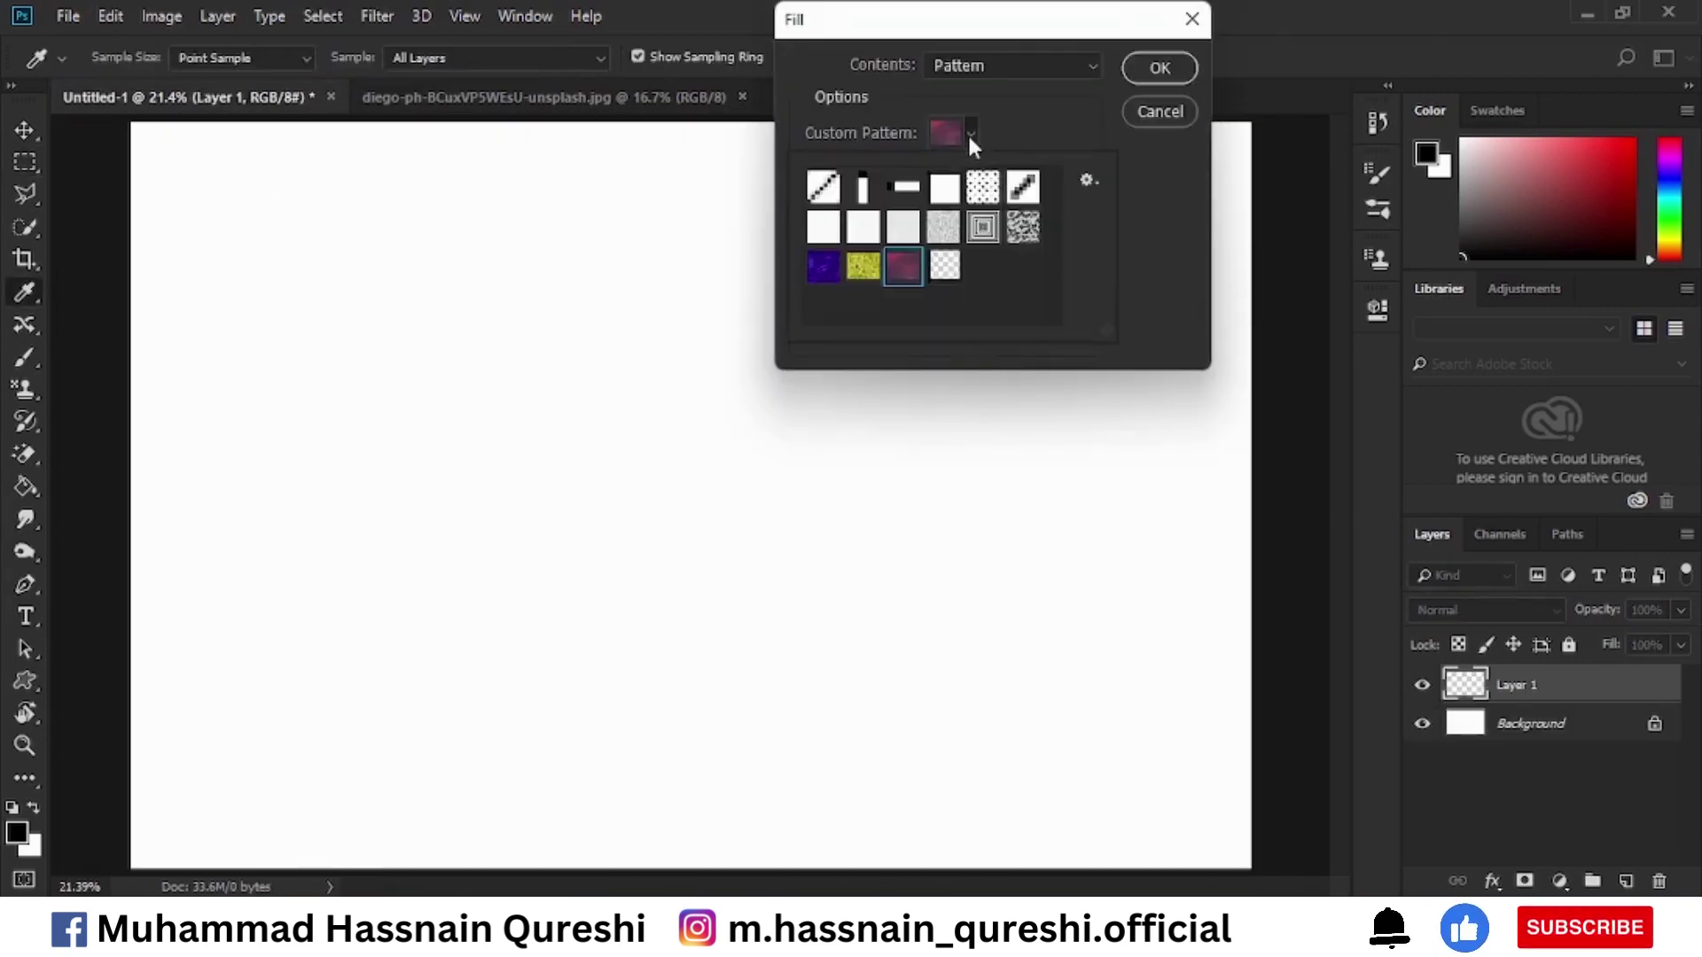
{"action": "left_click", "coordinate": [956, 273]}
{"action": "left_click", "coordinate": [1173, 75]}
{"action": "left_click", "coordinate": [1174, 74]}
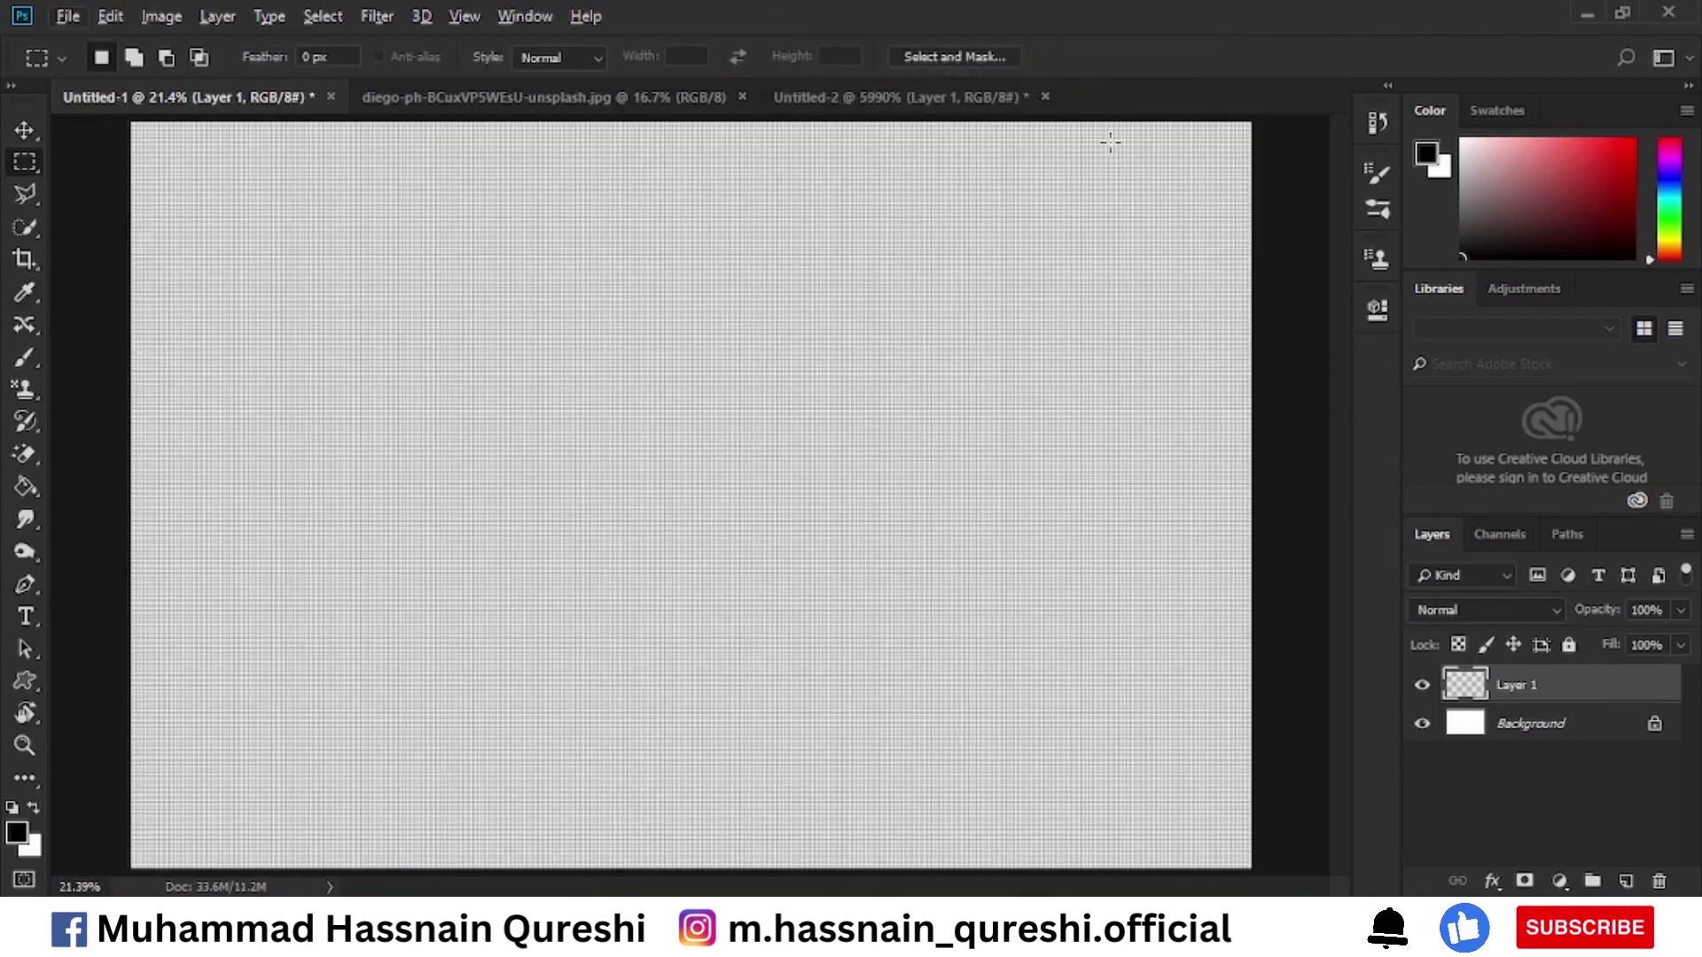
Add a new layer above the sky photo, fill it with the grid pattern and inspect the grid lines up close.
{"action": "left_click", "coordinate": [572, 104]}
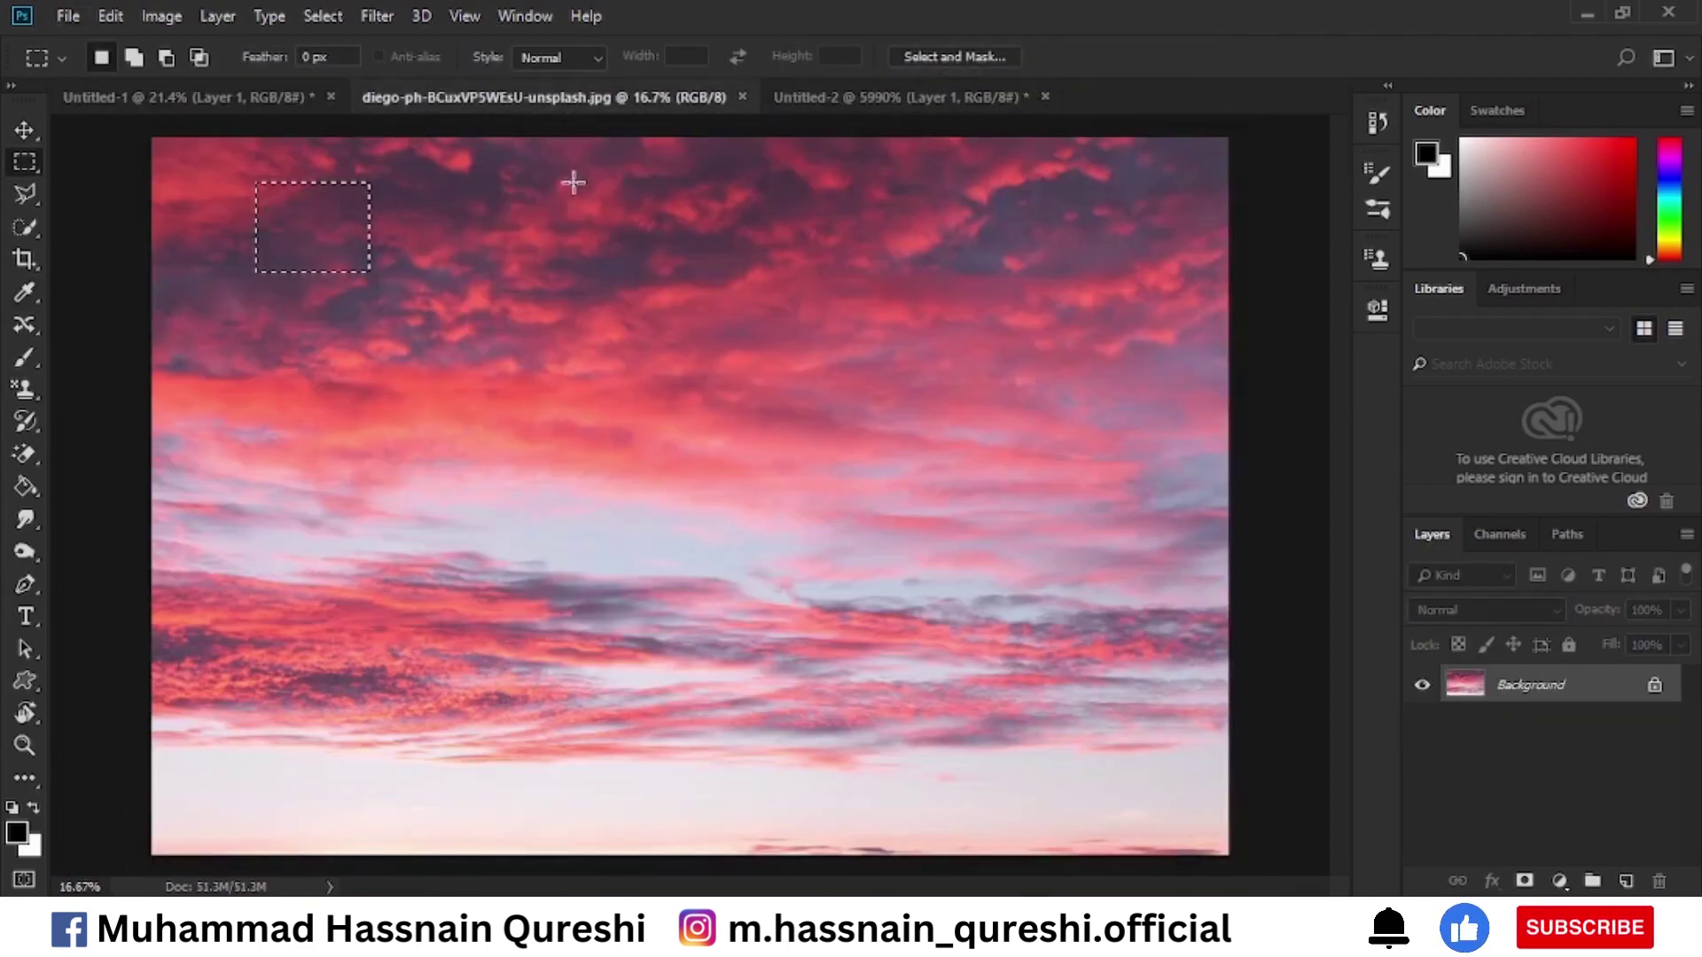
{"action": "left_click", "coordinate": [1635, 881]}
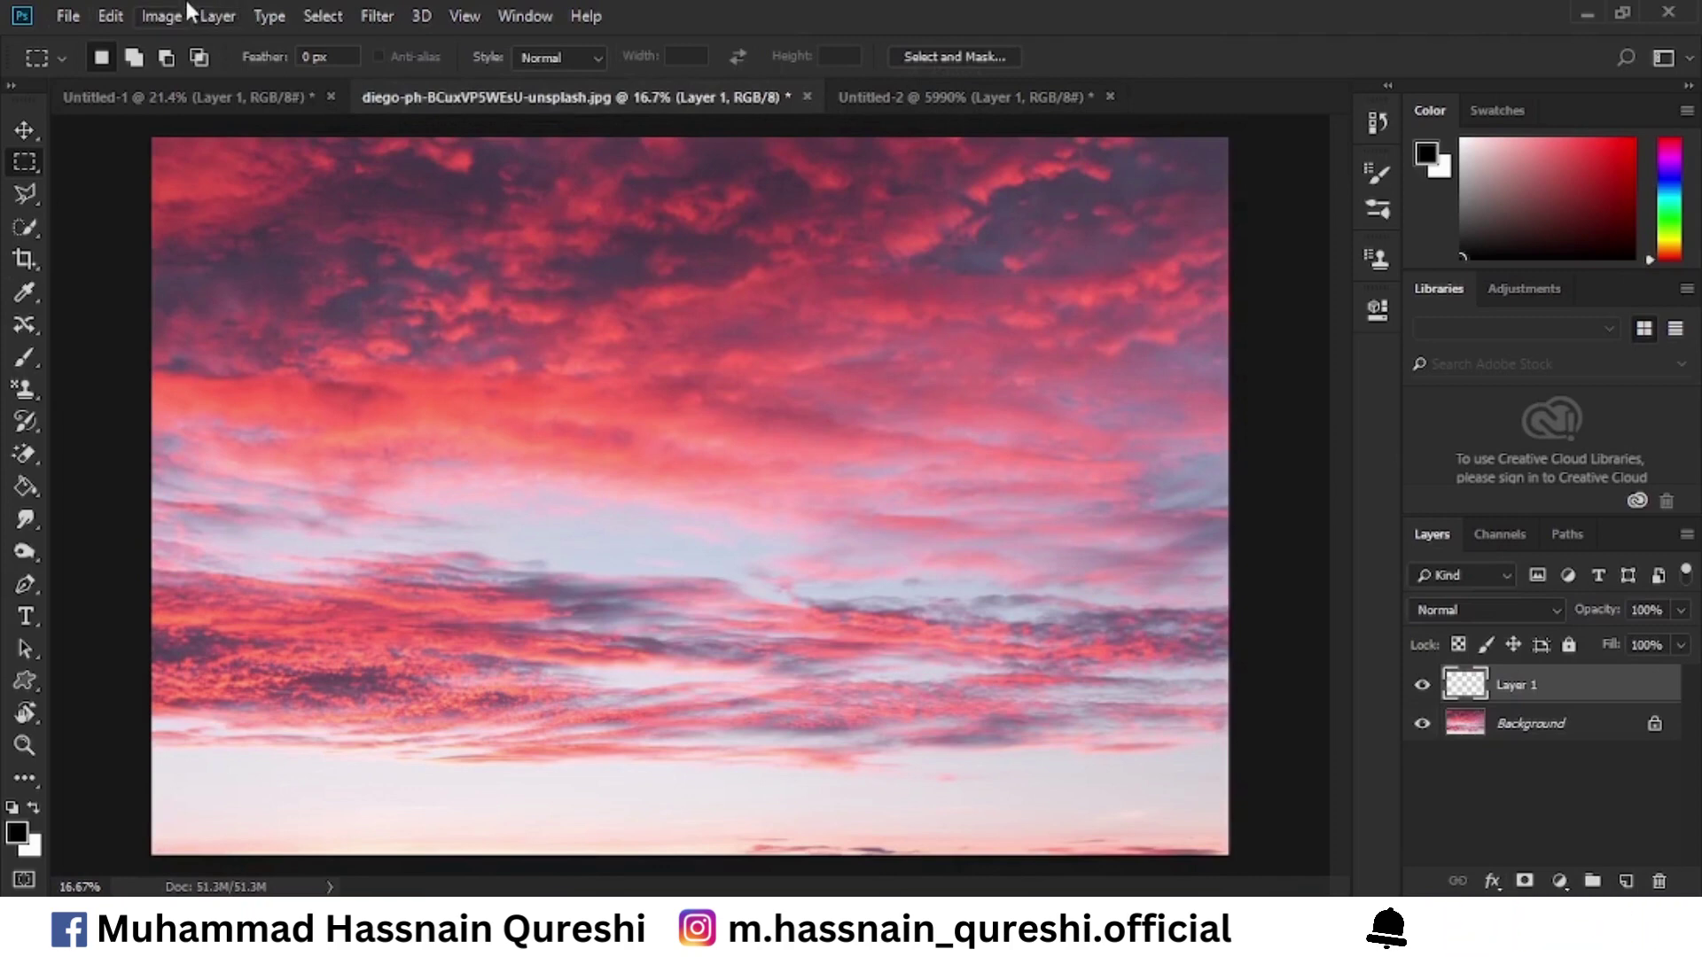
{"action": "left_click", "coordinate": [63, 15]}
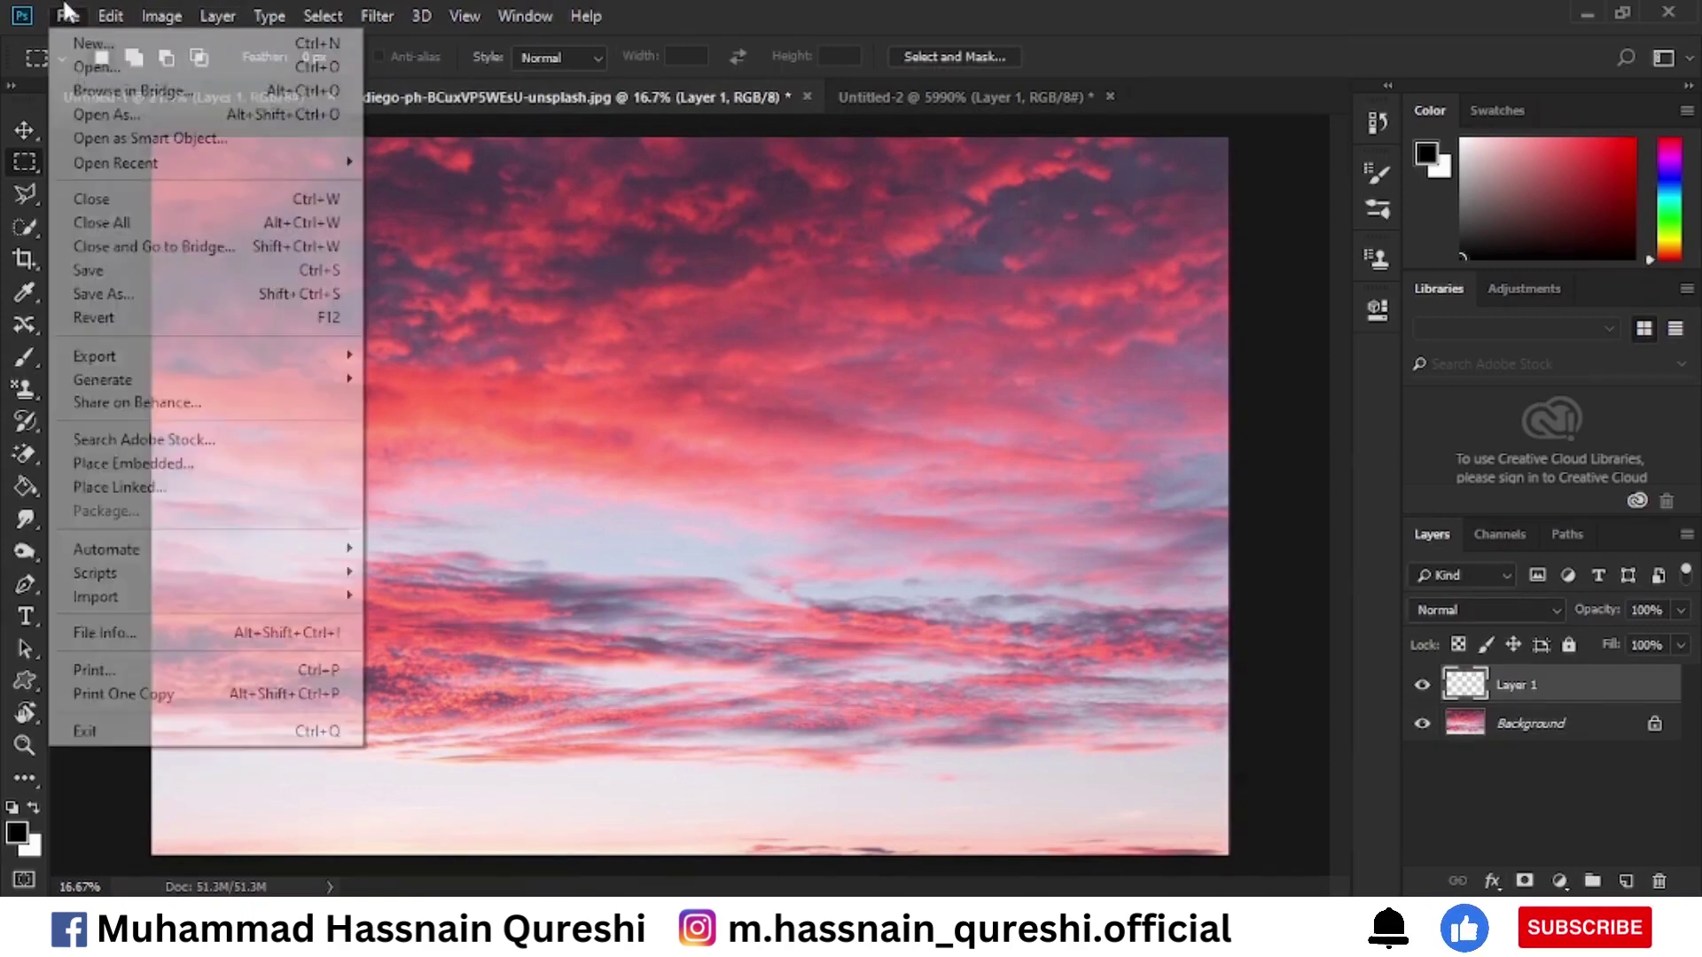
{"action": "left_click", "coordinate": [761, 443]}
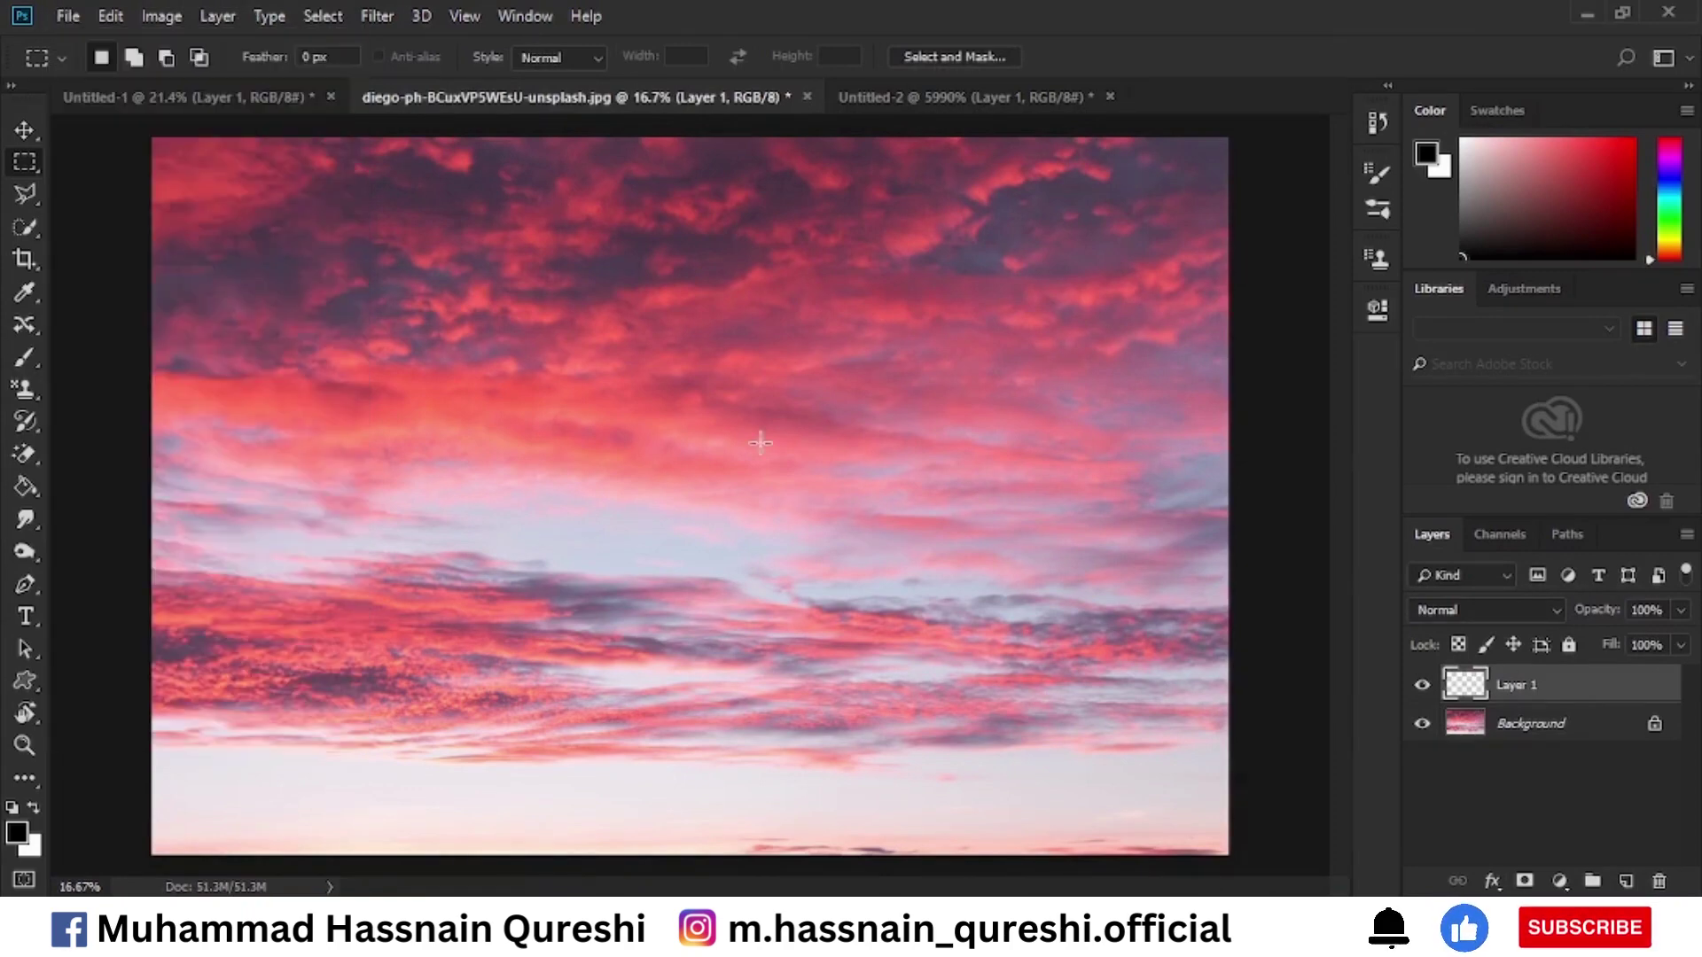
{"action": "key", "text": "shift+F5"}
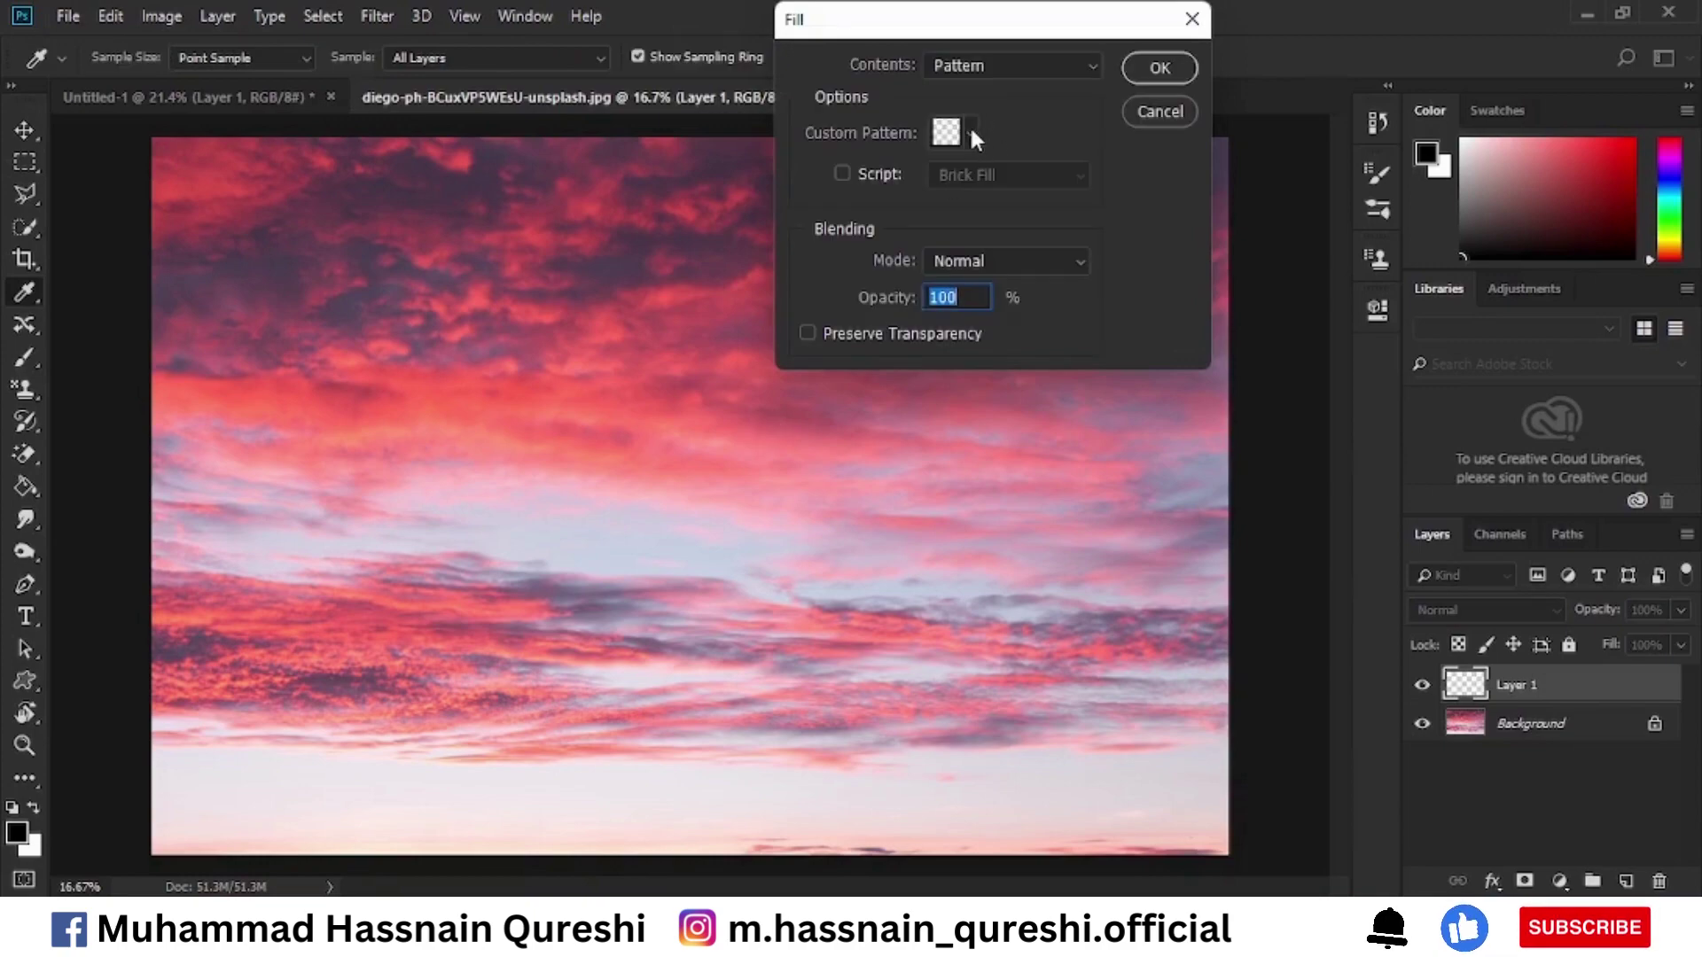
{"action": "left_click", "coordinate": [1166, 64]}
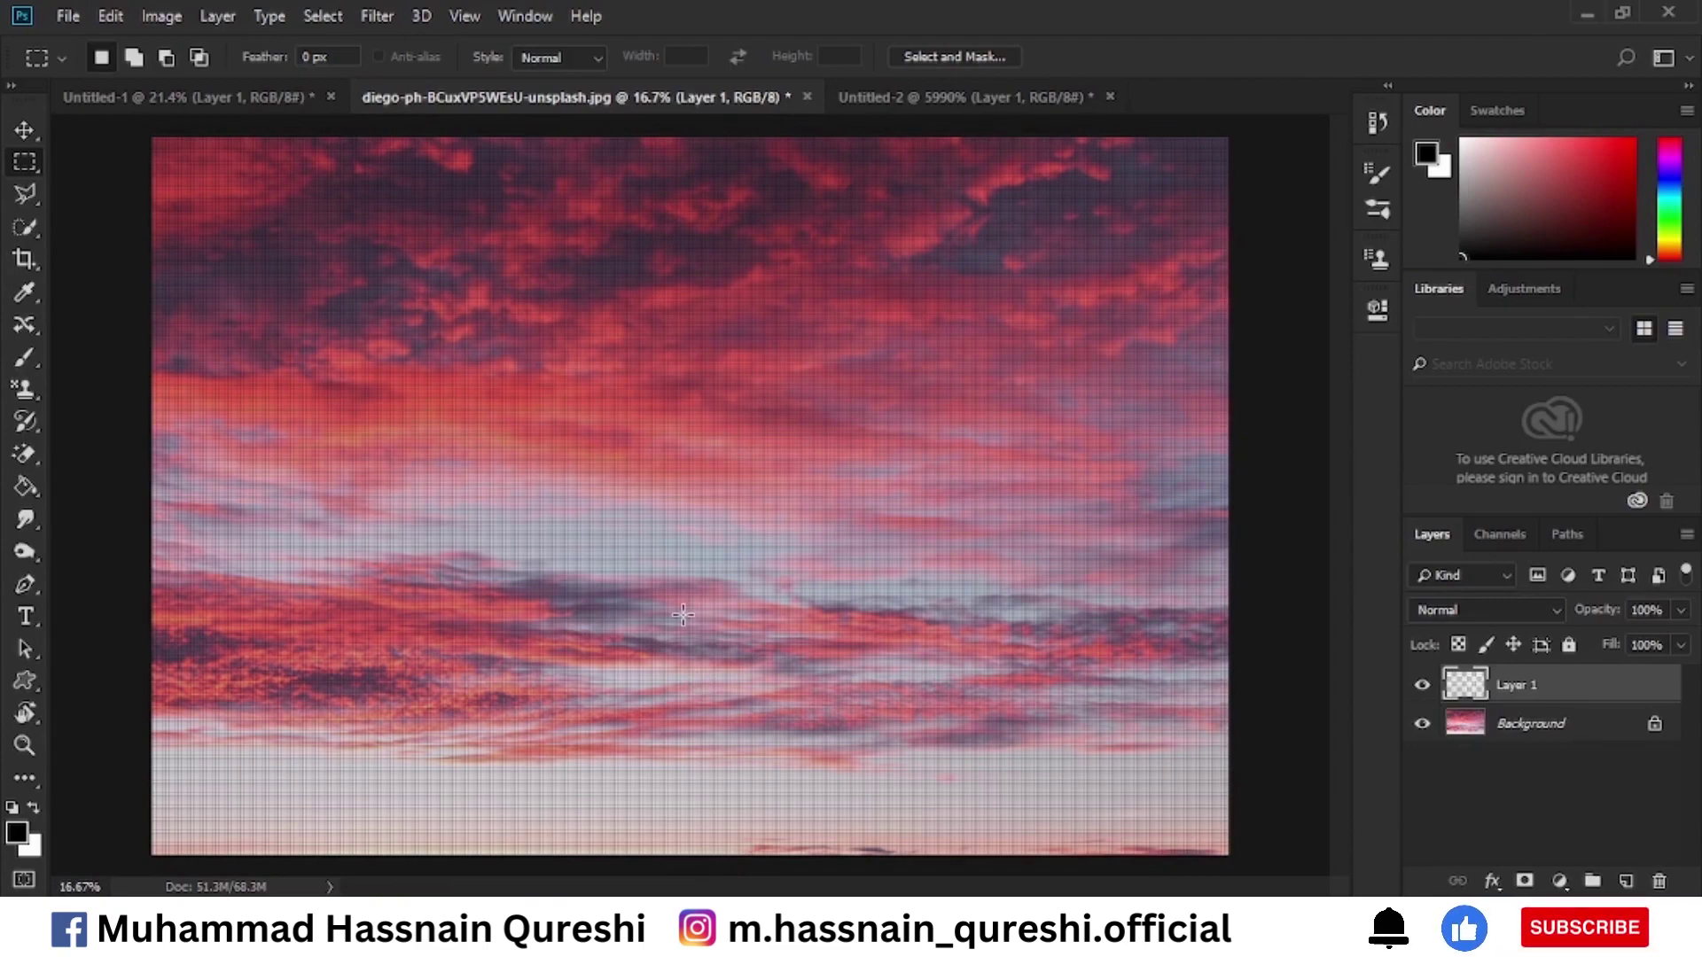
{"action": "scroll", "coordinate": [489, 436], "scroll_direction": "up", "scroll_amount": 10}
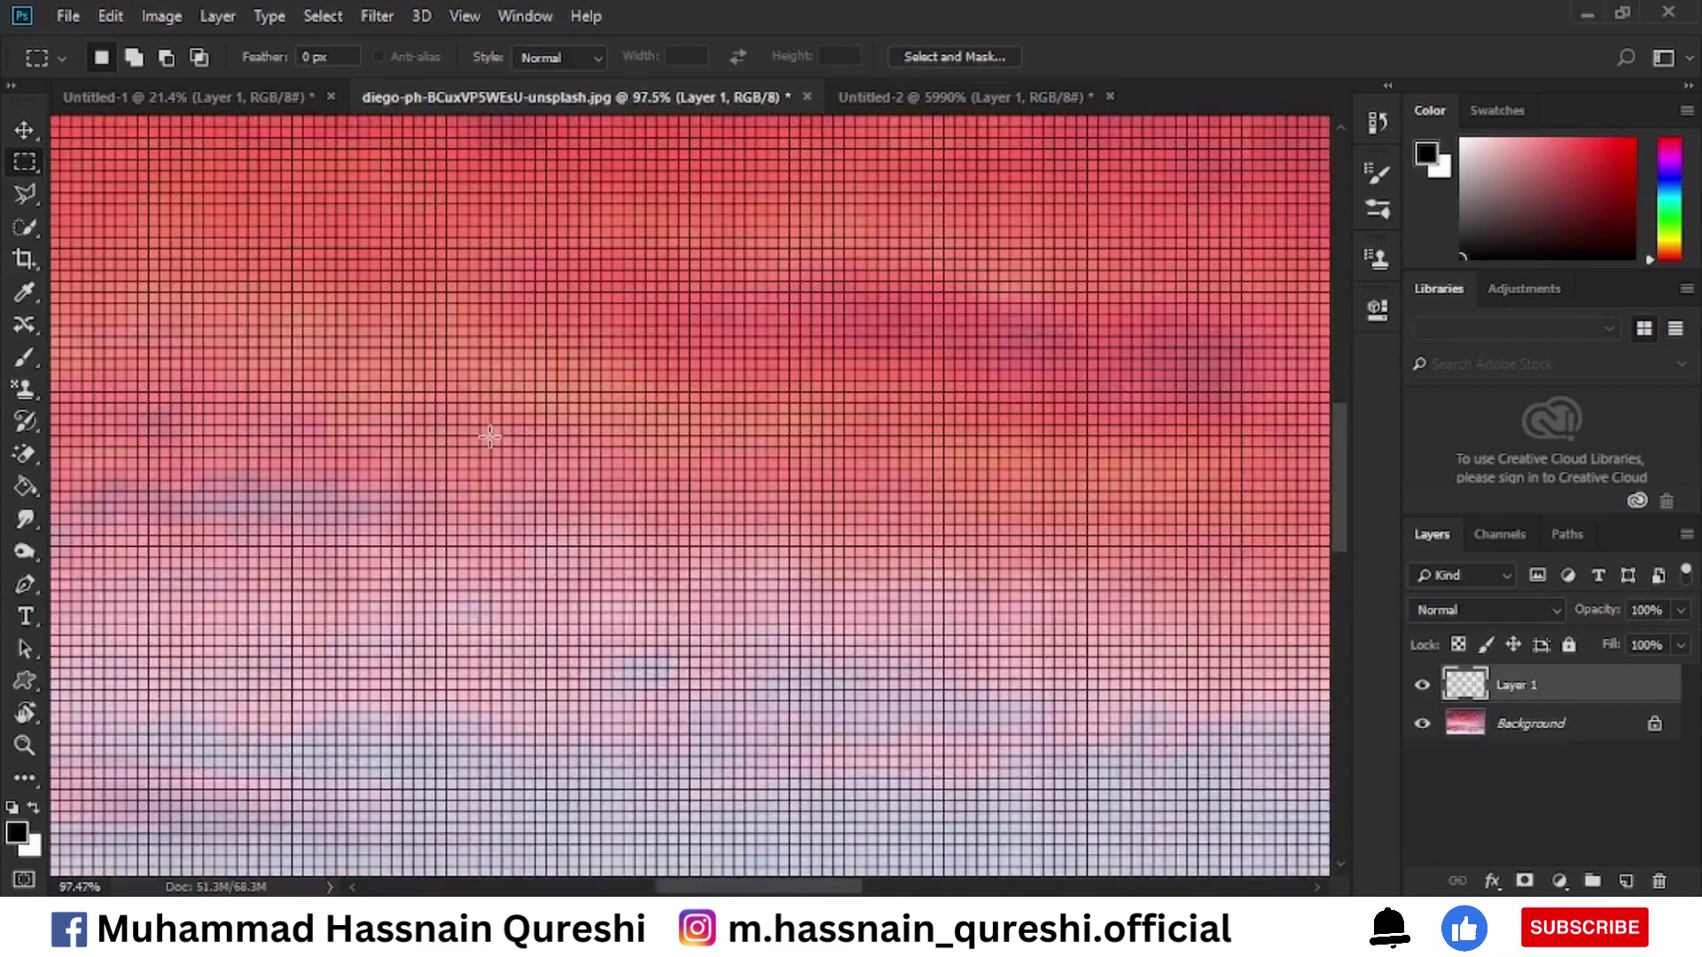
{"action": "scroll", "coordinate": [489, 436], "scroll_direction": "up", "scroll_amount": 5}
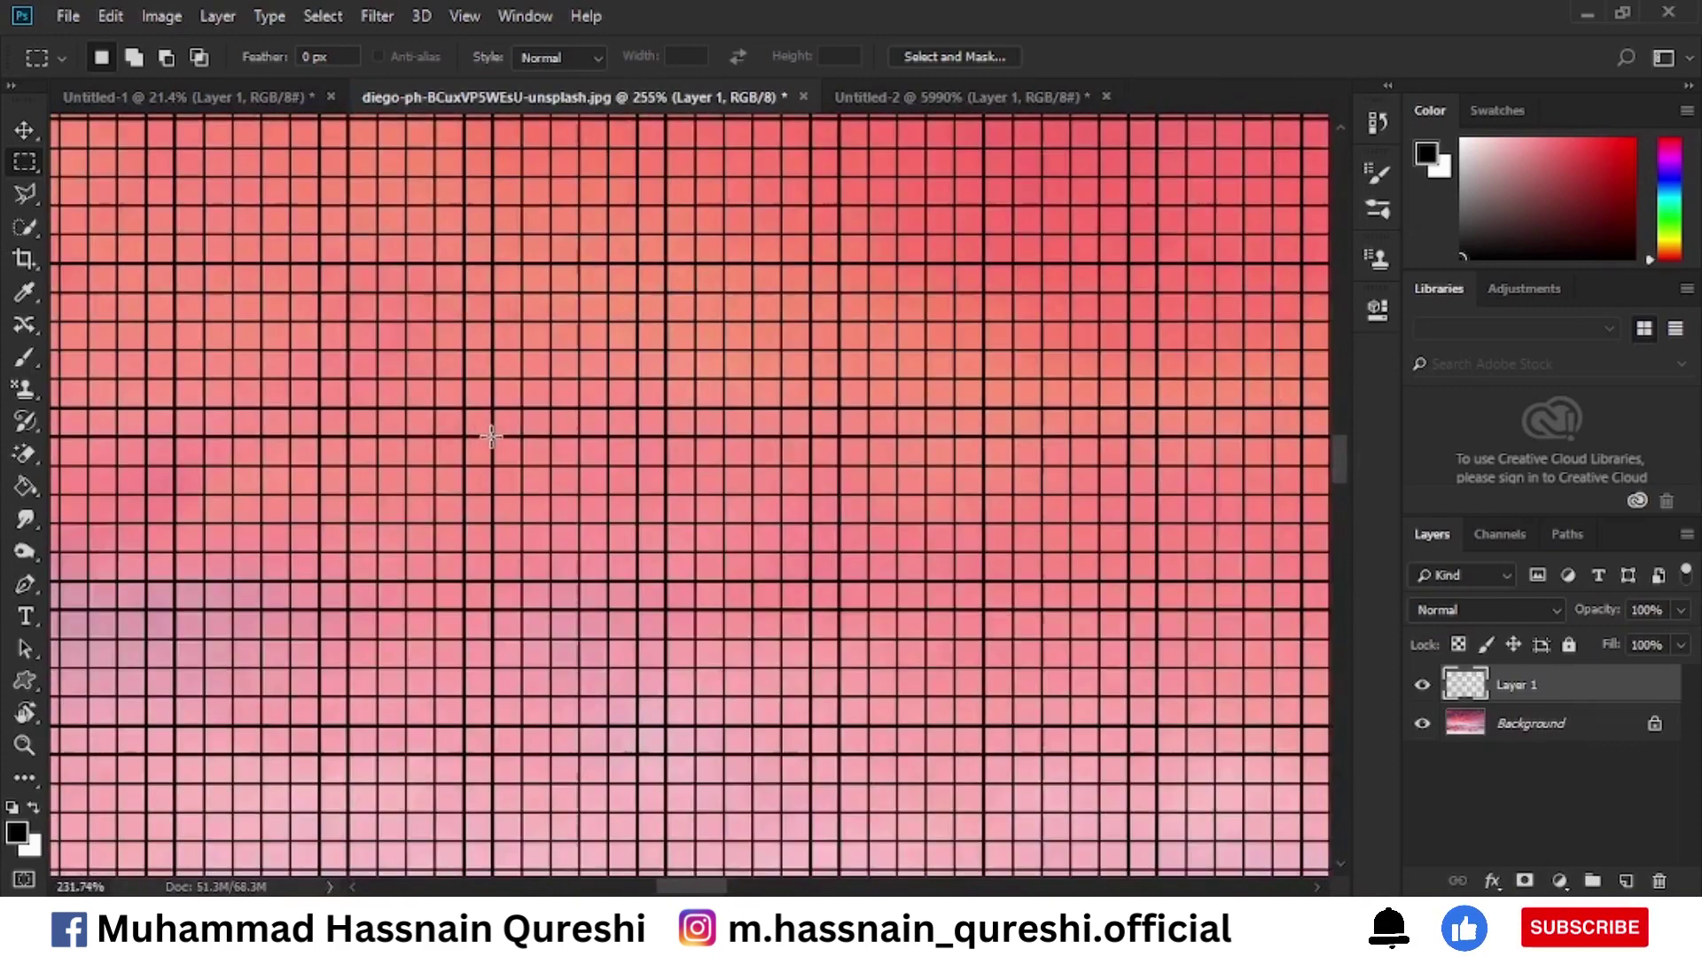
{"action": "scroll", "coordinate": [490, 436], "scroll_direction": "up", "scroll_amount": 3}
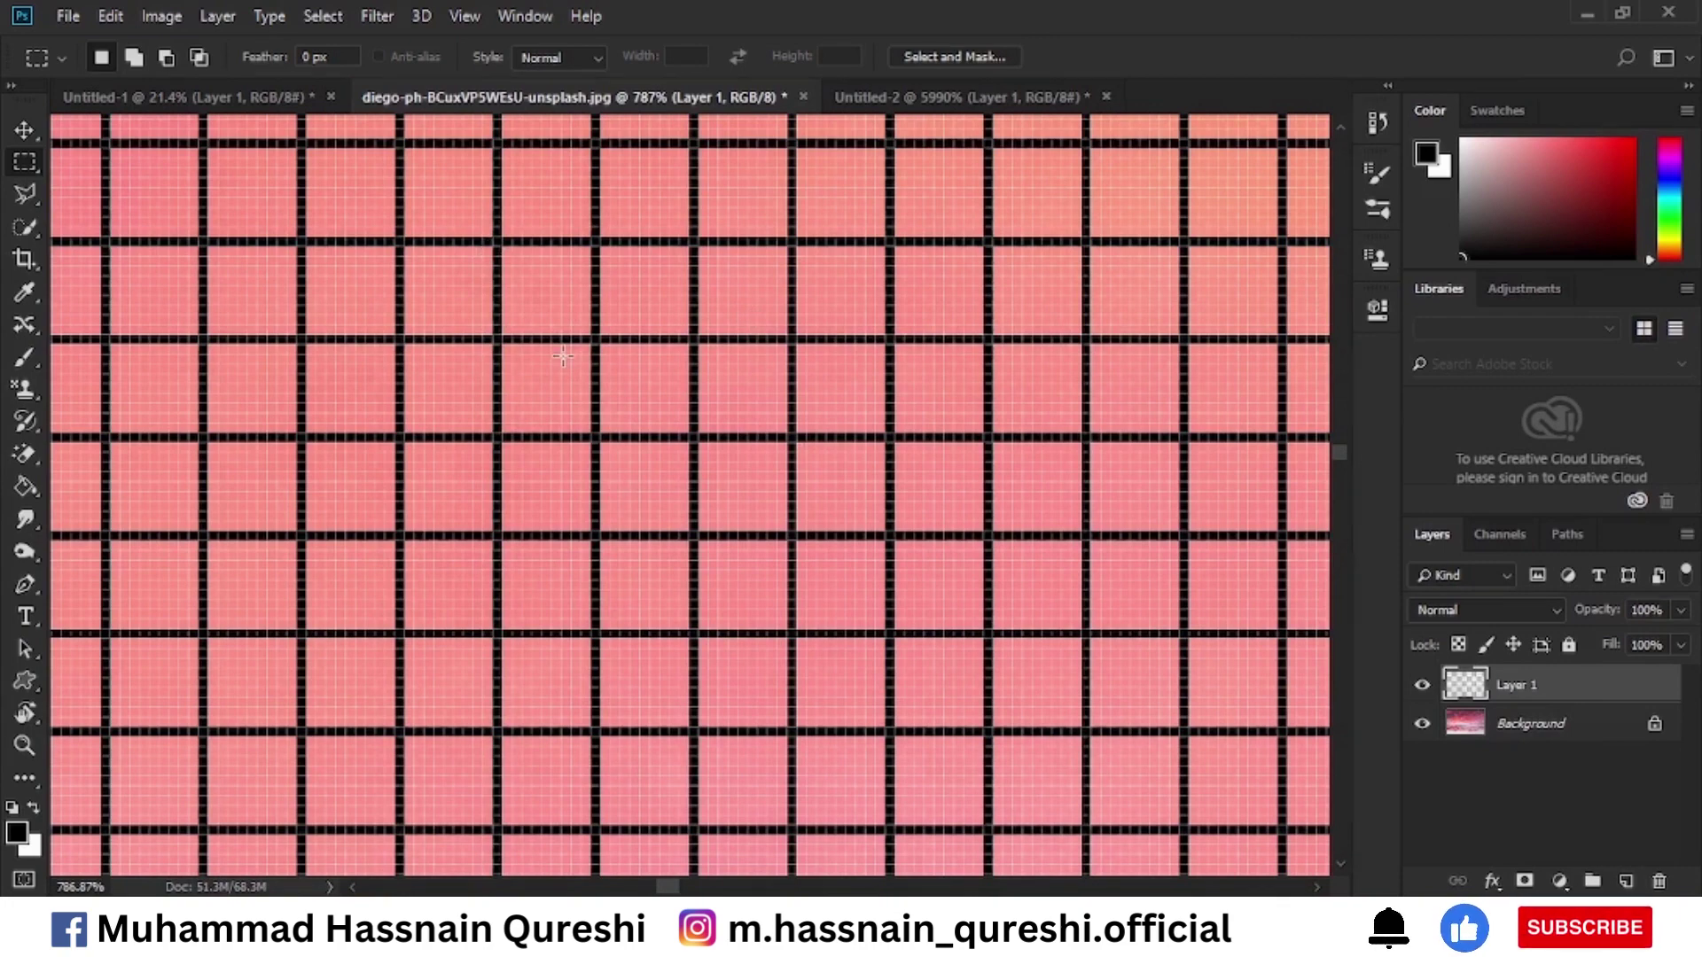
Return to the Untitled-1 document and close the grid tile document without saving it.
{"action": "left_click", "coordinate": [135, 94]}
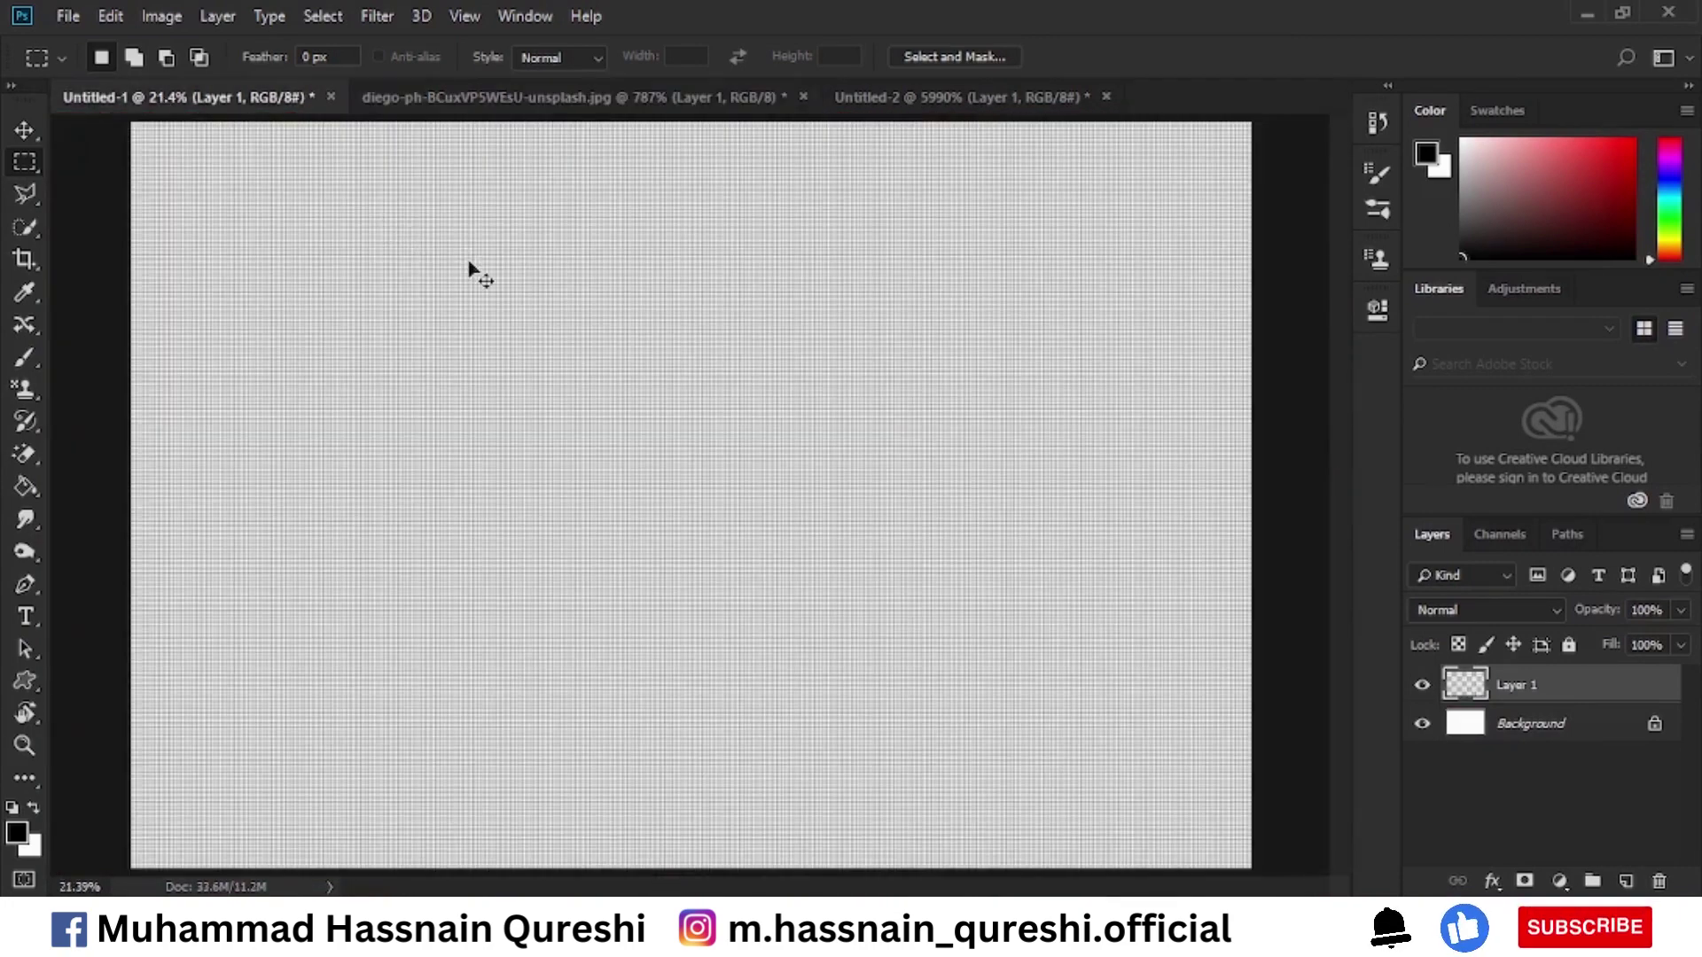
{"action": "left_click", "coordinate": [1105, 95]}
{"action": "left_click", "coordinate": [864, 354]}
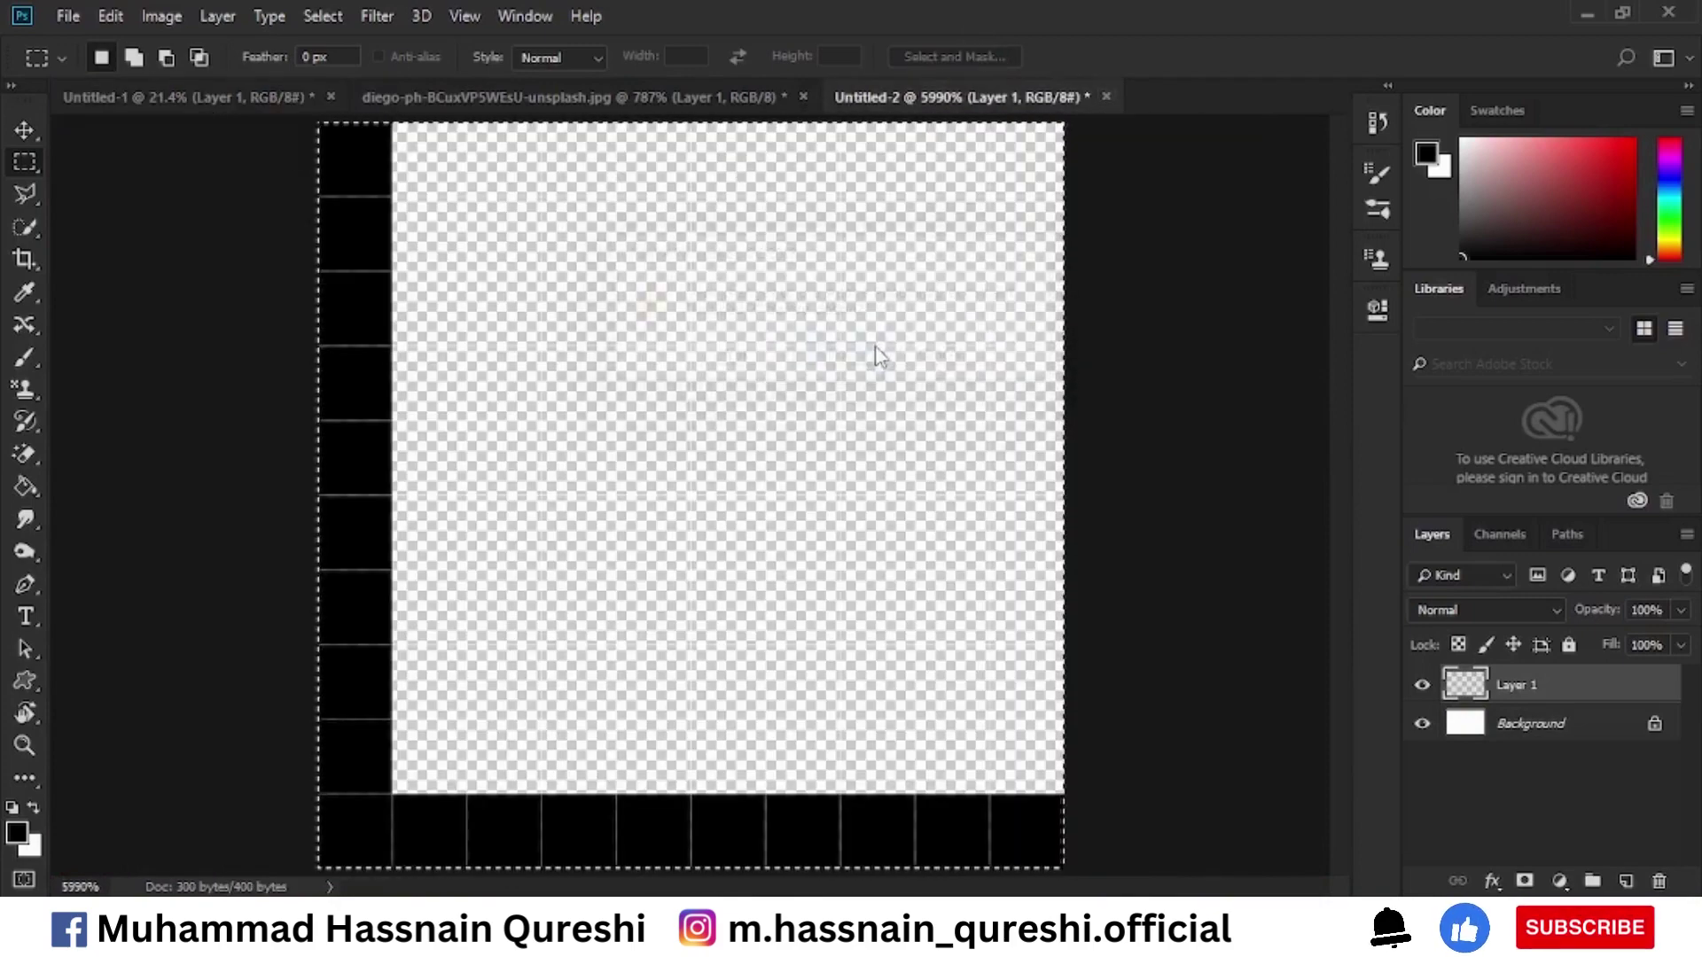
Start a new document measured in inches, with a width of 2 and a height of 2.
{"action": "left_click", "coordinate": [69, 15]}
{"action": "left_click", "coordinate": [104, 64]}
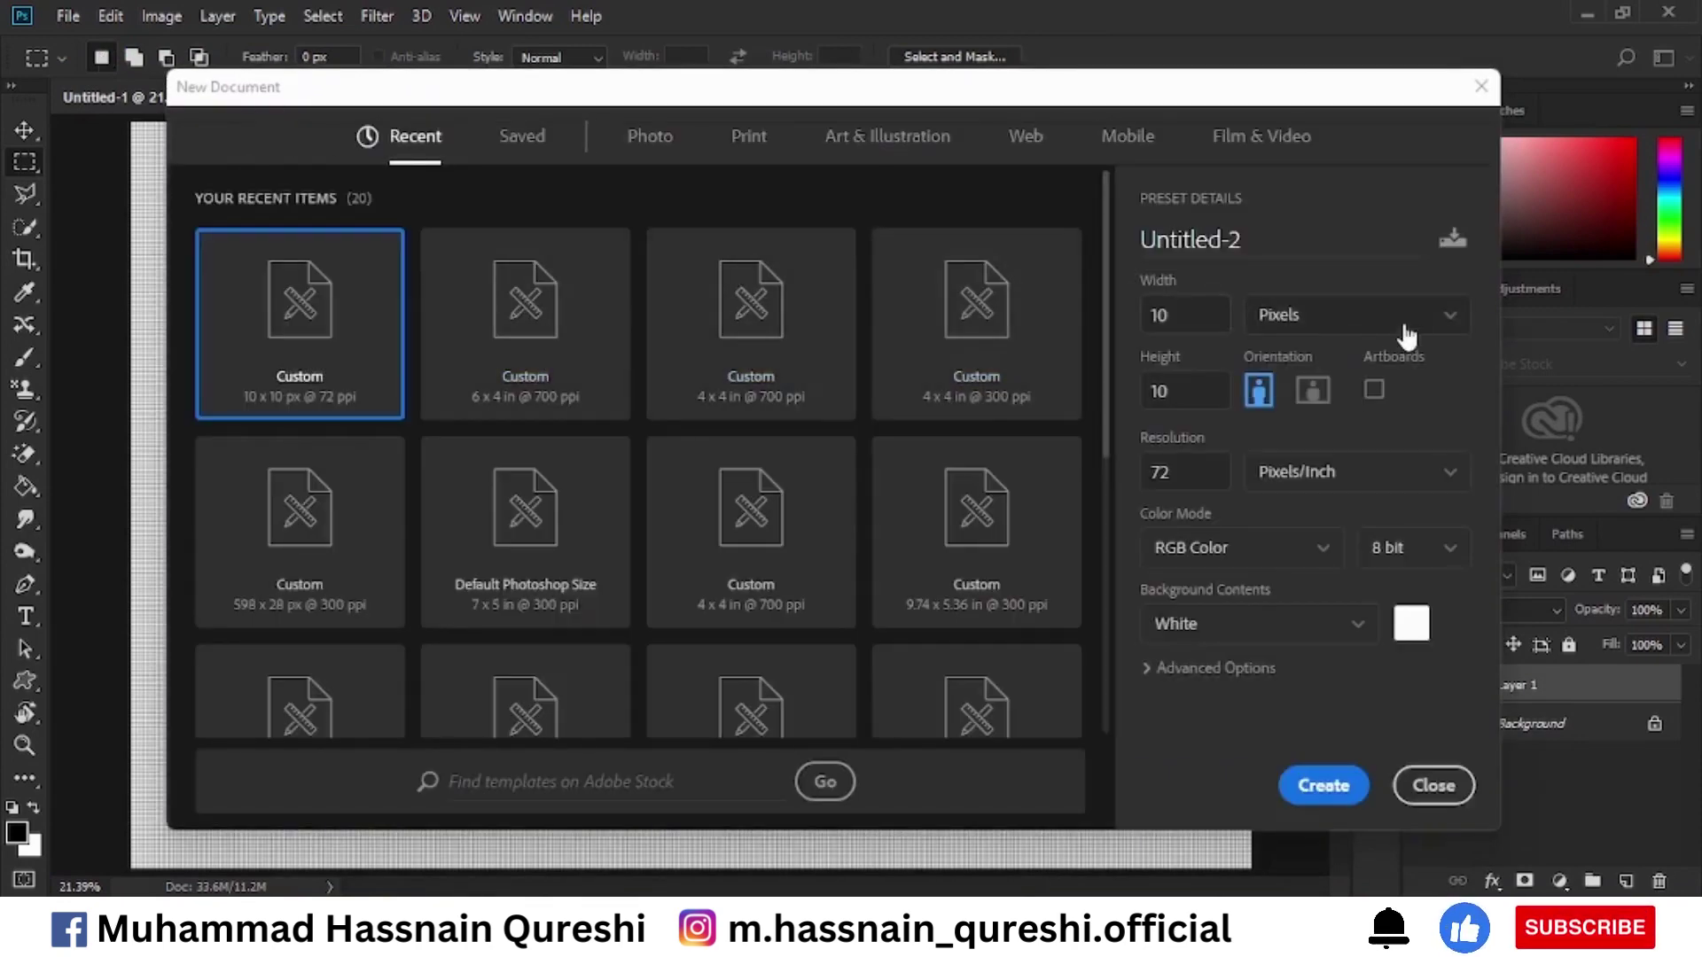
{"action": "double_click", "coordinate": [1214, 325]}
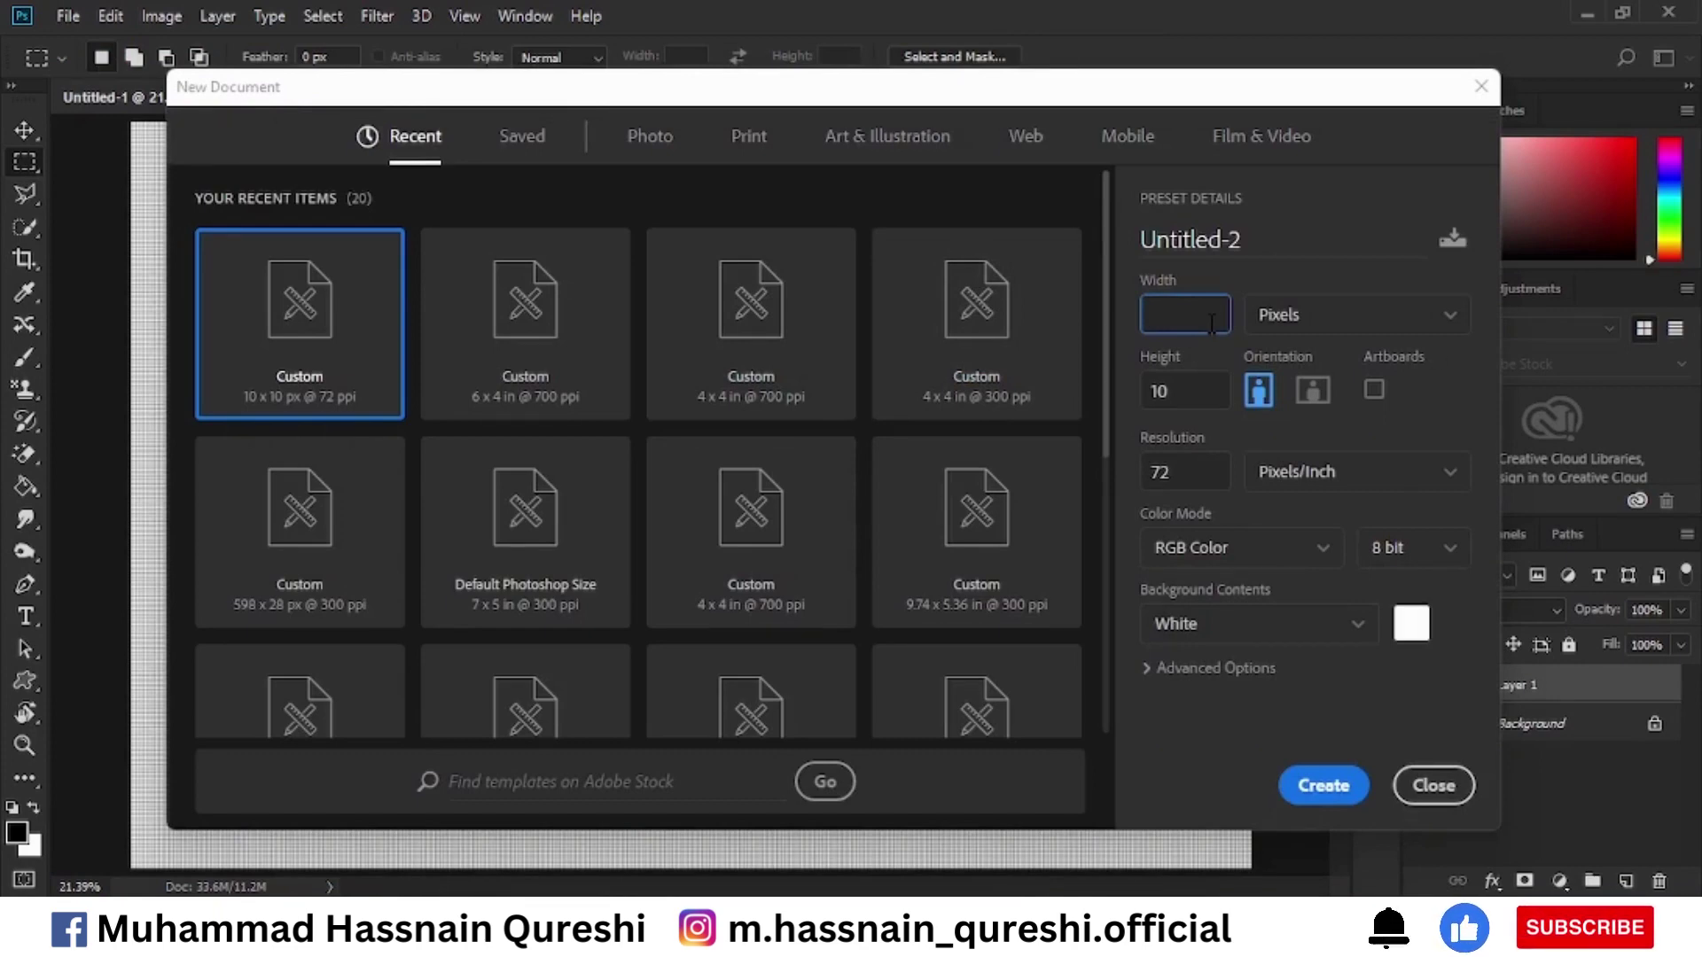
{"action": "left_click", "coordinate": [1462, 321]}
{"action": "left_click", "coordinate": [1357, 397]}
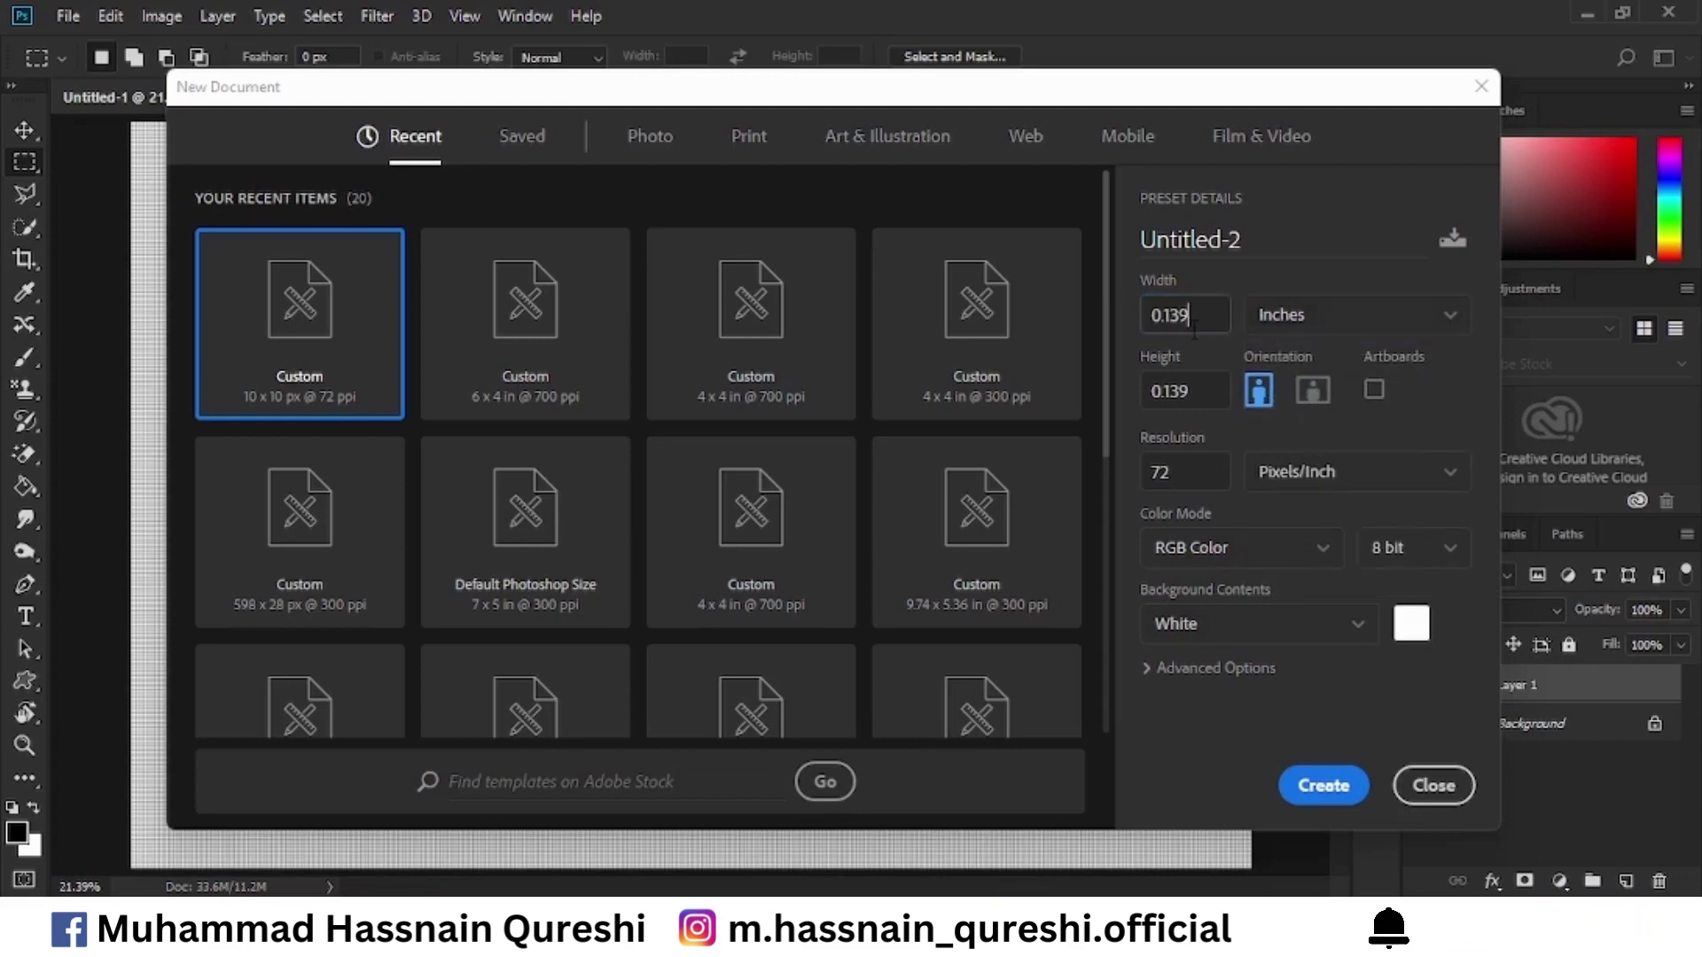
{"action": "double_click", "coordinate": [1188, 316]}
{"action": "key", "text": "BackSpace"}
{"action": "type", "text": "2"}
{"action": "double_click", "coordinate": [1199, 391]}
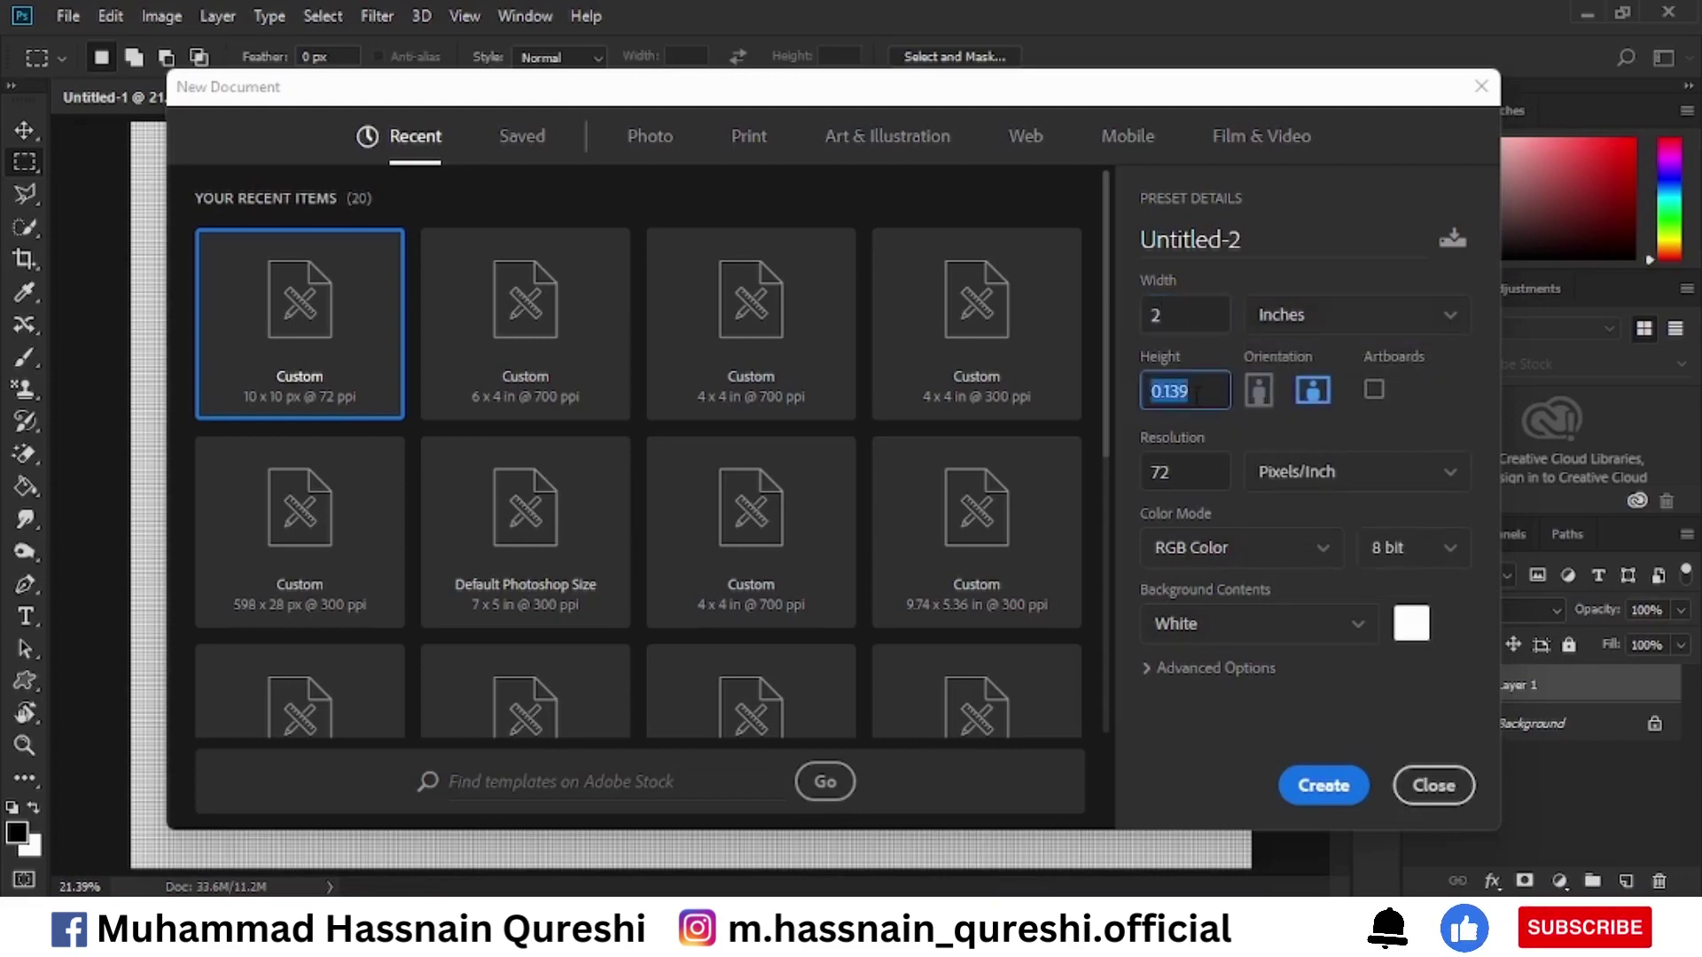
{"action": "key", "text": "BackSpace"}
Set the new document's resolution to 72 pixels/inch, create it and fit the canvas in view.
{"action": "double_click", "coordinate": [1179, 457]}
{"action": "key", "text": "BackSpace"}
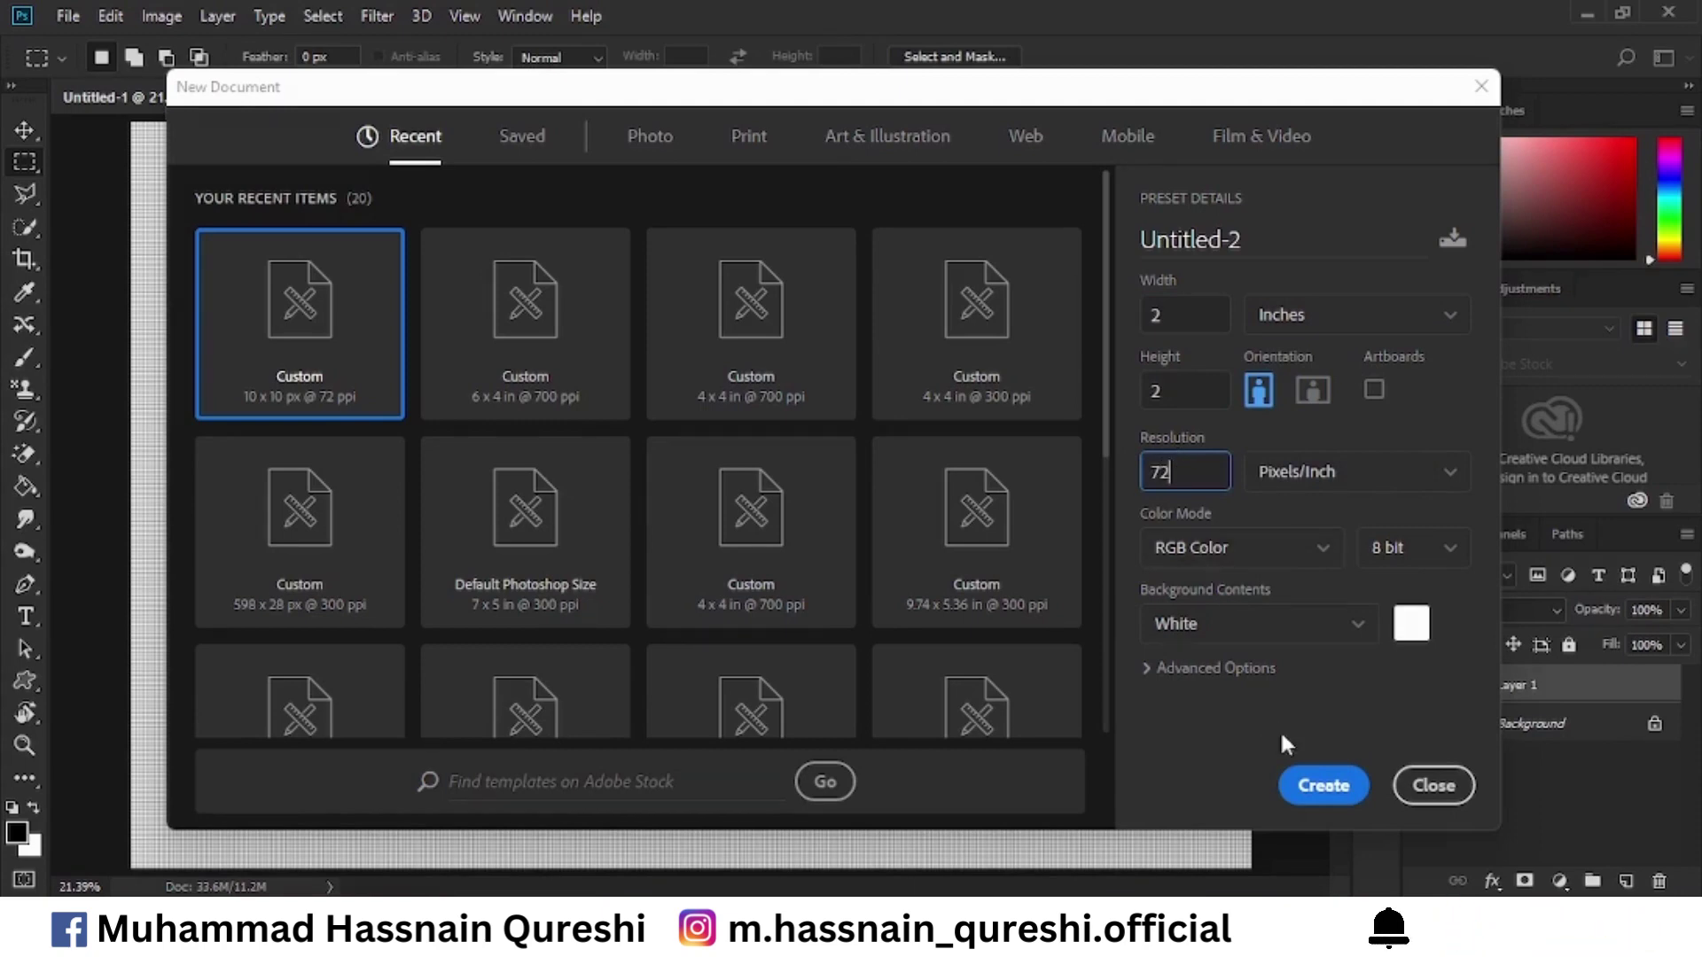
{"action": "left_click", "coordinate": [1316, 785]}
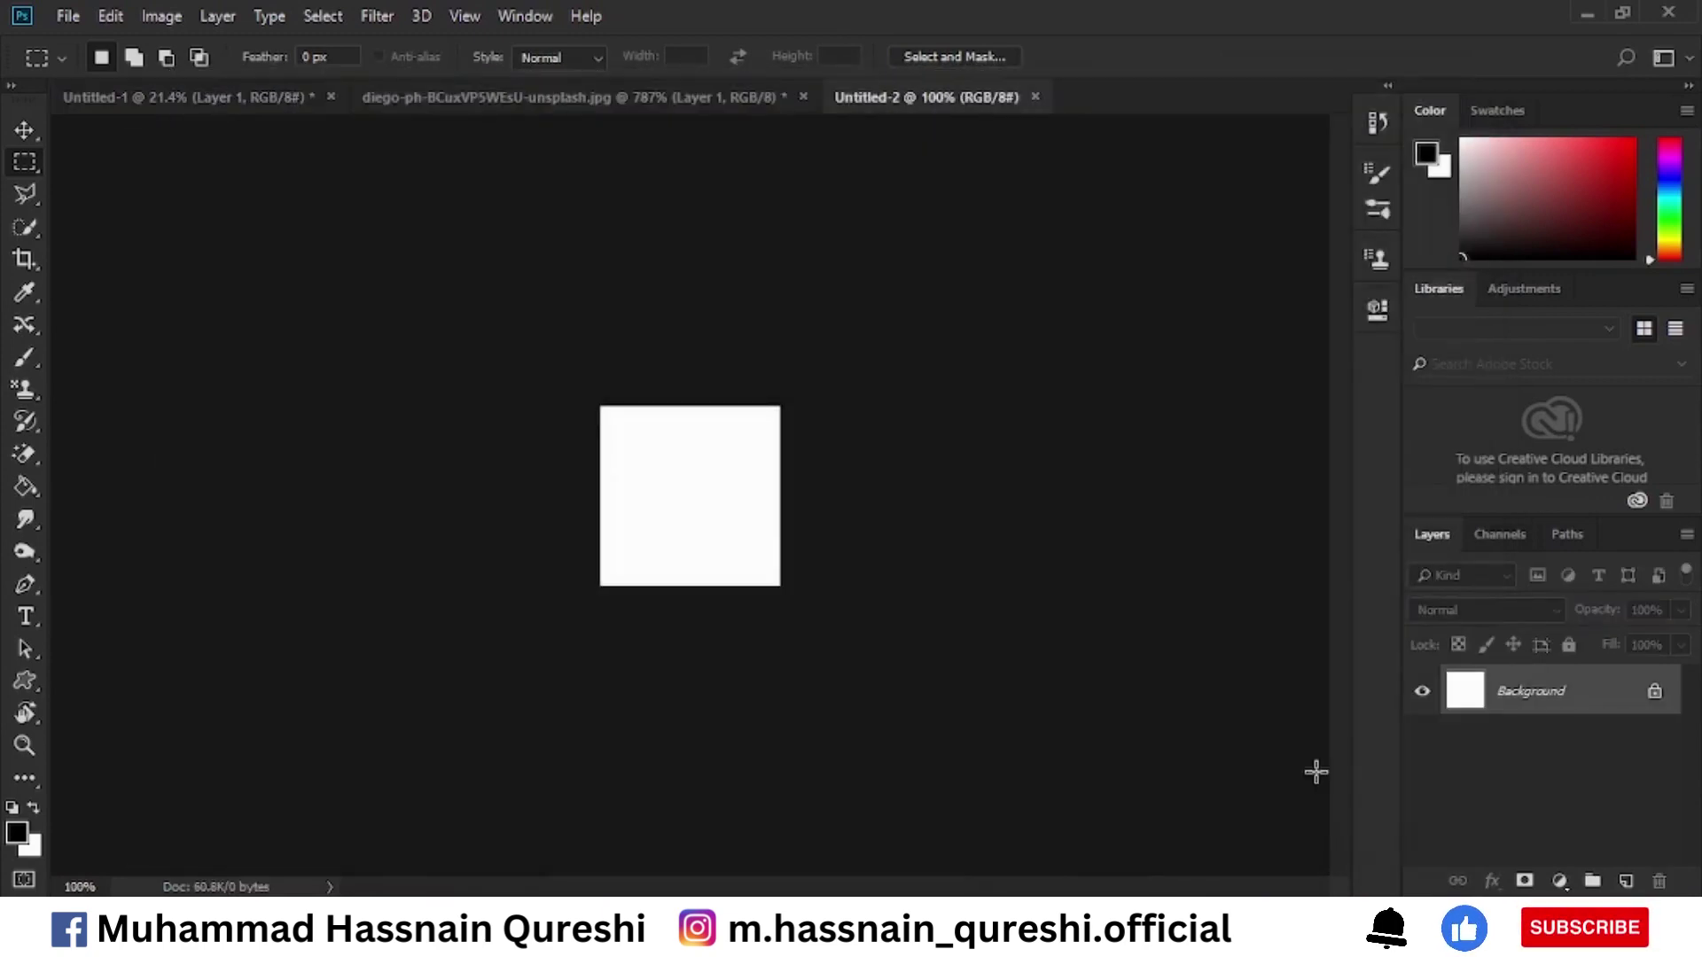
{"action": "key", "text": "ctrl+0"}
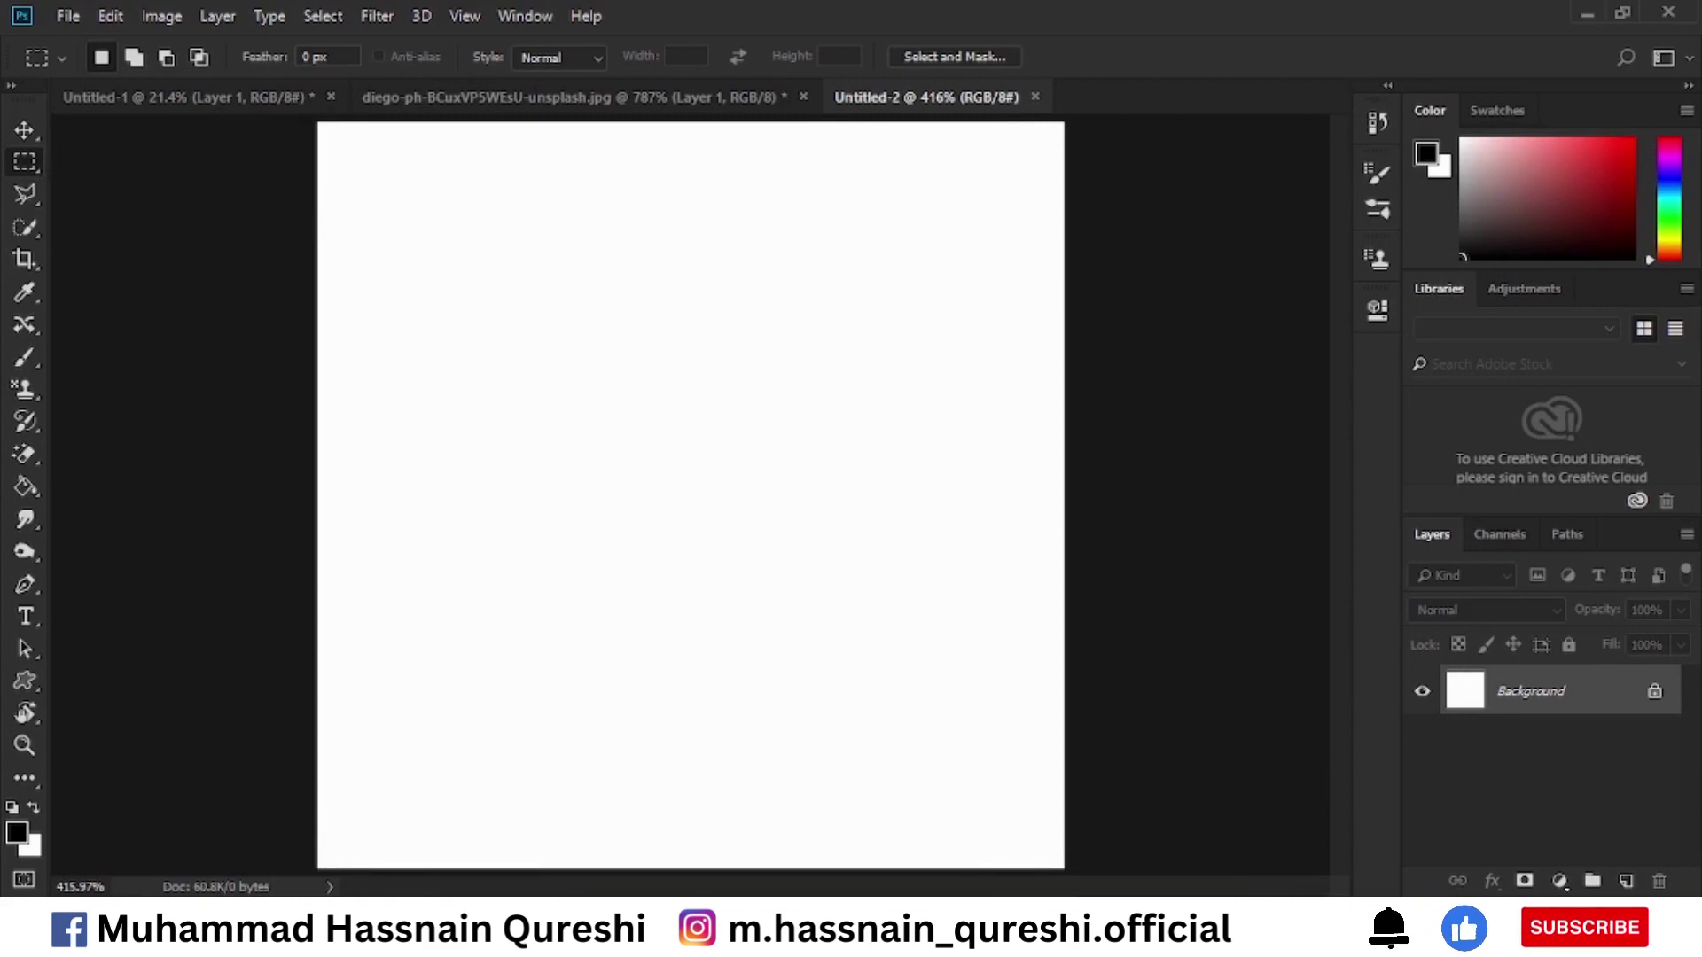
Add a new layer and fill a wide, full-height vertical stripe along the canvas's left edge with red.
{"action": "left_click", "coordinate": [1625, 881]}
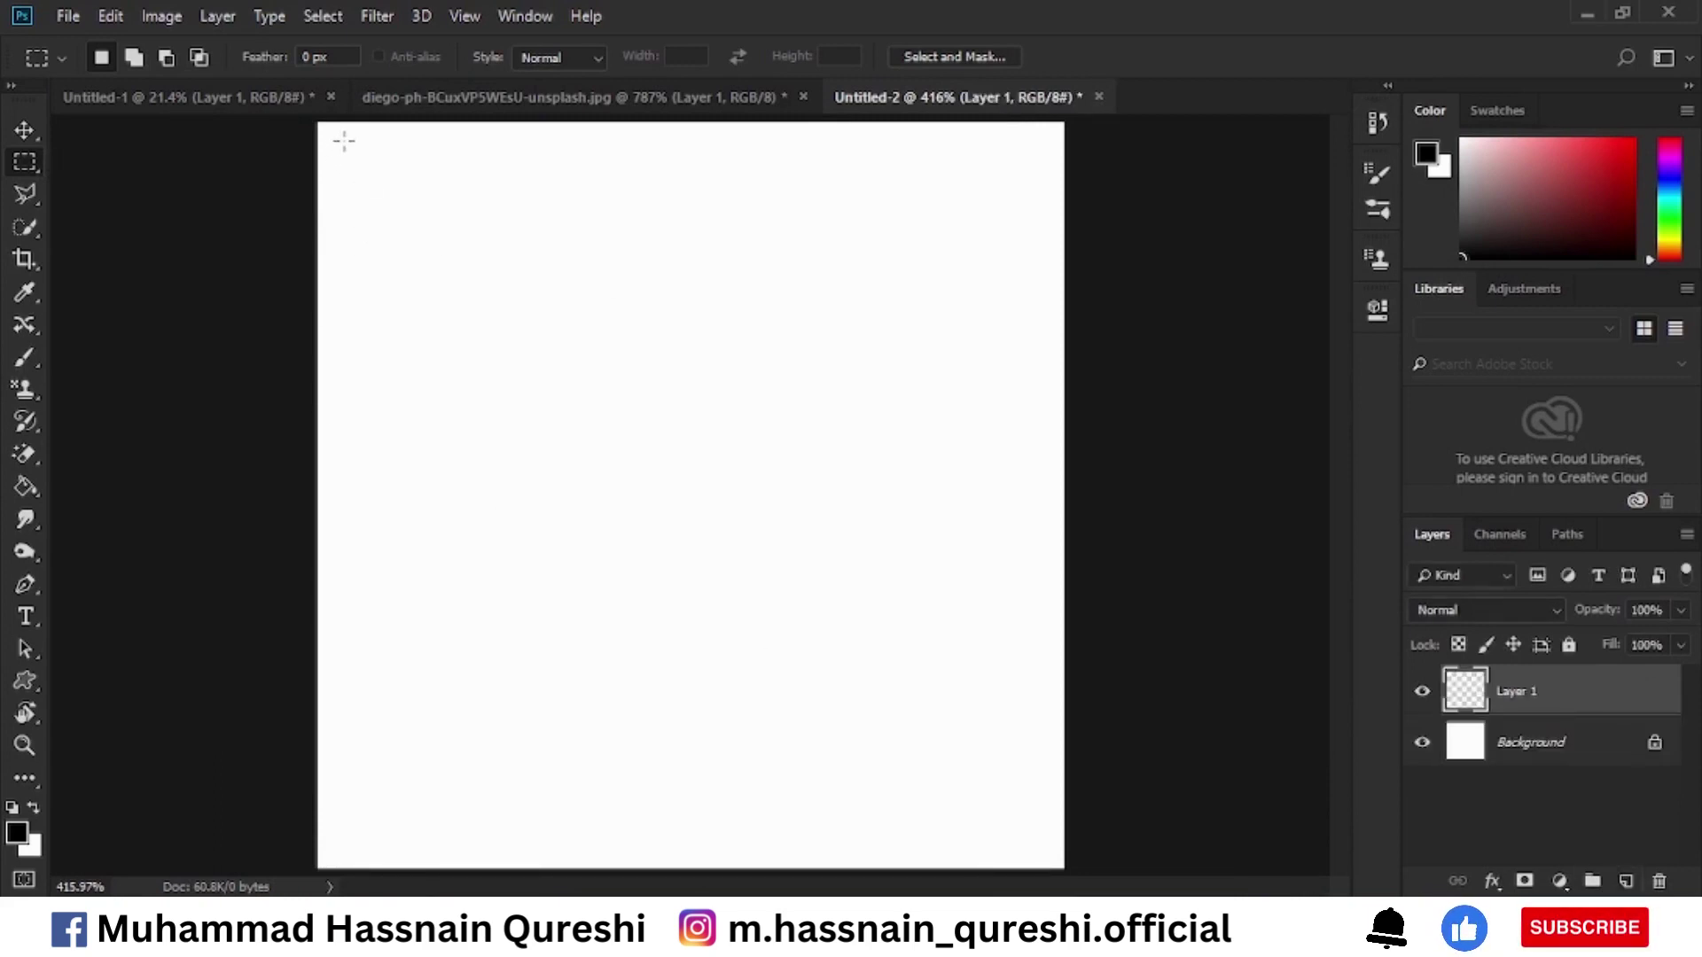
{"action": "left_click_drag", "start_coordinate": [307, 129], "coordinate": [431, 886]}
{"action": "left_click", "coordinate": [16, 833]}
{"action": "type", "text": "ff0000"}
{"action": "key", "text": "Return"}
{"action": "key", "text": "alt+BackSpace"}
Fill an equally wide, full-height stripe with bright green, leaving a gap to the right of the red one.
{"action": "key", "text": "m"}
{"action": "mouse_move", "coordinate": [393, 293]}
{"action": "left_mouse_down"}
{"action": "mouse_move", "coordinate": [748, 293]}
{"action": "mouse_move", "coordinate": [625, 292]}
{"action": "left_mouse_up"}
{"action": "left_click", "coordinate": [16, 833]}
{"action": "type", "text": "00ff00"}
{"action": "key", "text": "Return"}
{"action": "key", "text": "alt+BackSpace"}
{"action": "key", "text": "ctrl+s"}
{"action": "key", "text": "Escape"}
Fill a narrower full-height stripe with yellow in the gap between the red and green stripes.
{"action": "left_click_drag", "start_coordinate": [457, 116], "coordinate": [525, 889]}
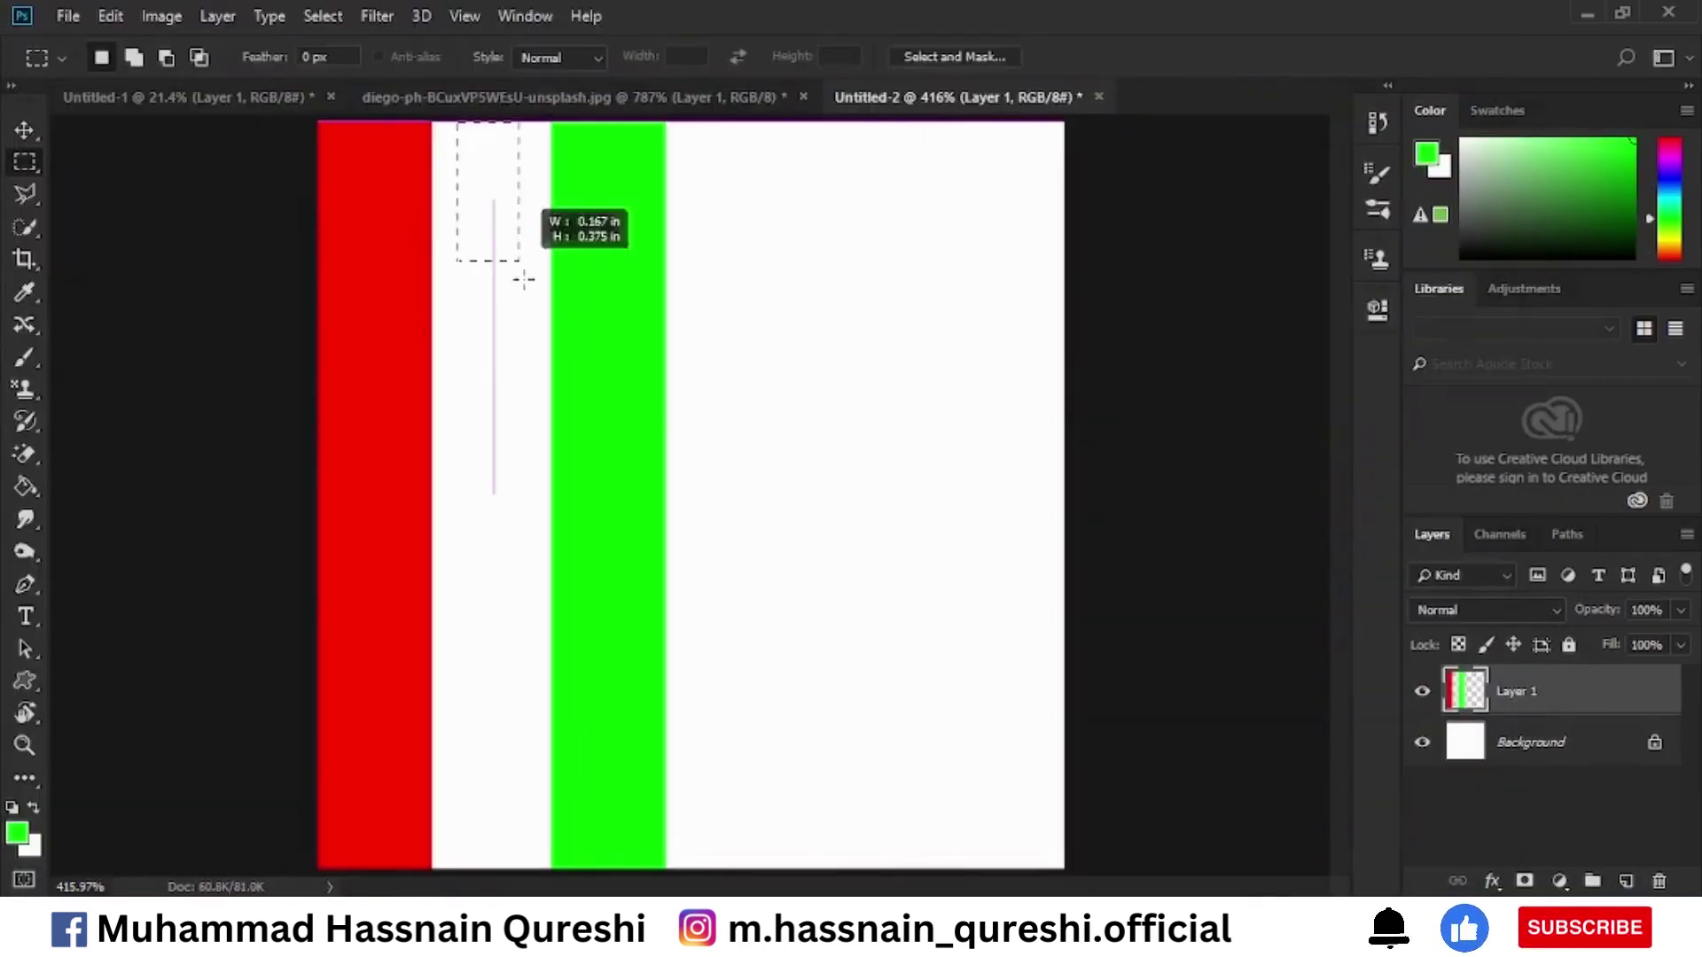
{"action": "left_click", "coordinate": [16, 833]}
{"action": "type", "text": "ffff00"}
{"action": "key", "text": "Return"}
{"action": "key", "text": "alt+BackSpace"}
Fill a narrow full-height stripe just right of the green one with blue #000cff, and deselect it.
{"action": "left_click_drag", "start_coordinate": [692, 118], "coordinate": [758, 886]}
{"action": "left_click", "coordinate": [15, 833]}
{"action": "type", "text": "0000ff"}
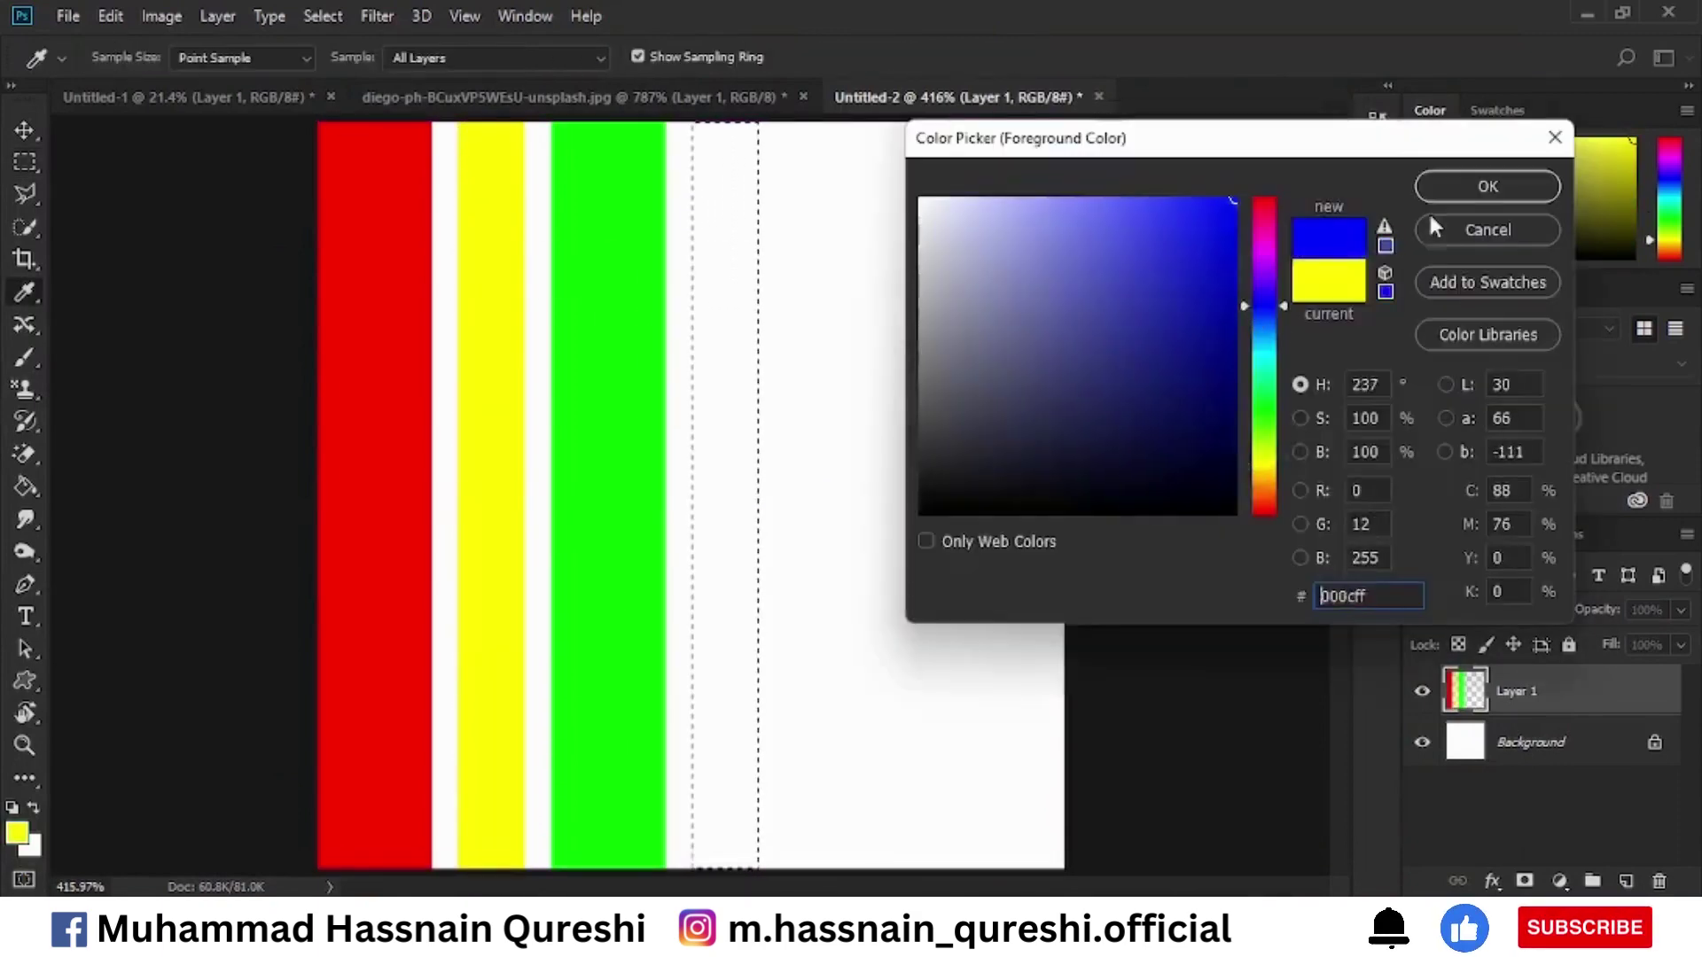
{"action": "key", "text": "Return"}
{"action": "key", "text": "alt+BackSpace"}
{"action": "key", "text": "ctrl+d"}
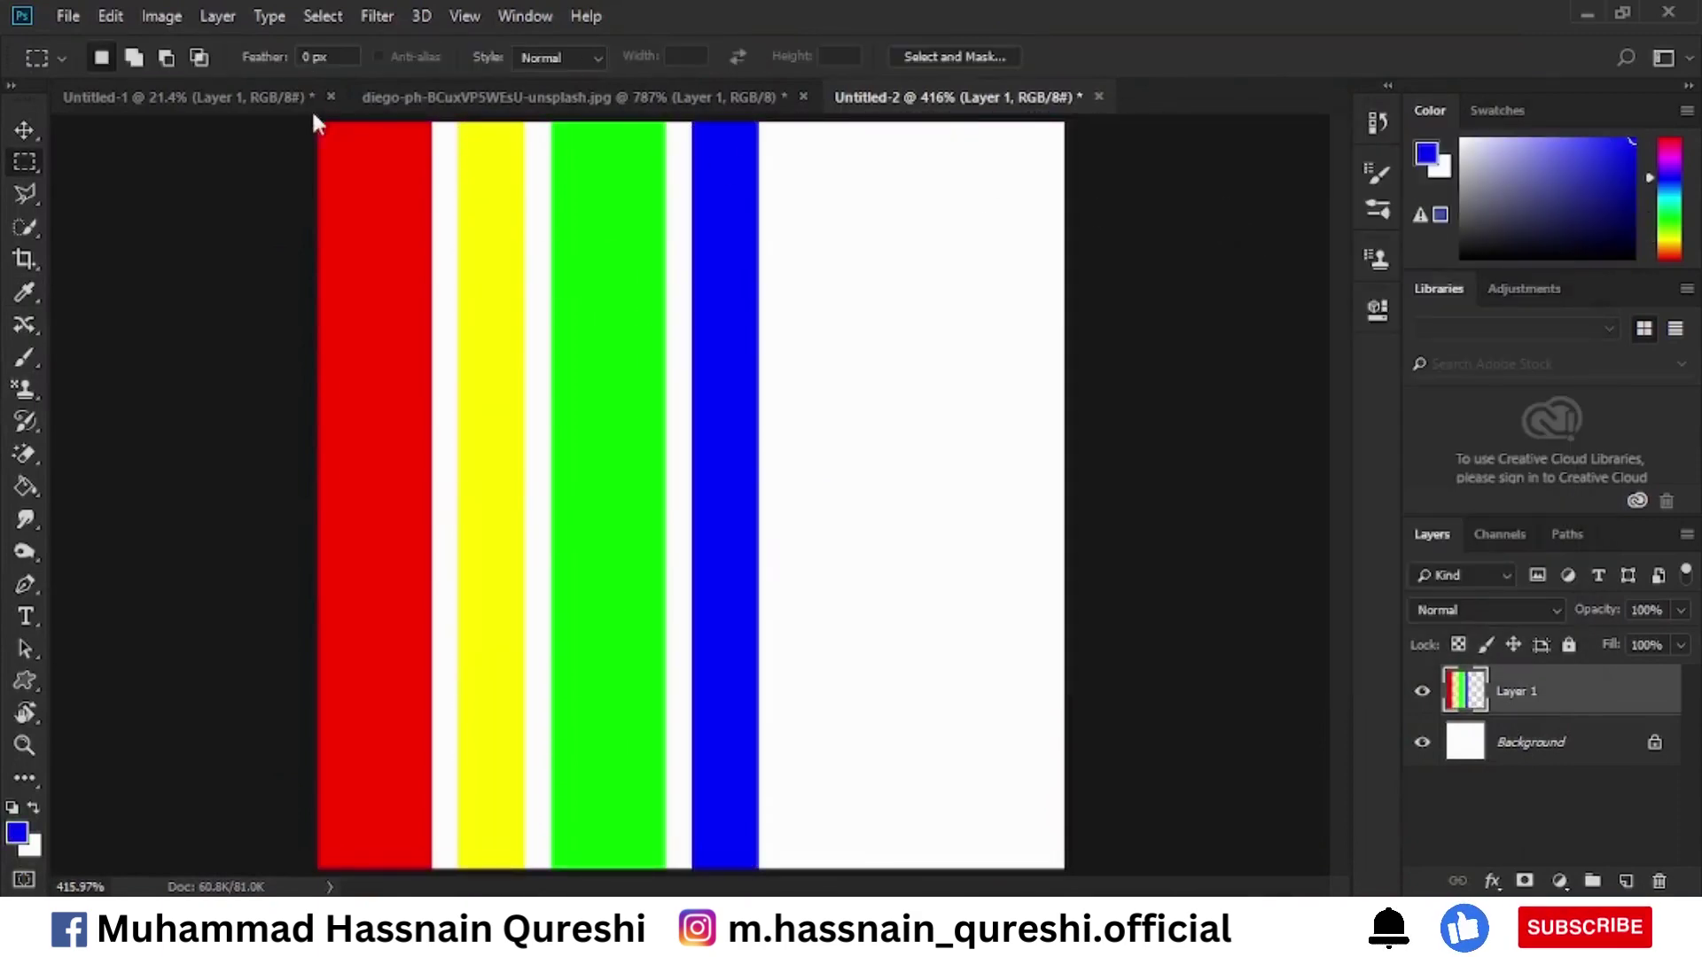
Crop the canvas to the blue stripe's right edge, removing the blank area while keeping the full height.
{"action": "left_click", "coordinate": [26, 257]}
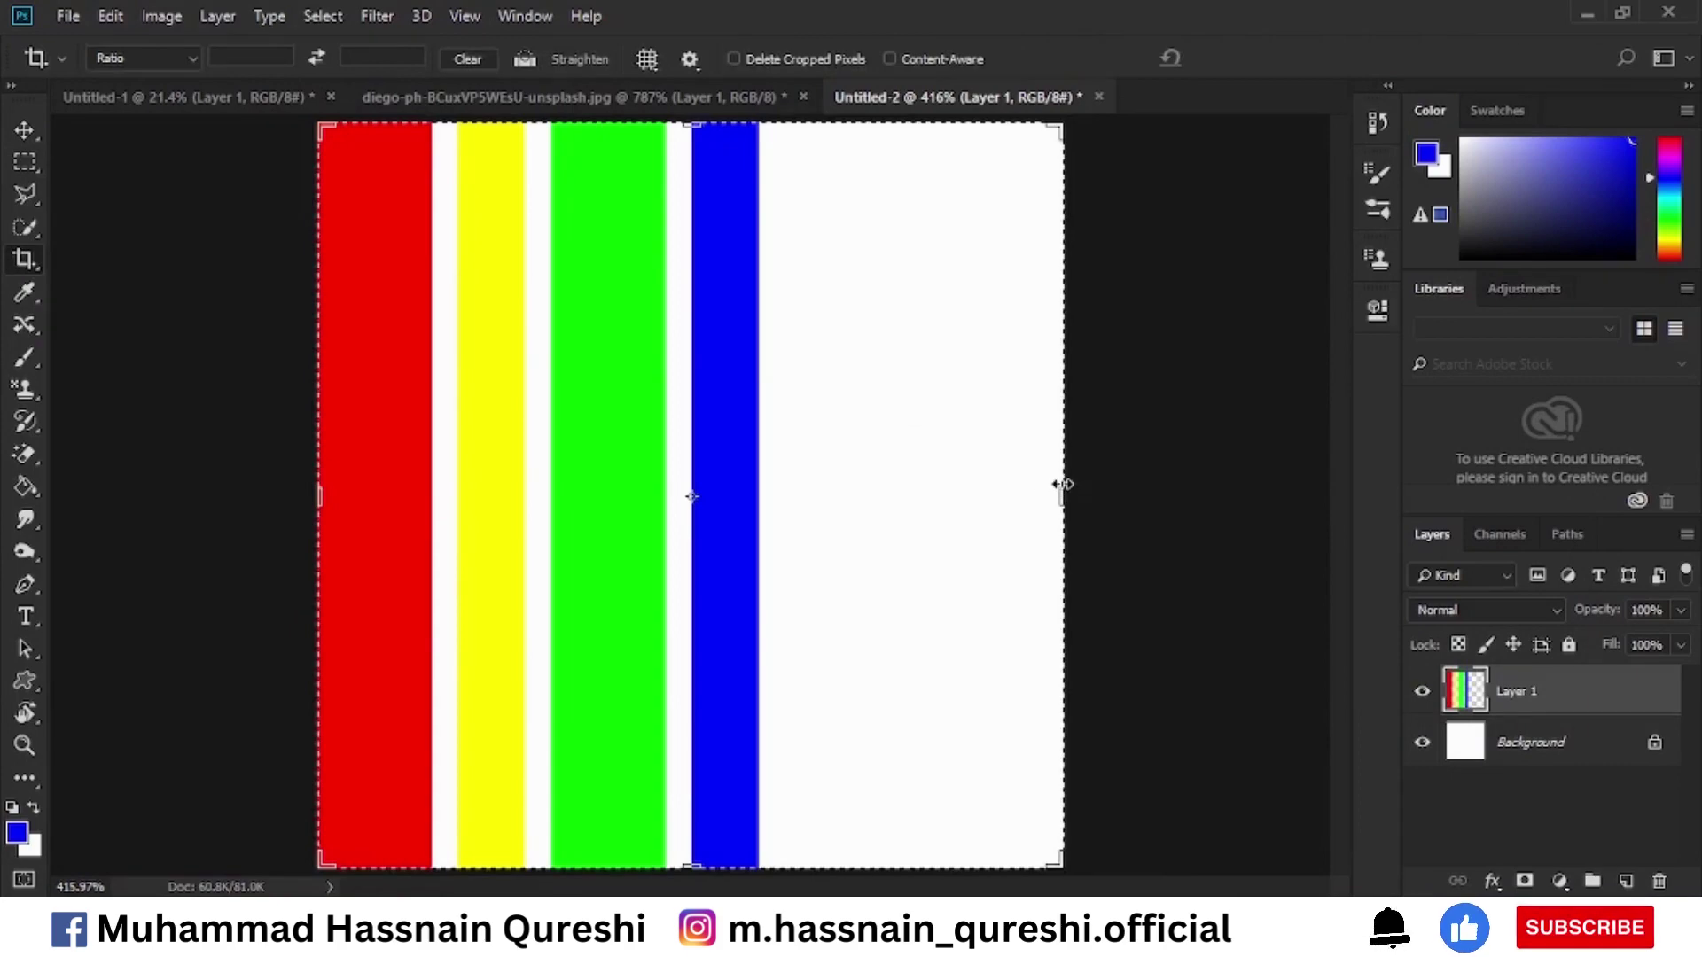
{"action": "left_click_drag", "start_coordinate": [1064, 485], "coordinate": [913, 523]}
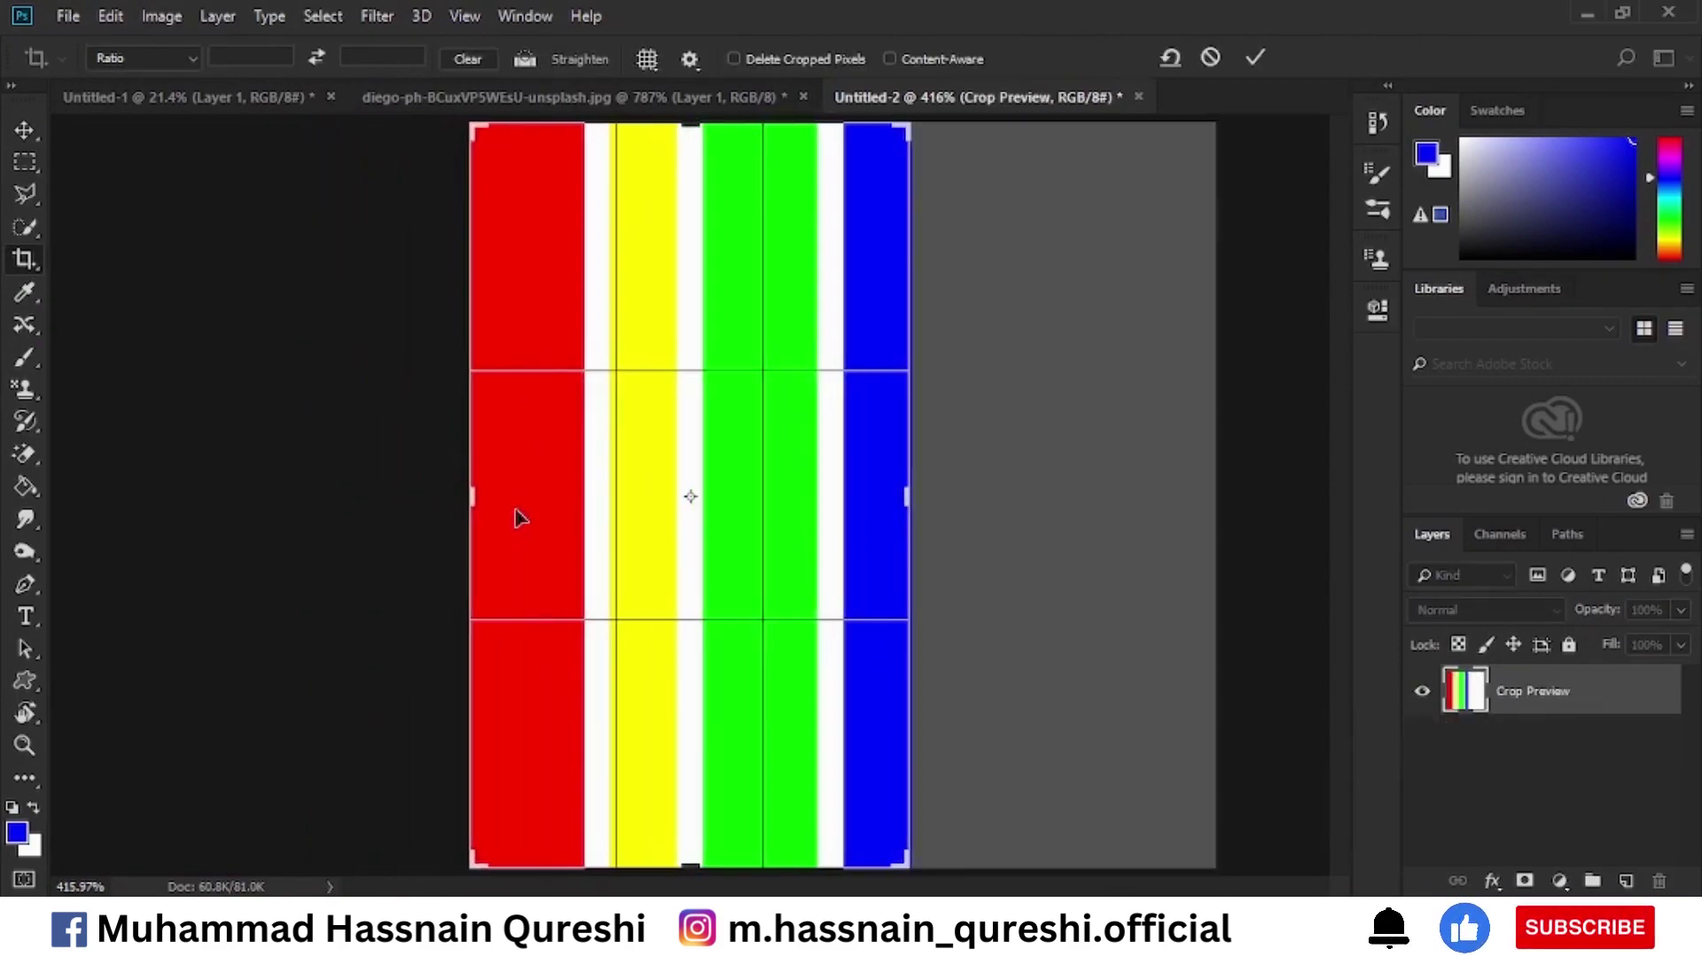
{"action": "left_click_drag", "start_coordinate": [477, 490], "coordinate": [472, 494]}
{"action": "left_click_drag", "start_coordinate": [687, 876], "coordinate": [689, 866]}
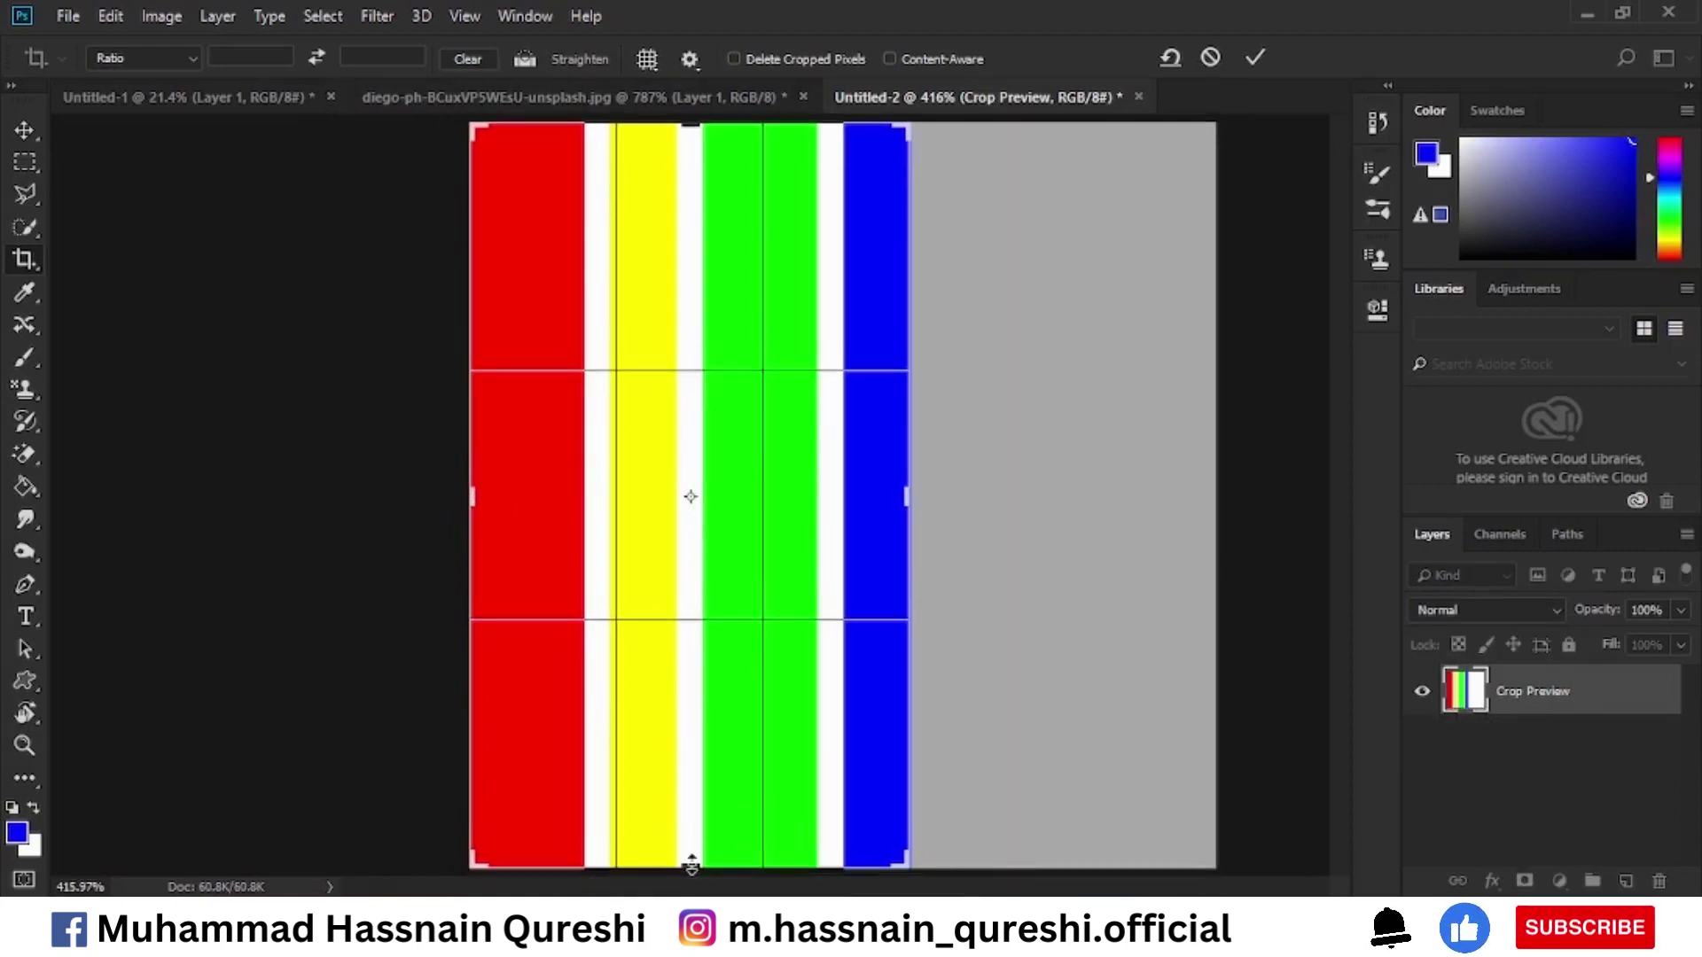
{"action": "left_click", "coordinate": [1254, 56]}
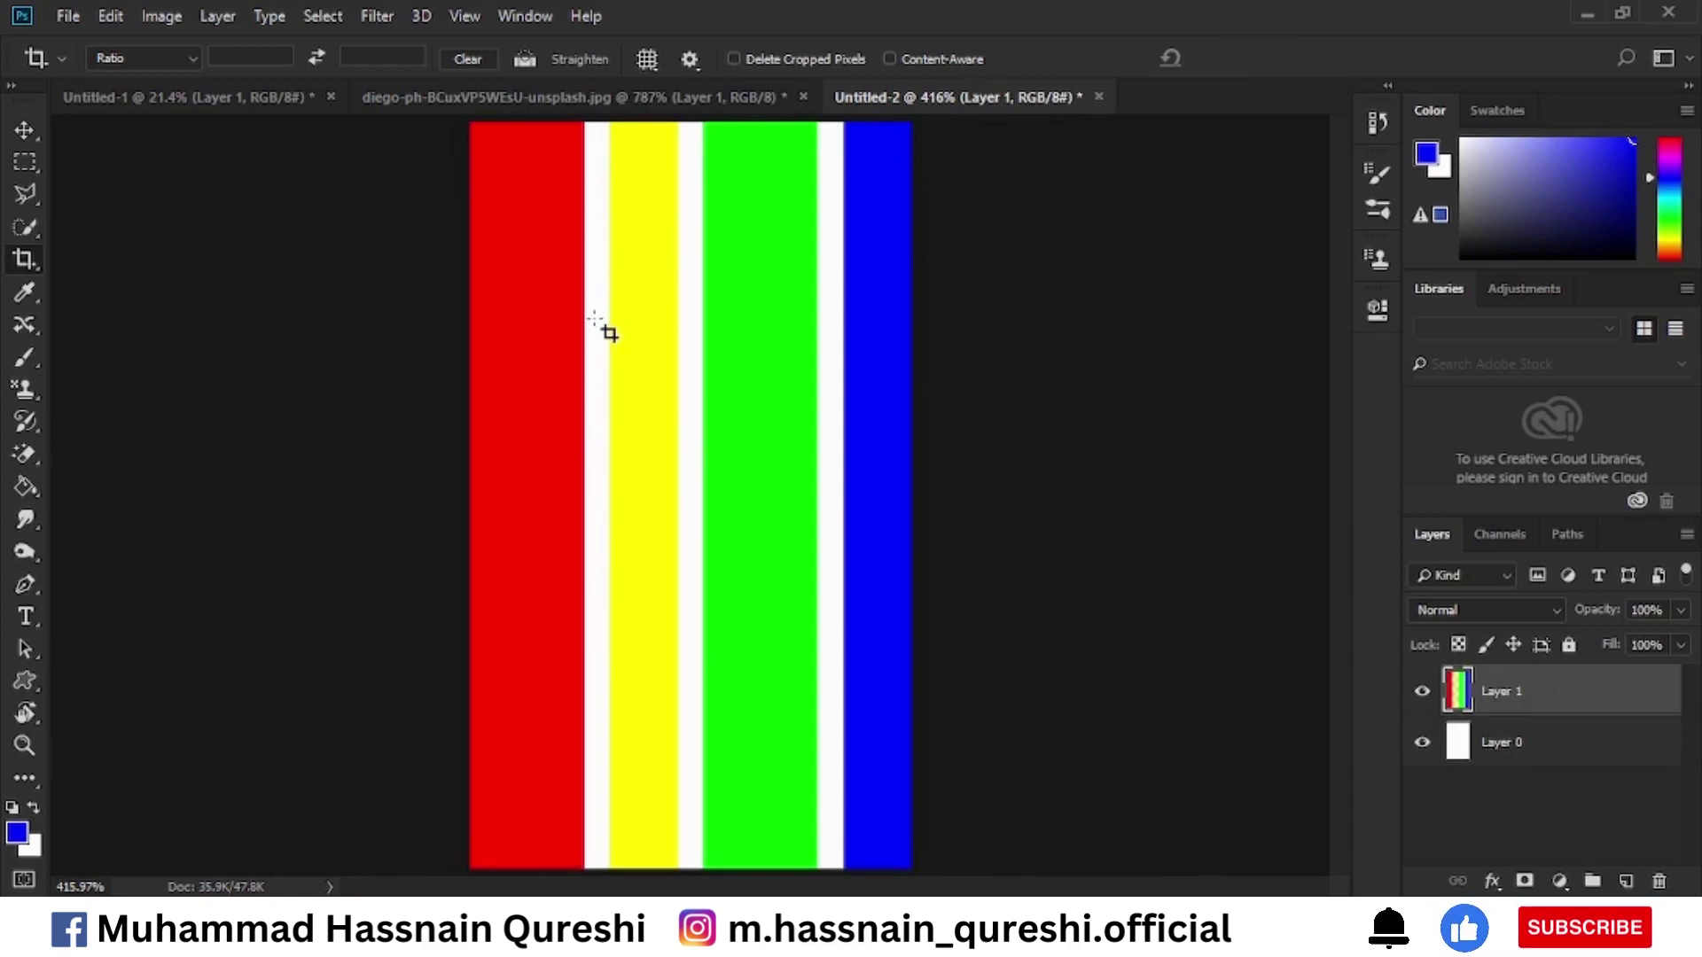
Define the entire striped canvas as a pattern, keeping the suggested name.
{"action": "key", "text": "ctrl+a"}
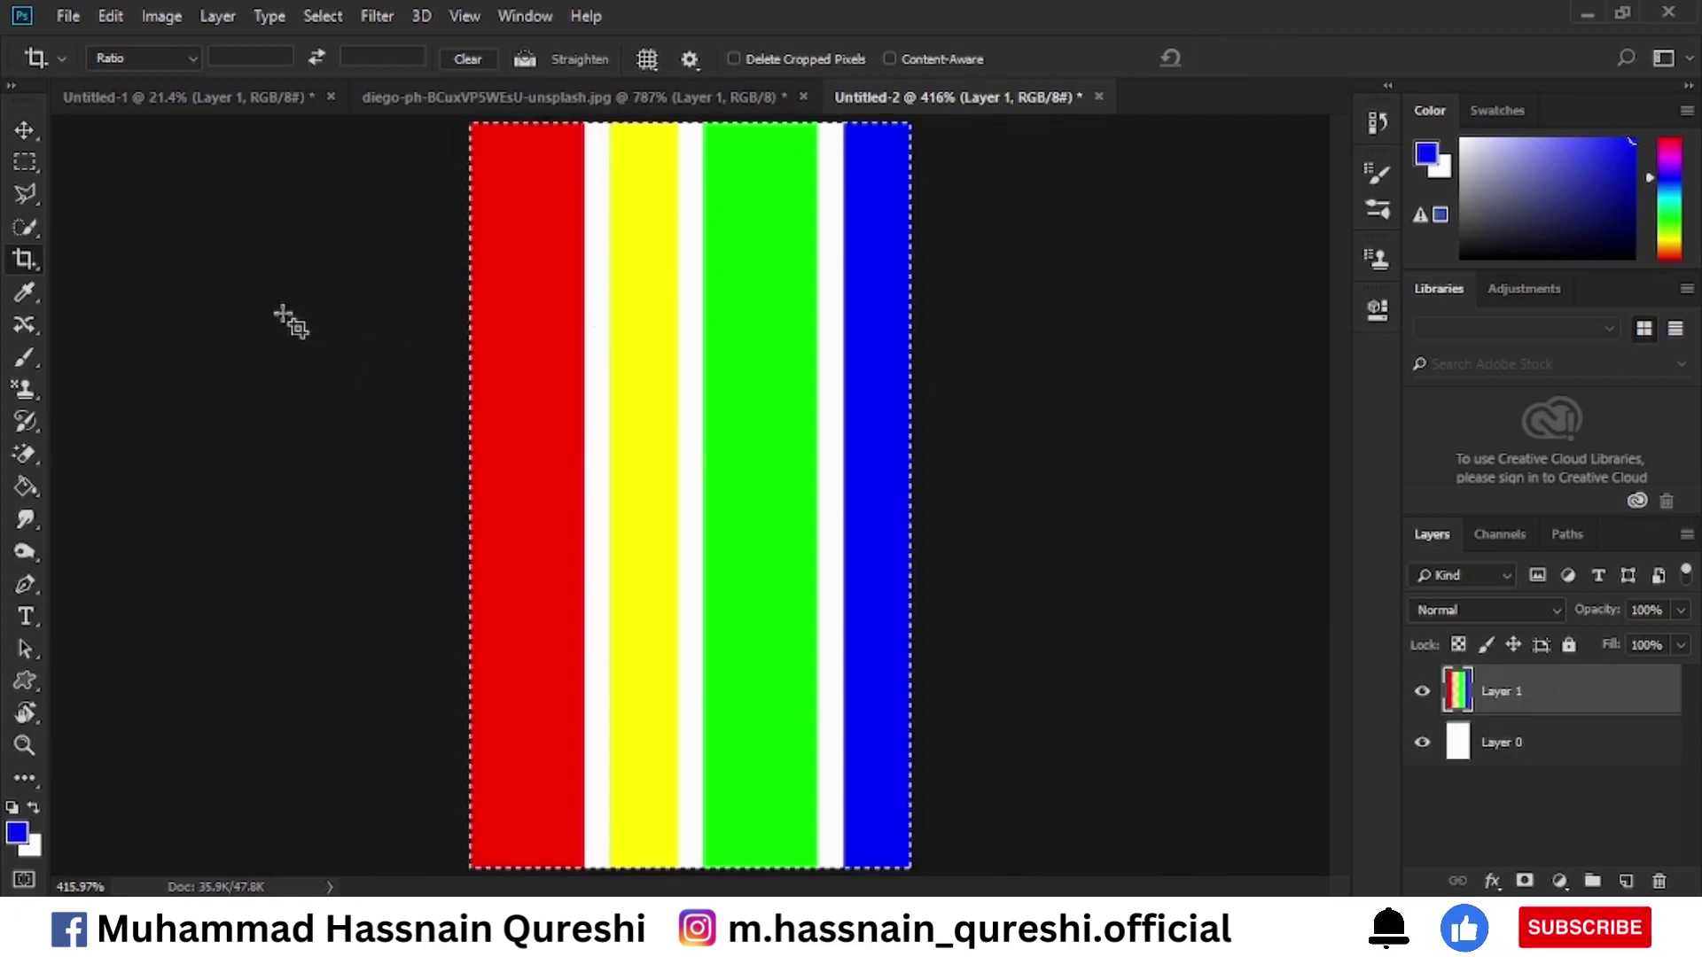
{"action": "left_click", "coordinate": [110, 15]}
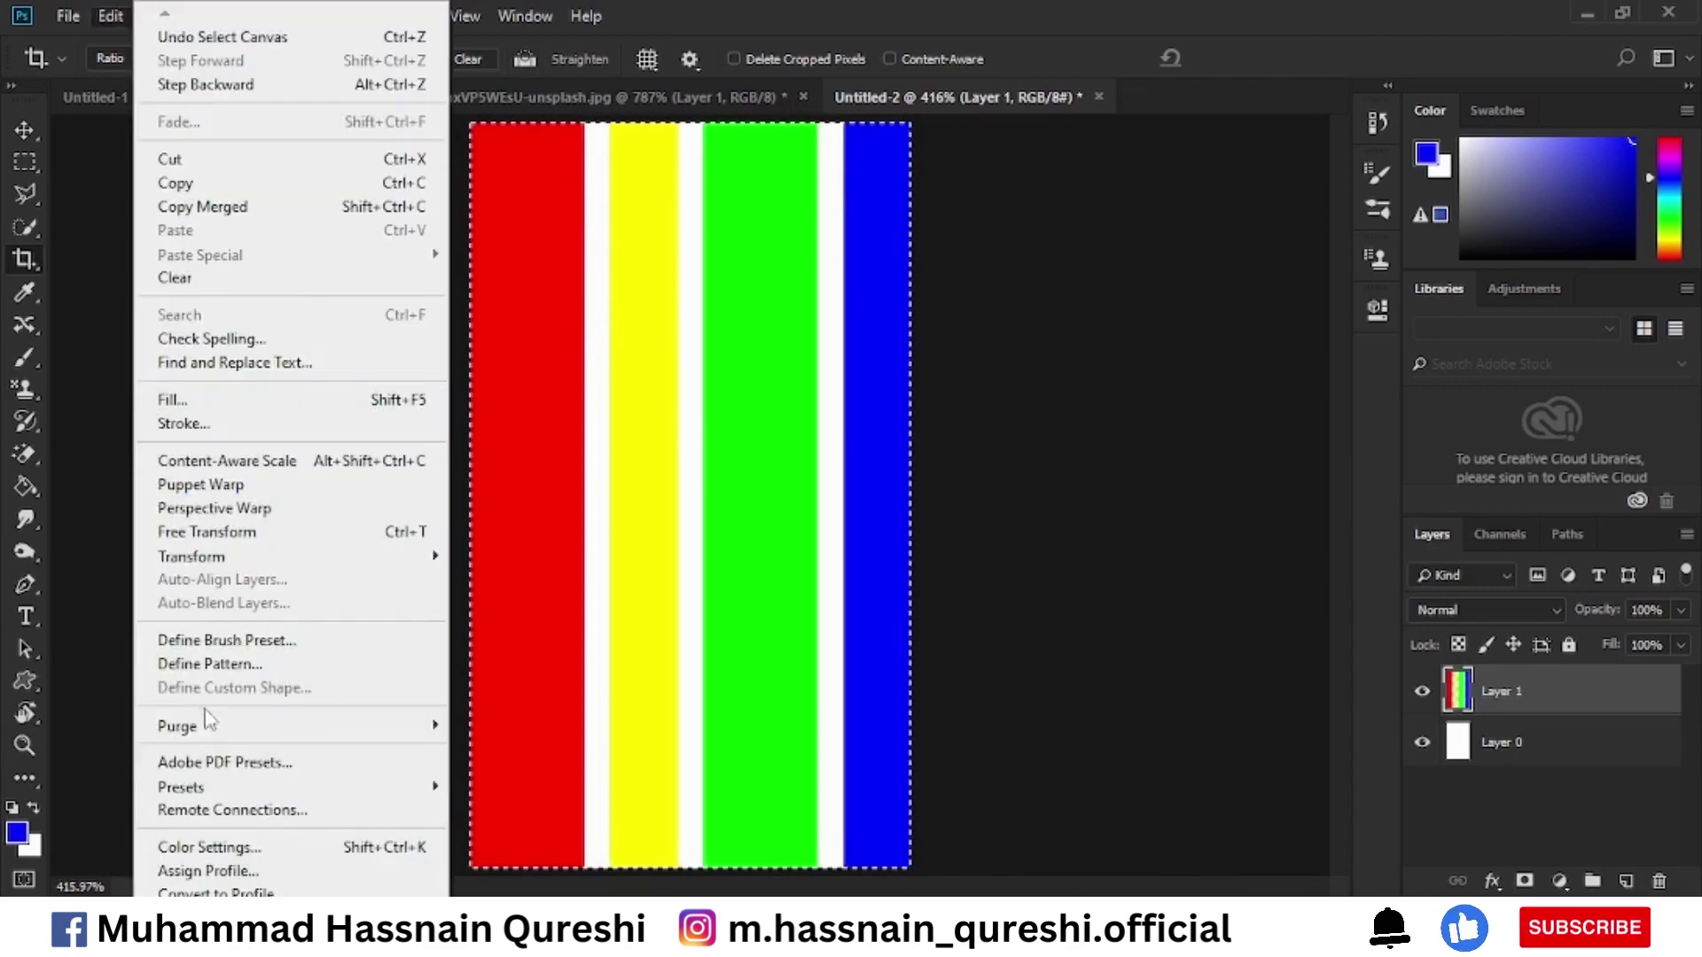
{"action": "left_click", "coordinate": [215, 664]}
{"action": "key", "text": "Return"}
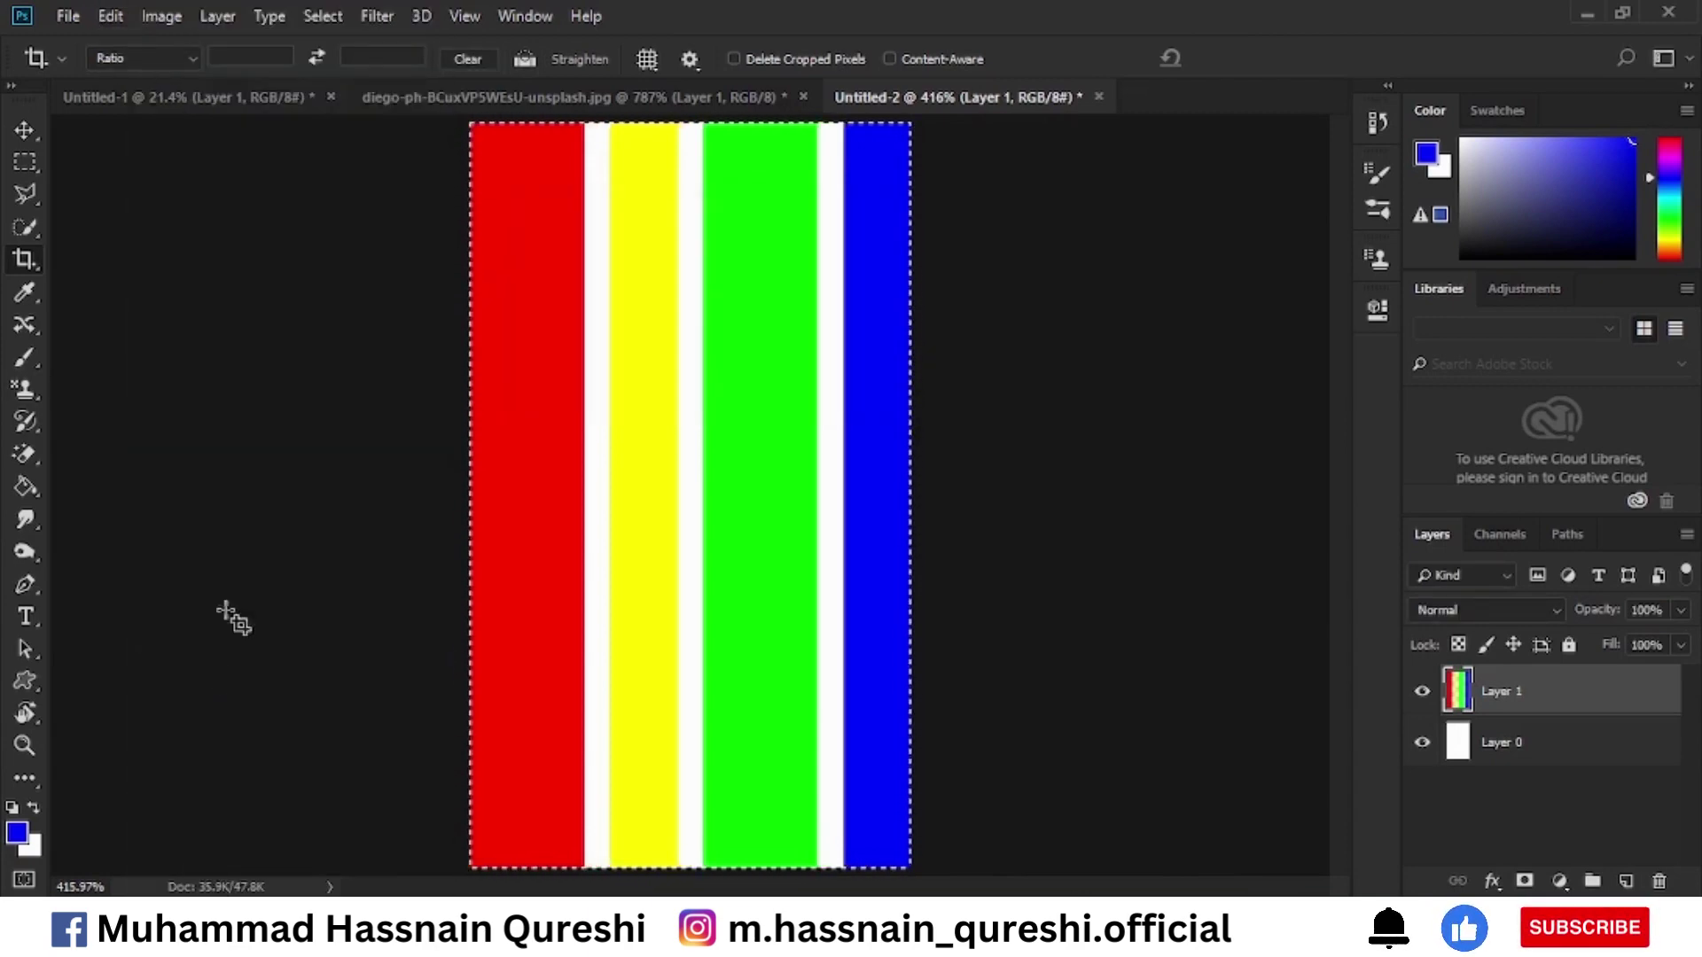
In the Untitled-1 document, delete the grid-filled layer and add a new empty layer above the background.
{"action": "left_click", "coordinate": [286, 98]}
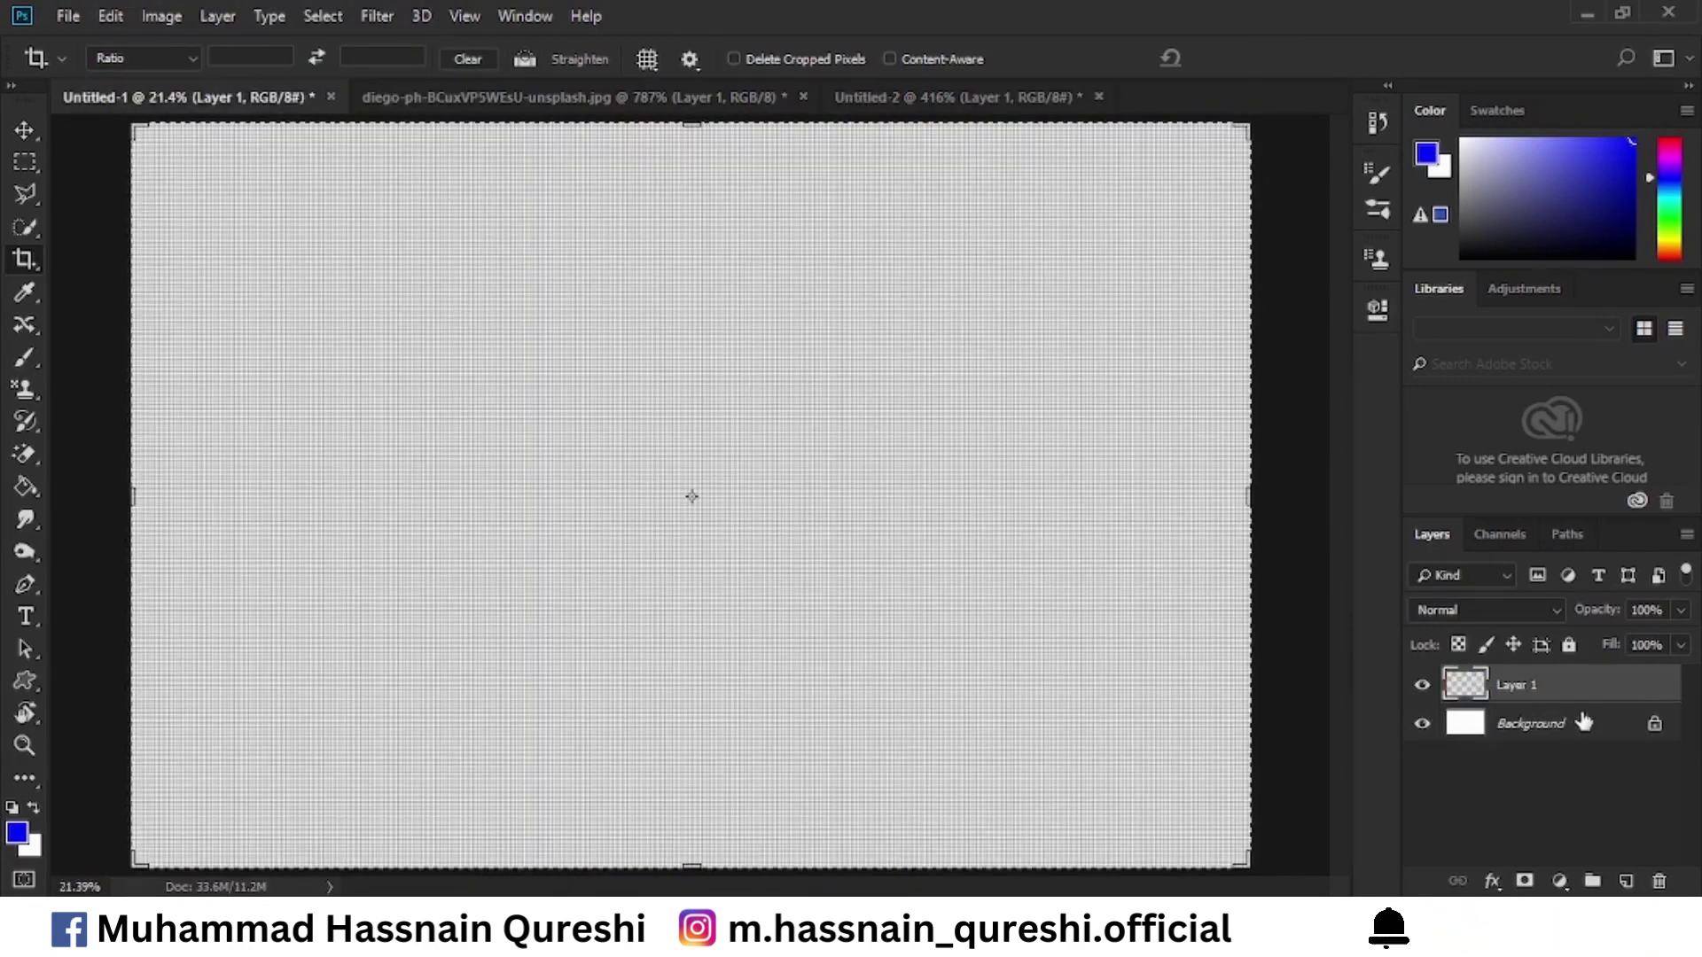
{"action": "left_click_drag", "start_coordinate": [1587, 693], "coordinate": [1657, 881]}
{"action": "left_click", "coordinate": [1626, 881]}
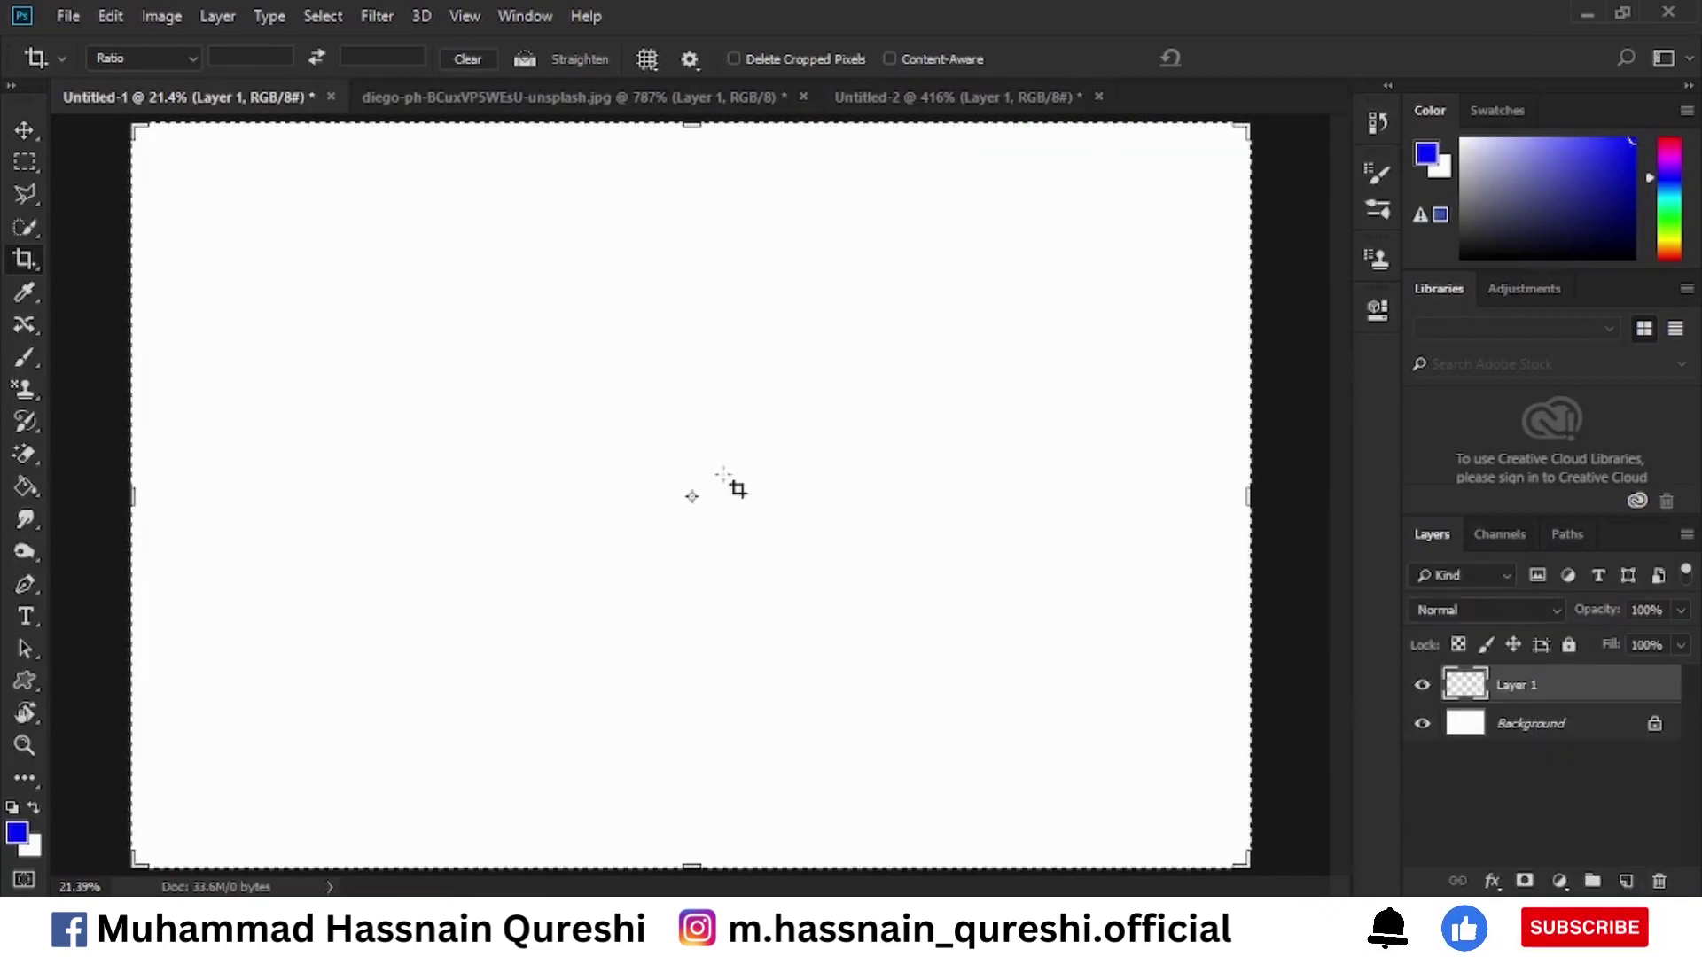
Fill the empty layer with the custom coloured-stripe pattern at Normal mode and 100% opacity.
{"action": "key", "text": "shift+F5"}
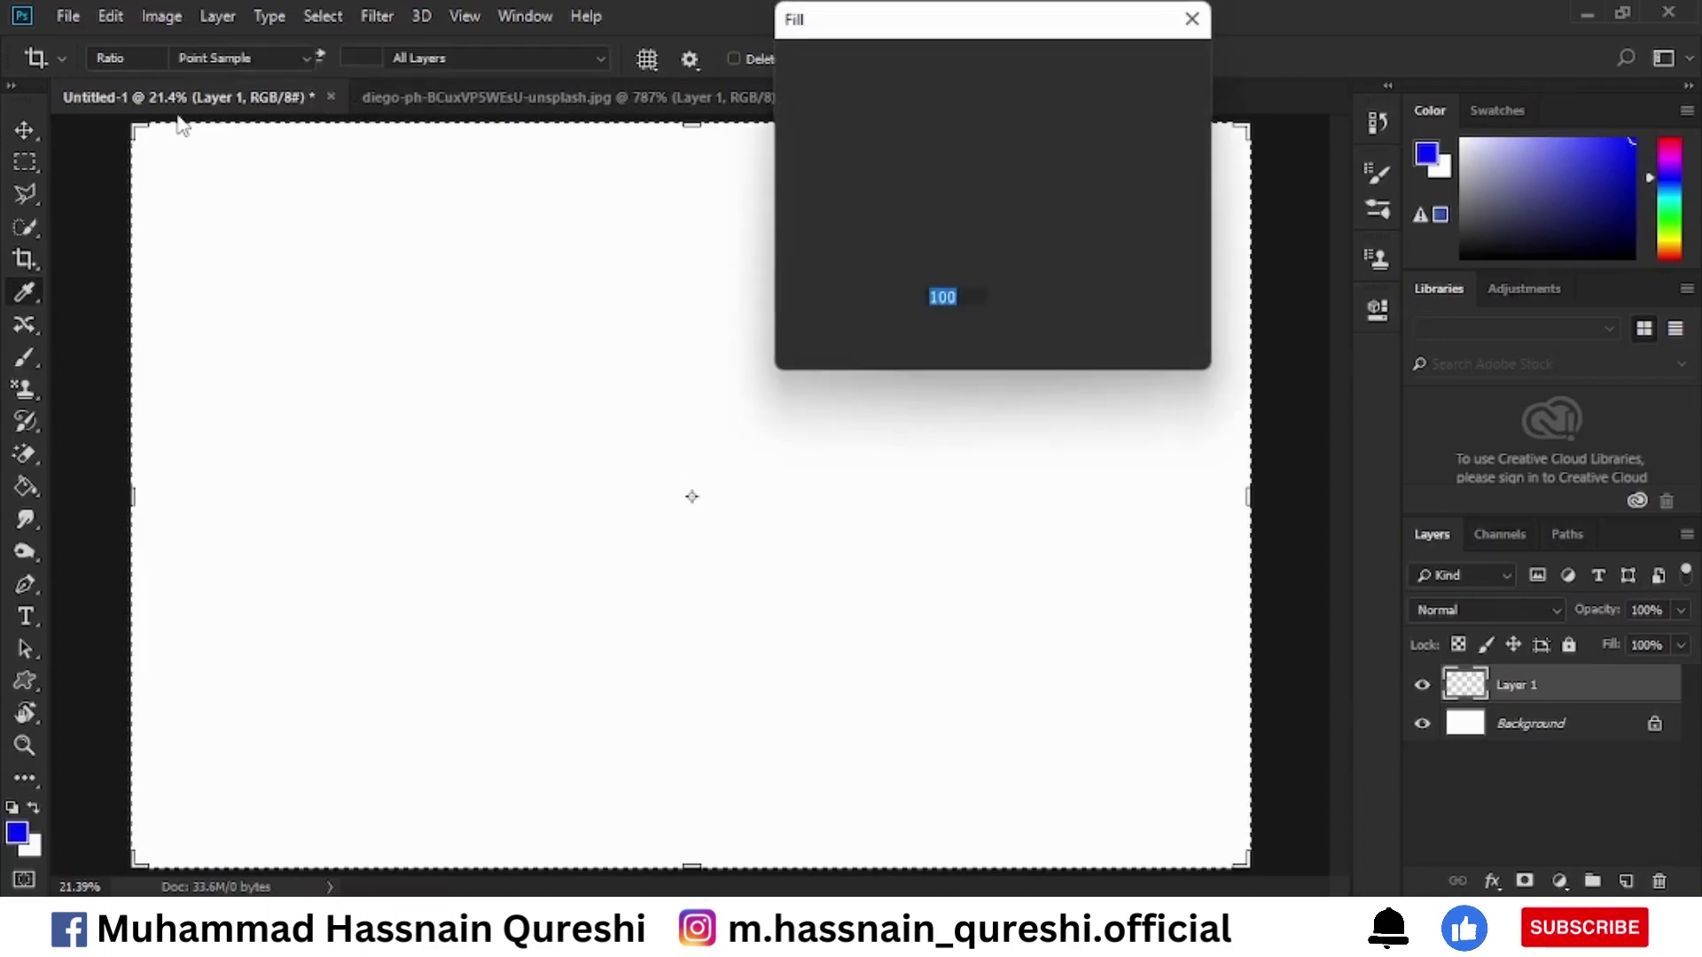
{"action": "left_click", "coordinate": [1072, 71]}
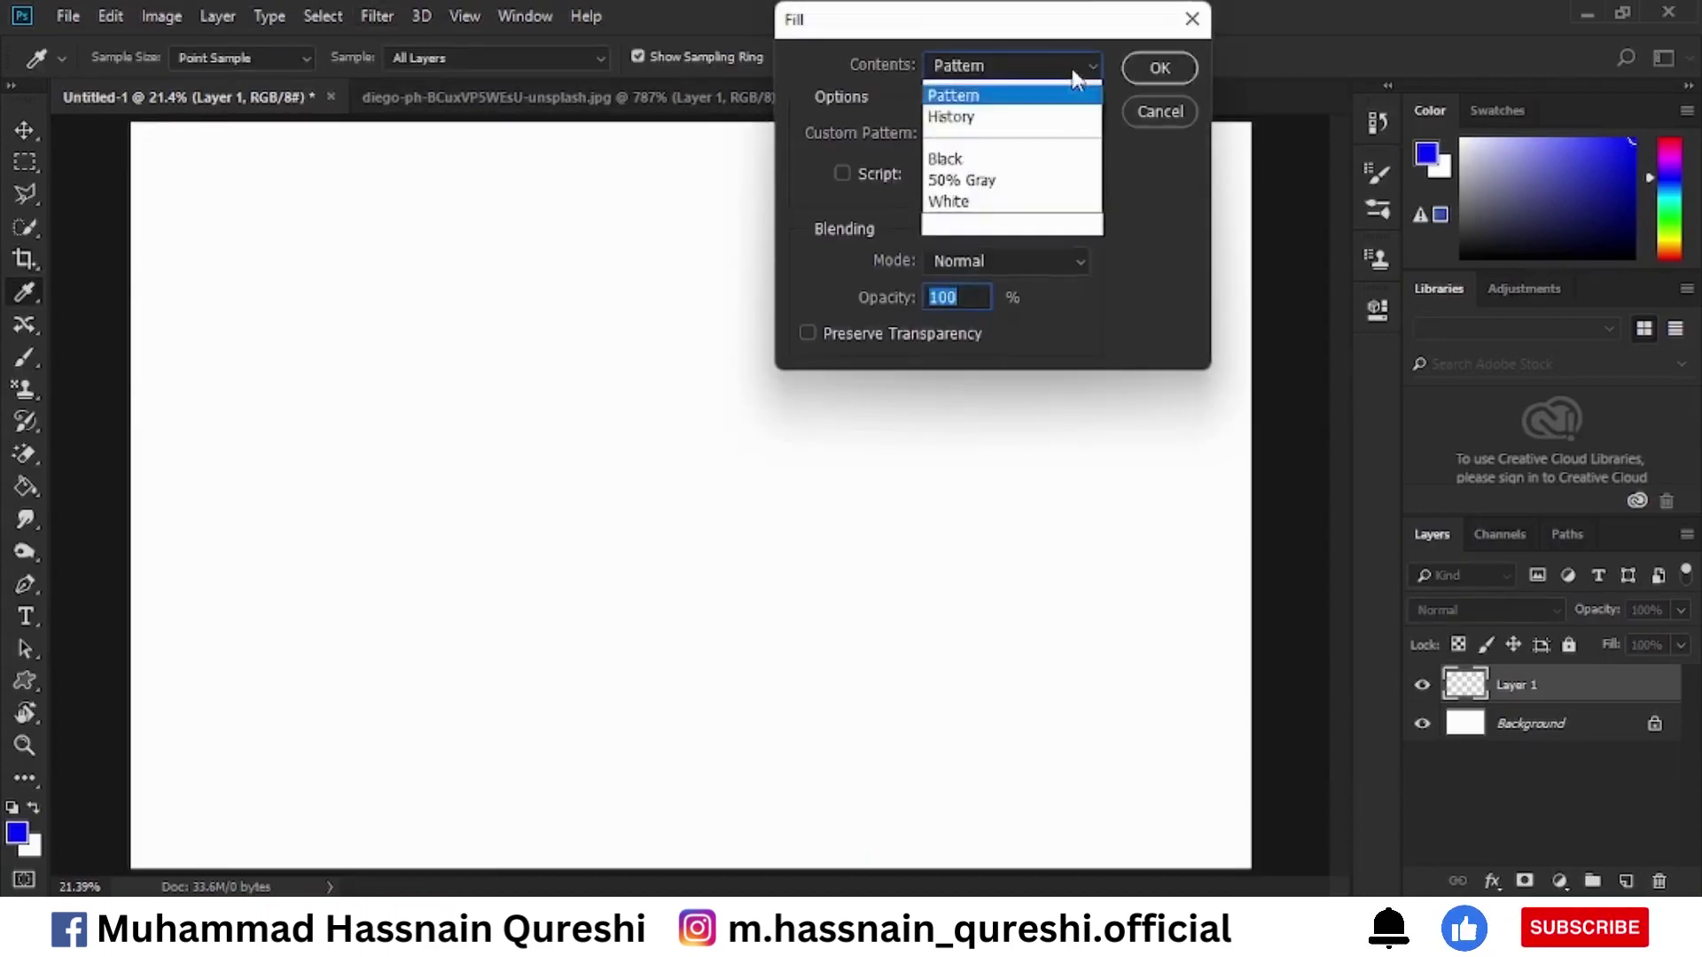
{"action": "left_click", "coordinate": [1031, 195]}
{"action": "left_click", "coordinate": [971, 134]}
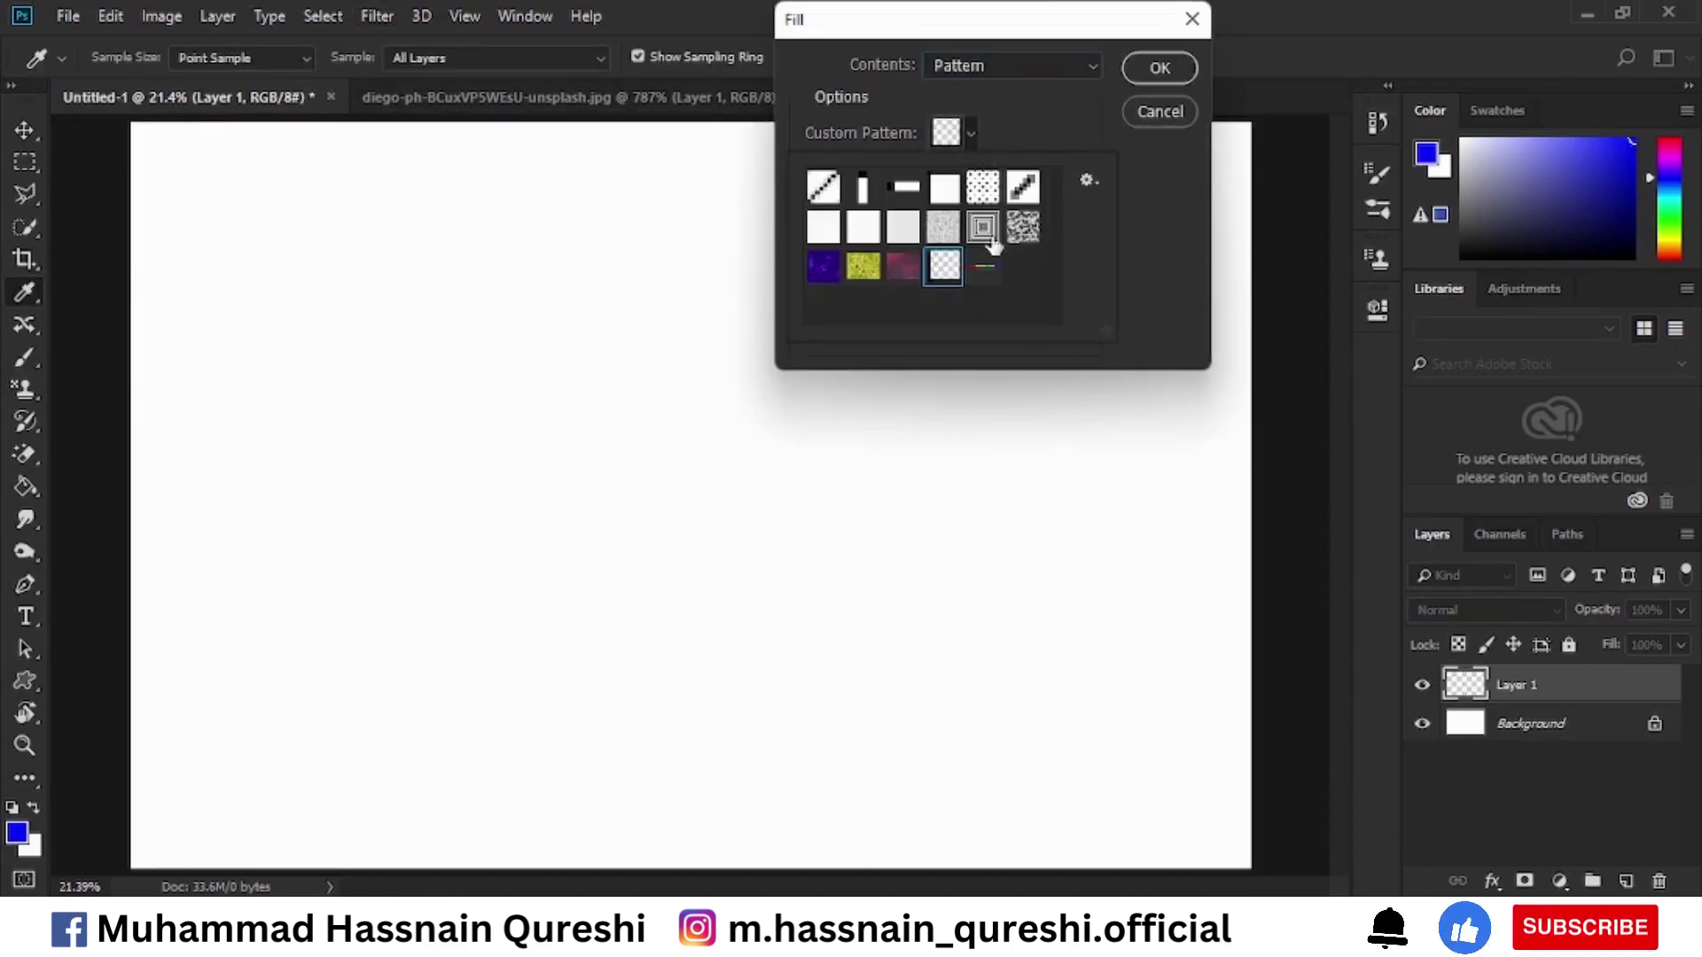
{"action": "left_click", "coordinate": [977, 263]}
{"action": "left_click", "coordinate": [1158, 67]}
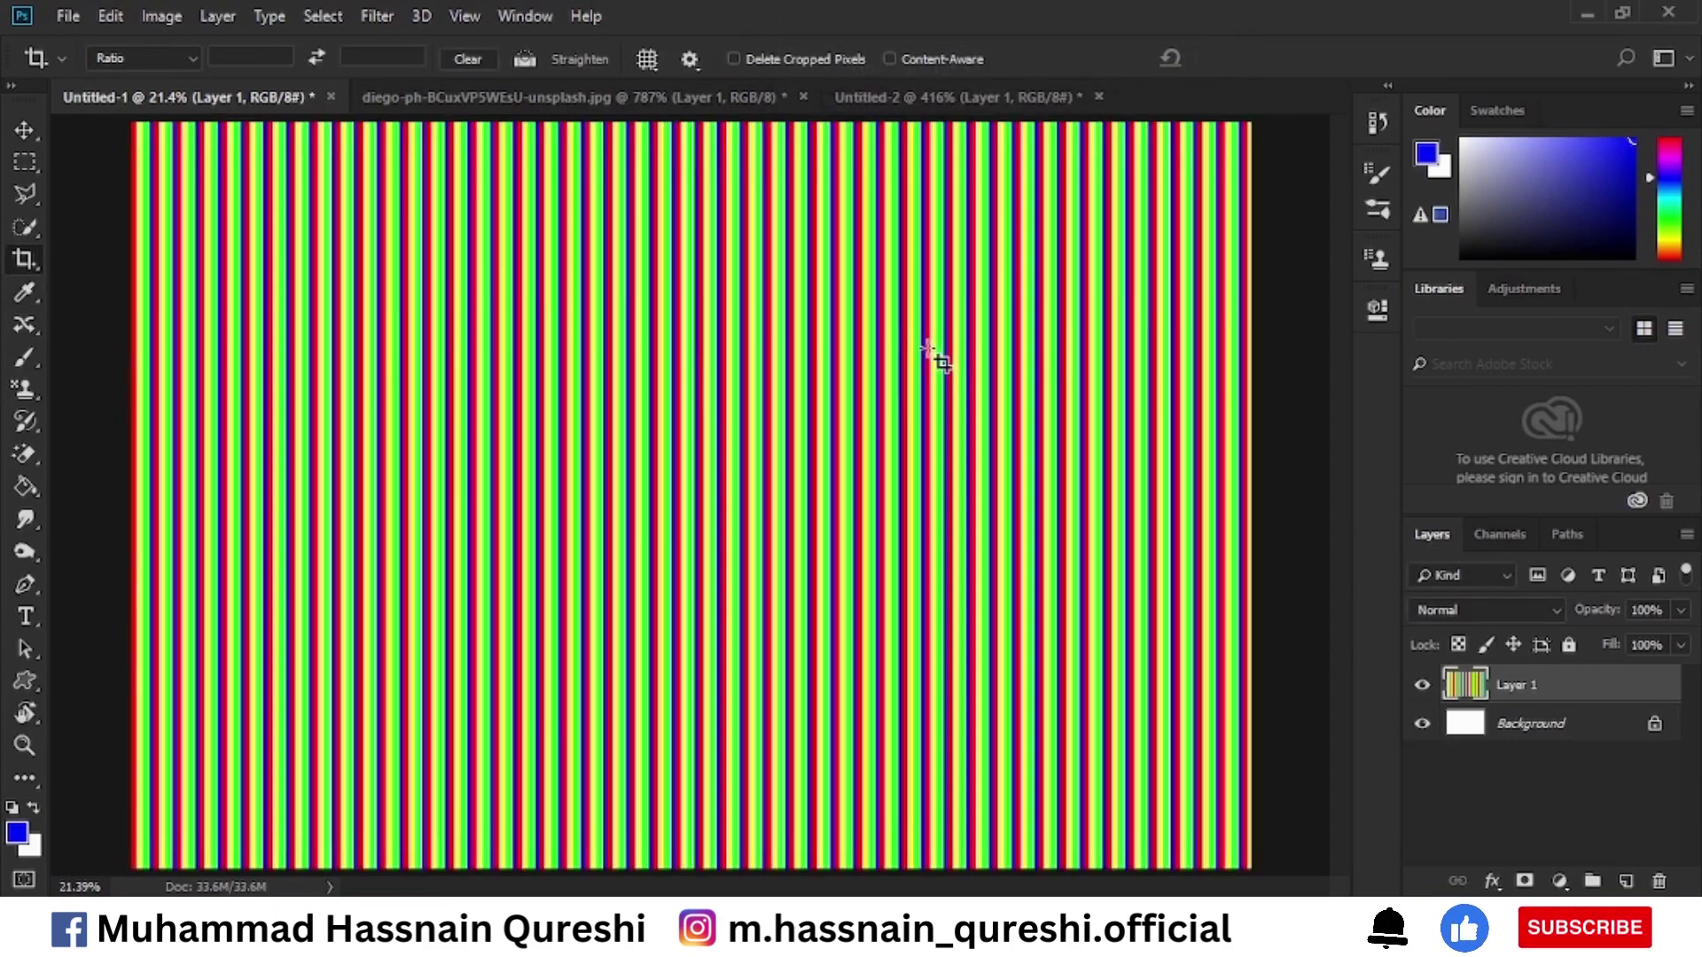
Add another layer on top and fill it with the same coloured-stripe pattern.
{"action": "left_click", "coordinate": [1626, 881]}
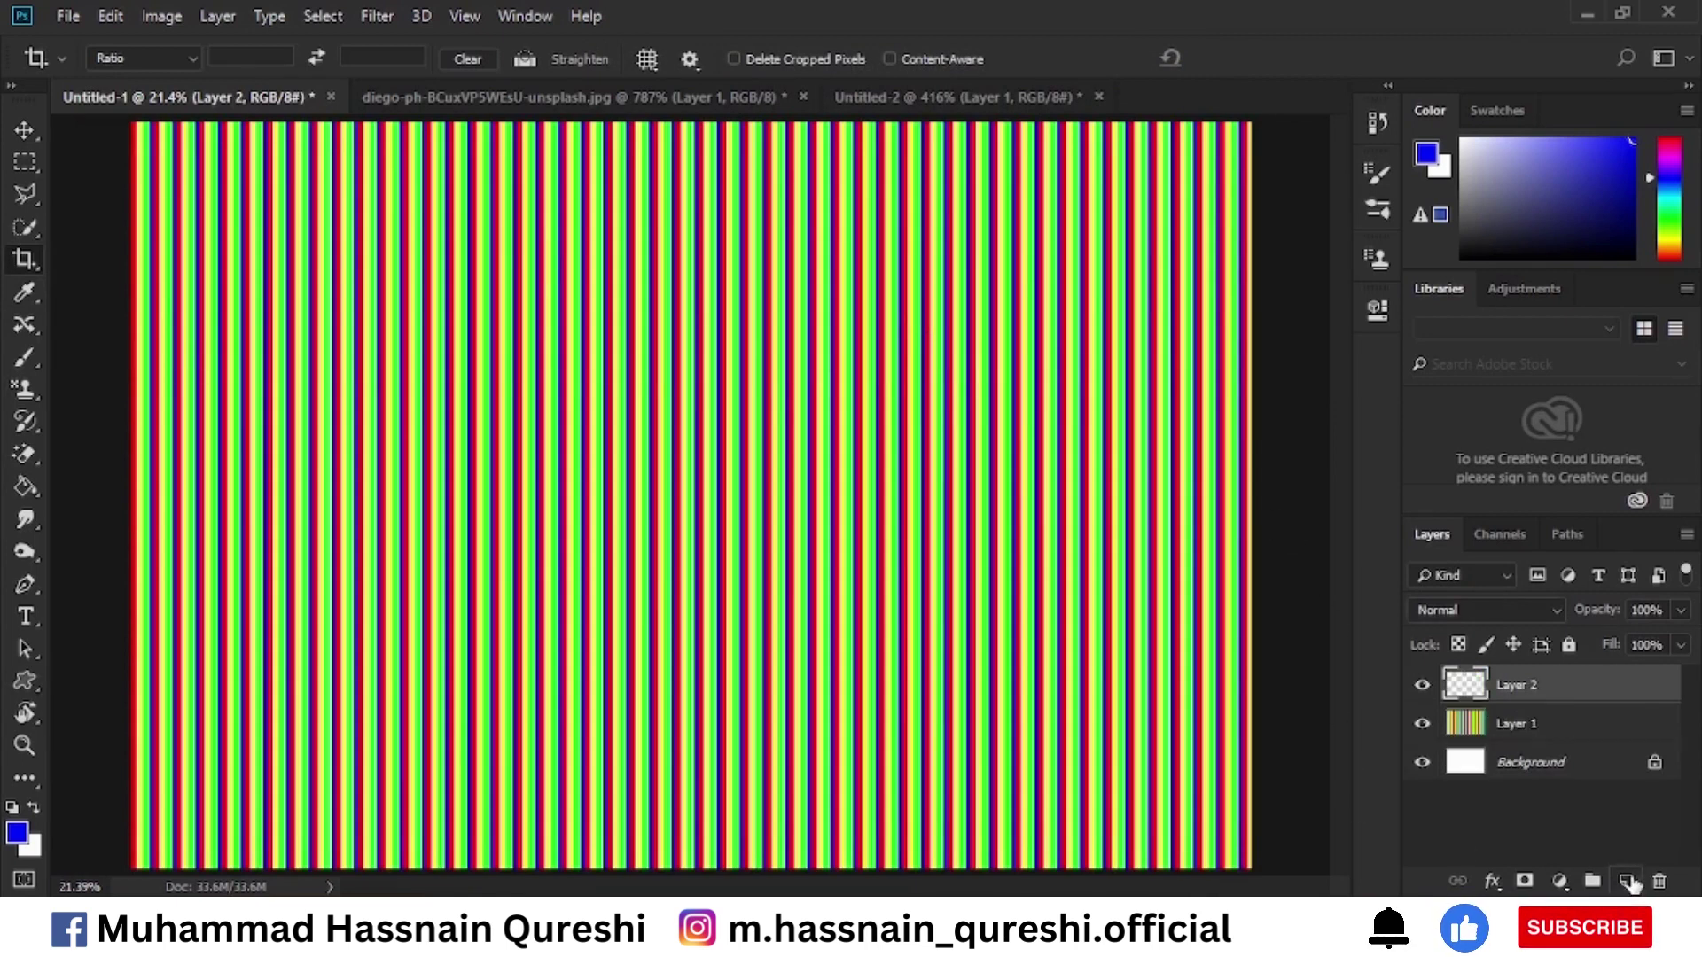
{"action": "key", "text": "shift+F5"}
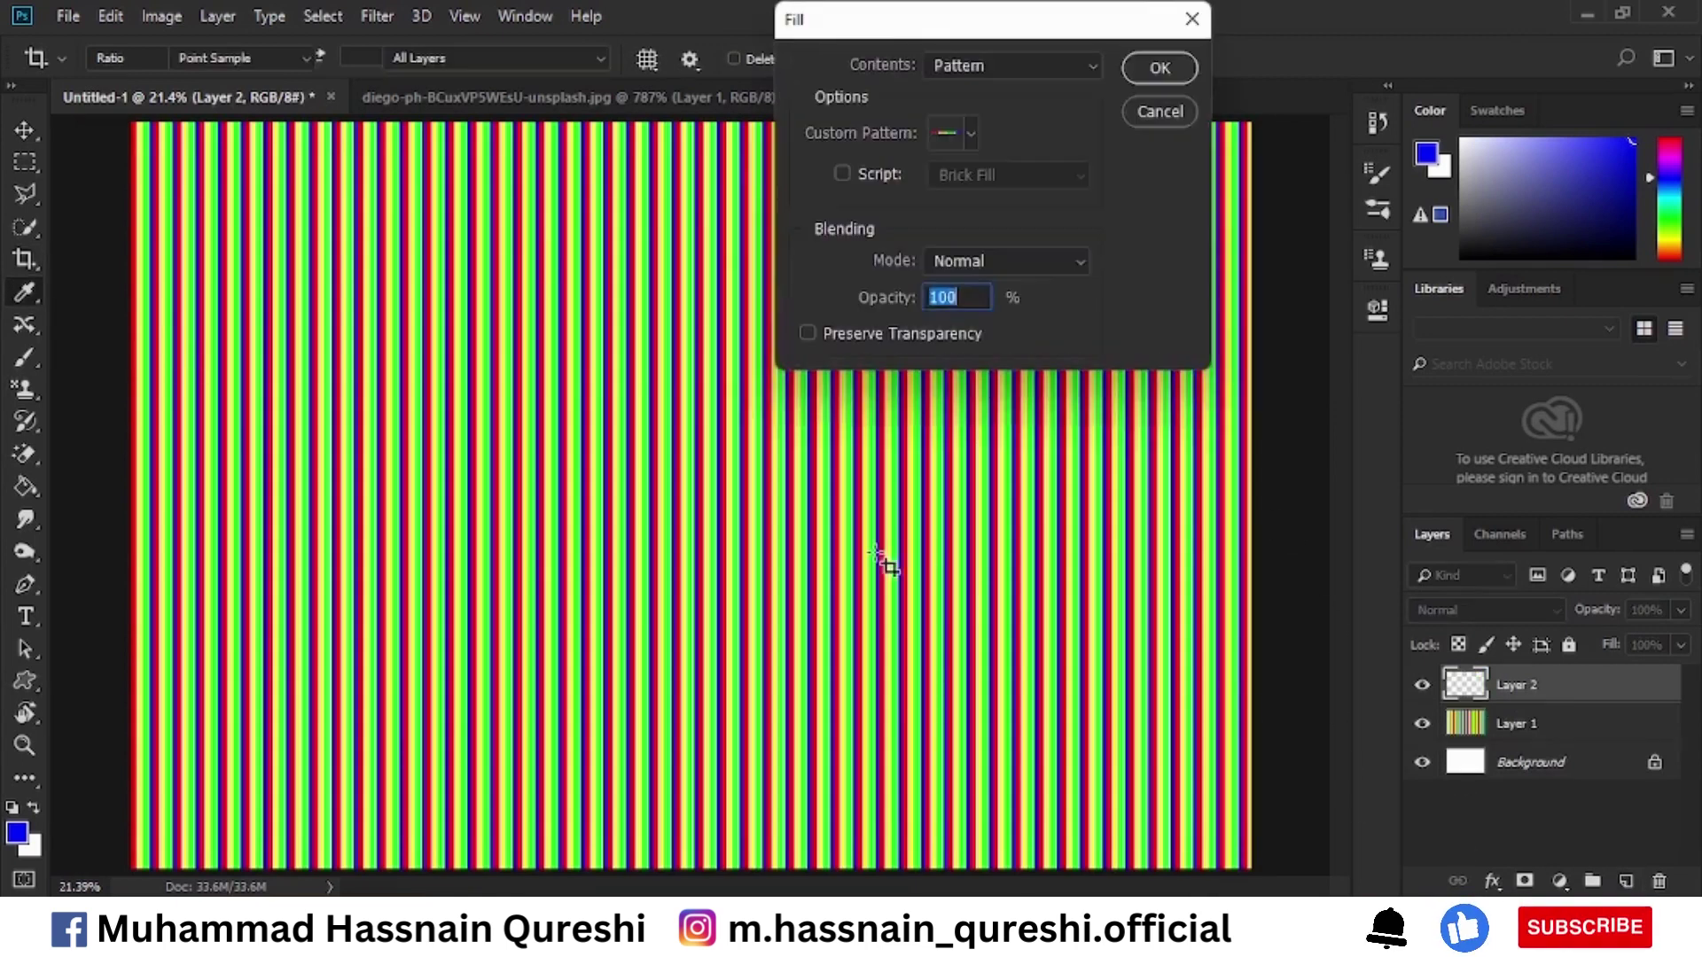
{"action": "key", "text": "Return"}
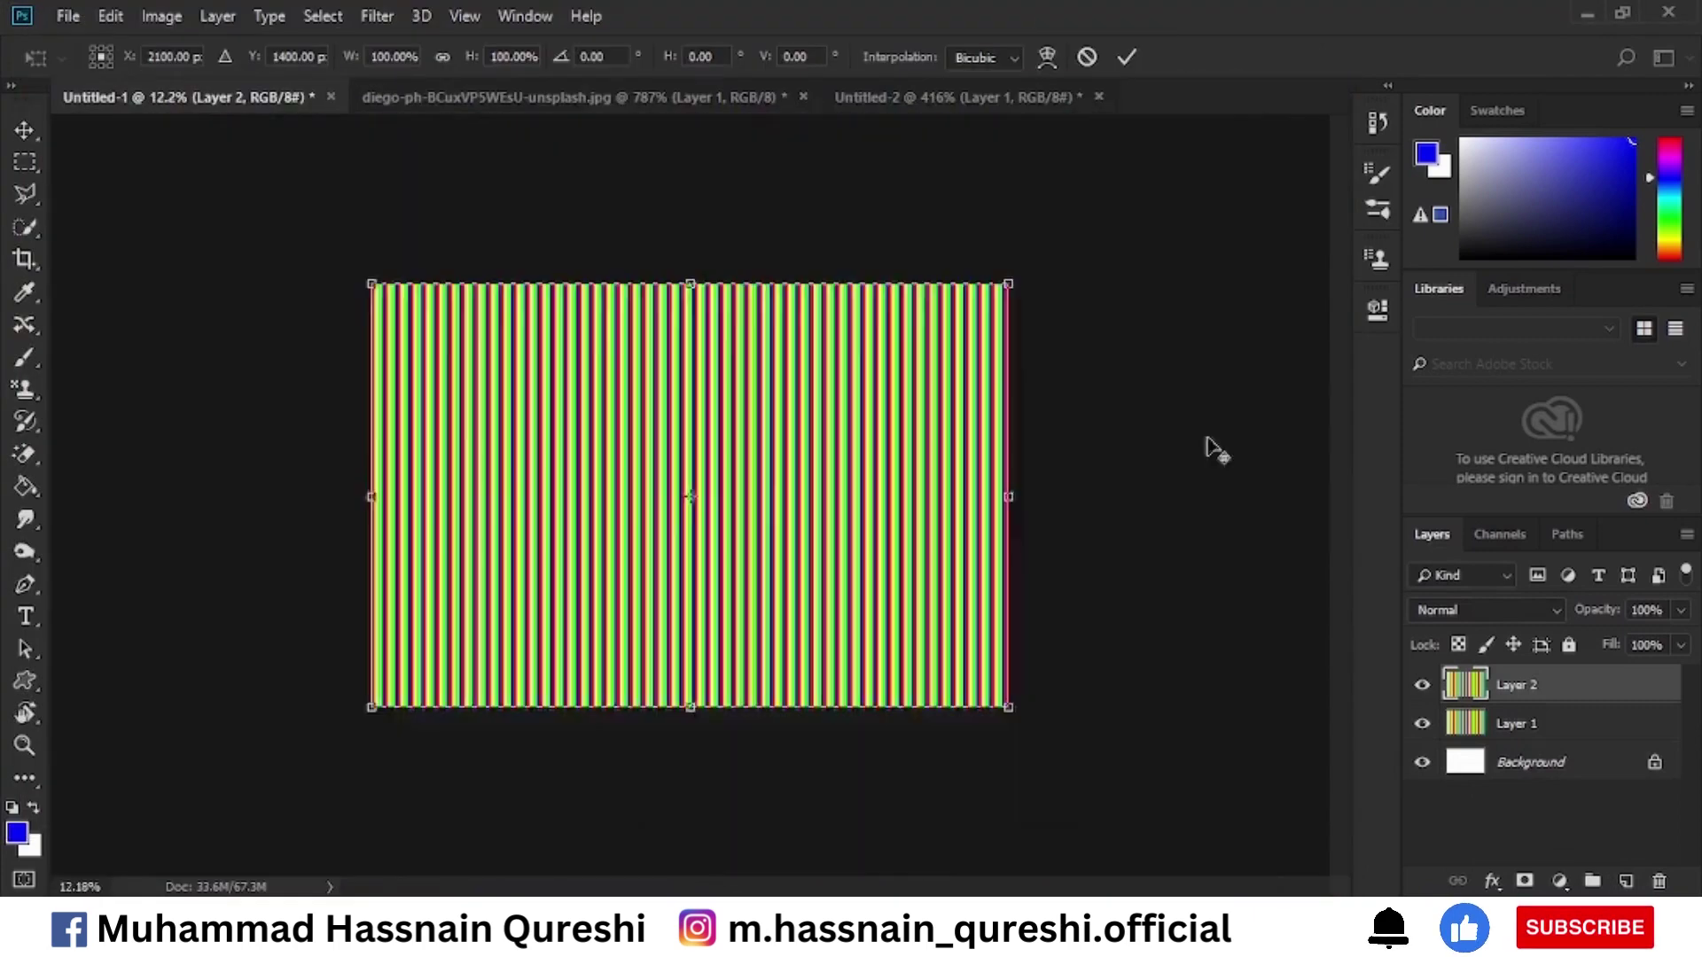
Rotate the top striped layer by -90° and enlarge it so its horizontal stripes cover the whole canvas.
{"action": "left_click_drag", "start_coordinate": [1208, 448], "coordinate": [532, 97]}
{"action": "left_click", "coordinate": [1128, 58]}
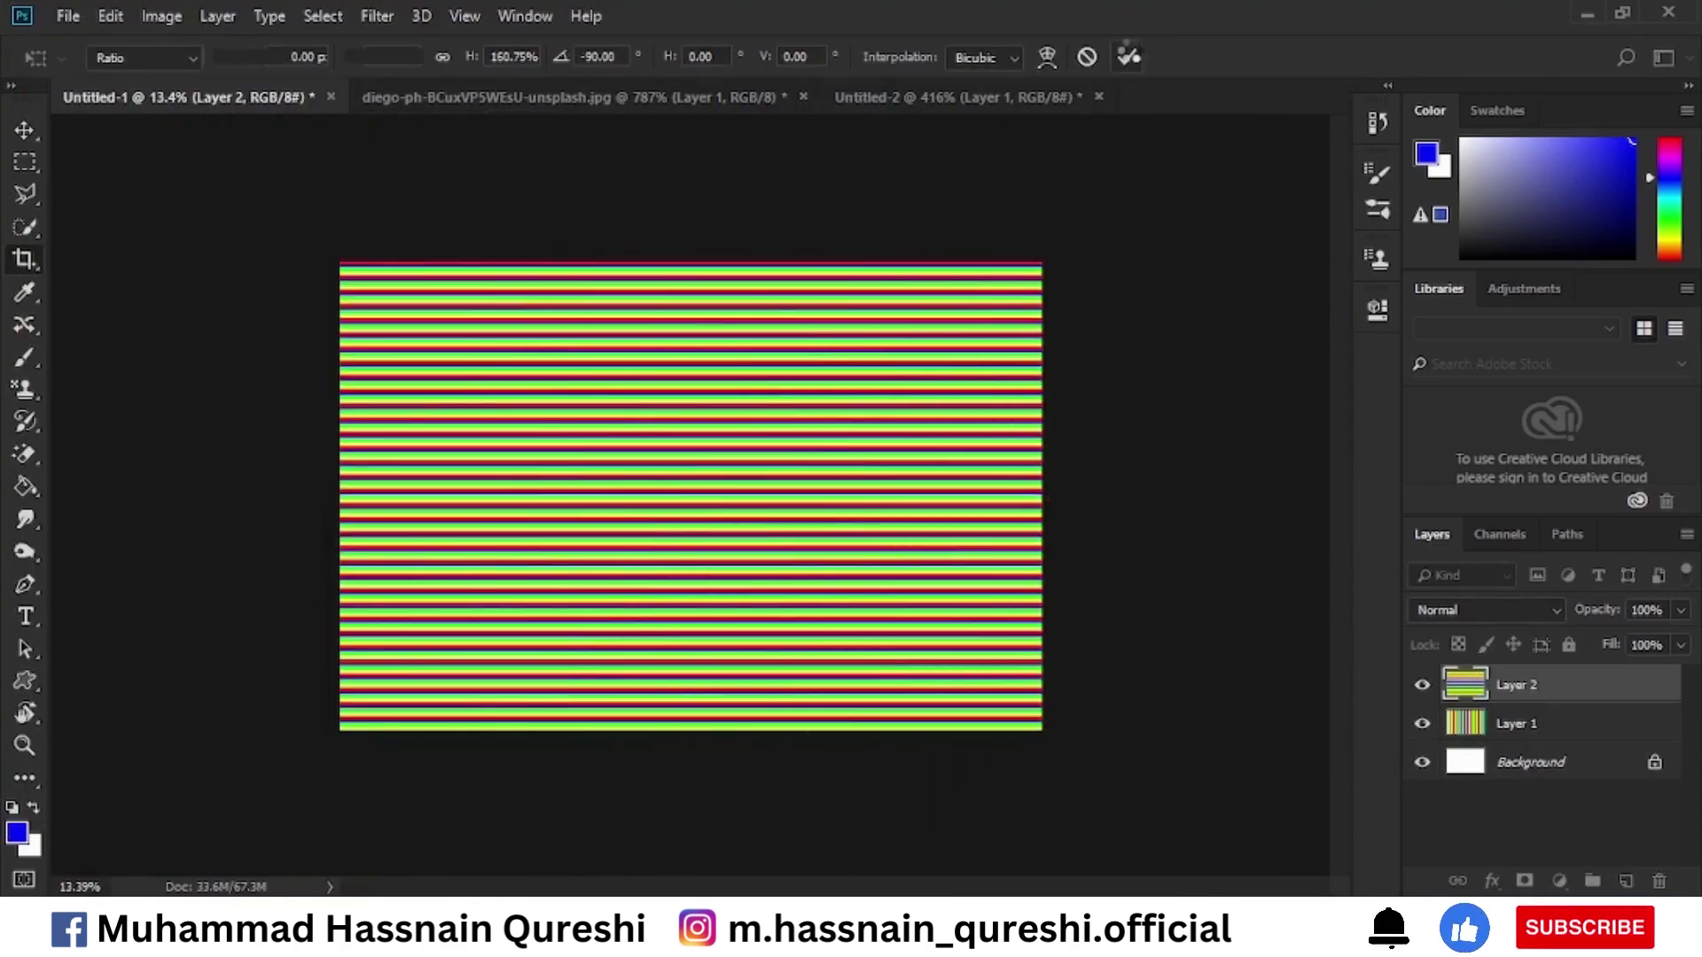
{"action": "key", "text": "c"}
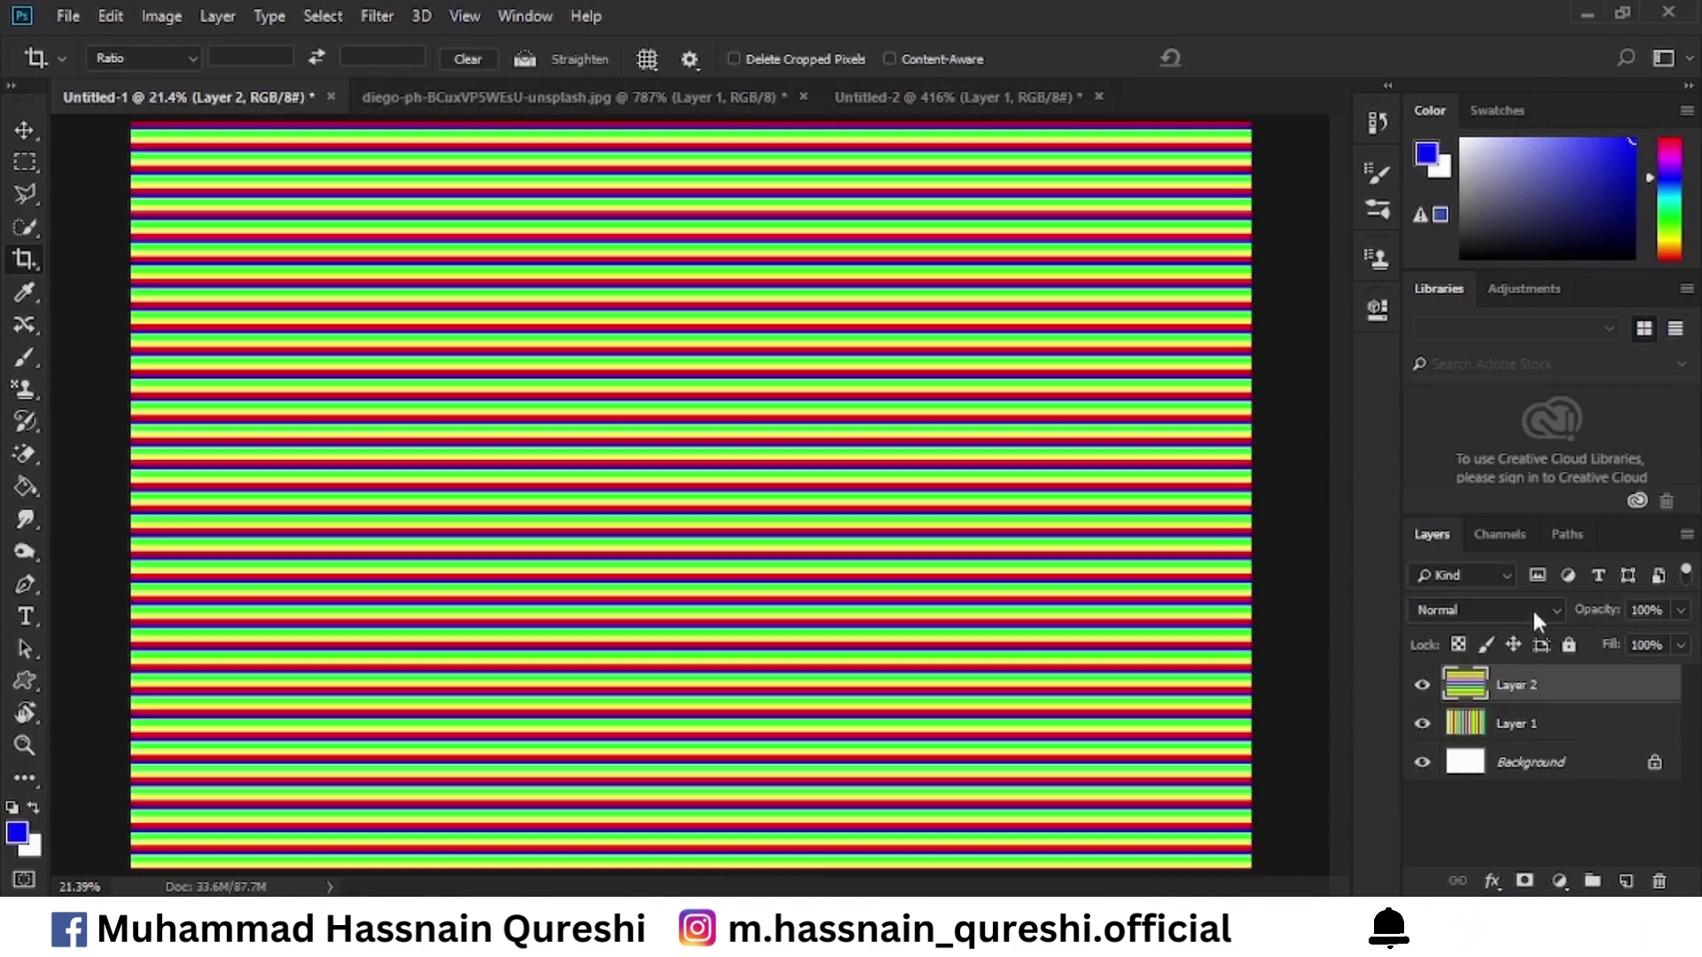
Try blend modes from Multiply through Linear Burn to Lighten on the horizontally striped layer.
{"action": "left_click", "coordinate": [1531, 608]}
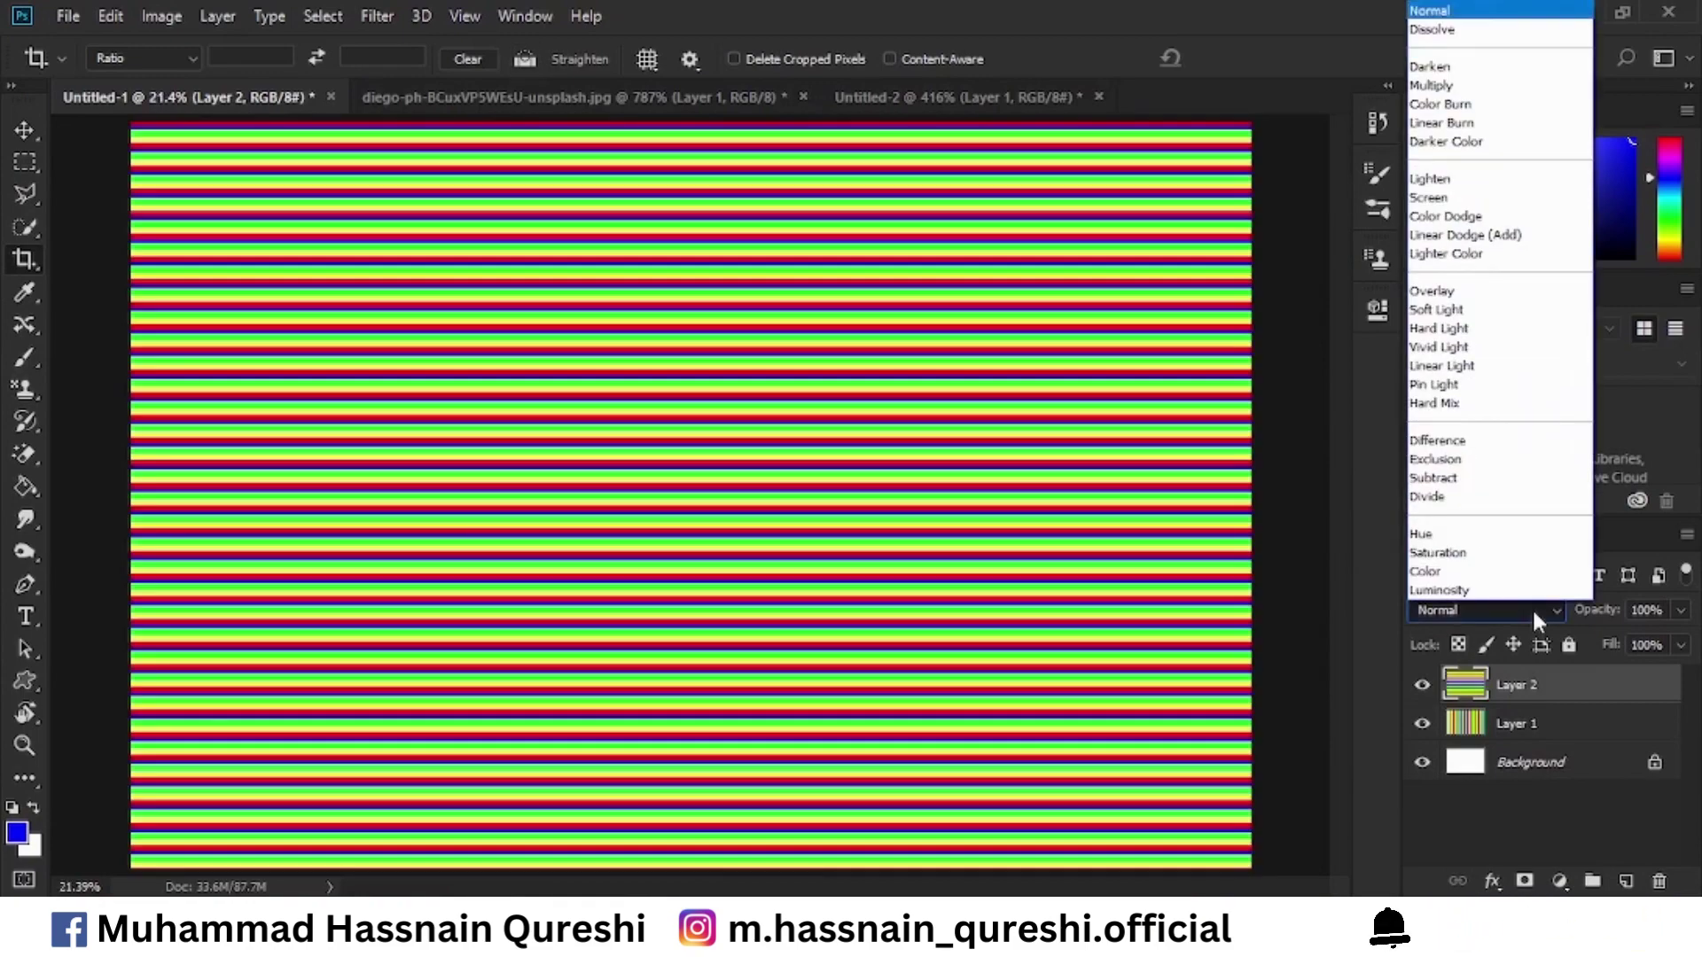
{"action": "left_click", "coordinate": [1435, 85]}
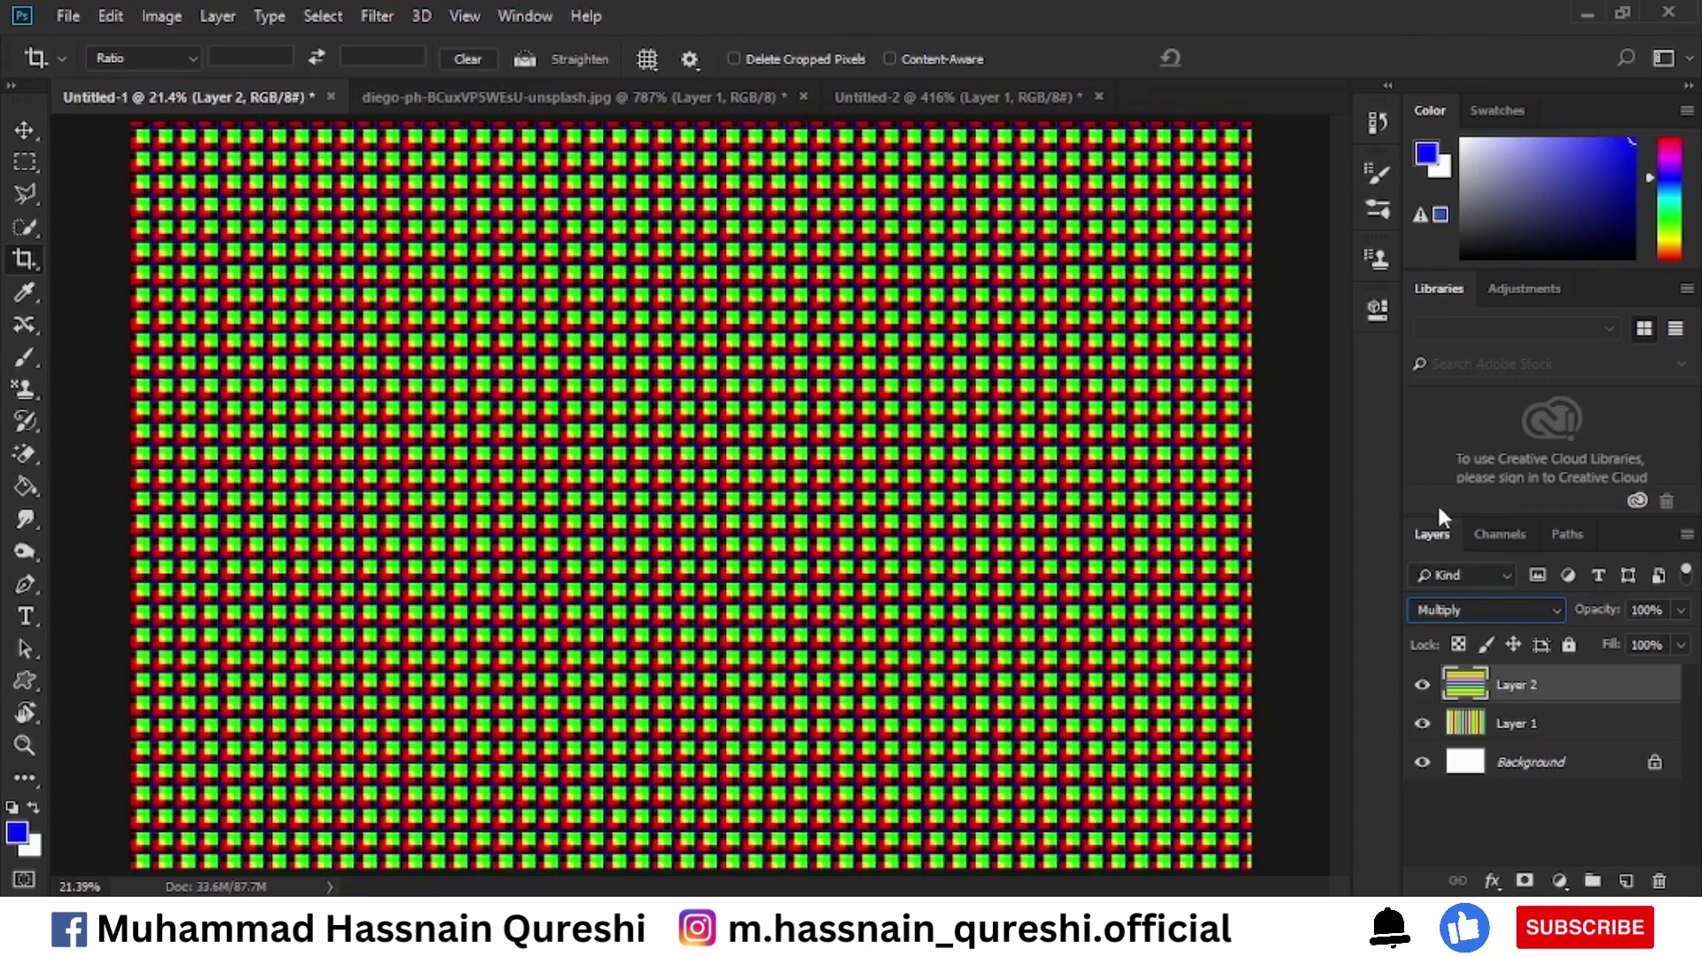
{"action": "key", "text": "Down"}
{"action": "key", "text": "Down"}
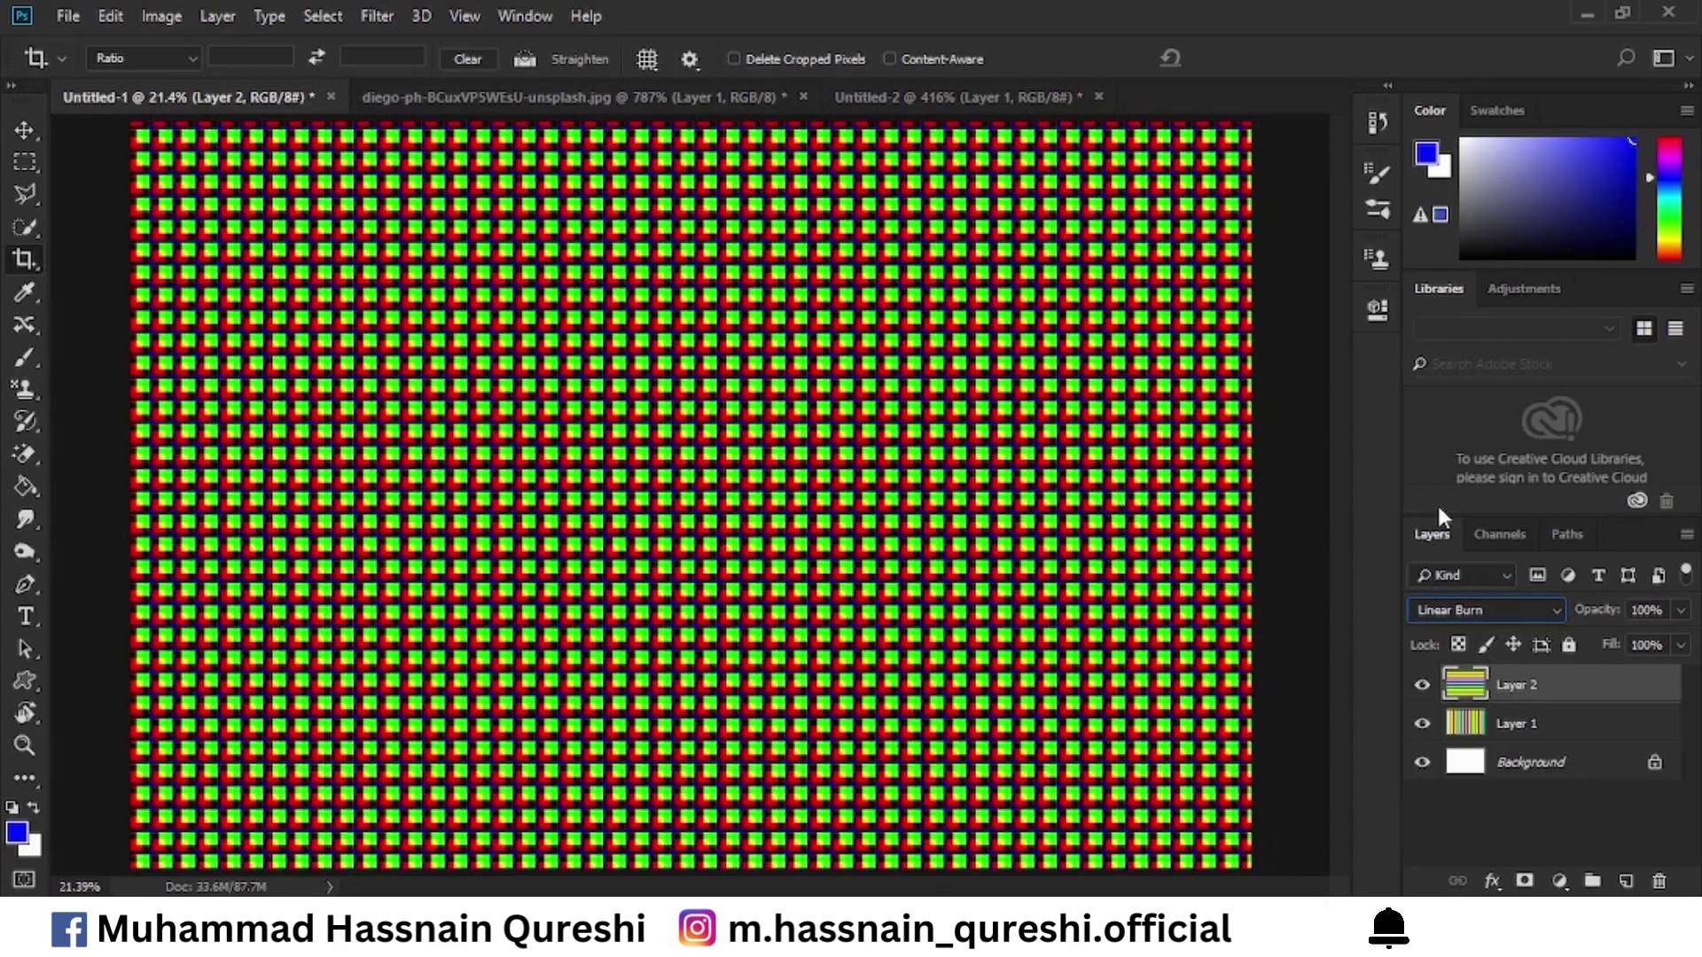
{"action": "key", "text": "Down"}
{"action": "key", "text": "Down"}
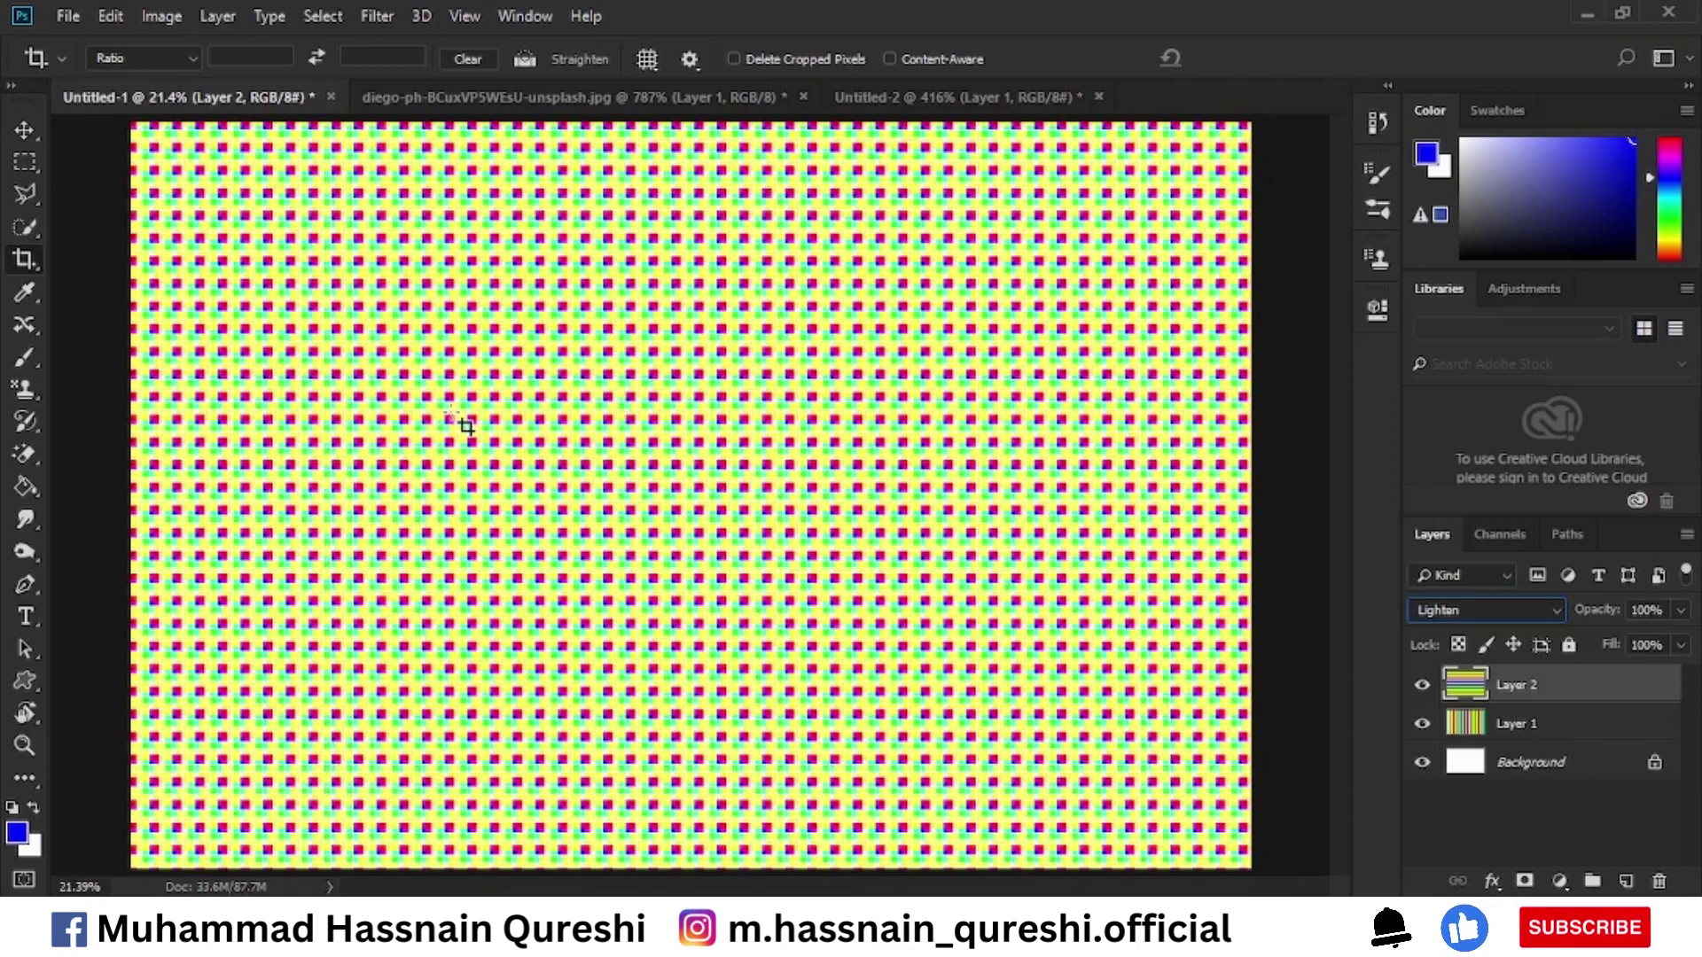
{"action": "key", "text": "alt"}
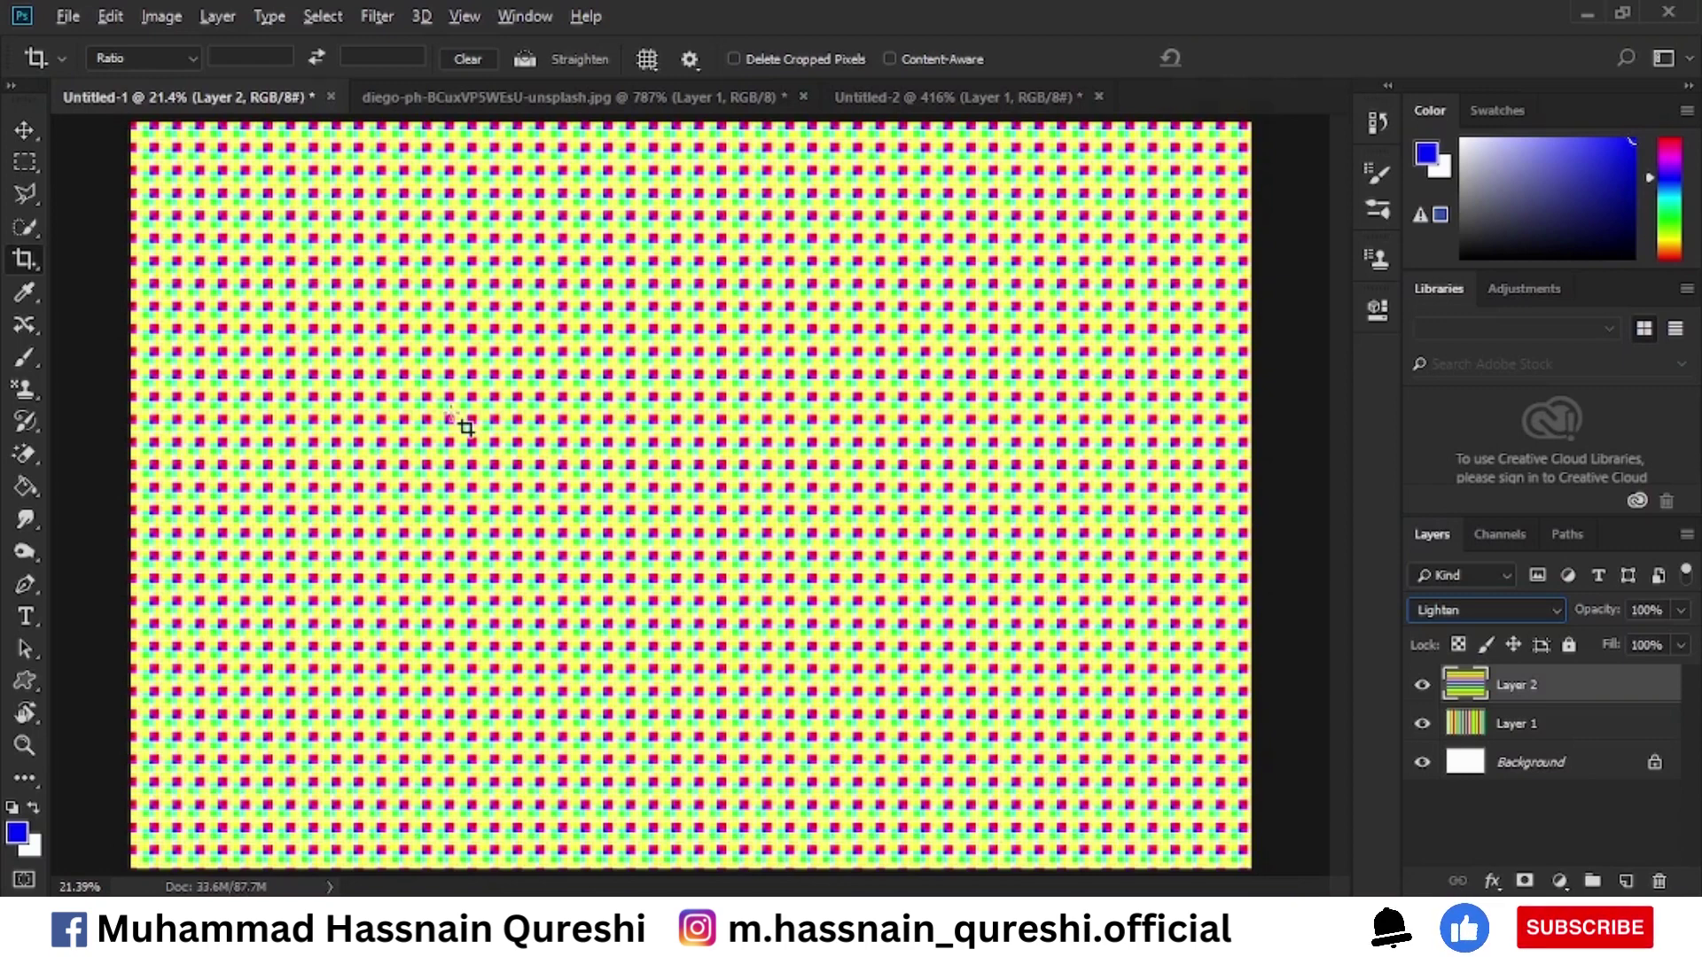
Cycle the horizontally striped layer through Color Dodge, Overlay, Hard Light and Linear Light blending, and set it to Difference.
{"action": "left_click", "coordinate": [24, 130]}
{"action": "scroll", "coordinate": [464, 399], "scroll_direction": "up", "scroll_amount": 3}
{"action": "scroll", "coordinate": [462, 397], "scroll_direction": "up", "scroll_amount": 6}
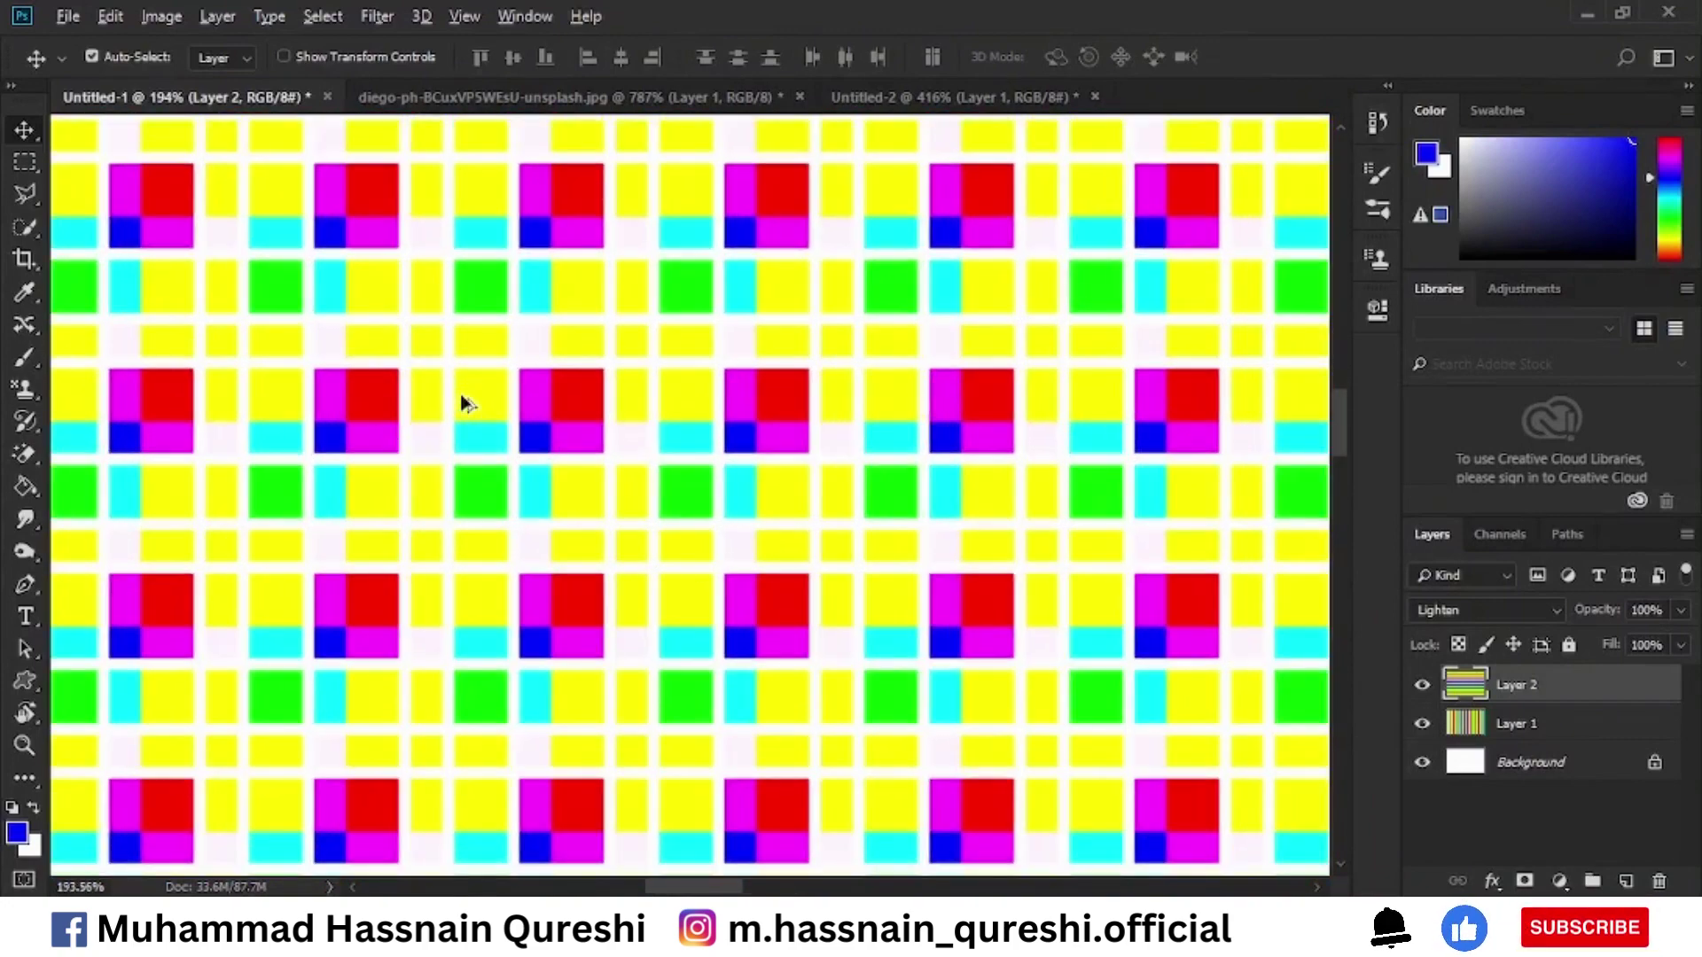
{"action": "left_click", "coordinate": [1450, 608]}
{"action": "left_click", "coordinate": [1442, 207]}
{"action": "key", "text": "Down"}
{"action": "key", "text": "Down"}
{"action": "key", "text": "Down"}
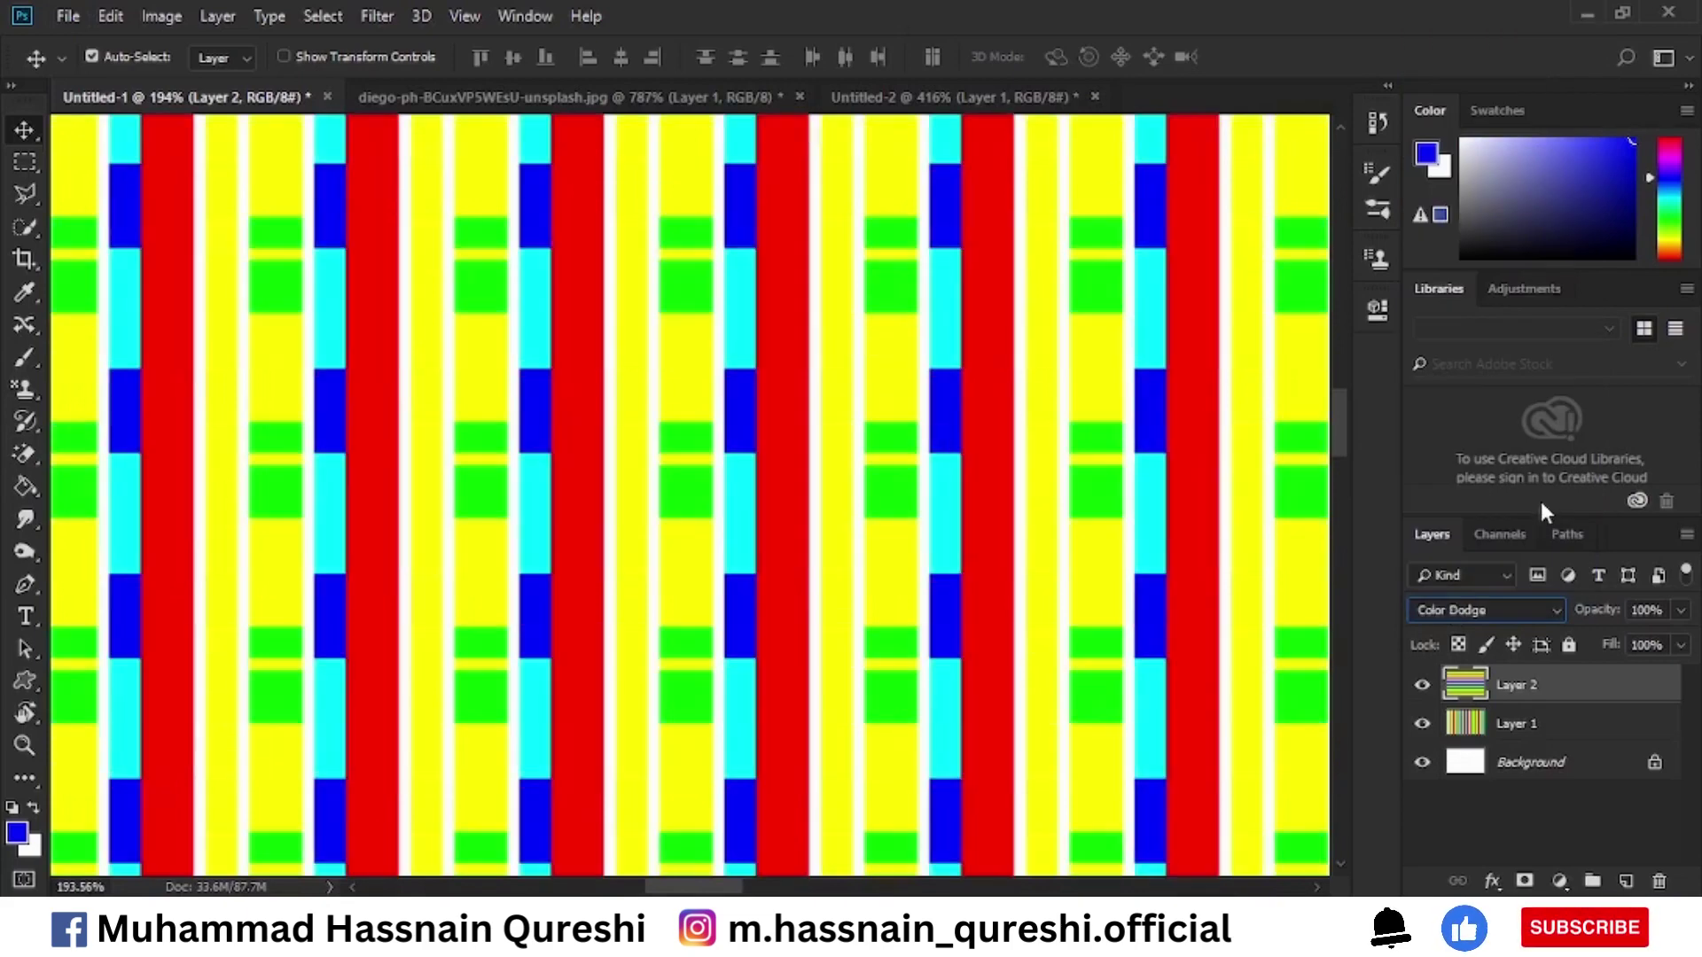
{"action": "key", "text": "Down"}
{"action": "key", "text": "Down"}
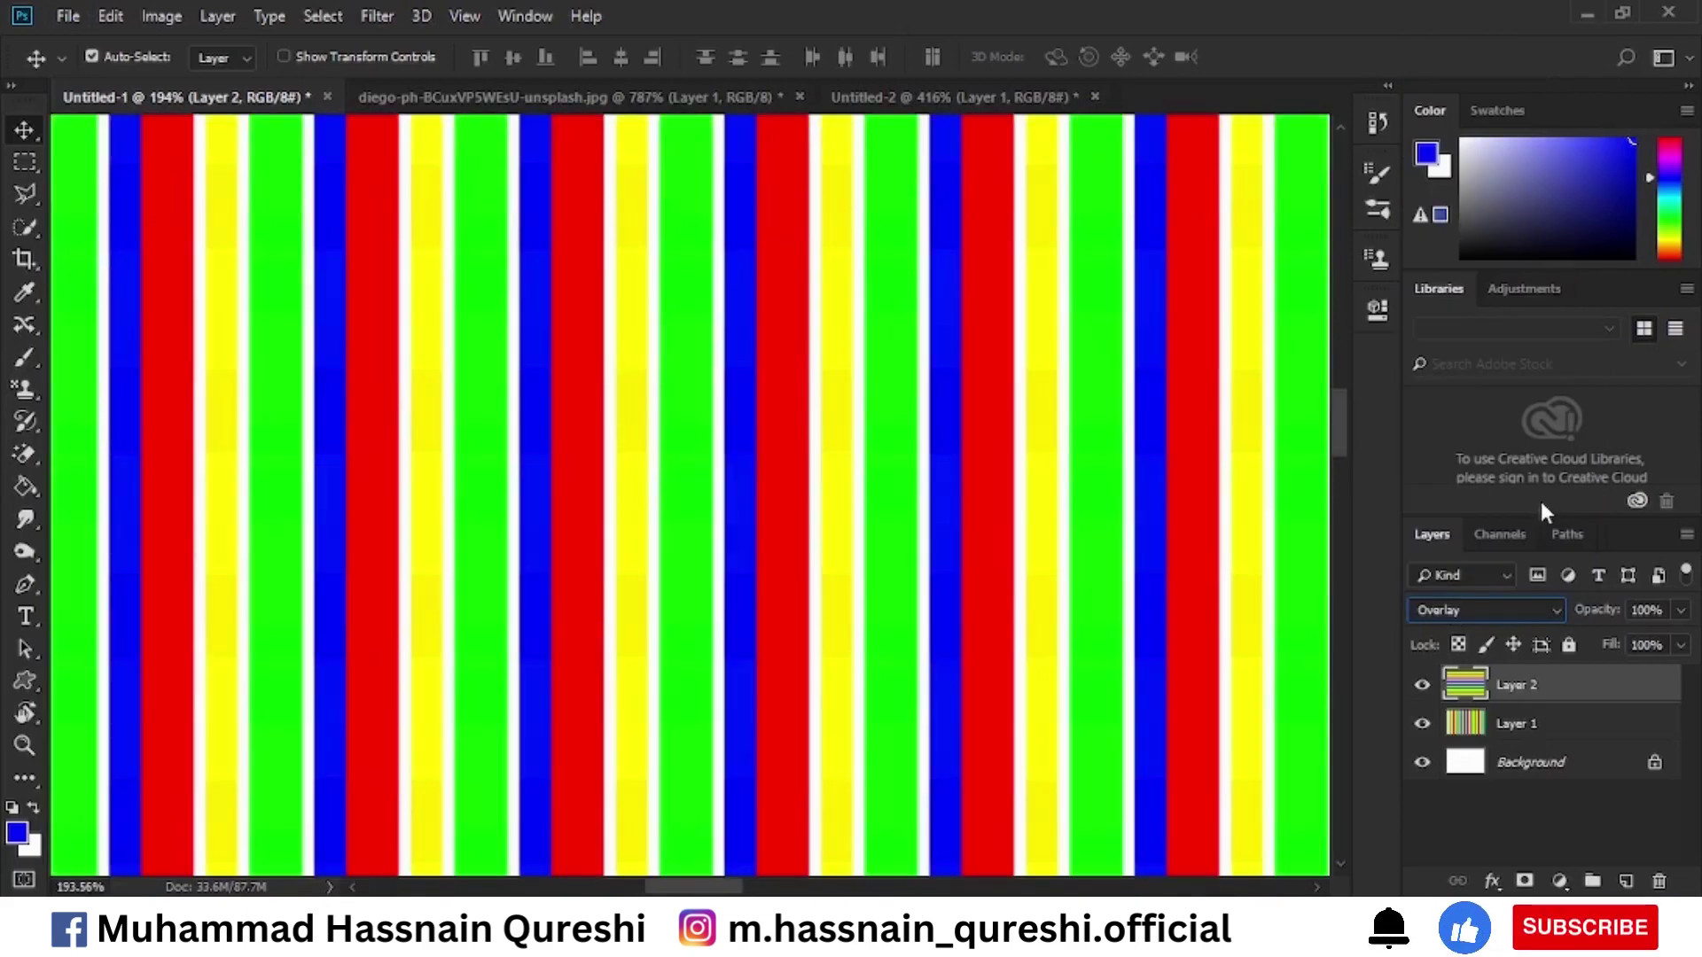
{"action": "key", "text": "Down"}
{"action": "key", "text": "Down"}
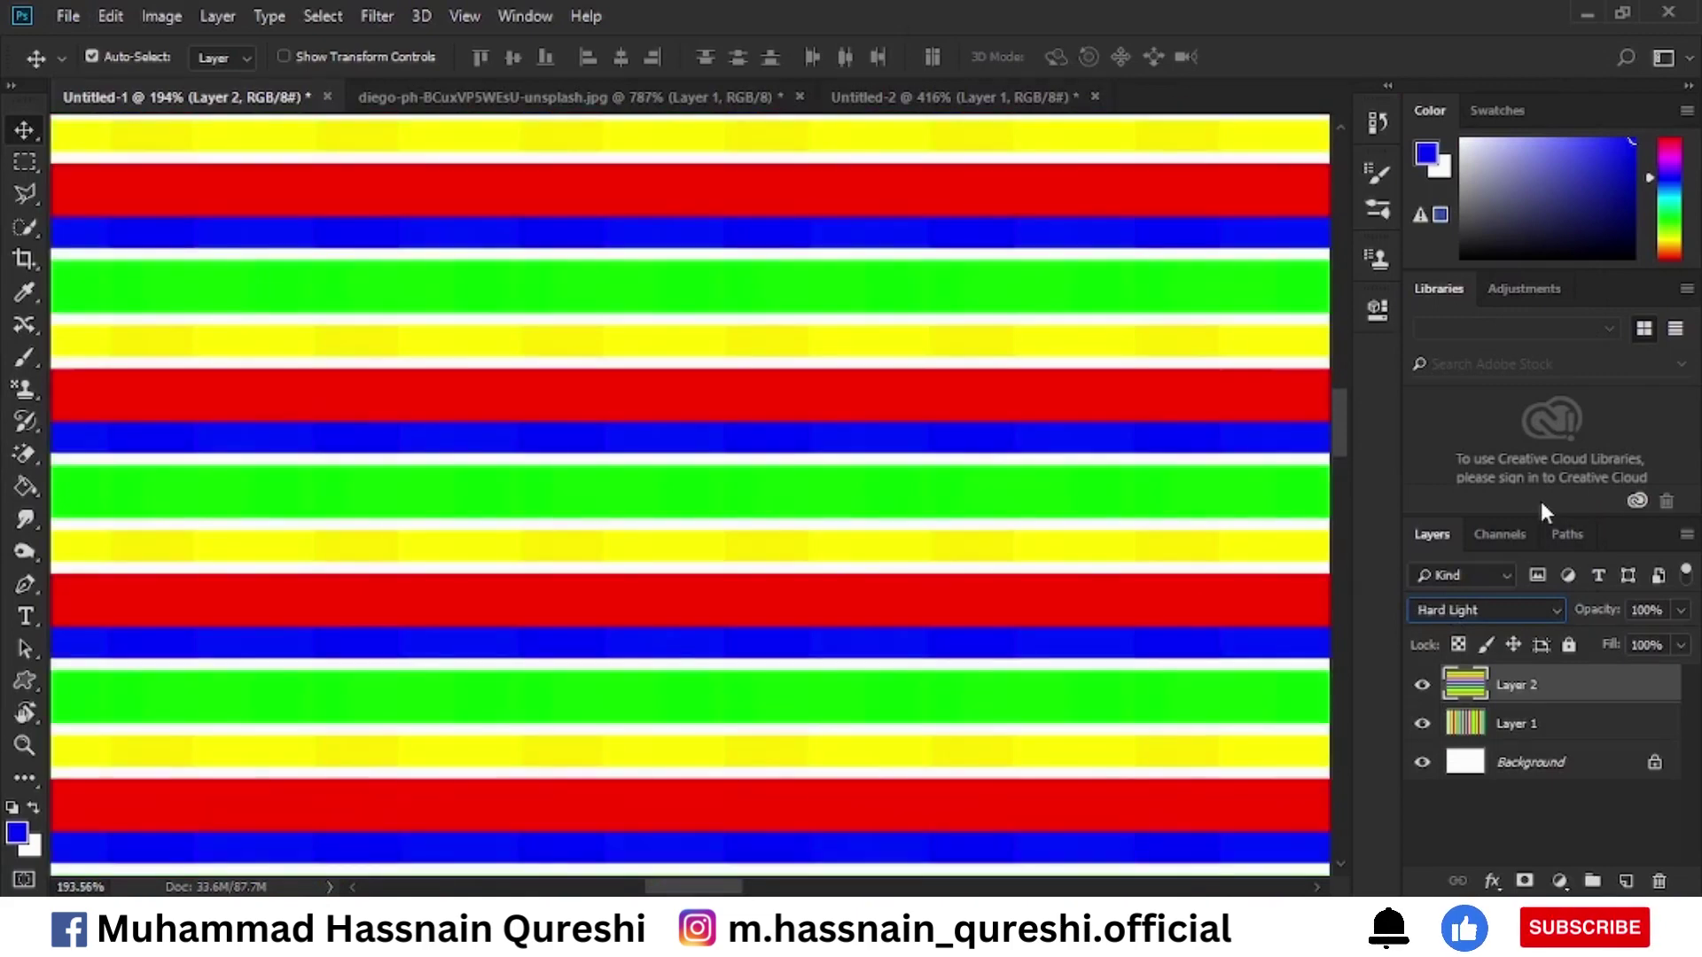
{"action": "key", "text": "Down"}
{"action": "key", "text": "Down"}
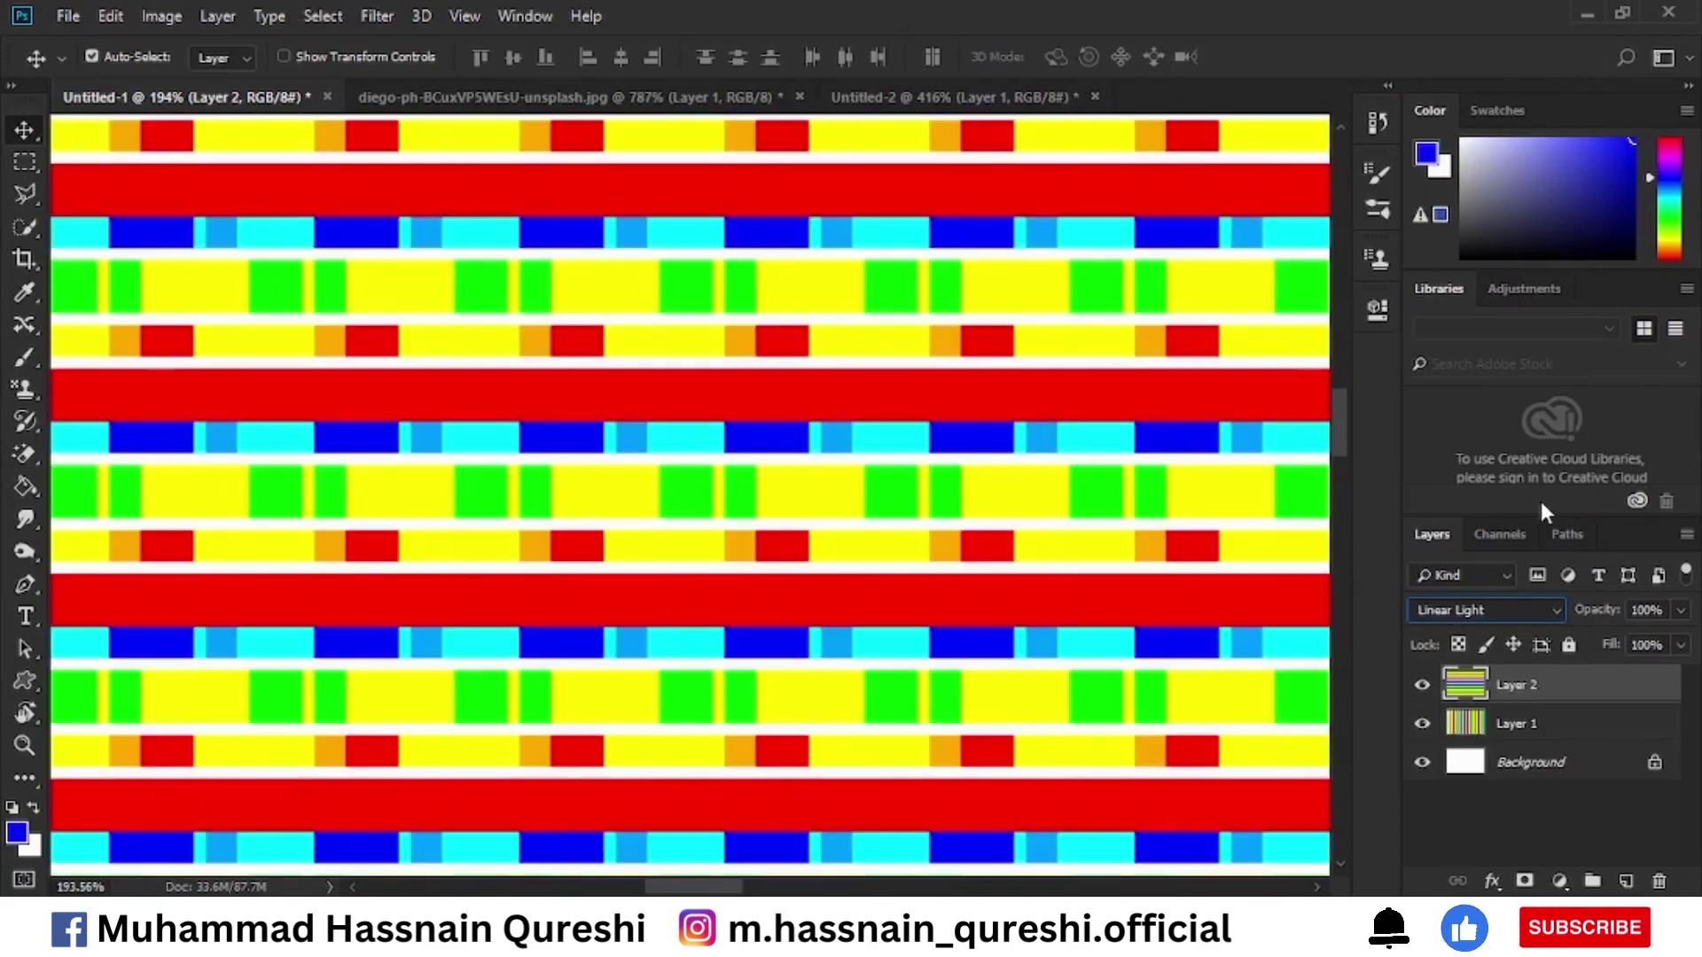
{"action": "key", "text": "Down"}
{"action": "key", "text": "Down"}
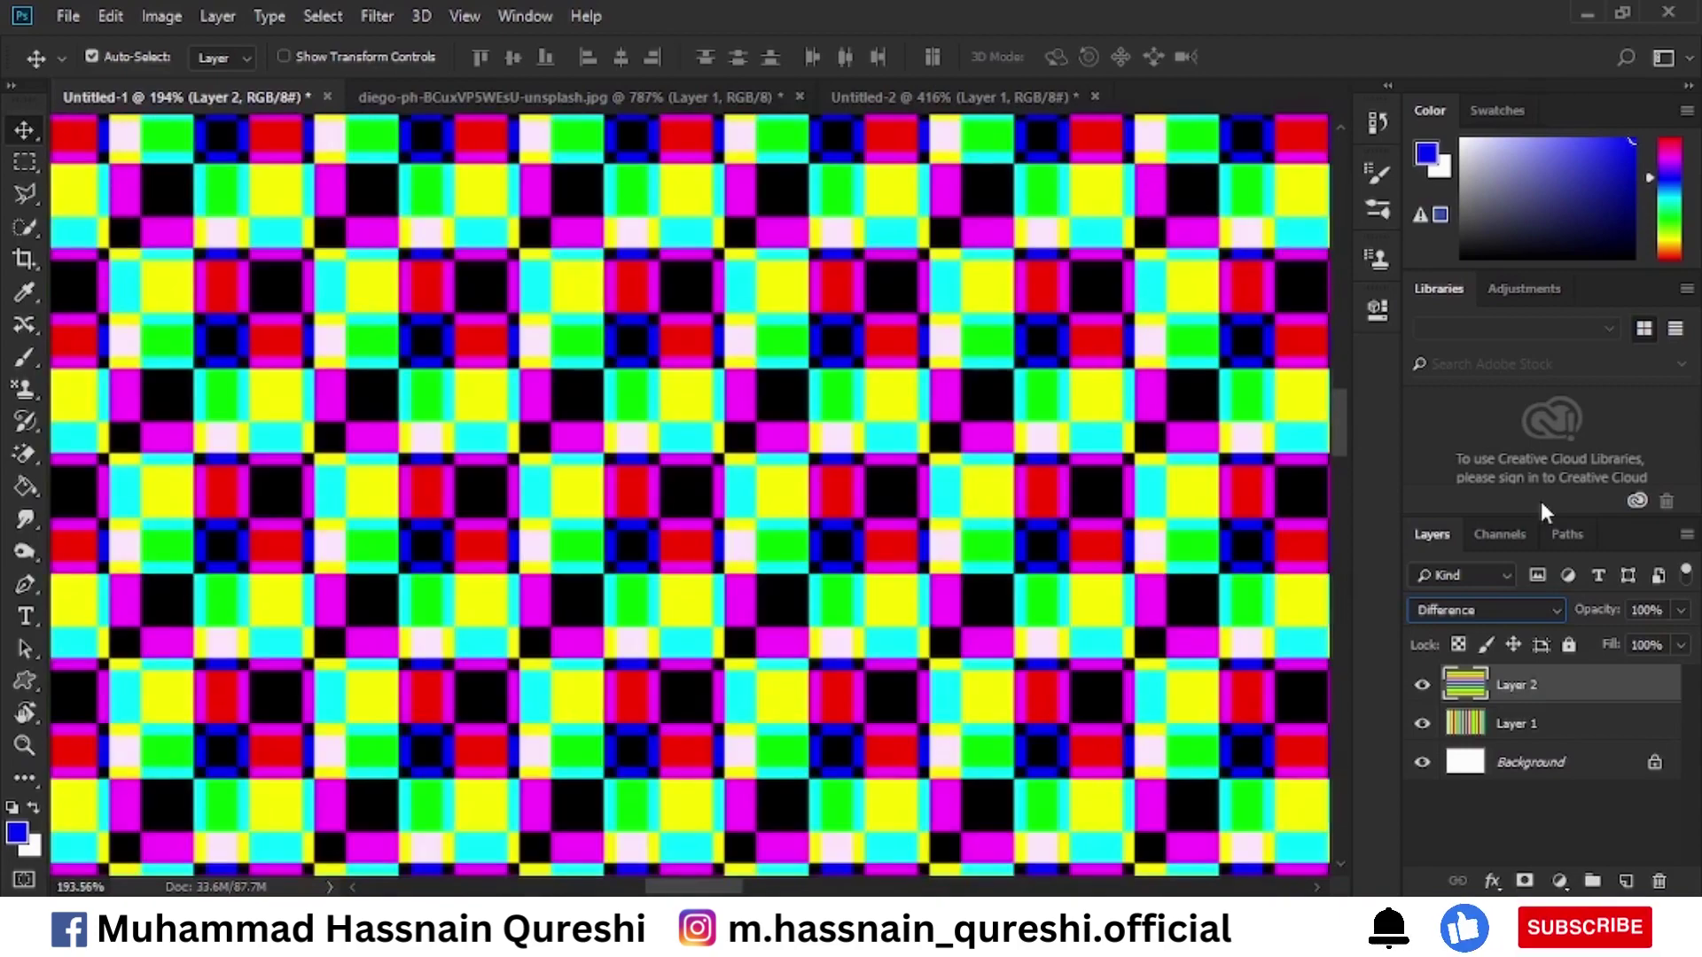
{"action": "key", "text": "ctrl+0"}
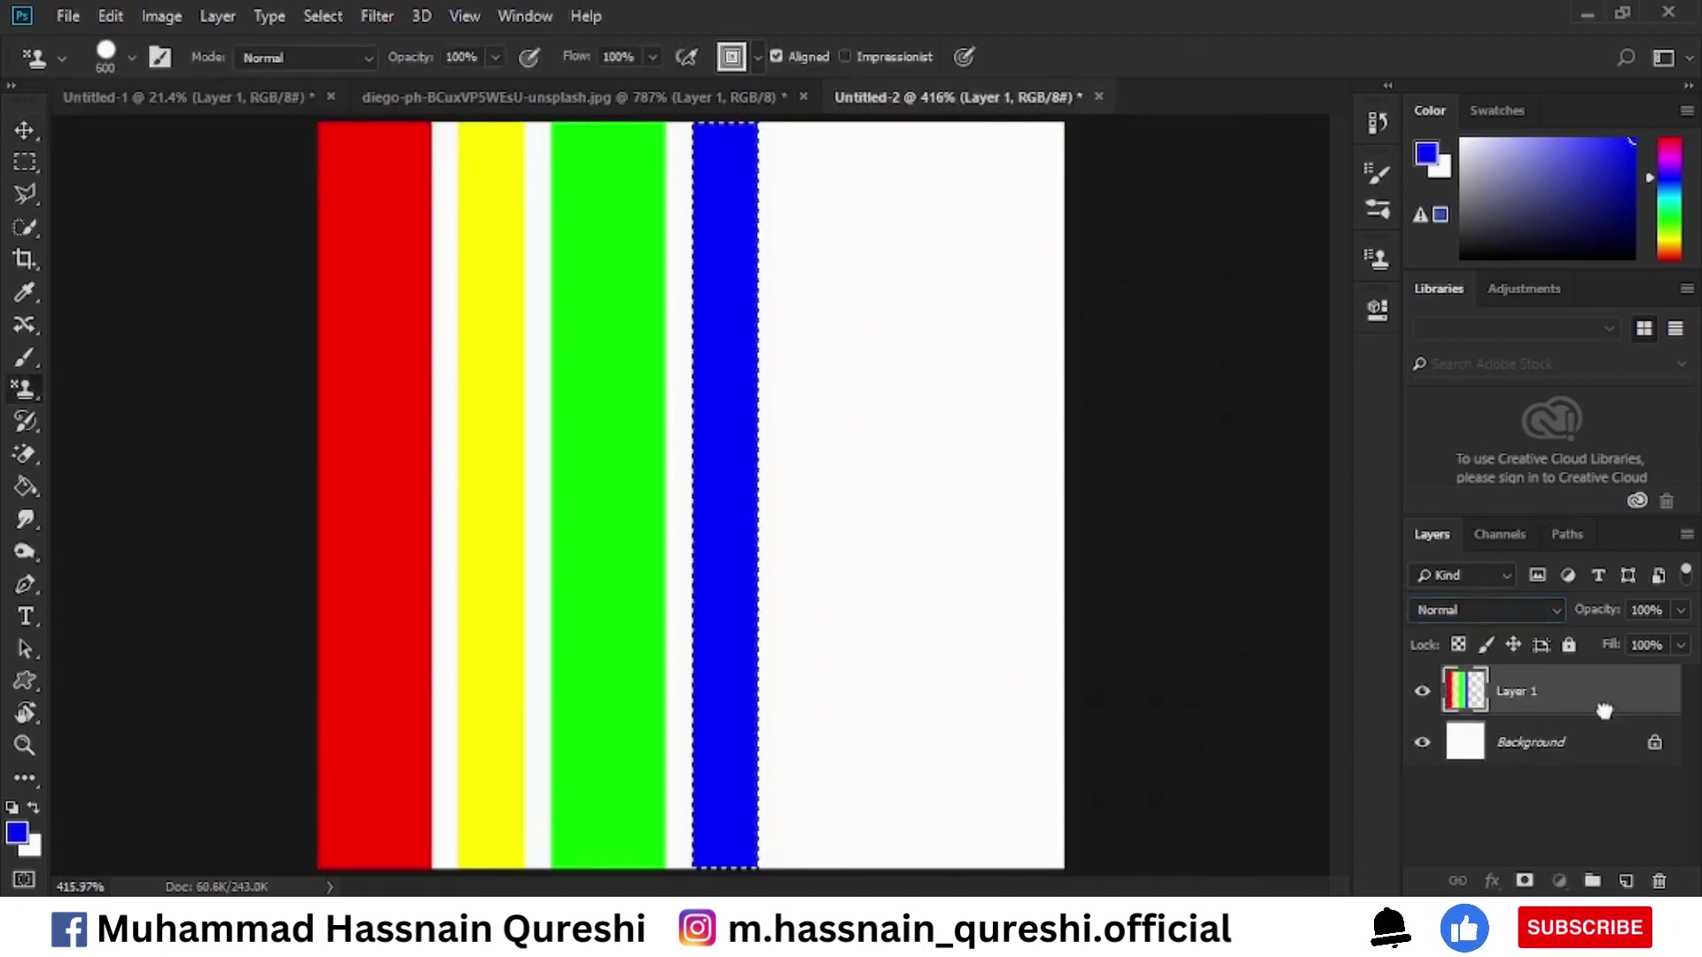
Delete the coloured-stripe layer from Untitled-2 and choose the bass clef for the Custom Shape tool.
{"action": "left_click_drag", "start_coordinate": [1603, 702], "coordinate": [1658, 880]}
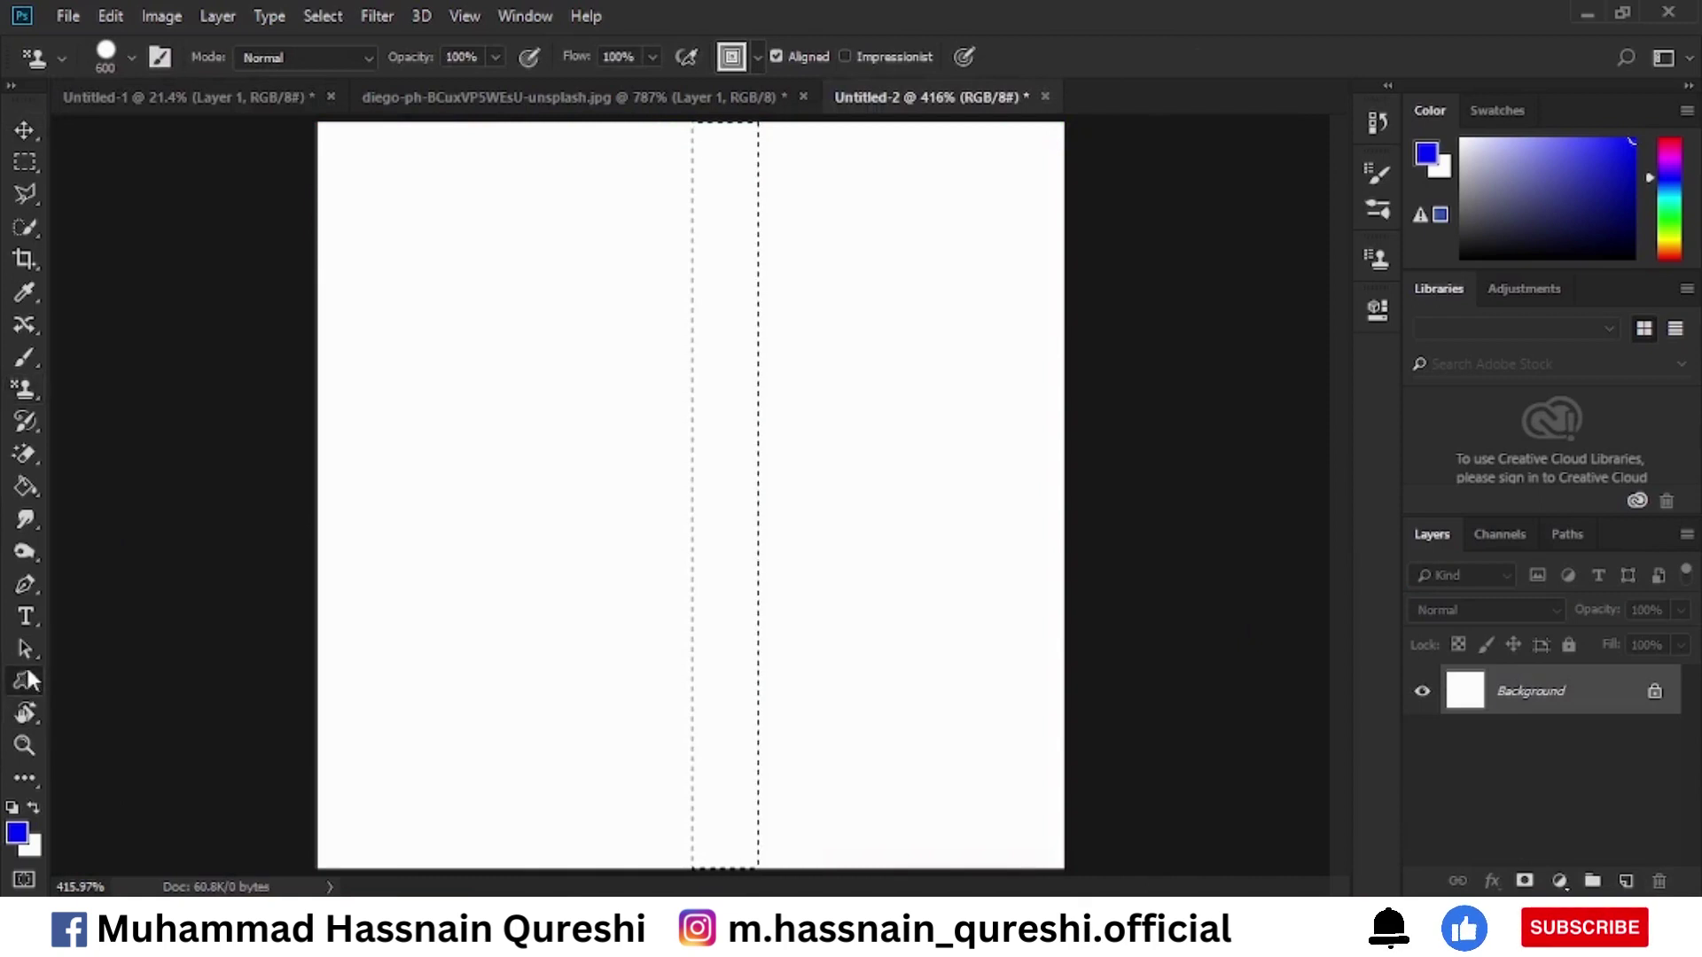
{"action": "left_click", "coordinate": [27, 679]}
{"action": "right_click", "coordinate": [33, 678]}
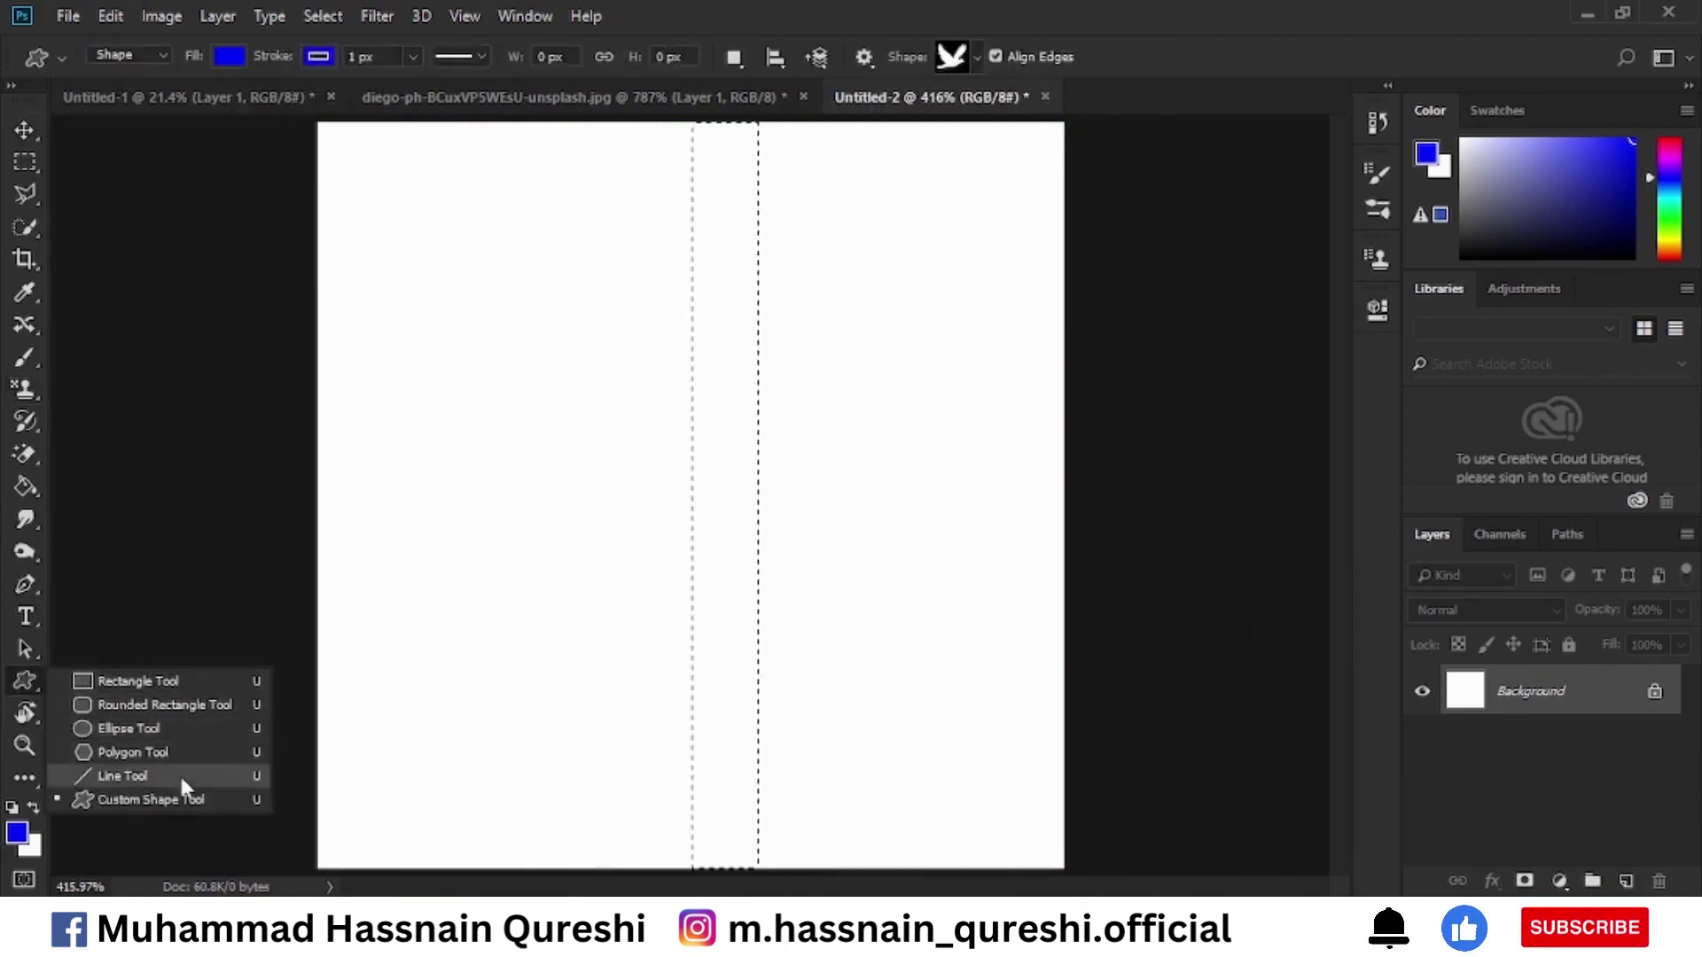
{"action": "left_click", "coordinate": [180, 798]}
{"action": "left_click", "coordinate": [964, 57]}
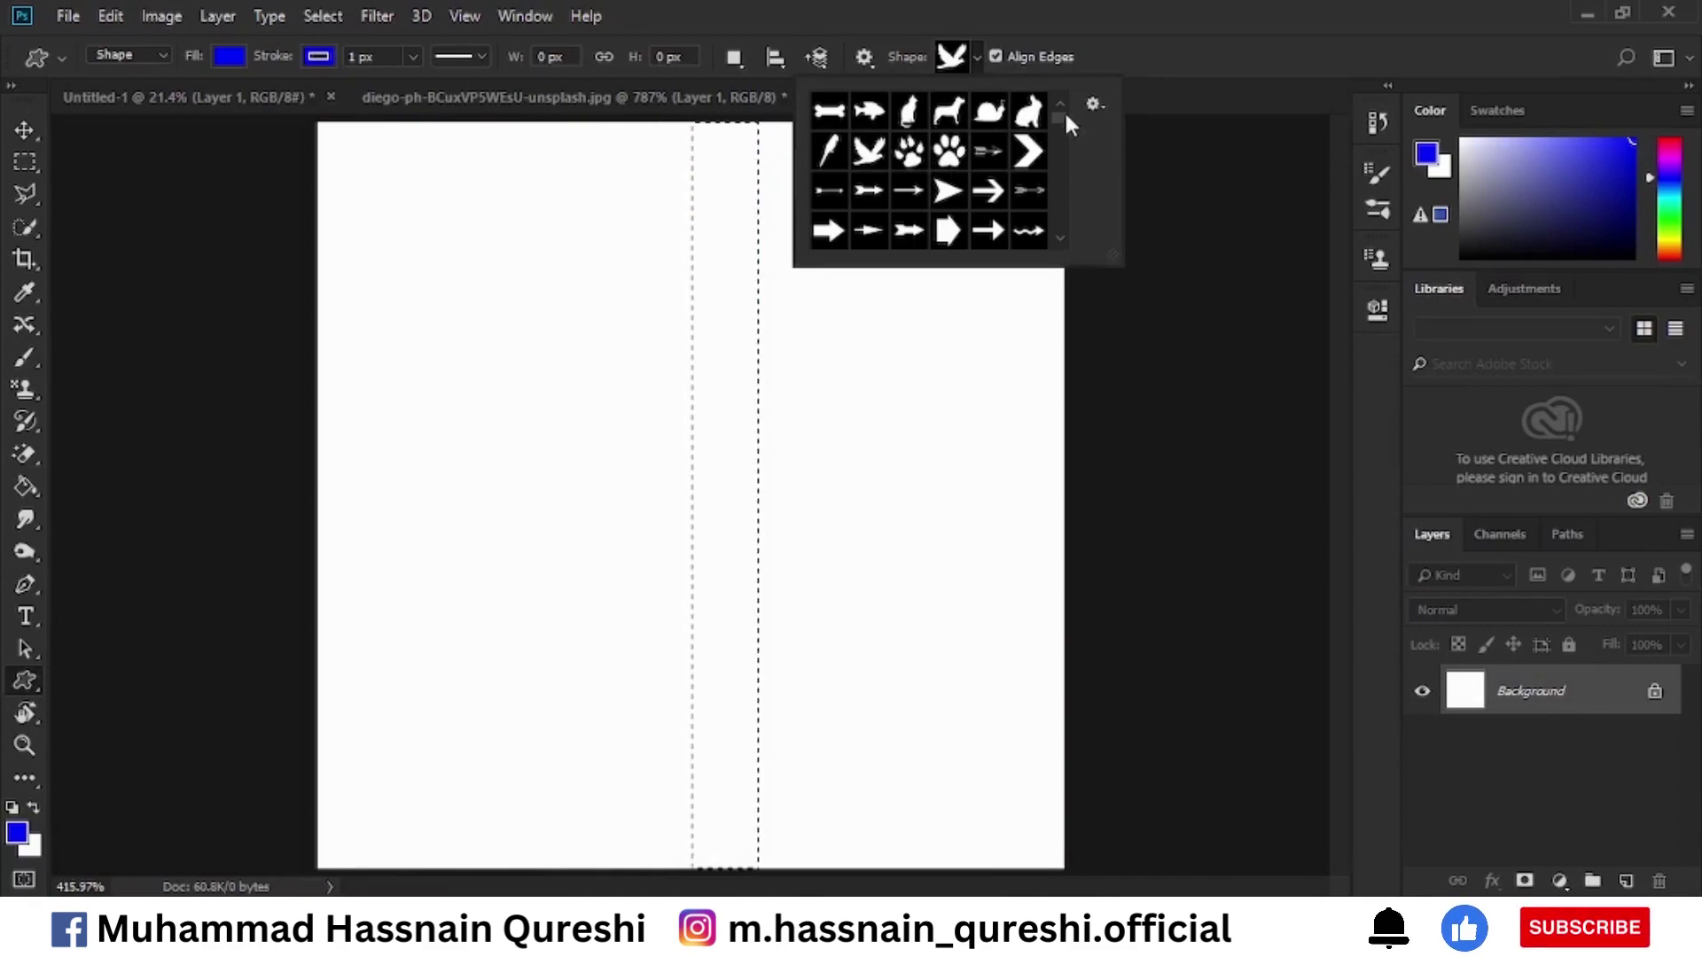
{"action": "left_click_drag", "start_coordinate": [1063, 109], "coordinate": [1063, 130]}
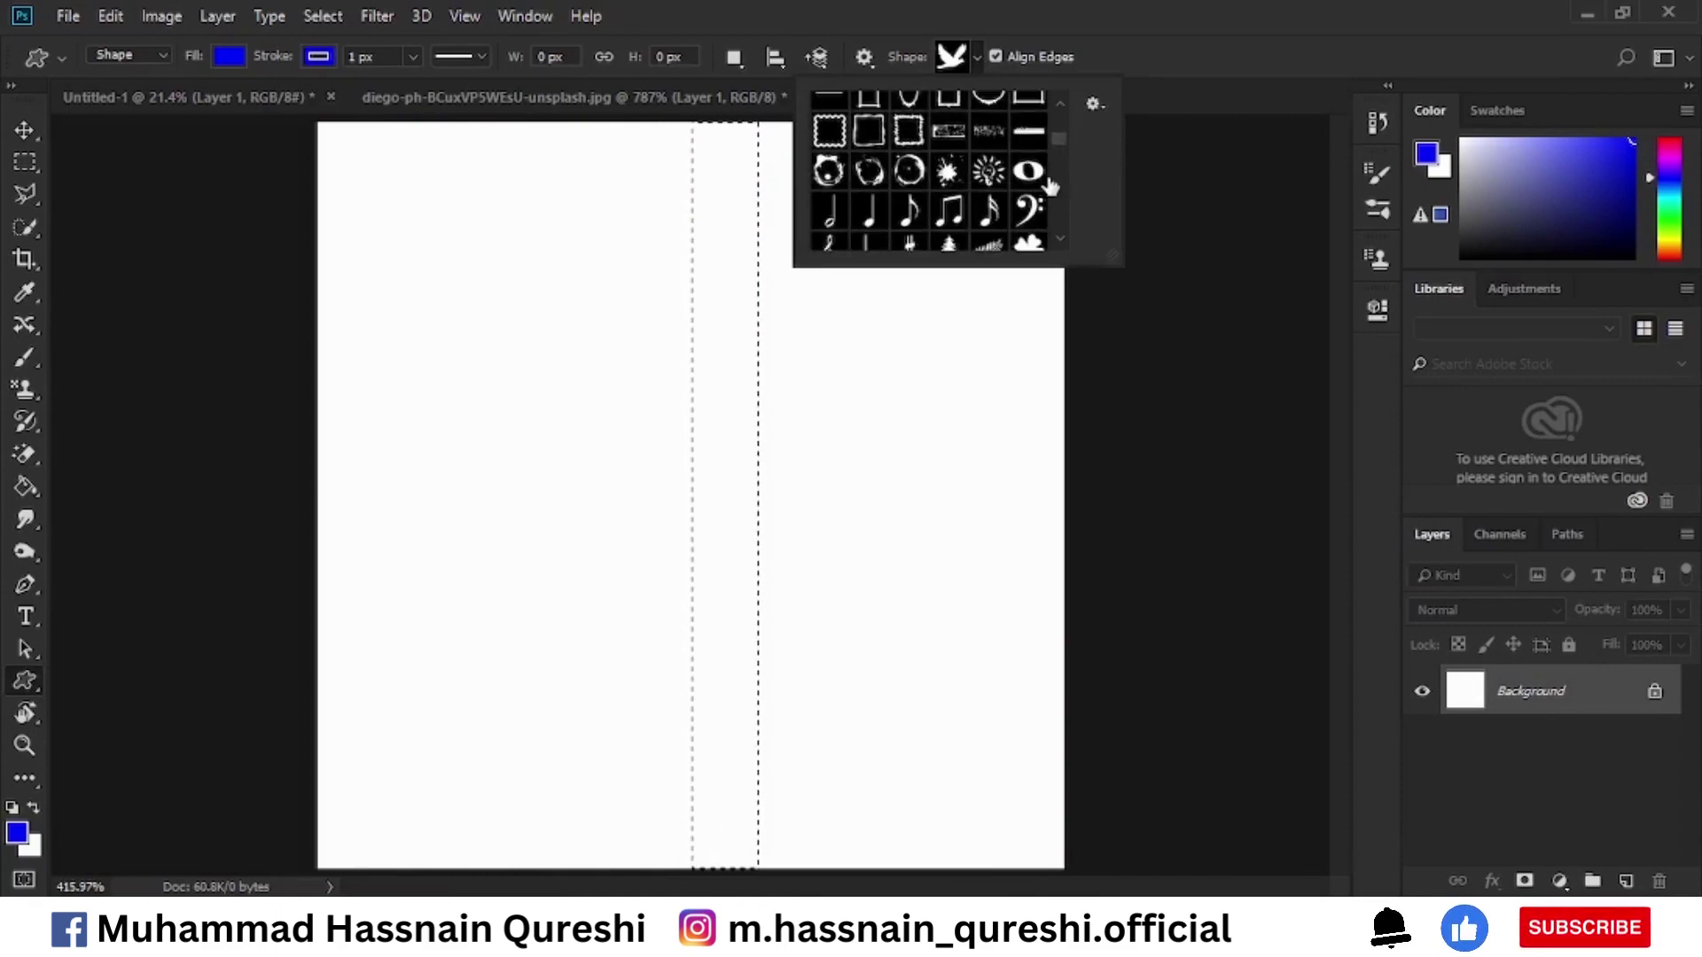
{"action": "left_click", "coordinate": [1029, 210]}
{"action": "left_click", "coordinate": [1141, 7]}
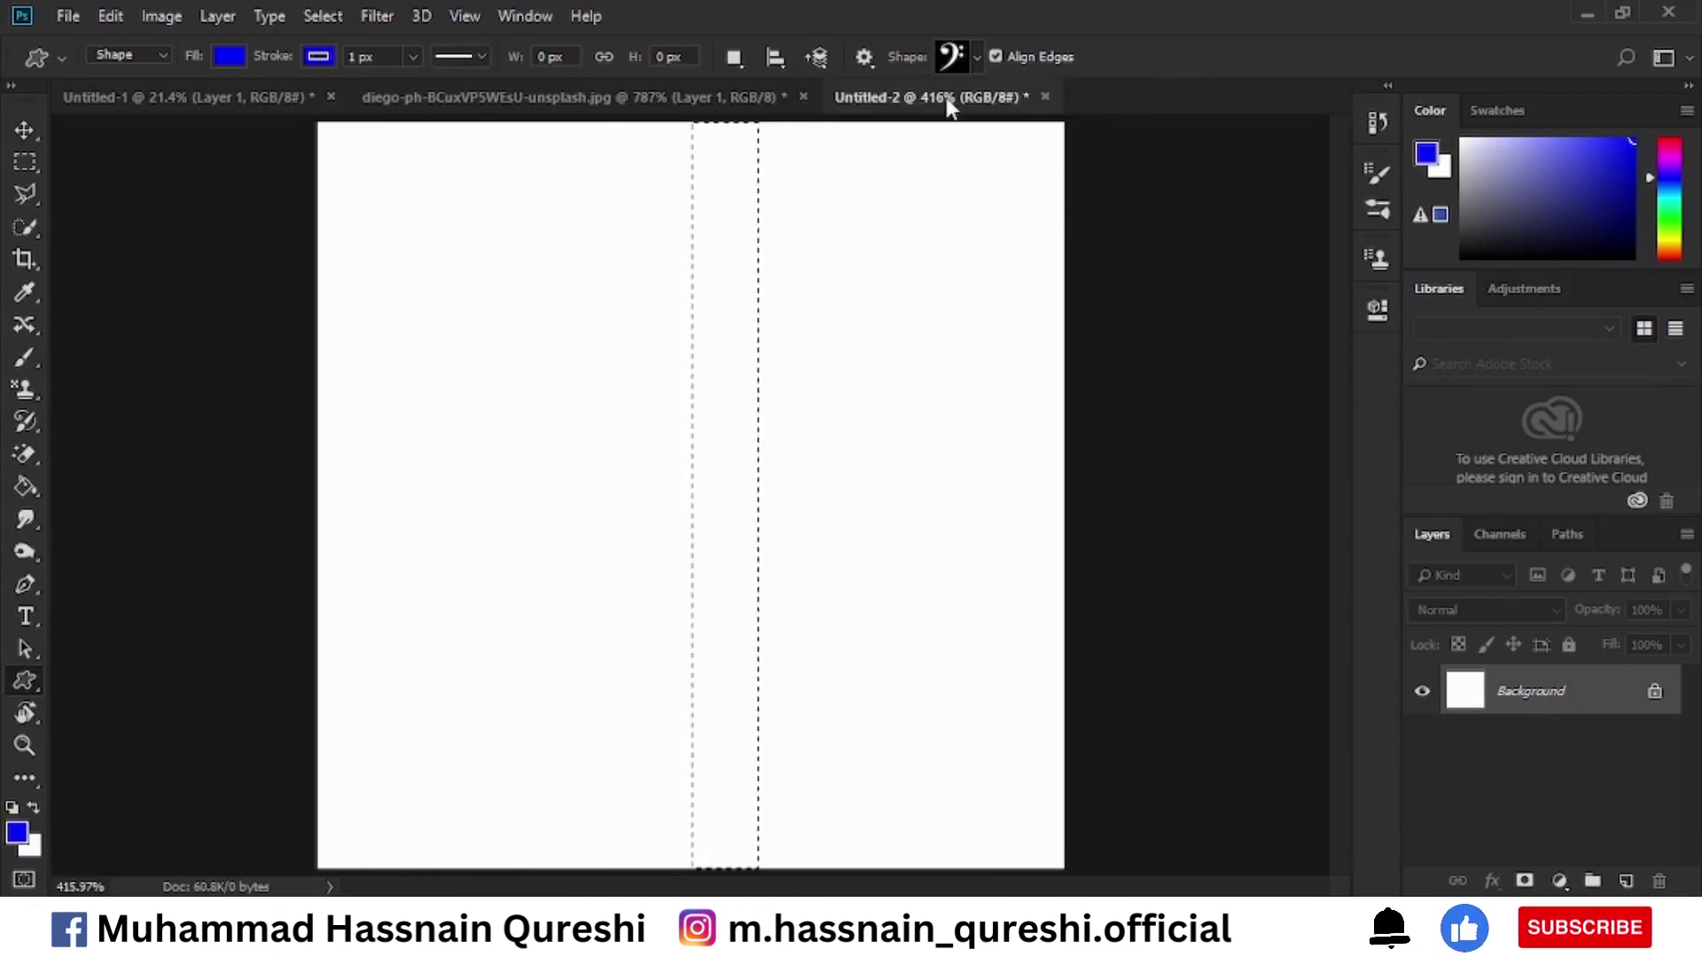
Draw three blue bass clefs clustered in the canvas's upper-left half, the last about 21 by 26 px.
{"action": "left_click_drag", "start_coordinate": [502, 288], "coordinate": [610, 418]}
{"action": "left_click_drag", "start_coordinate": [462, 420], "coordinate": [611, 580]}
{"action": "mouse_move", "coordinate": [604, 380]}
{"action": "left_mouse_down"}
{"action": "mouse_move", "coordinate": [623, 441]}
{"action": "mouse_move", "coordinate": [707, 506]}
{"action": "left_mouse_up"}
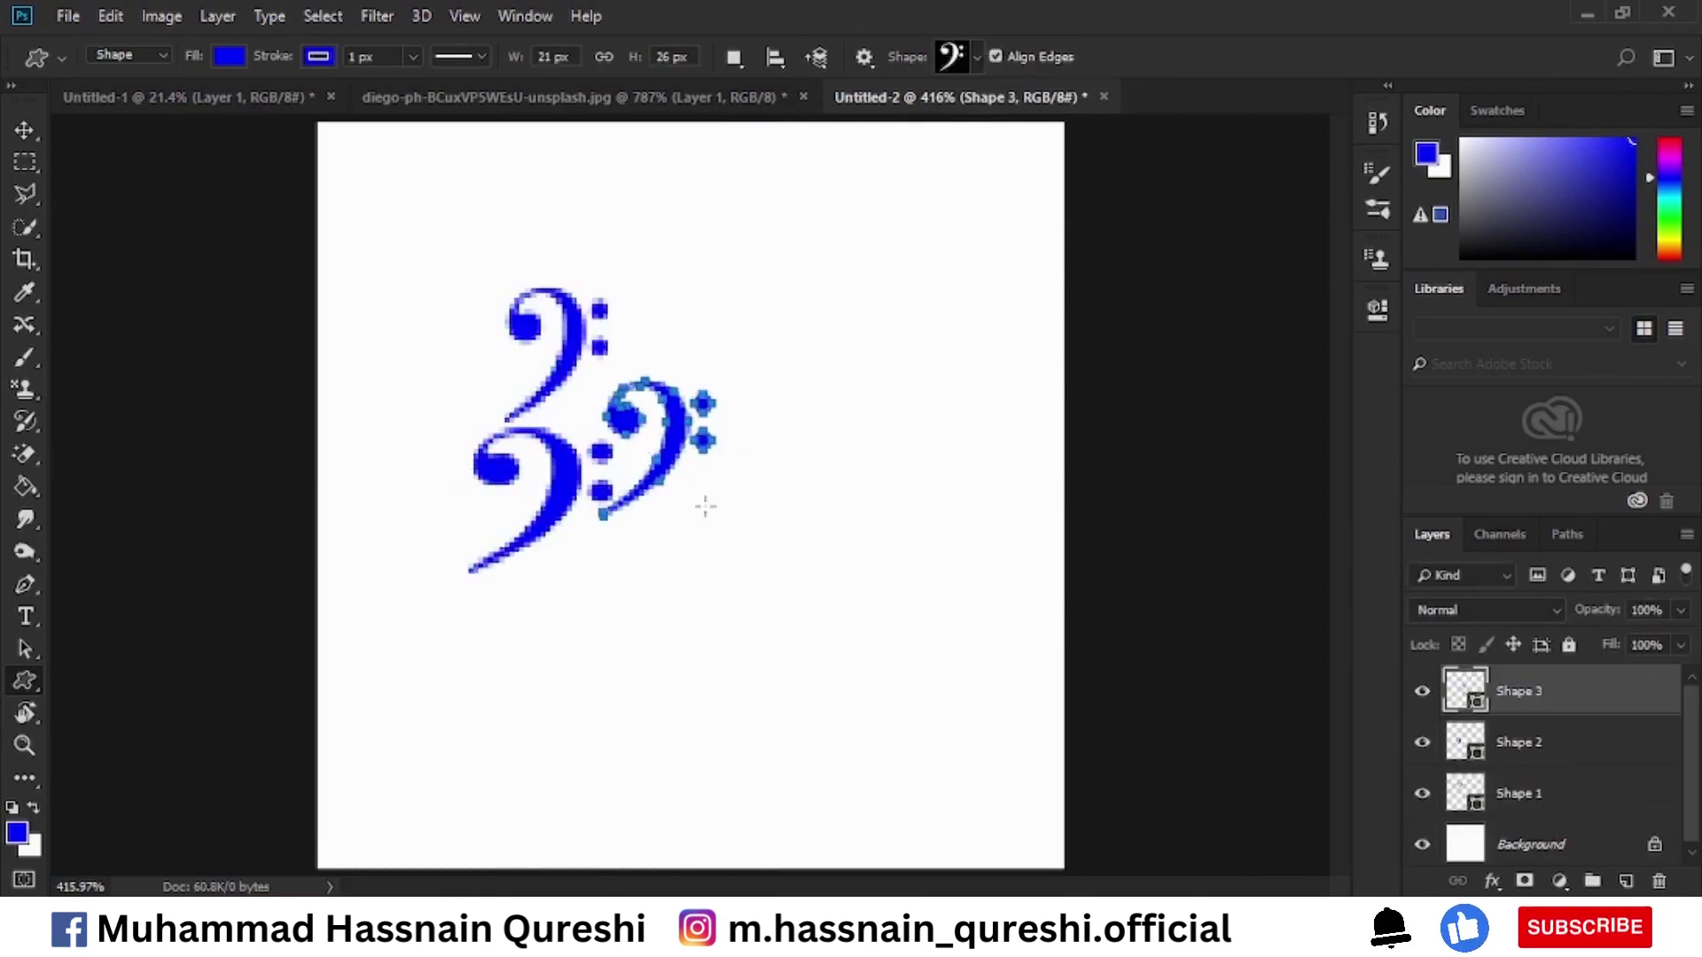
Delete the white background layer so only the three bass clef shapes remain on transparency.
{"action": "key", "text": "m"}
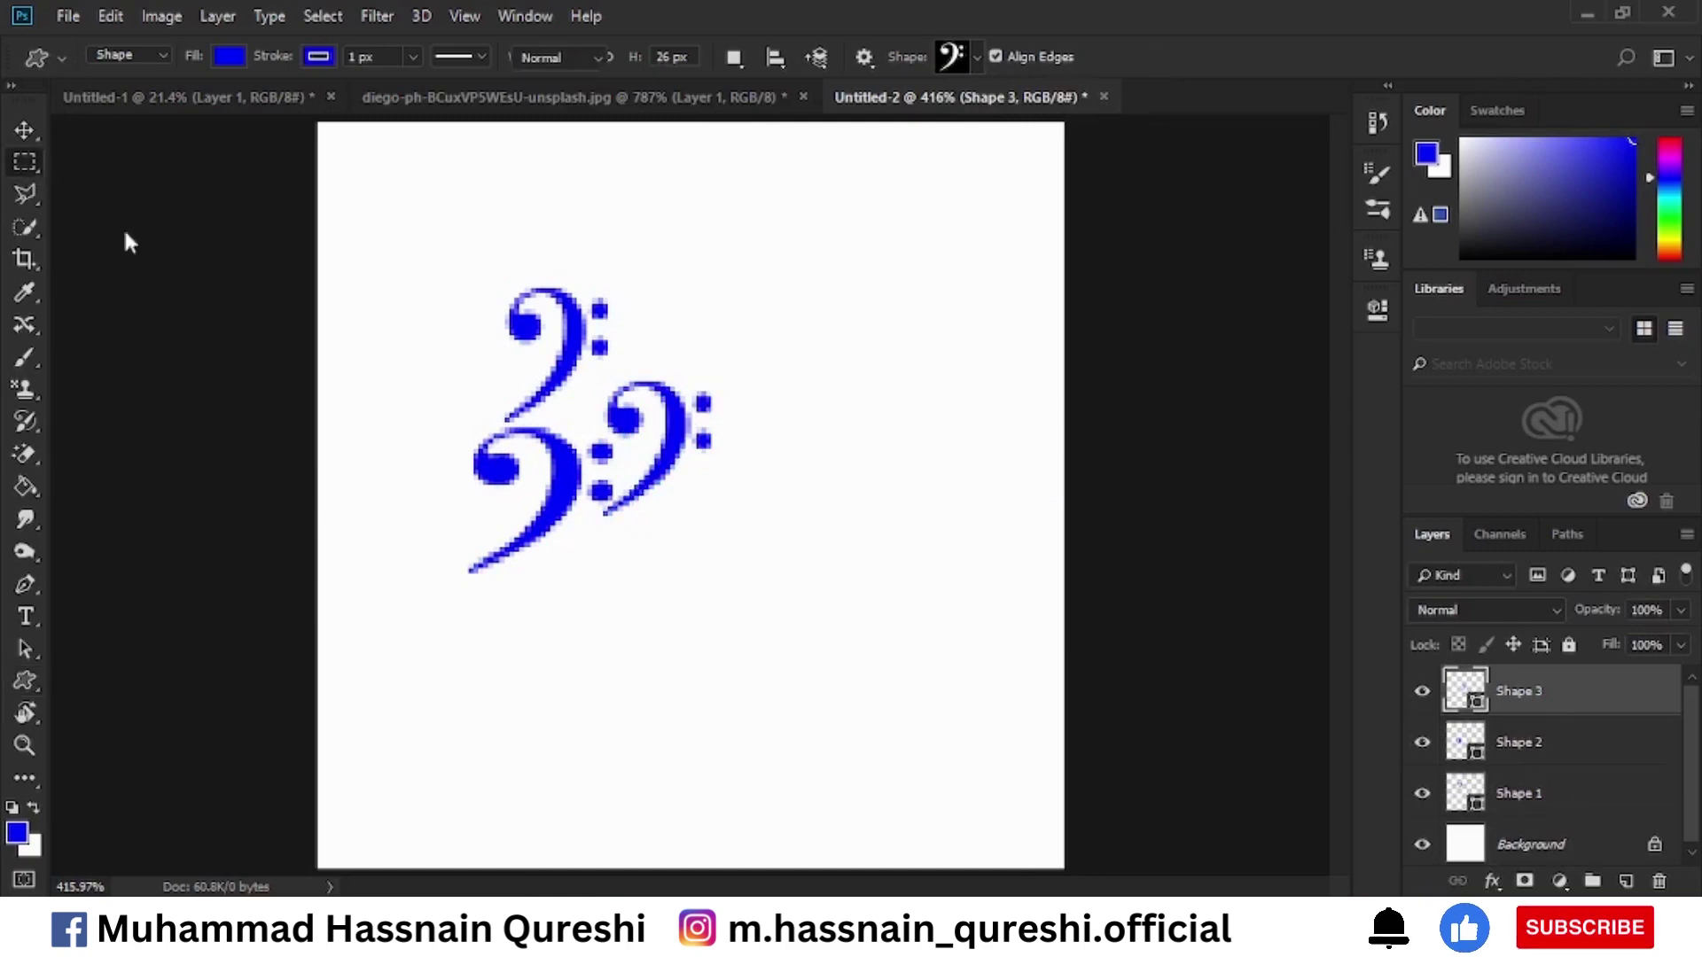
{"action": "left_click", "coordinate": [1524, 844]}
{"action": "key", "text": "Delete"}
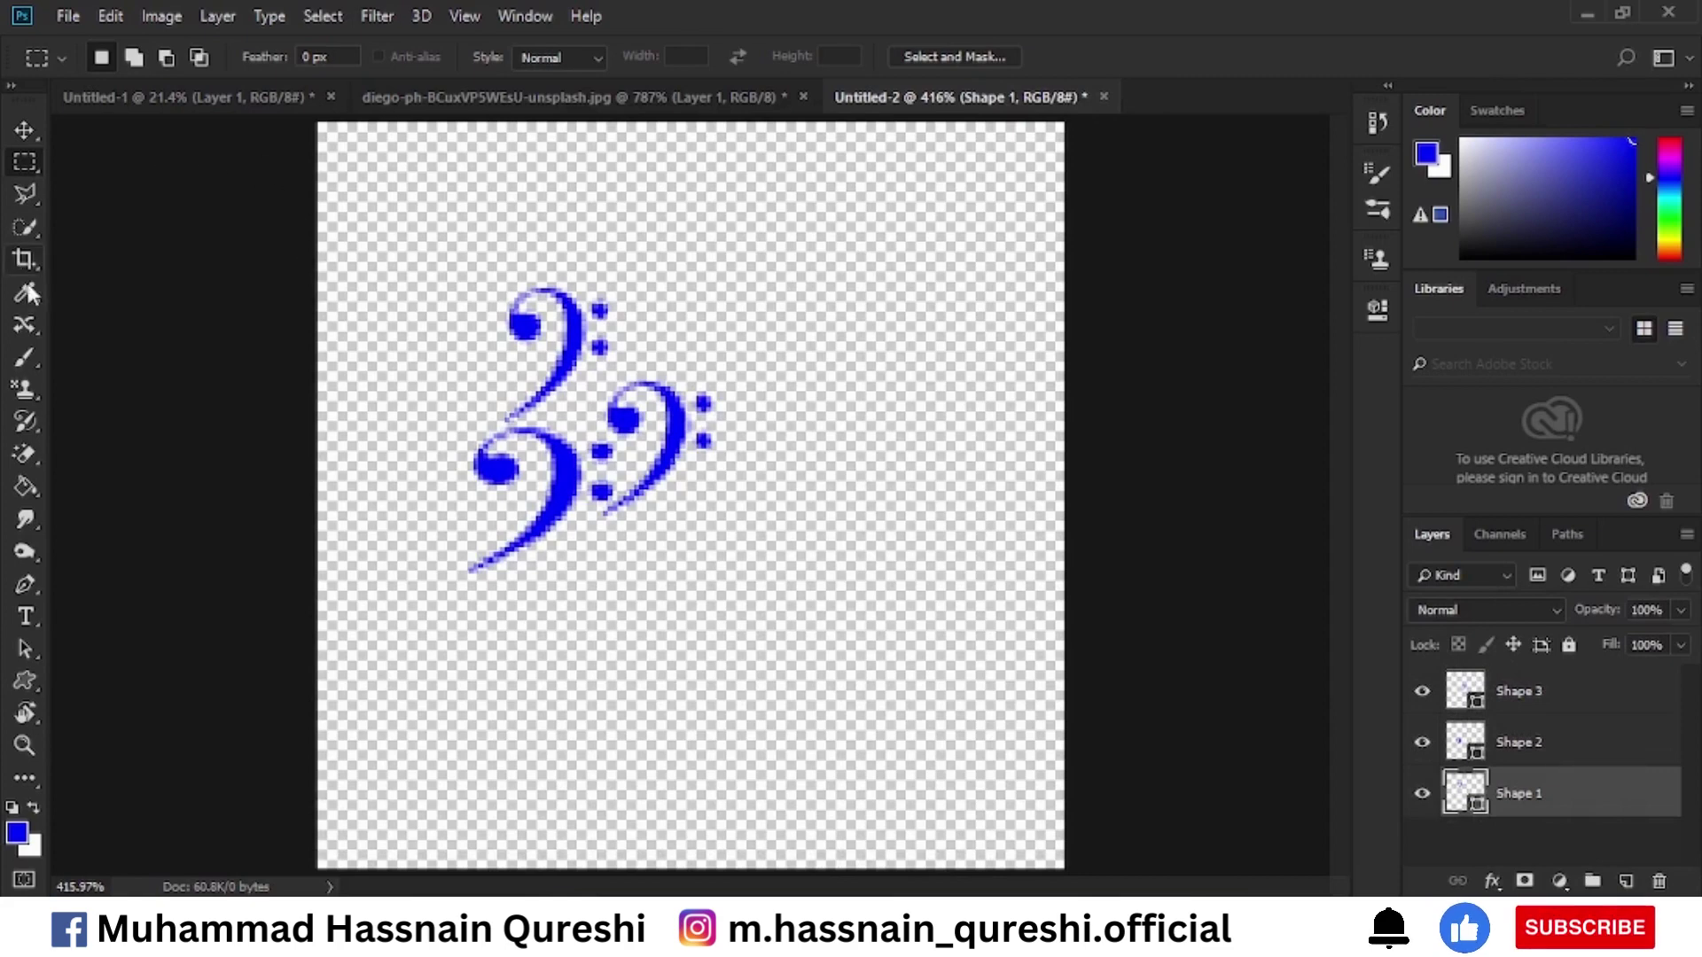
Crop the Untitled-2 canvas on all four sides to fit closely around the three blue bass clefs.
{"action": "key", "text": "c"}
{"action": "mouse_move", "coordinate": [1060, 496]}
{"action": "left_mouse_down"}
{"action": "mouse_move", "coordinate": [931, 494]}
{"action": "mouse_move", "coordinate": [897, 519]}
{"action": "left_mouse_up"}
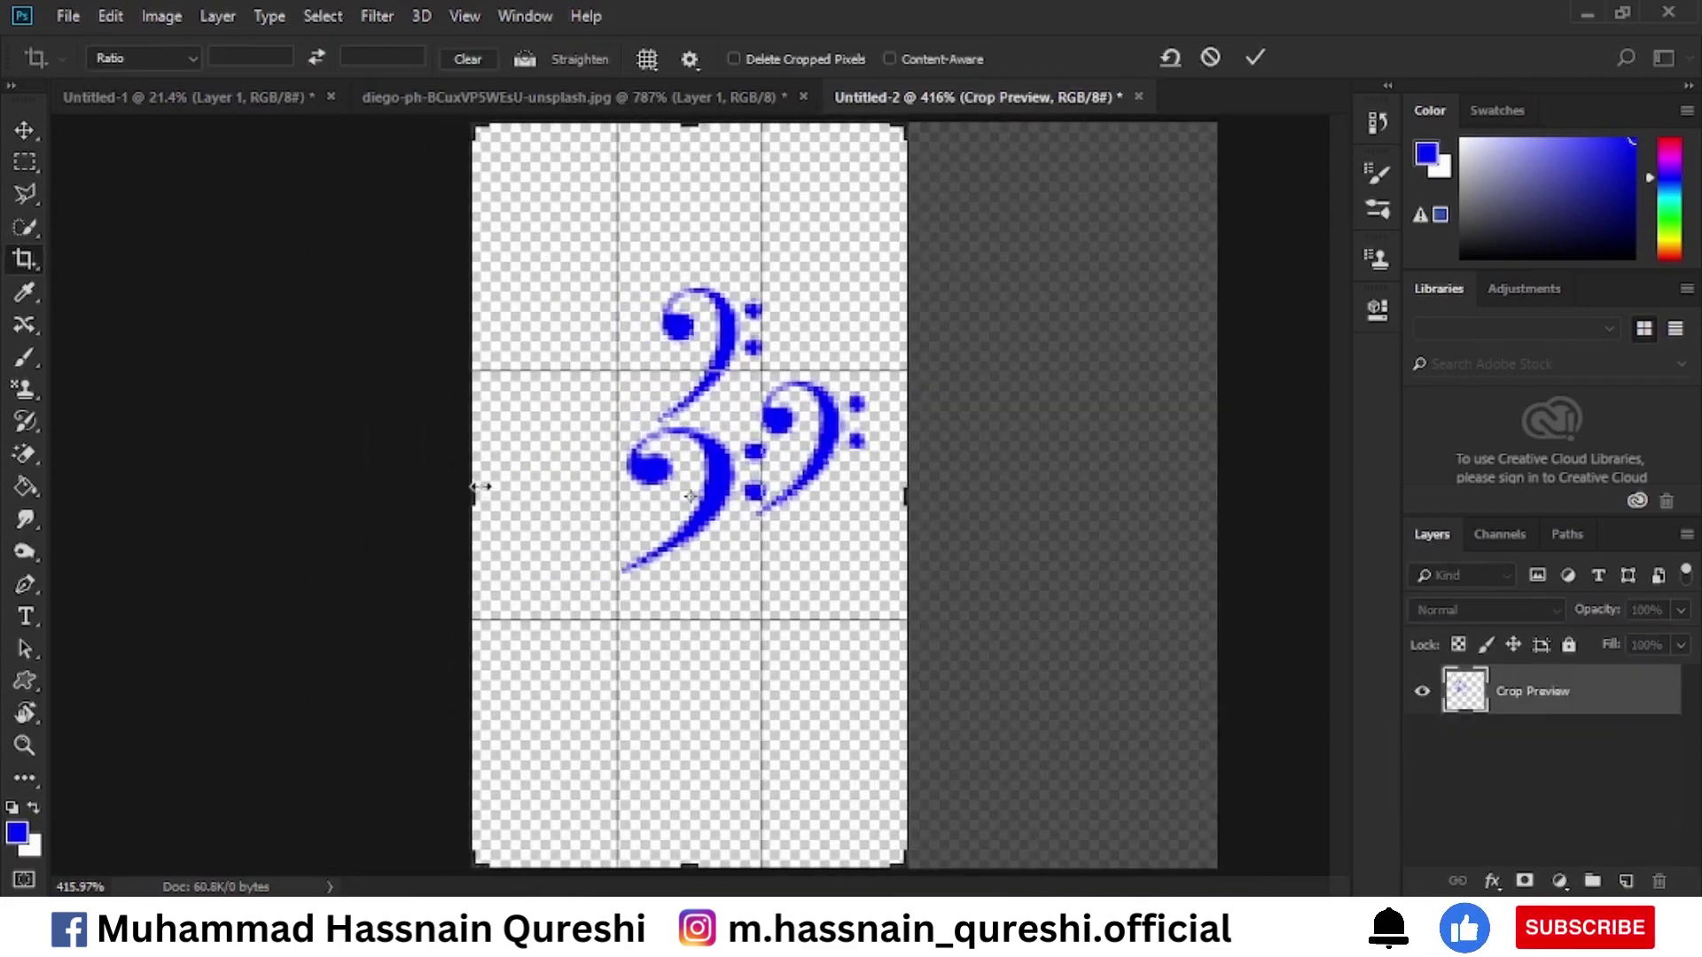
{"action": "mouse_move", "coordinate": [474, 493]}
{"action": "left_mouse_down"}
{"action": "mouse_move", "coordinate": [502, 487]}
{"action": "mouse_move", "coordinate": [532, 513]}
{"action": "left_mouse_up"}
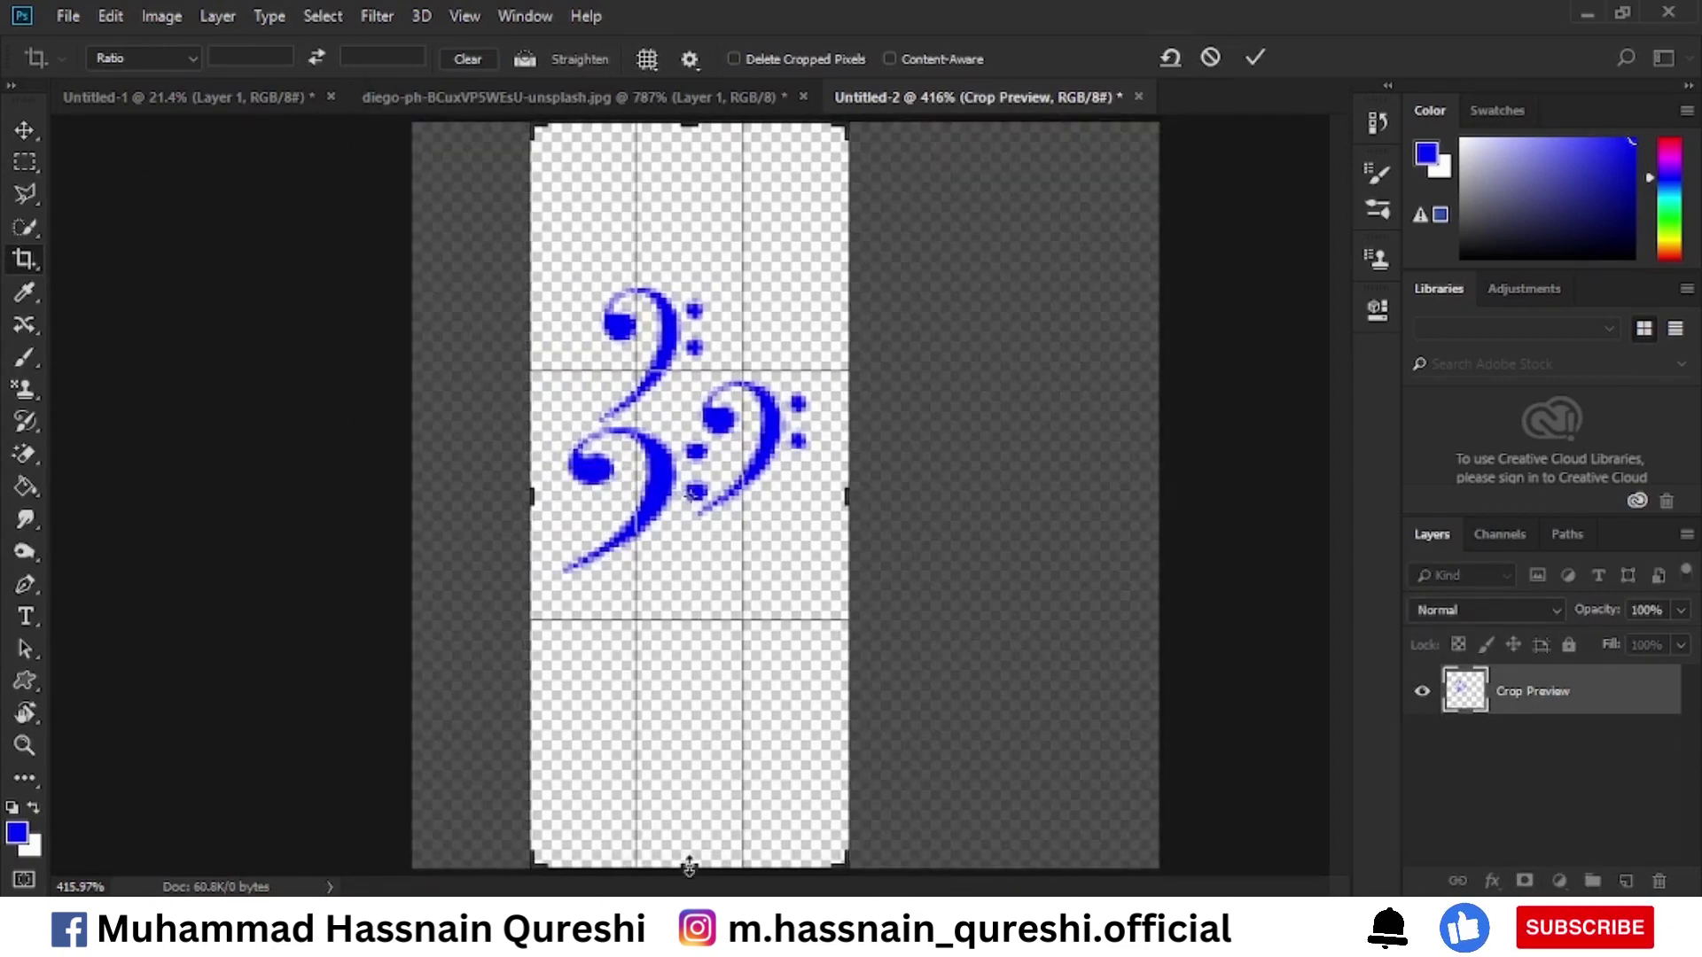
{"action": "mouse_move", "coordinate": [706, 867]}
{"action": "left_mouse_down"}
{"action": "mouse_move", "coordinate": [706, 696]}
{"action": "mouse_move", "coordinate": [707, 714]}
{"action": "left_mouse_up"}
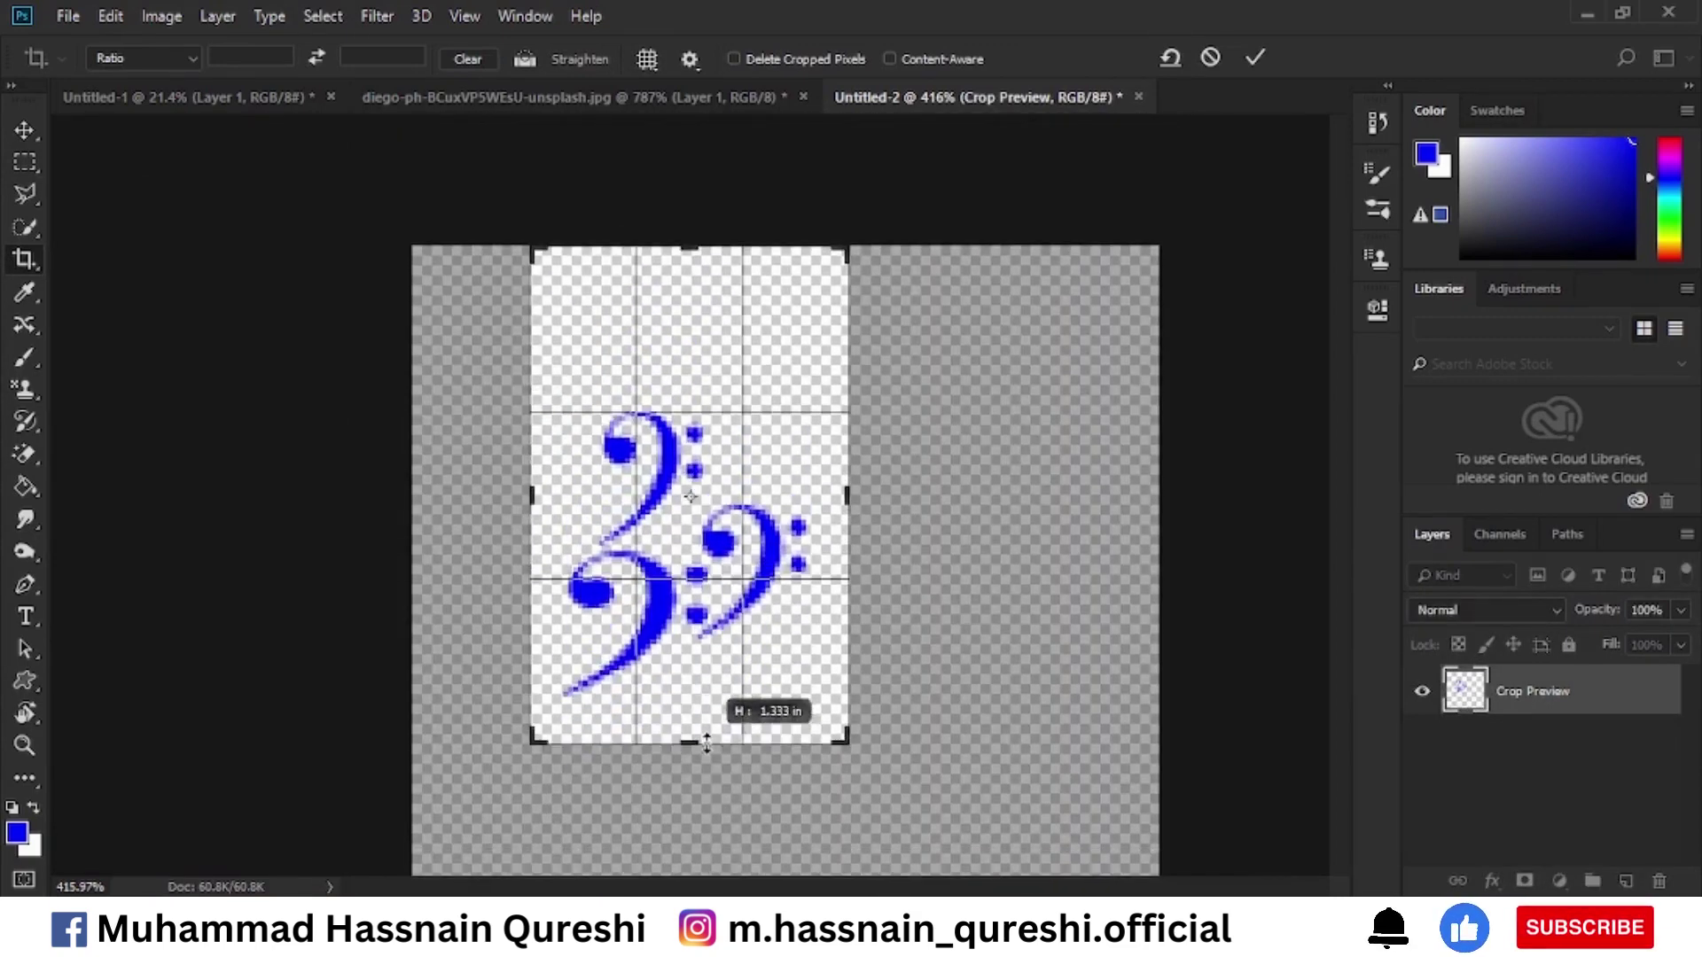
{"action": "left_click_drag", "start_coordinate": [696, 250], "coordinate": [699, 321]}
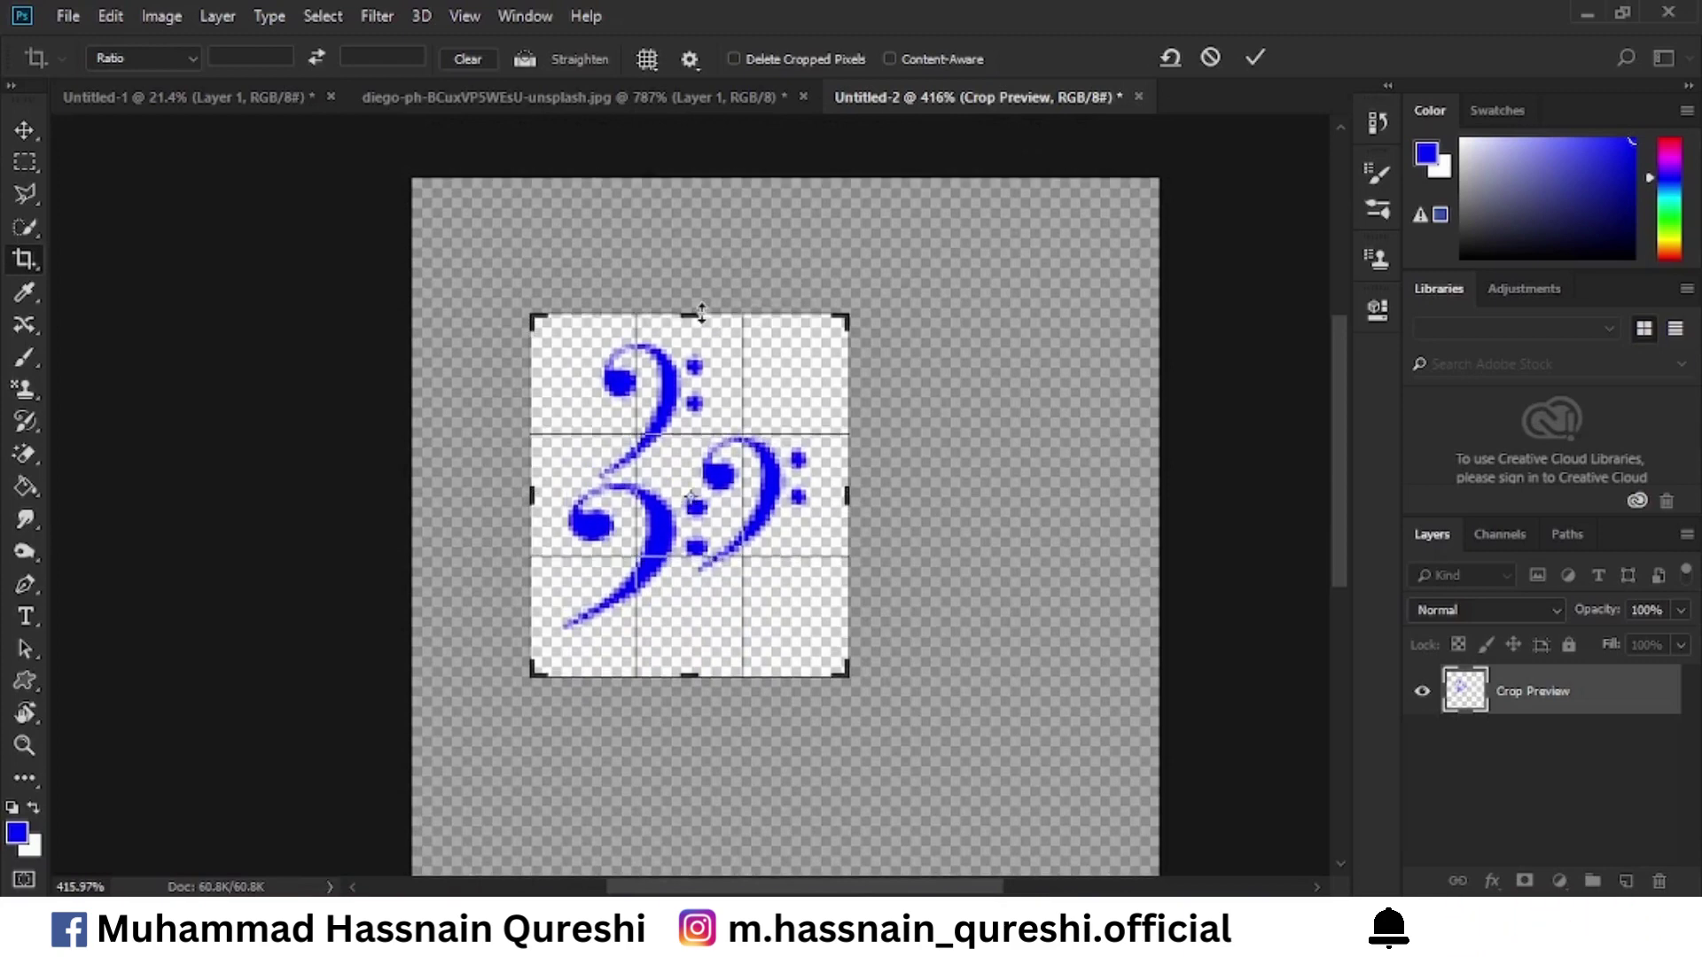
{"action": "left_click", "coordinate": [1252, 64]}
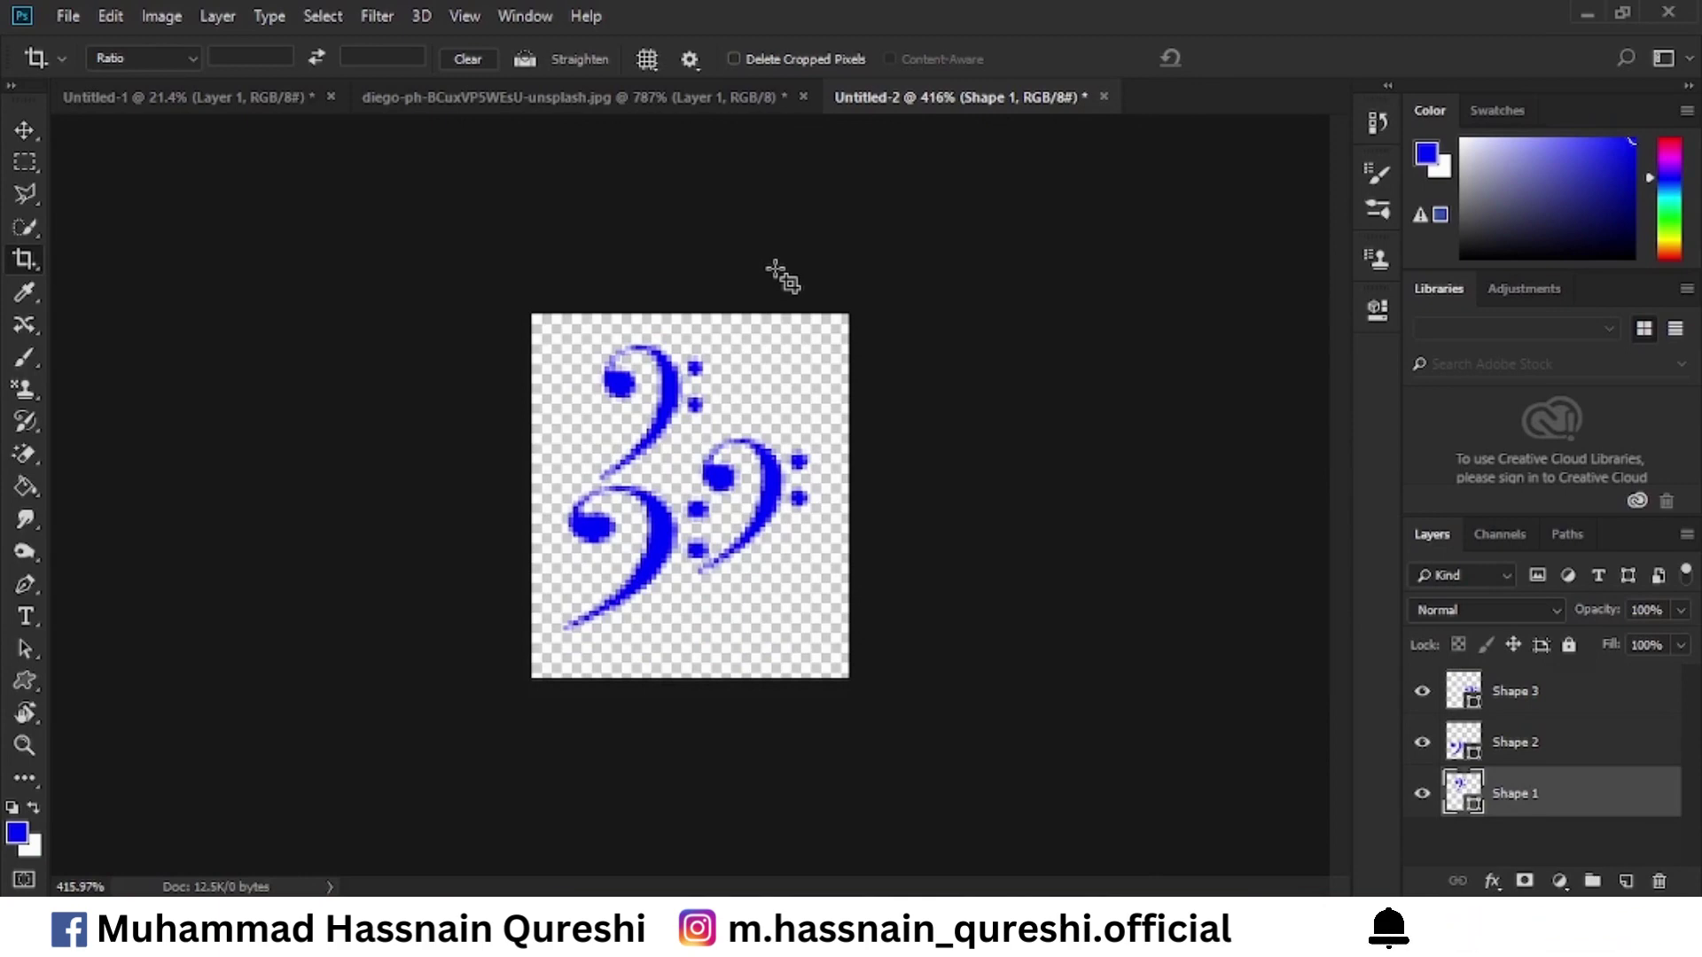
Select the whole cropped canvas and define it as a pattern named Pattern 4.
{"action": "key", "text": "ctrl+a"}
{"action": "left_click", "coordinate": [110, 15]}
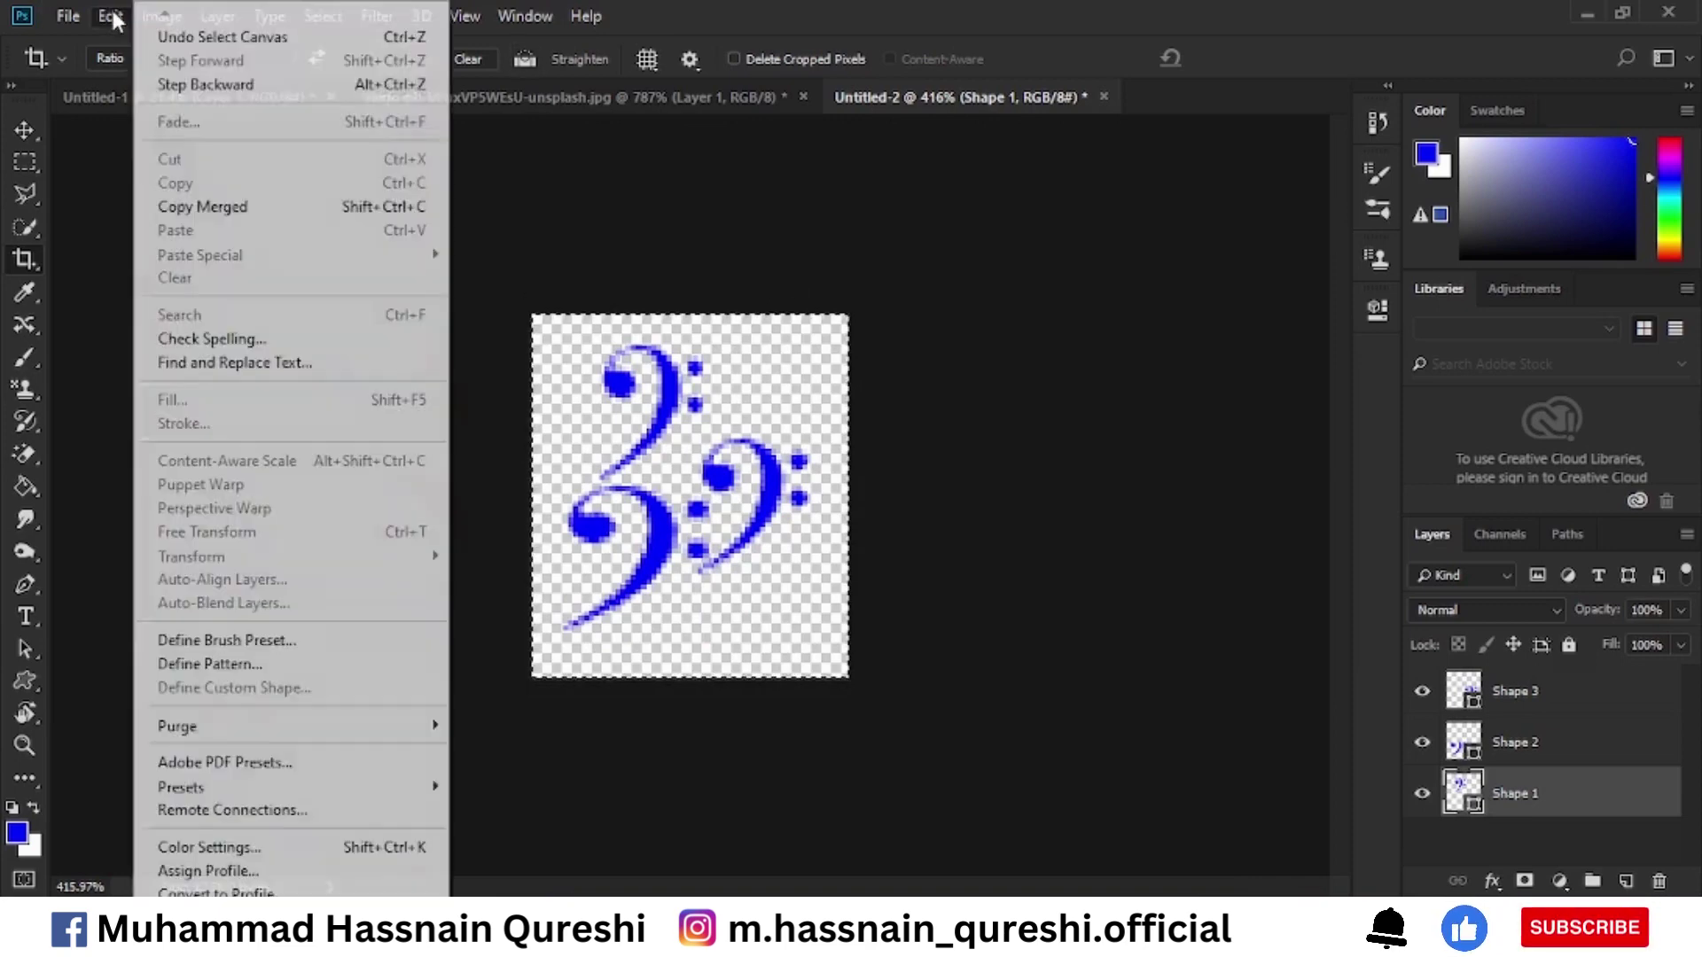
{"action": "left_click", "coordinate": [223, 664]}
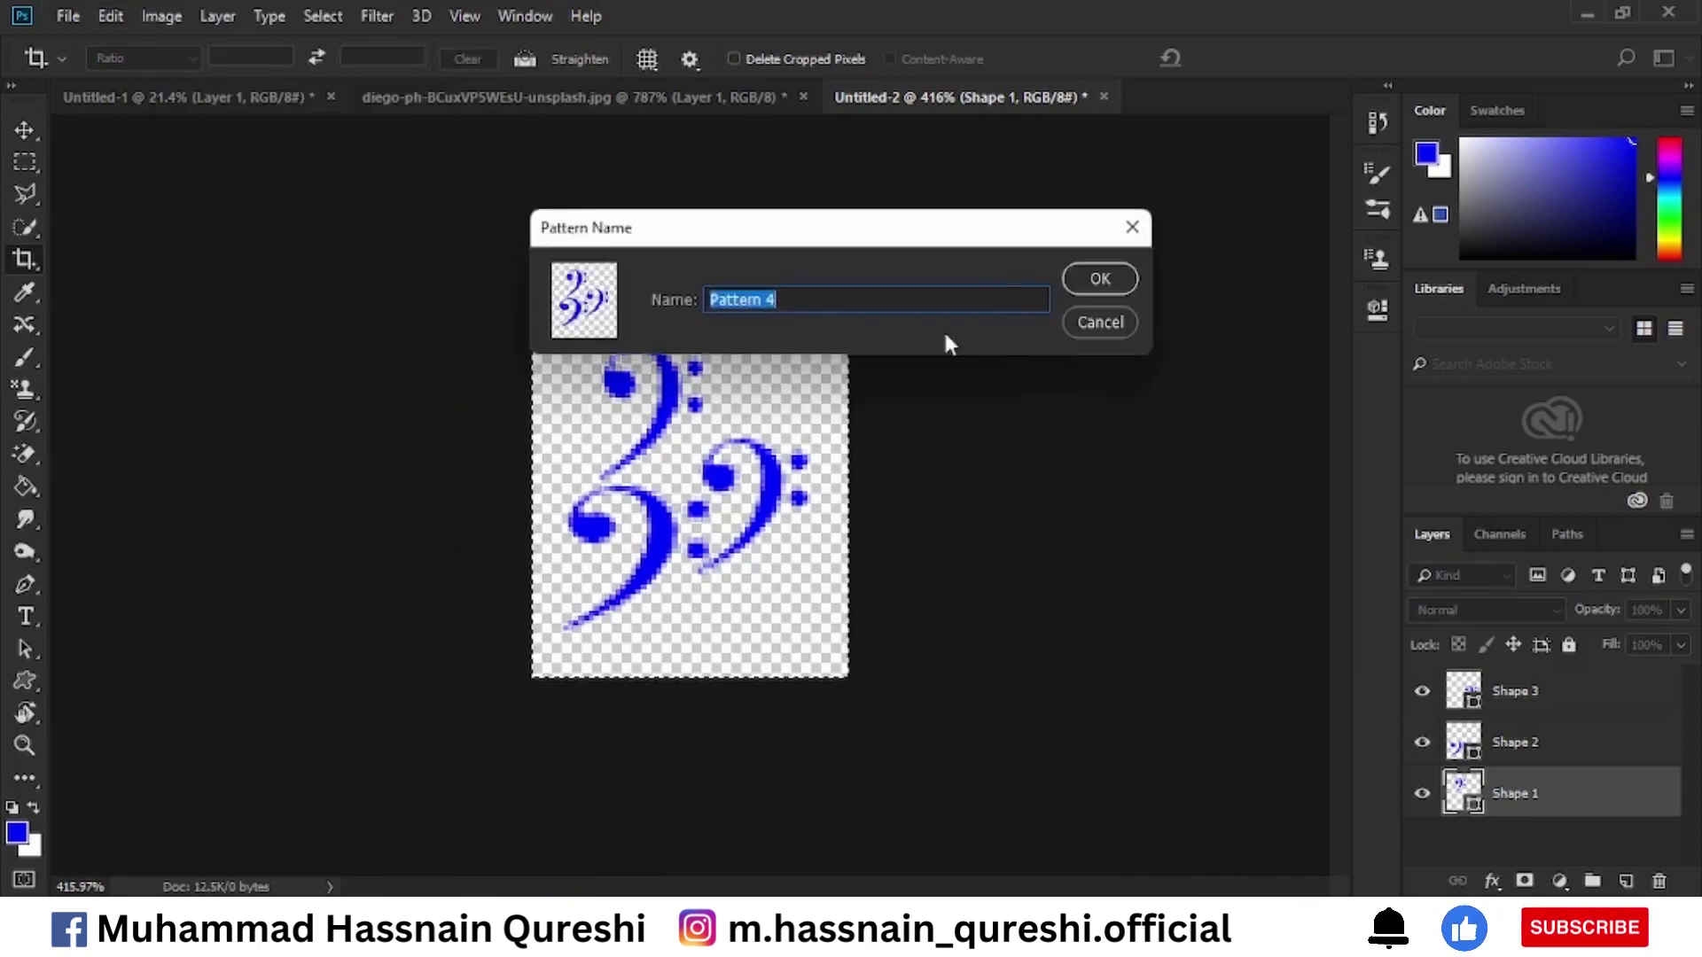
{"action": "left_click", "coordinate": [1088, 277]}
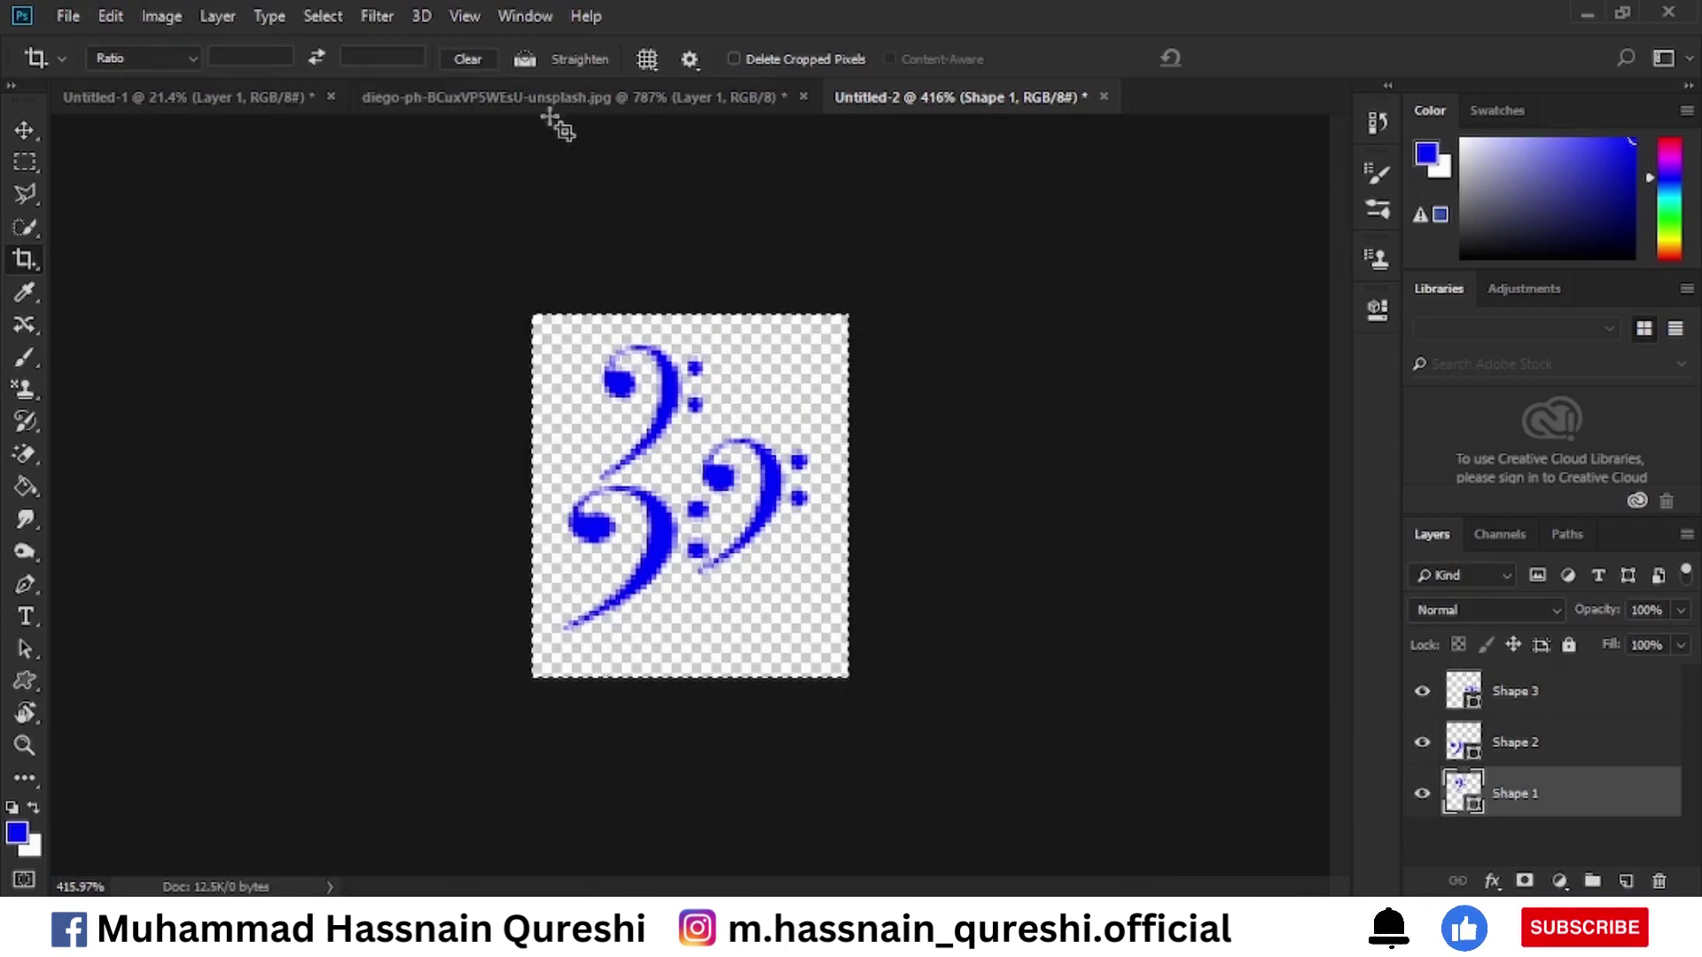
Add a new layer above Layer 1 in Untitled-1 and choose the bass clef pattern for the Pattern Stamp tool.
{"action": "left_click", "coordinate": [261, 99]}
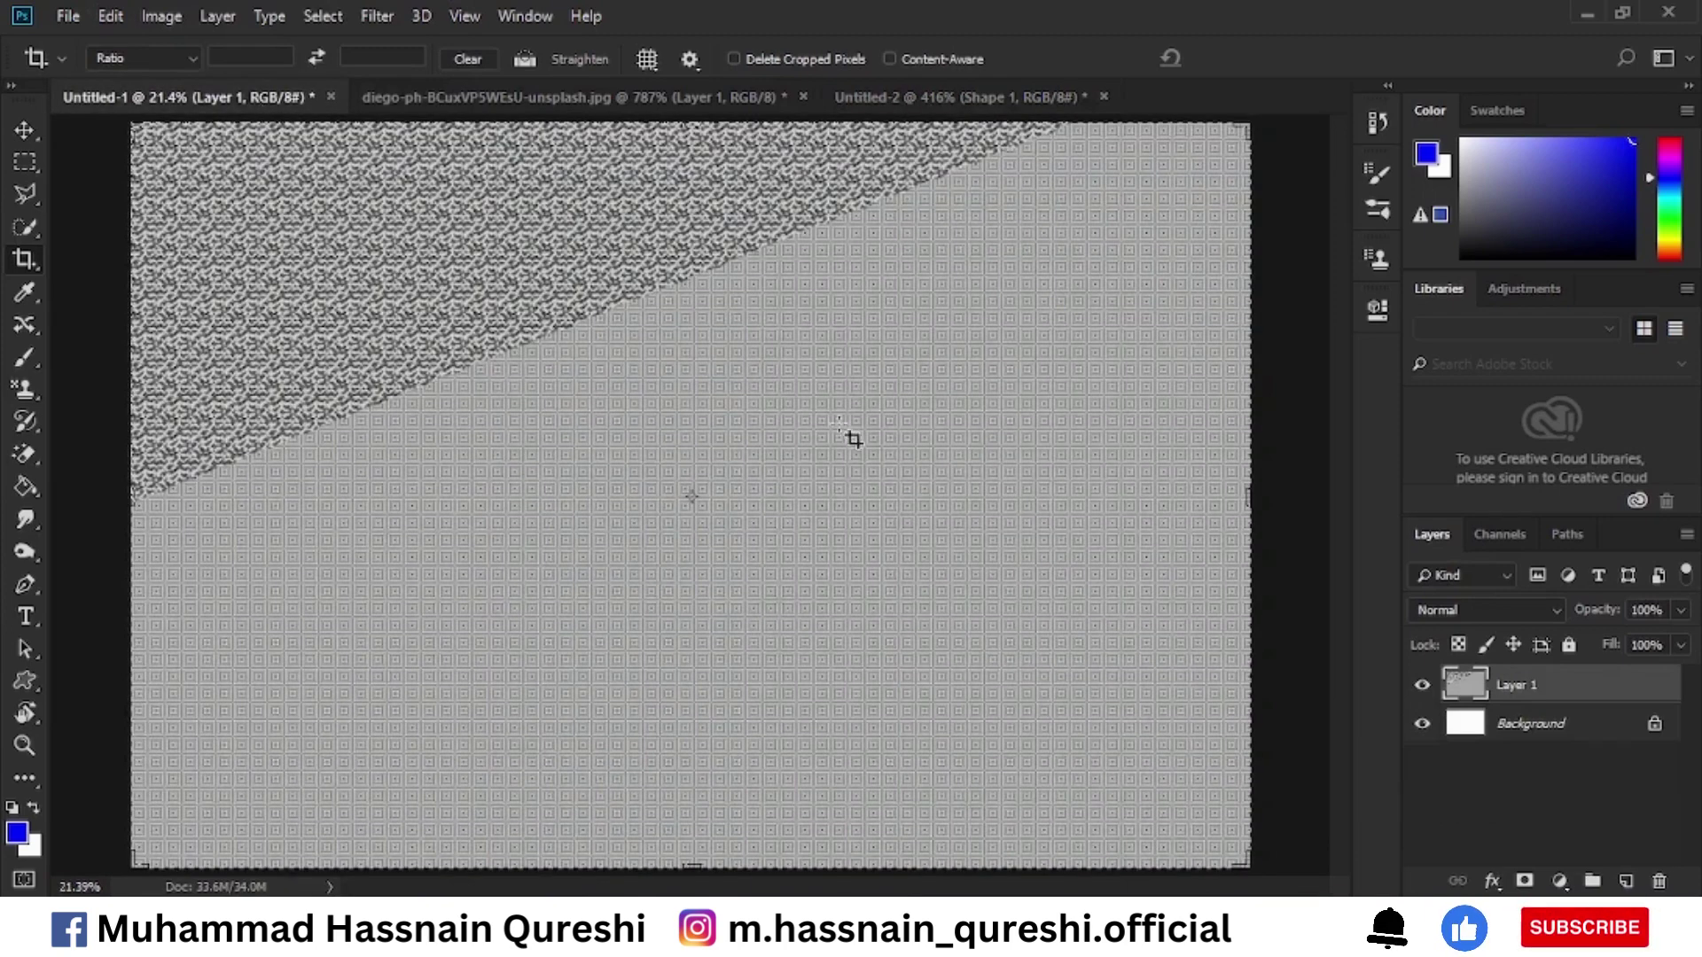
{"action": "left_click", "coordinate": [1627, 881]}
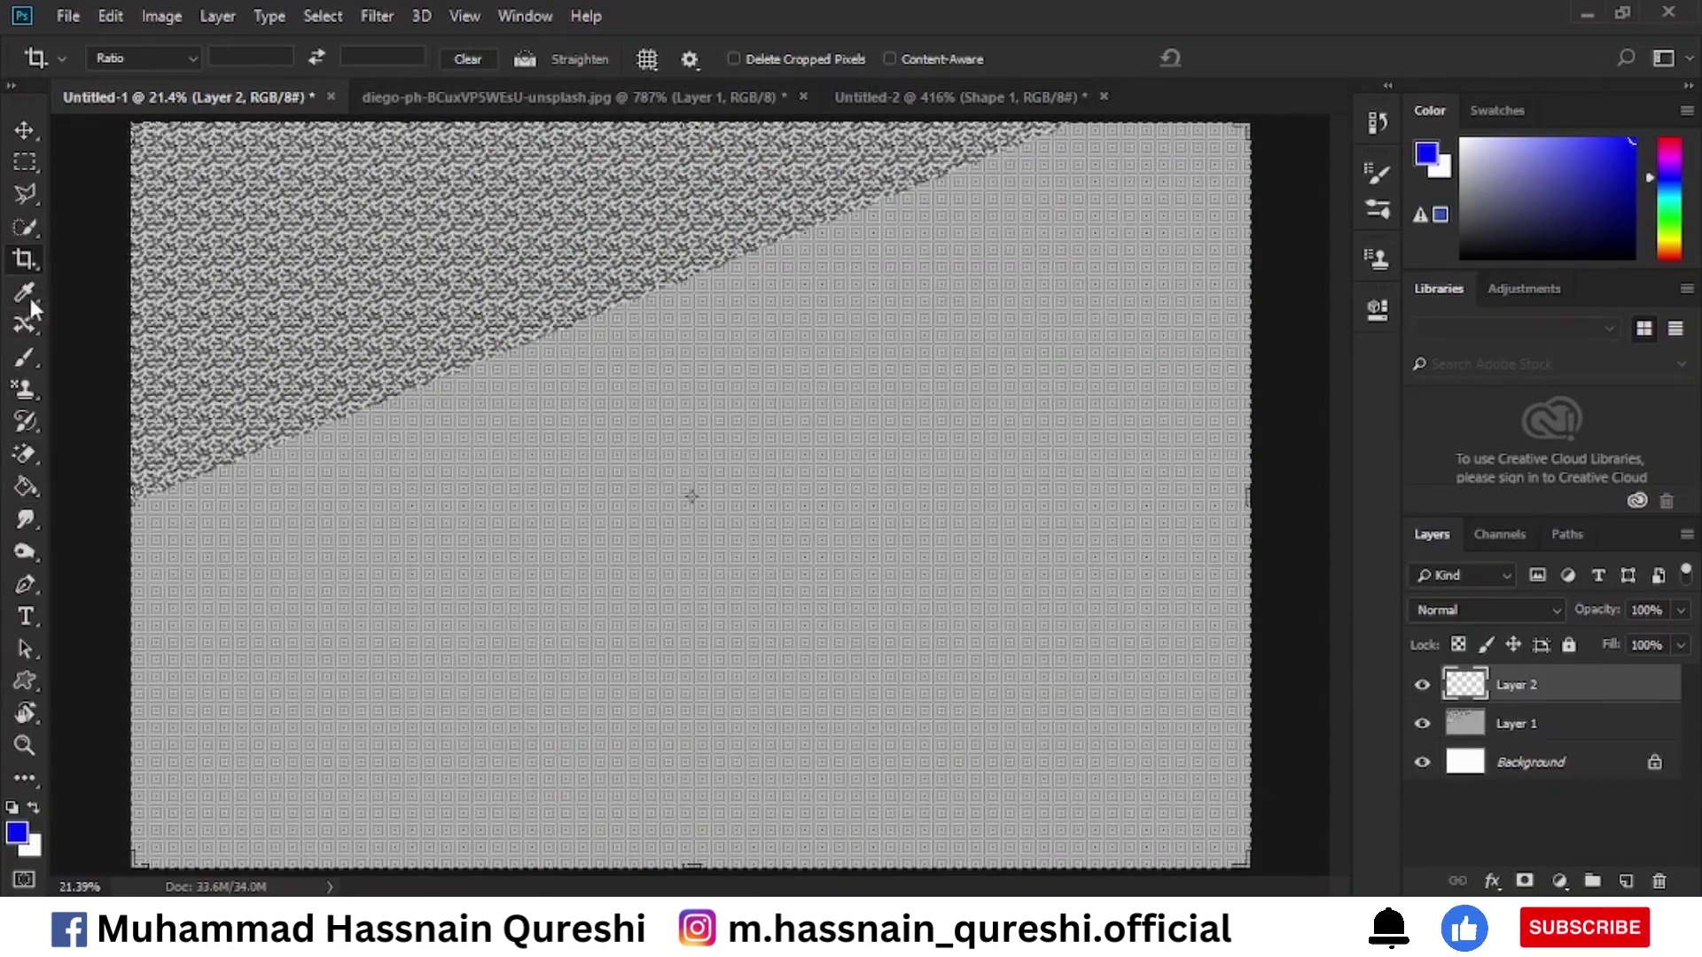
{"action": "left_click", "coordinate": [24, 388]}
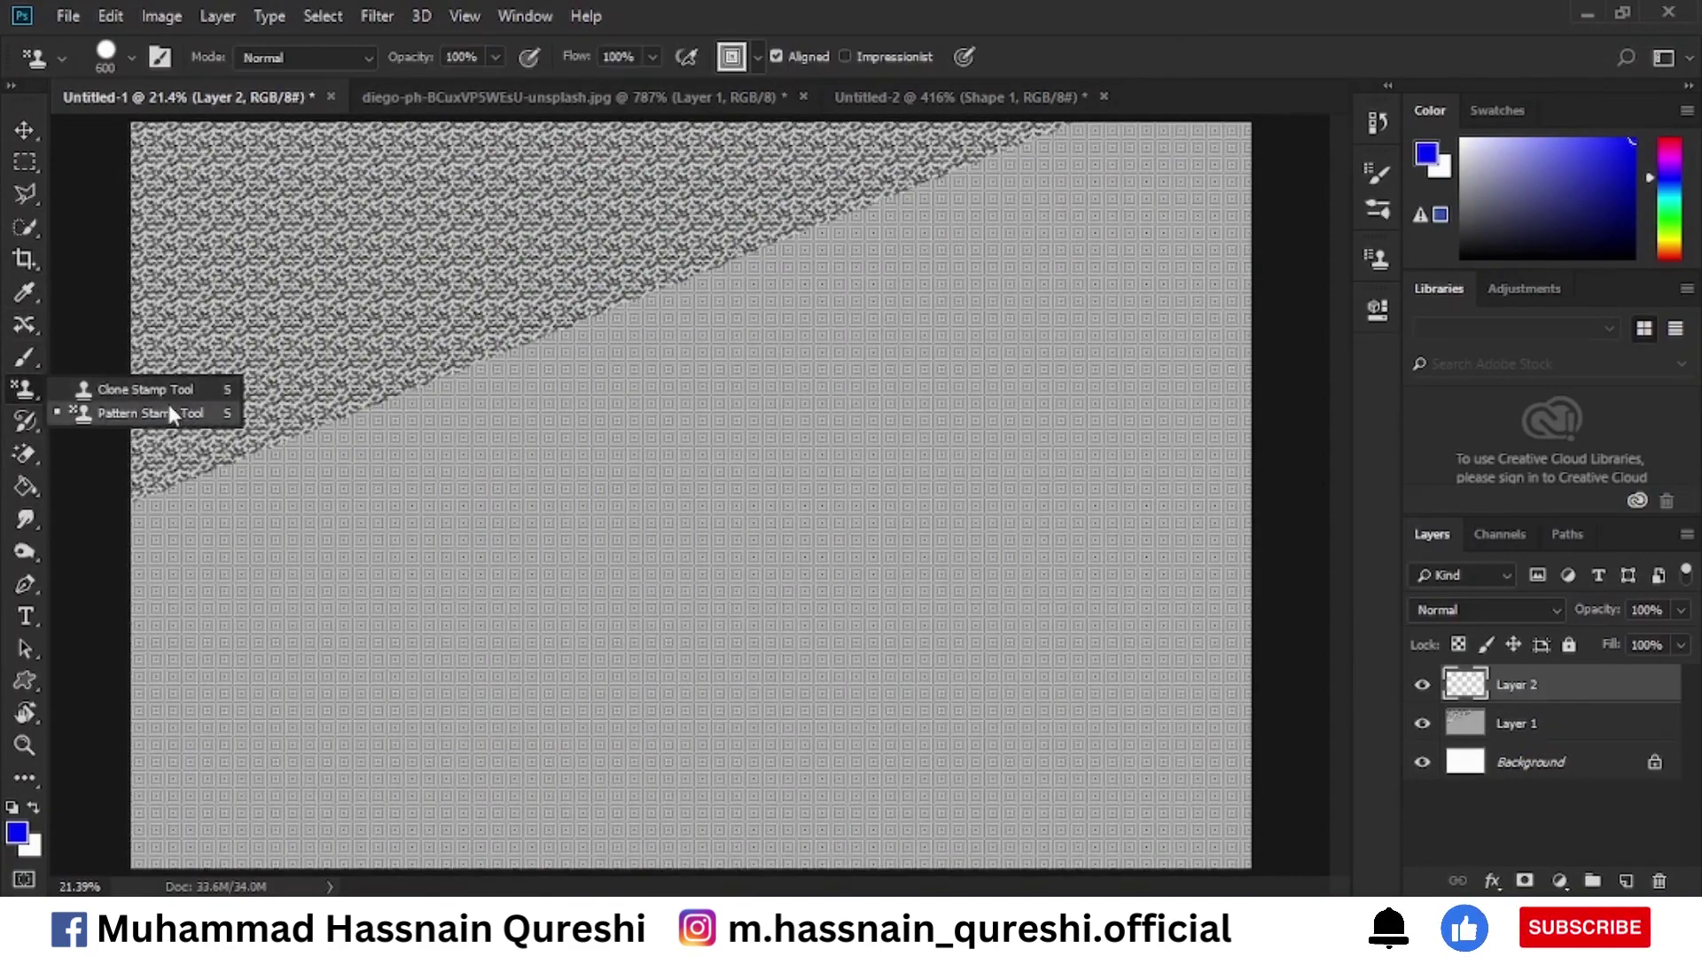
{"action": "left_click", "coordinate": [168, 413]}
{"action": "left_click", "coordinate": [758, 57]}
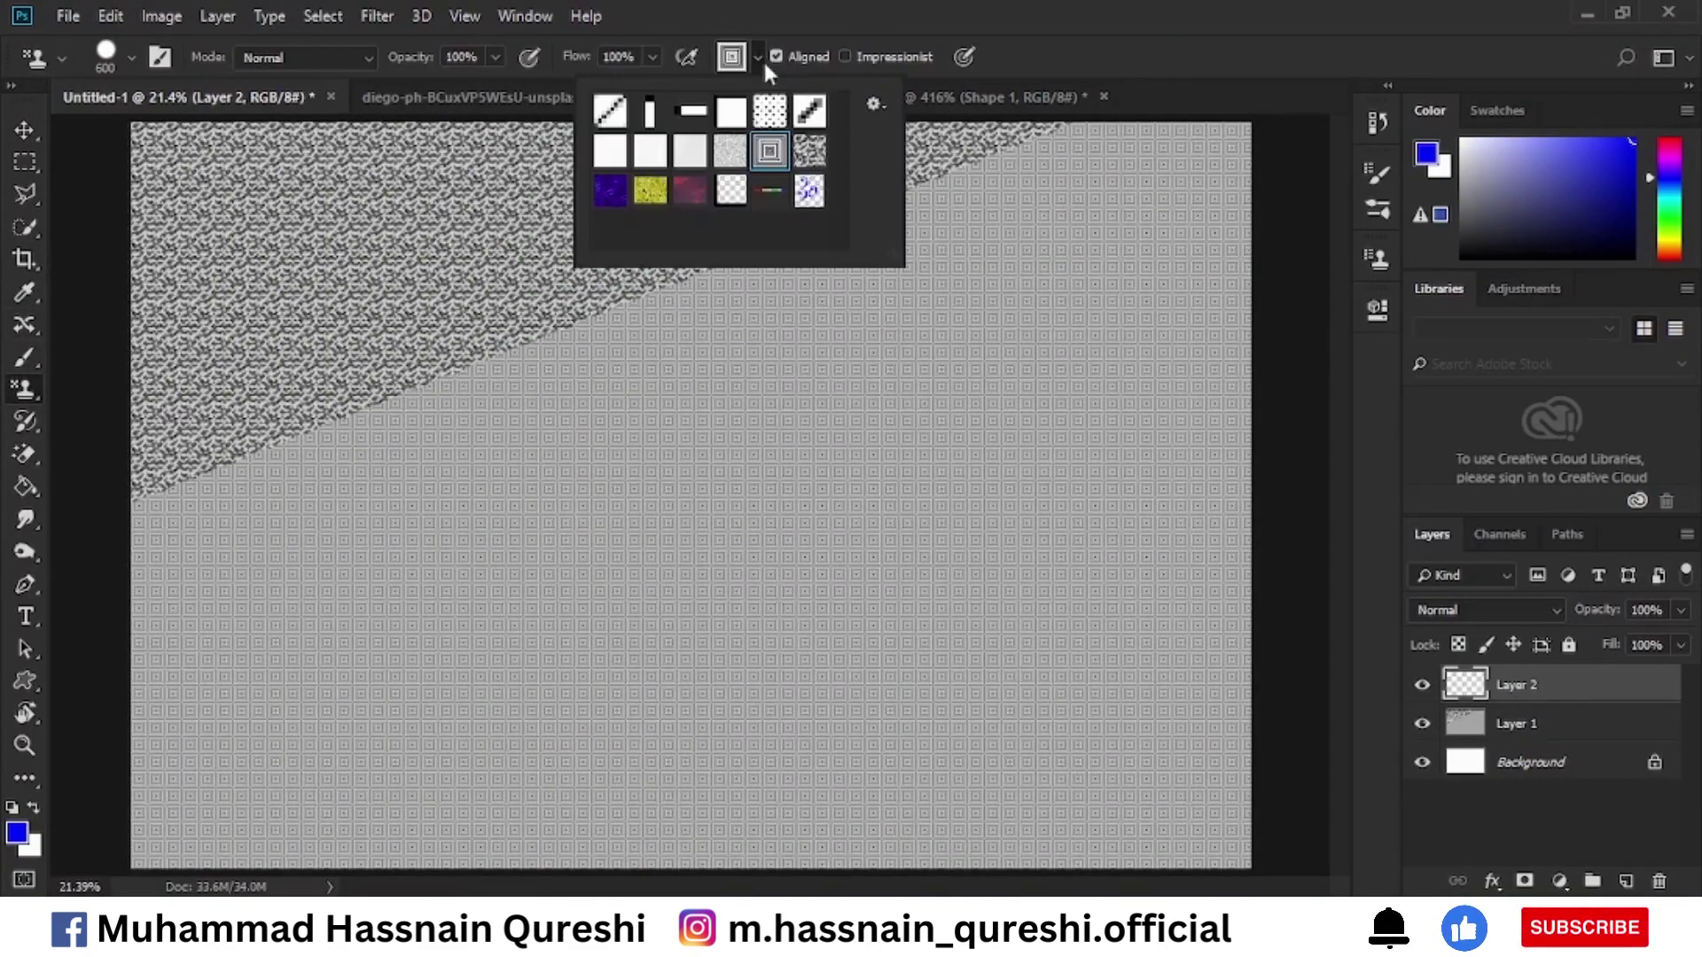
{"action": "left_click", "coordinate": [808, 197]}
{"action": "left_click", "coordinate": [996, 23]}
Paint the bass clef pattern over the entire canvas on Layer 2 with the 600 px Pattern Stamp brush.
{"action": "mouse_move", "coordinate": [1166, 164]}
{"action": "left_mouse_down"}
{"action": "mouse_move", "coordinate": [1094, 262]}
{"action": "mouse_move", "coordinate": [1184, 184]}
{"action": "mouse_move", "coordinate": [1183, 245]}
{"action": "mouse_move", "coordinate": [1264, 221]}
{"action": "mouse_move", "coordinate": [1281, 271]}
{"action": "mouse_move", "coordinate": [1194, 327]}
{"action": "mouse_move", "coordinate": [1068, 340]}
{"action": "mouse_move", "coordinate": [1063, 465]}
{"action": "mouse_move", "coordinate": [1124, 513]}
{"action": "mouse_move", "coordinate": [1236, 455]}
{"action": "mouse_move", "coordinate": [1229, 535]}
{"action": "mouse_move", "coordinate": [1168, 587]}
{"action": "mouse_move", "coordinate": [1131, 672]}
{"action": "mouse_move", "coordinate": [1192, 874]}
{"action": "mouse_move", "coordinate": [988, 773]}
{"action": "mouse_move", "coordinate": [998, 592]}
{"action": "mouse_move", "coordinate": [944, 829]}
{"action": "left_mouse_up"}
{"action": "left_click", "coordinate": [1422, 724]}
{"action": "left_click", "coordinate": [1422, 723]}
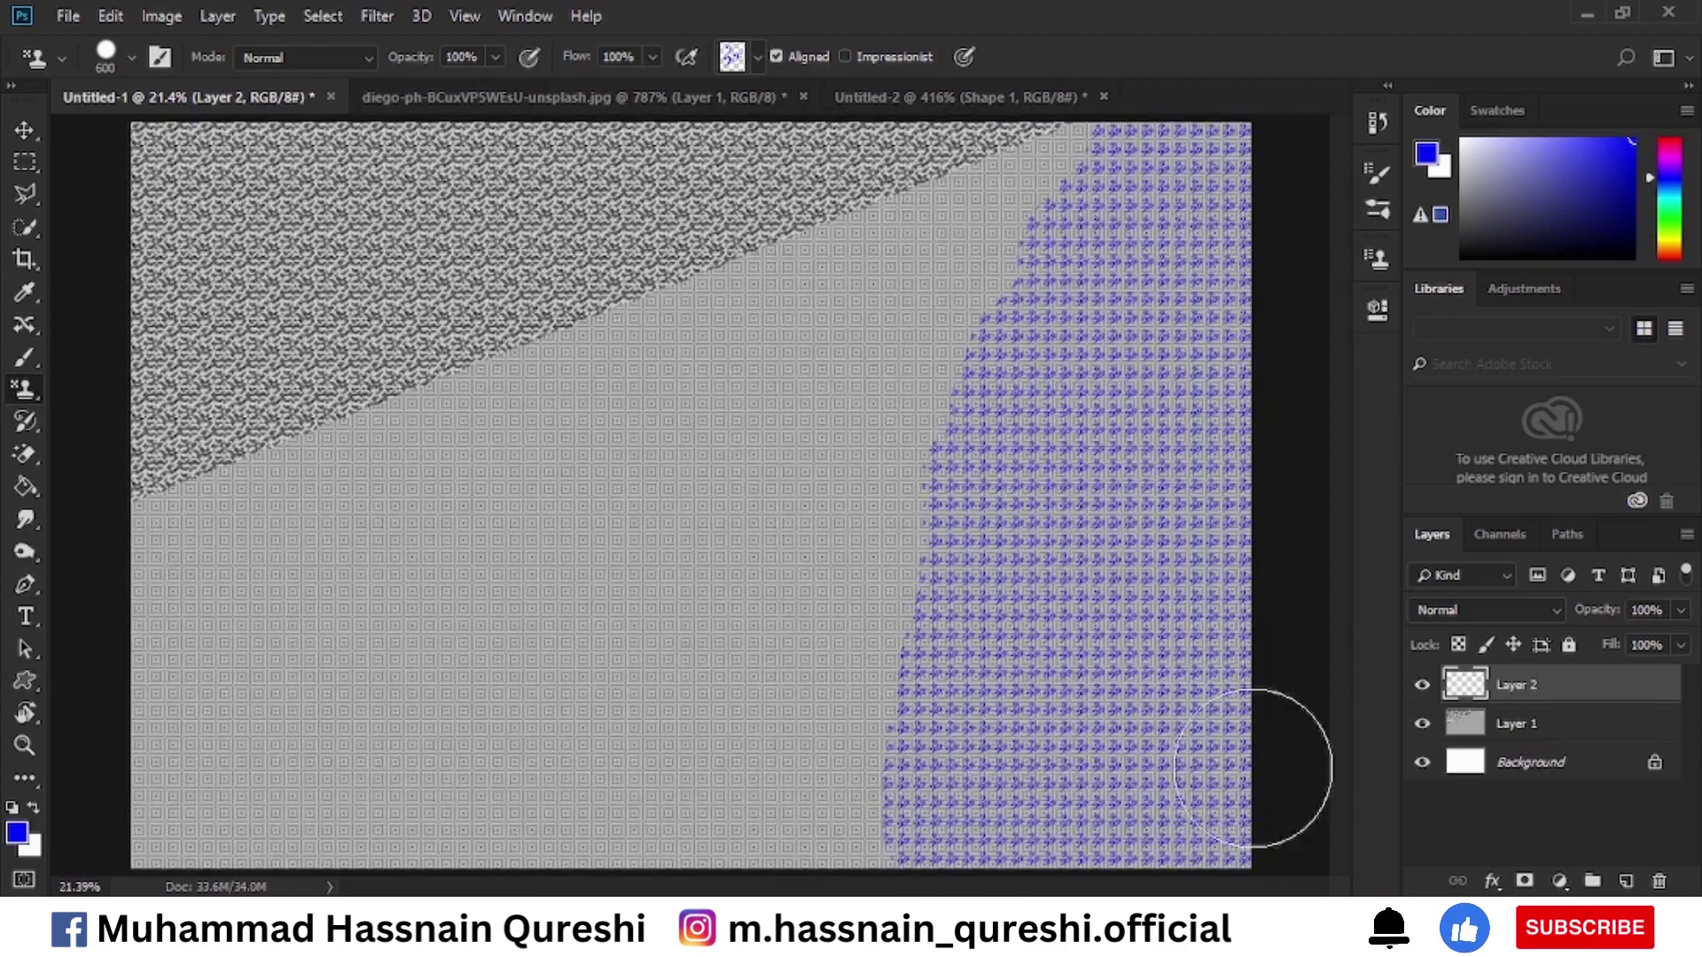
{"action": "mouse_move", "coordinate": [1253, 767]}
{"action": "left_mouse_down"}
{"action": "mouse_move", "coordinate": [843, 831]}
{"action": "mouse_move", "coordinate": [190, 827]}
{"action": "mouse_move", "coordinate": [172, 820]}
{"action": "mouse_move", "coordinate": [1083, 652]}
{"action": "mouse_move", "coordinate": [550, 722]}
{"action": "mouse_move", "coordinate": [117, 743]}
{"action": "mouse_move", "coordinate": [994, 569]}
{"action": "mouse_move", "coordinate": [615, 644]}
{"action": "mouse_move", "coordinate": [50, 698]}
{"action": "mouse_move", "coordinate": [286, 559]}
{"action": "mouse_move", "coordinate": [410, 534]}
{"action": "mouse_move", "coordinate": [261, 577]}
{"action": "mouse_move", "coordinate": [132, 558]}
{"action": "left_mouse_up"}
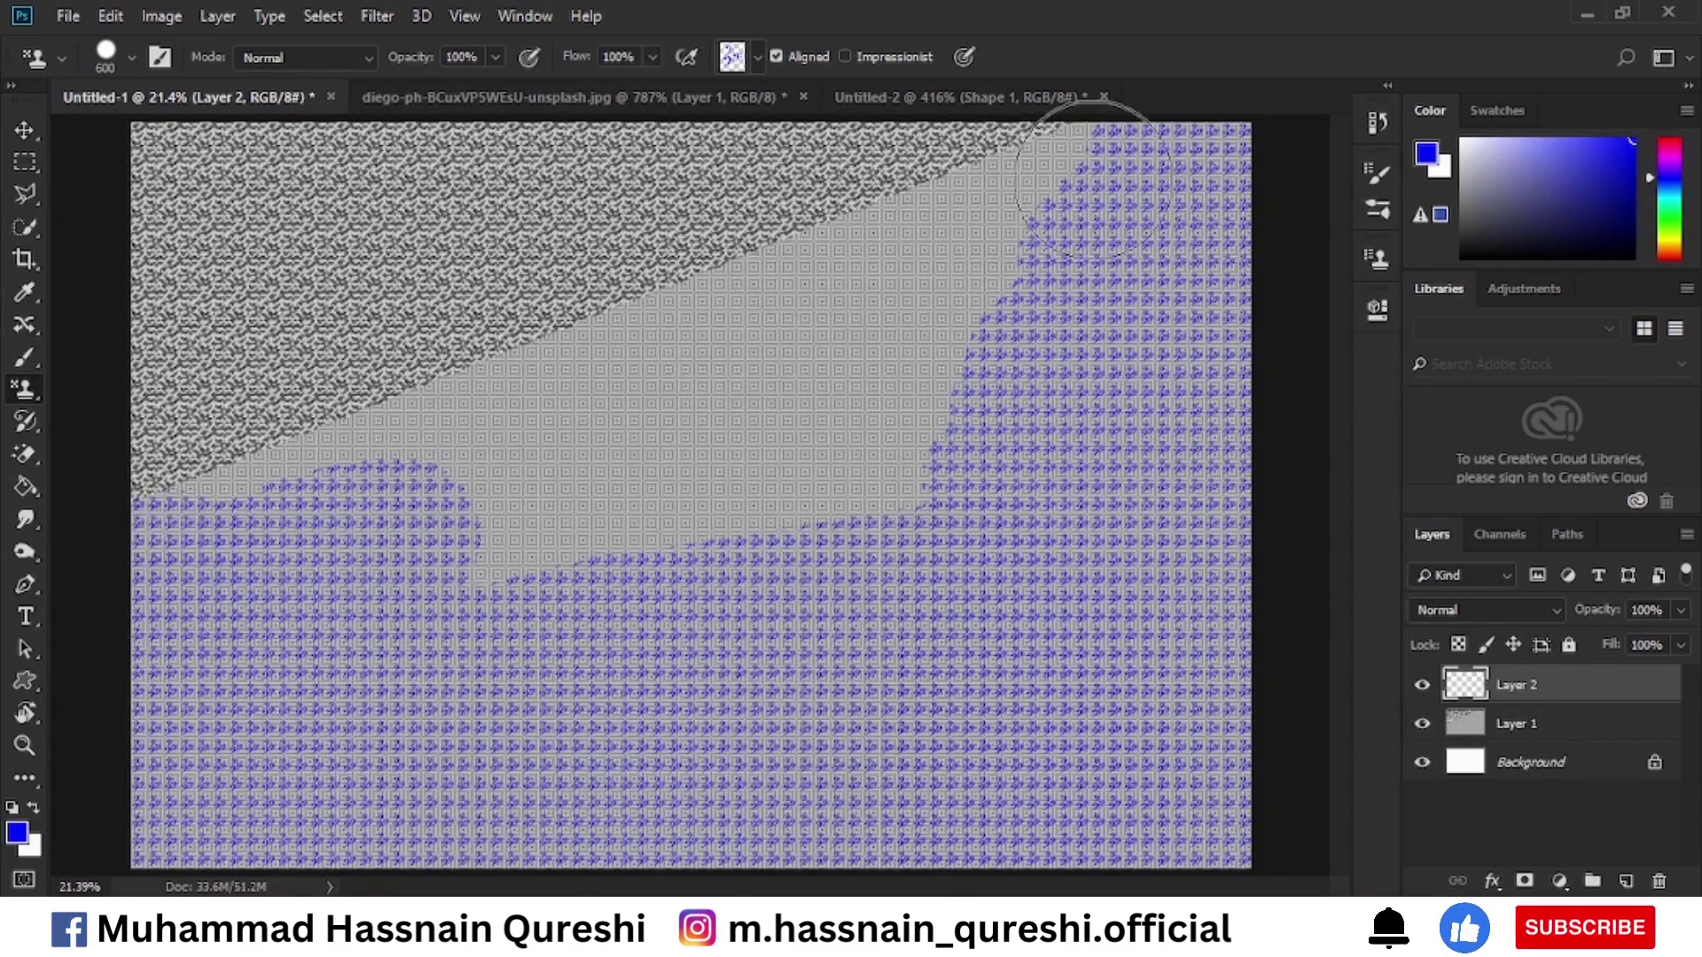
{"action": "mouse_move", "coordinate": [1092, 180]}
{"action": "left_mouse_down"}
{"action": "mouse_move", "coordinate": [1066, 80]}
{"action": "mouse_move", "coordinate": [275, 230]}
{"action": "left_mouse_up"}
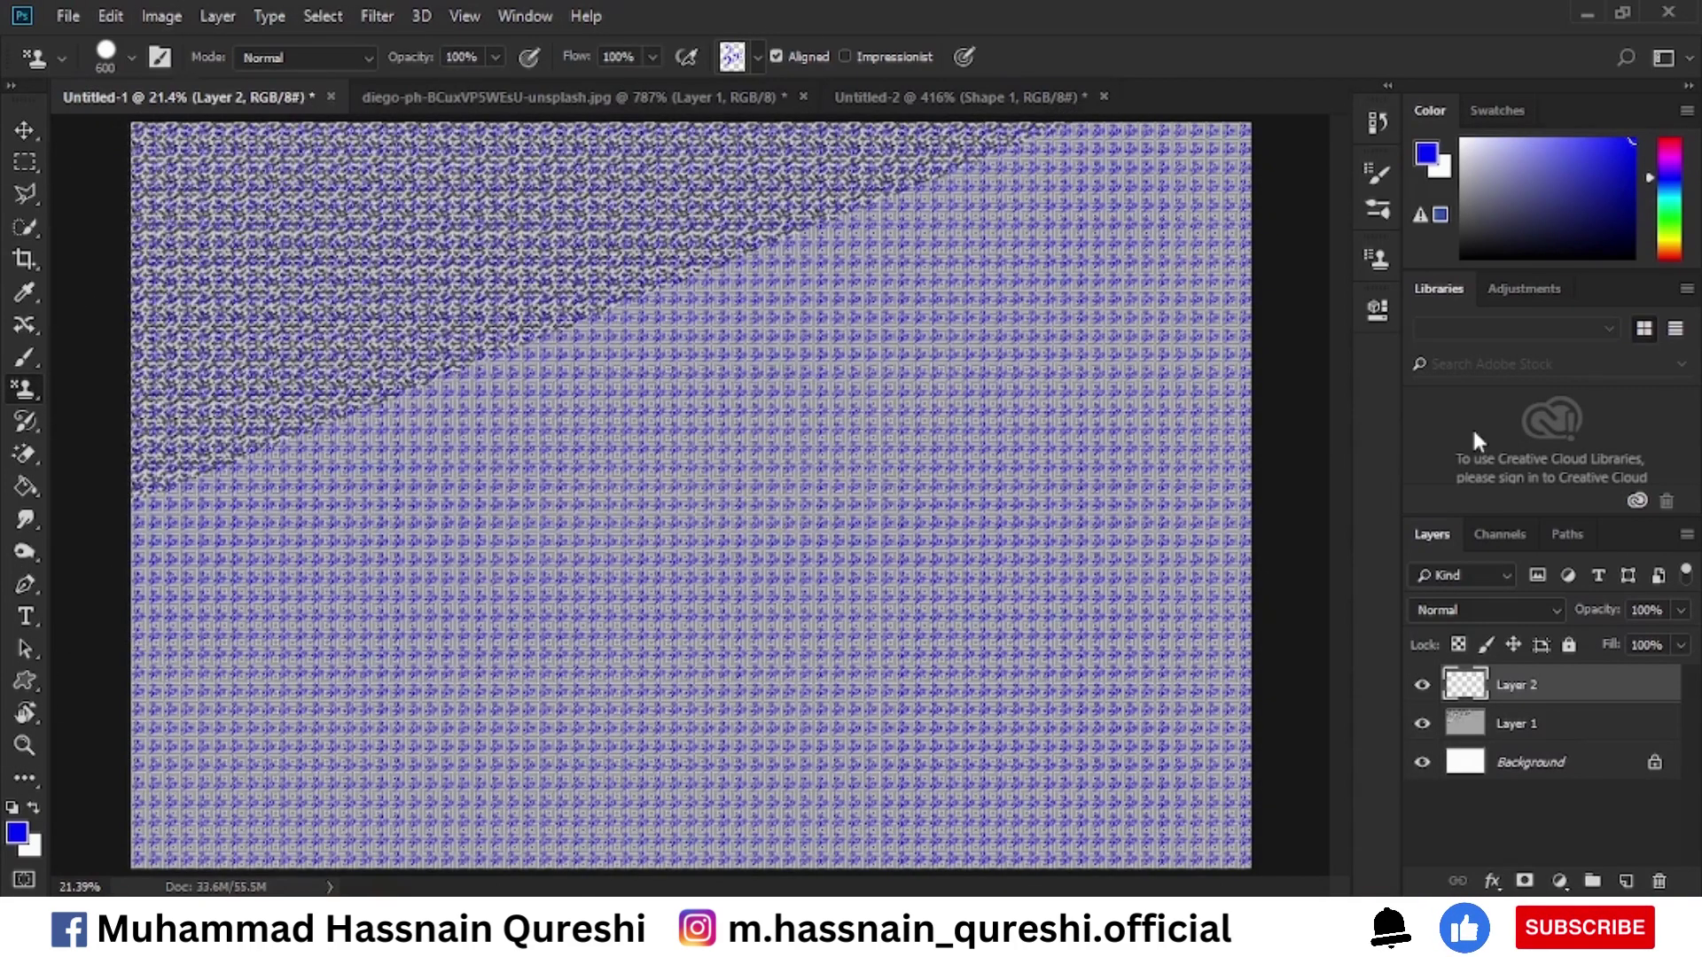
{"action": "left_click", "coordinate": [999, 94]}
{"action": "left_click", "coordinate": [104, 95]}
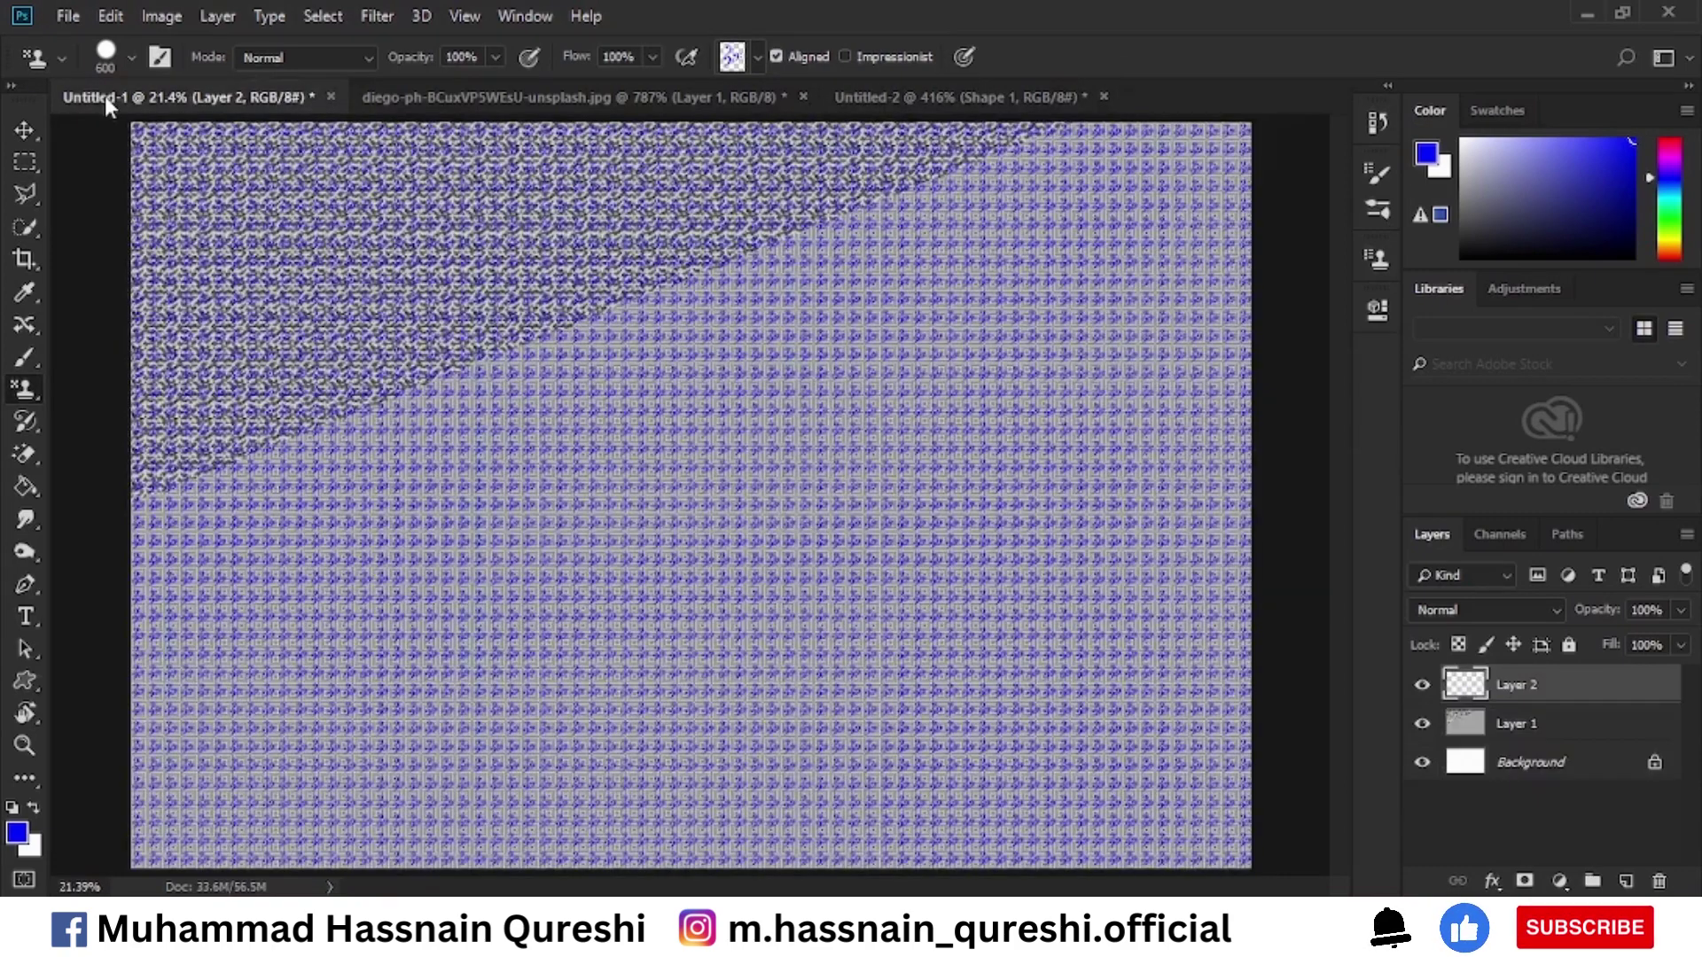